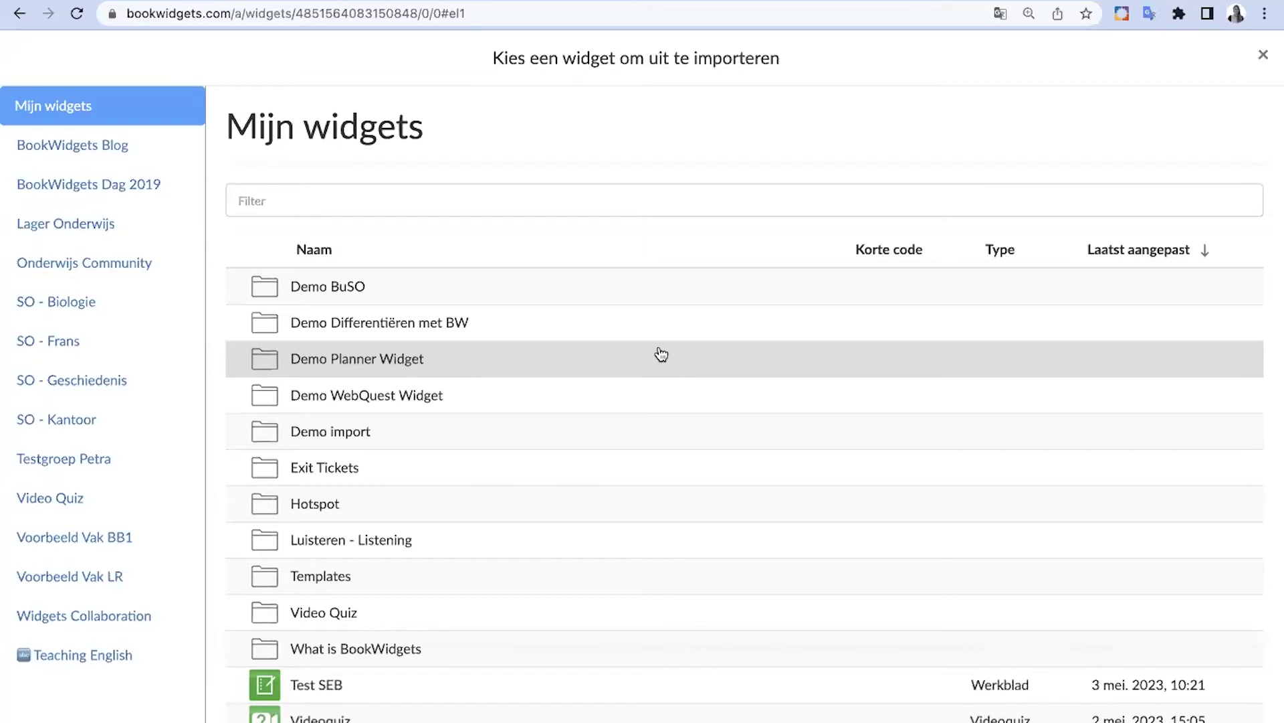
Step: Select all three questions of De Europese Hoofdsteden and import them into Examen
{"action": "scroll", "coordinate": [661, 355], "scroll_direction": "down", "scroll_amount": 7}
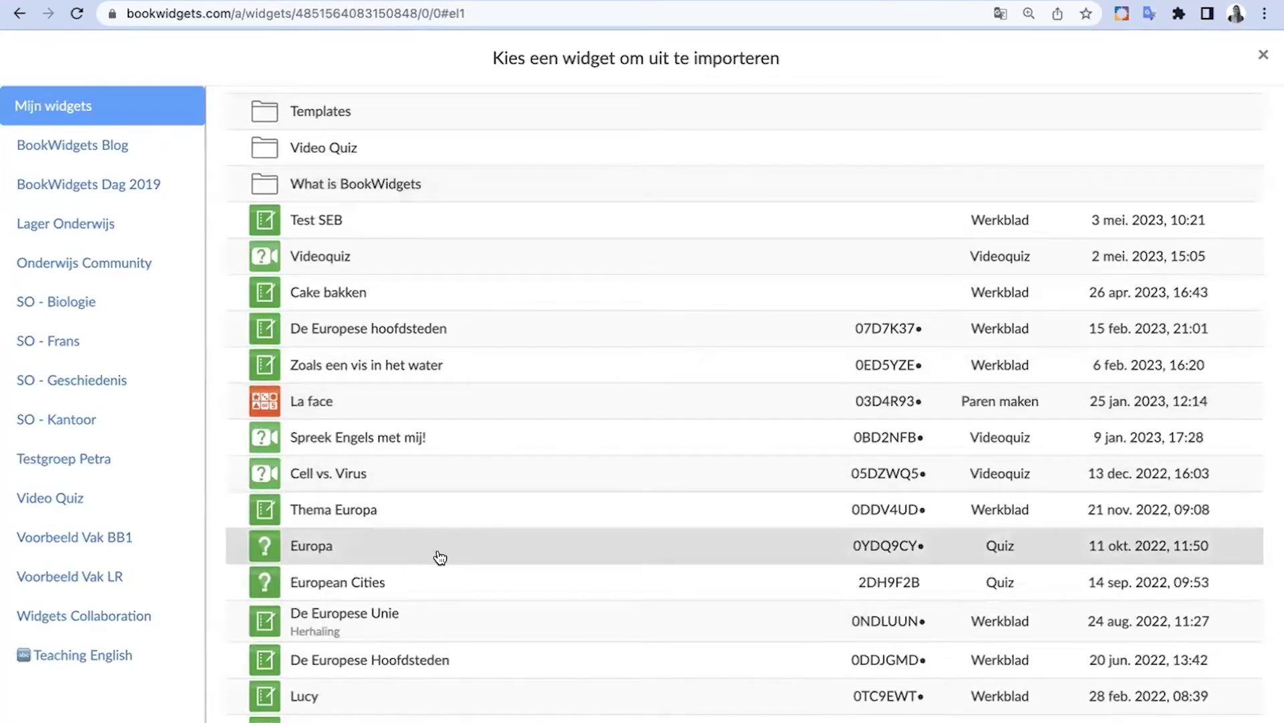
{"action": "left_click", "coordinate": [379, 657]}
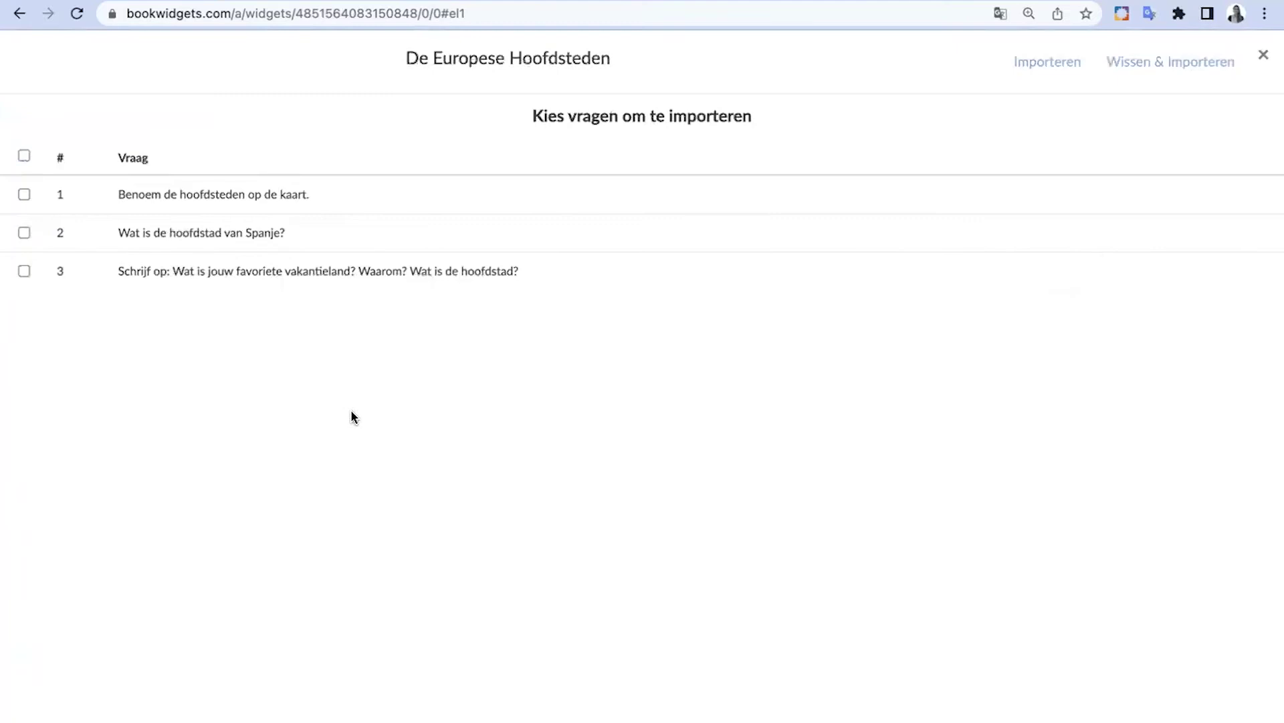
{"action": "left_click", "coordinate": [24, 156]}
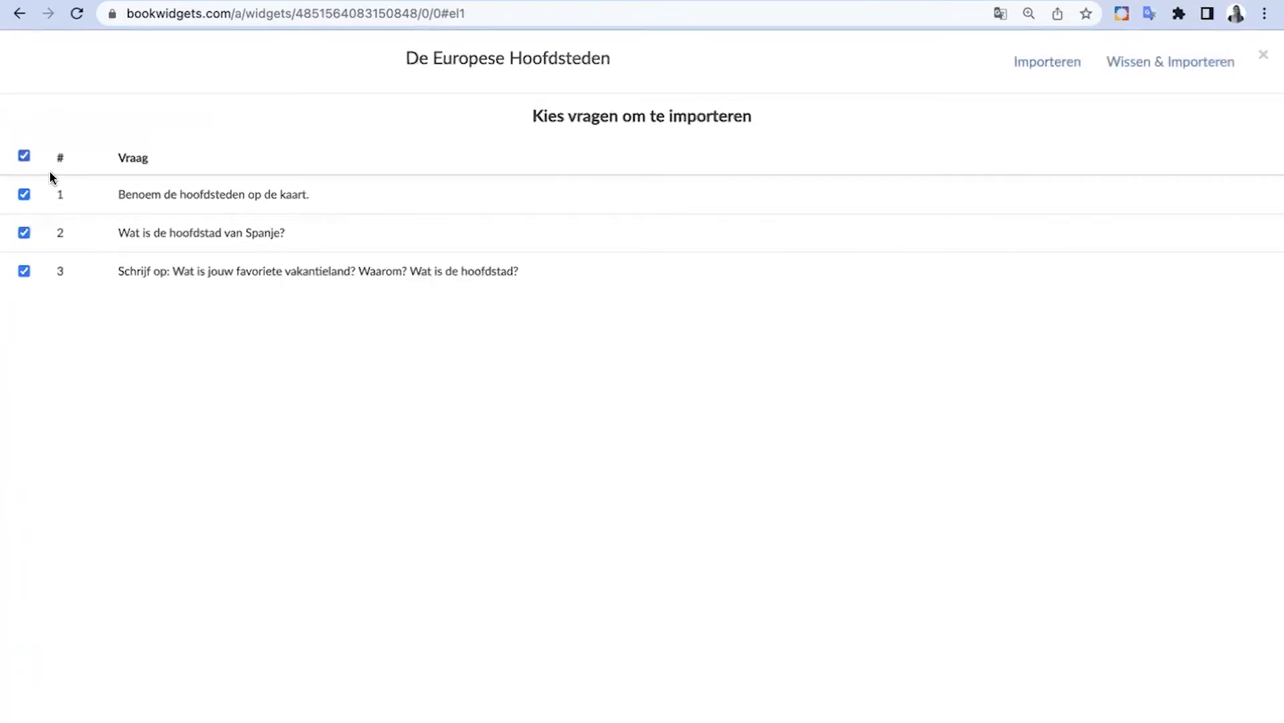
{"action": "left_click", "coordinate": [1018, 67]}
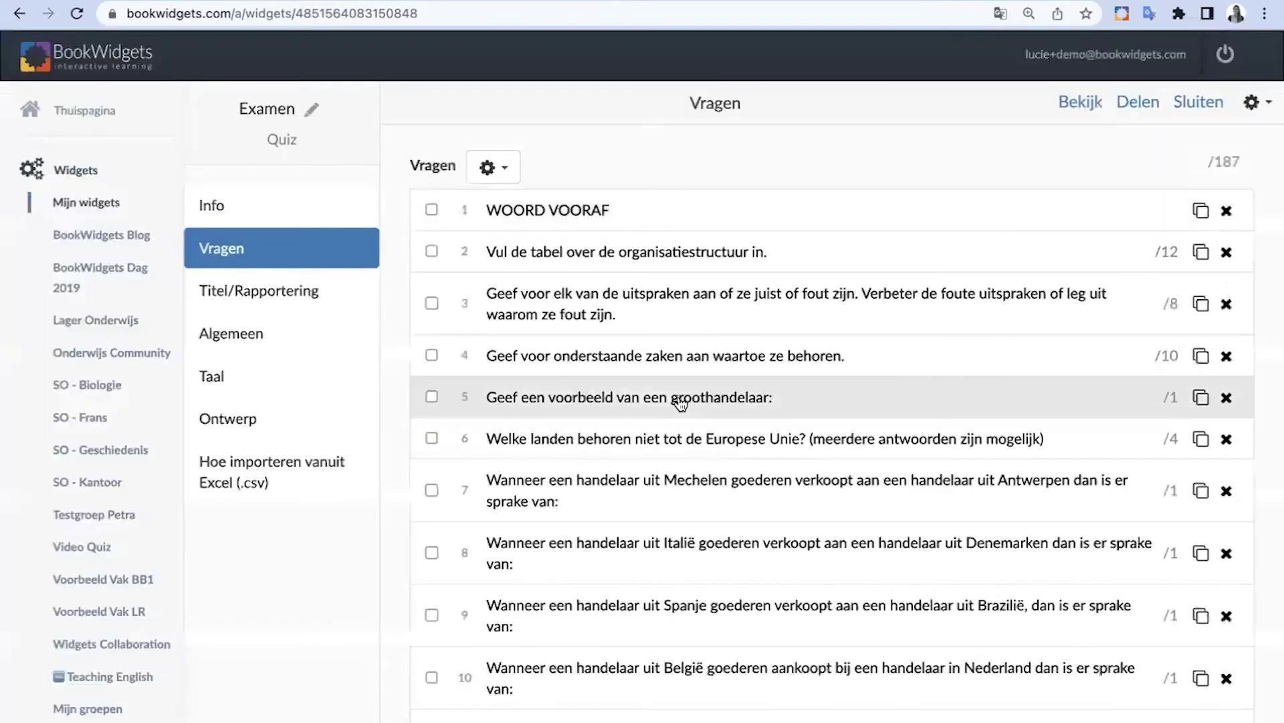
{"action": "scroll", "coordinate": [680, 401], "scroll_direction": "down", "scroll_amount": 20}
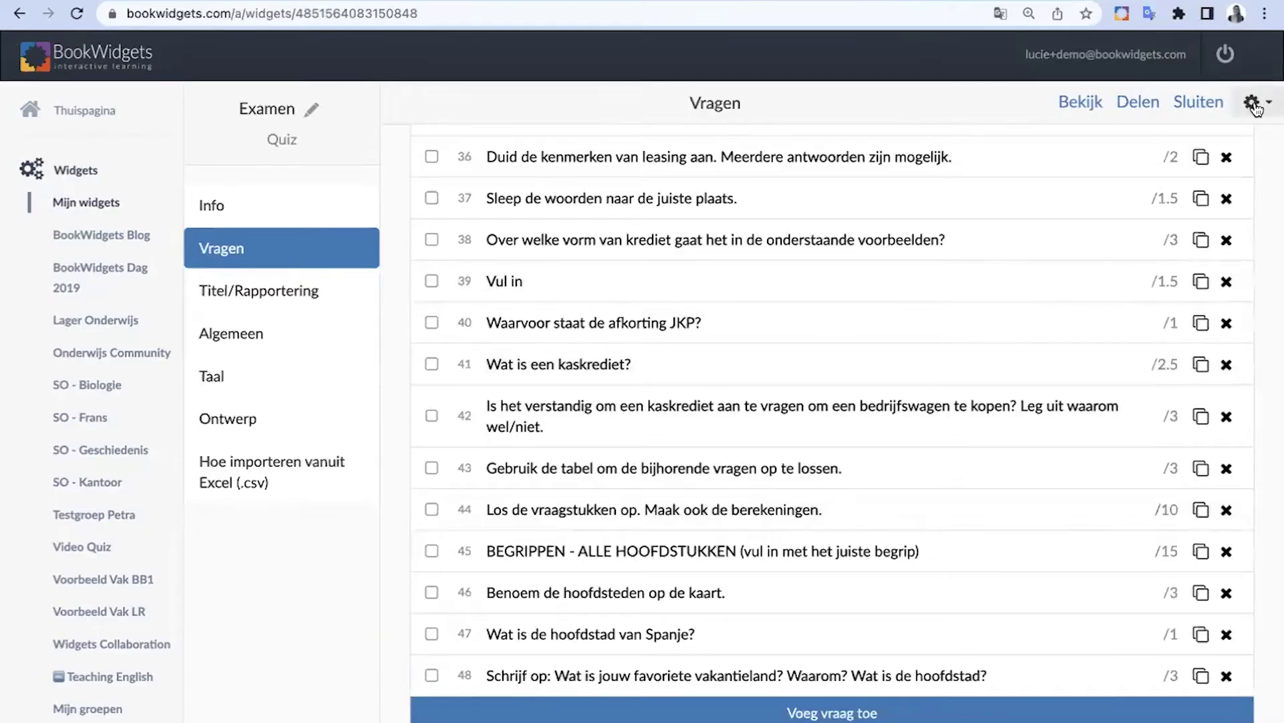
Step: Open the Vragen gear menu to import questions from Toets Europa.docx
{"action": "left_click", "coordinate": [1251, 101]}
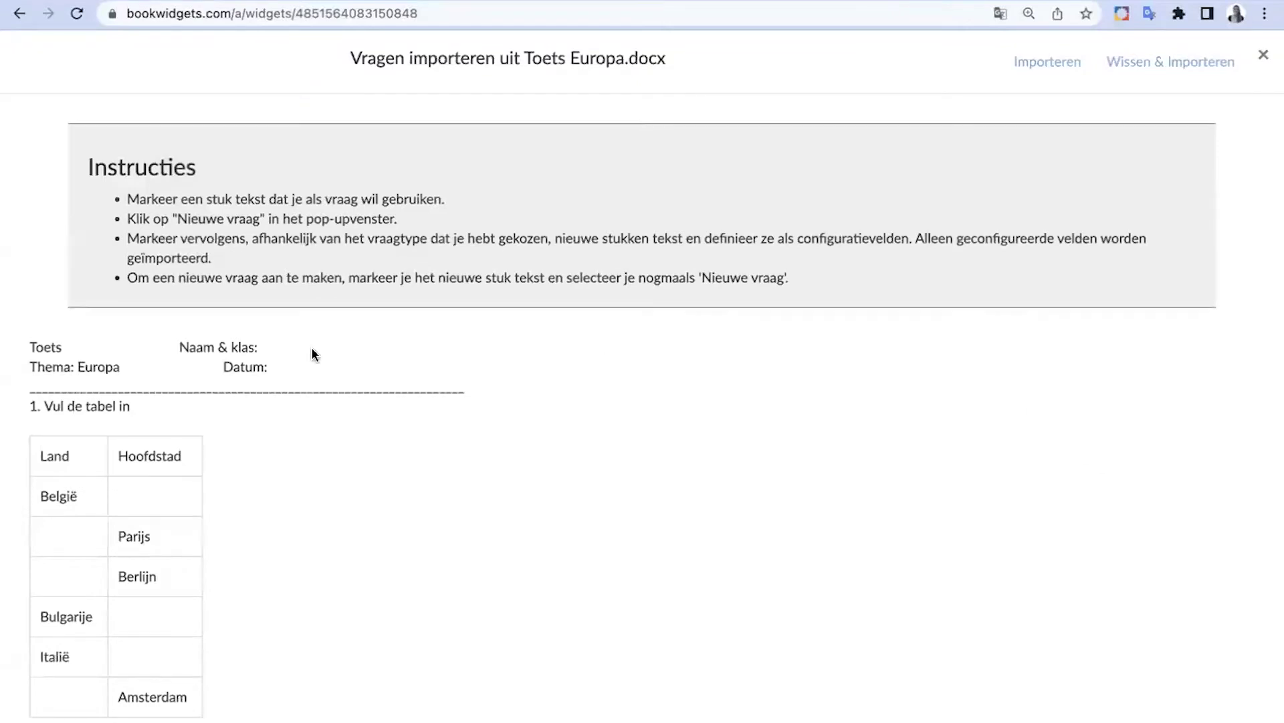
Step: Mark question 1's line in Toets Europa.docx as the start of a new question
{"action": "scroll", "coordinate": [307, 349], "scroll_direction": "down", "scroll_amount": 3}
{"action": "scroll", "coordinate": [307, 349], "scroll_direction": "up", "scroll_amount": 2}
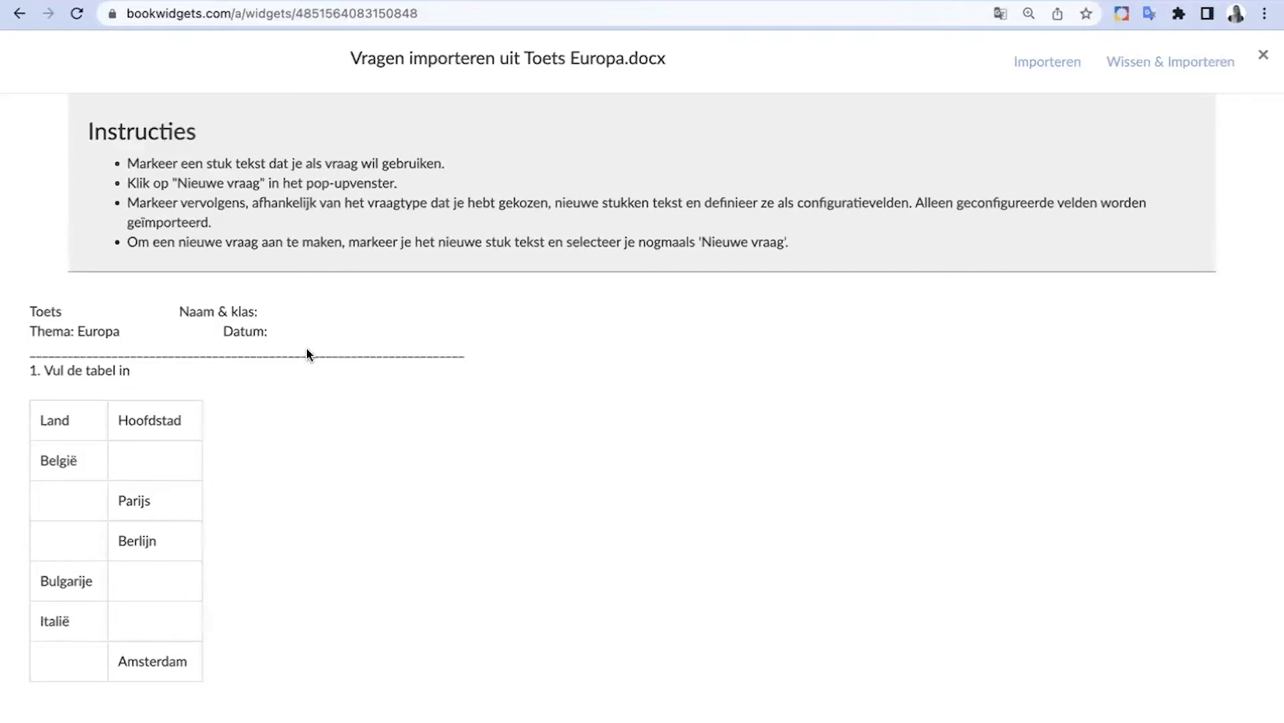
{"action": "scroll", "coordinate": [306, 347], "scroll_direction": "down", "scroll_amount": 6}
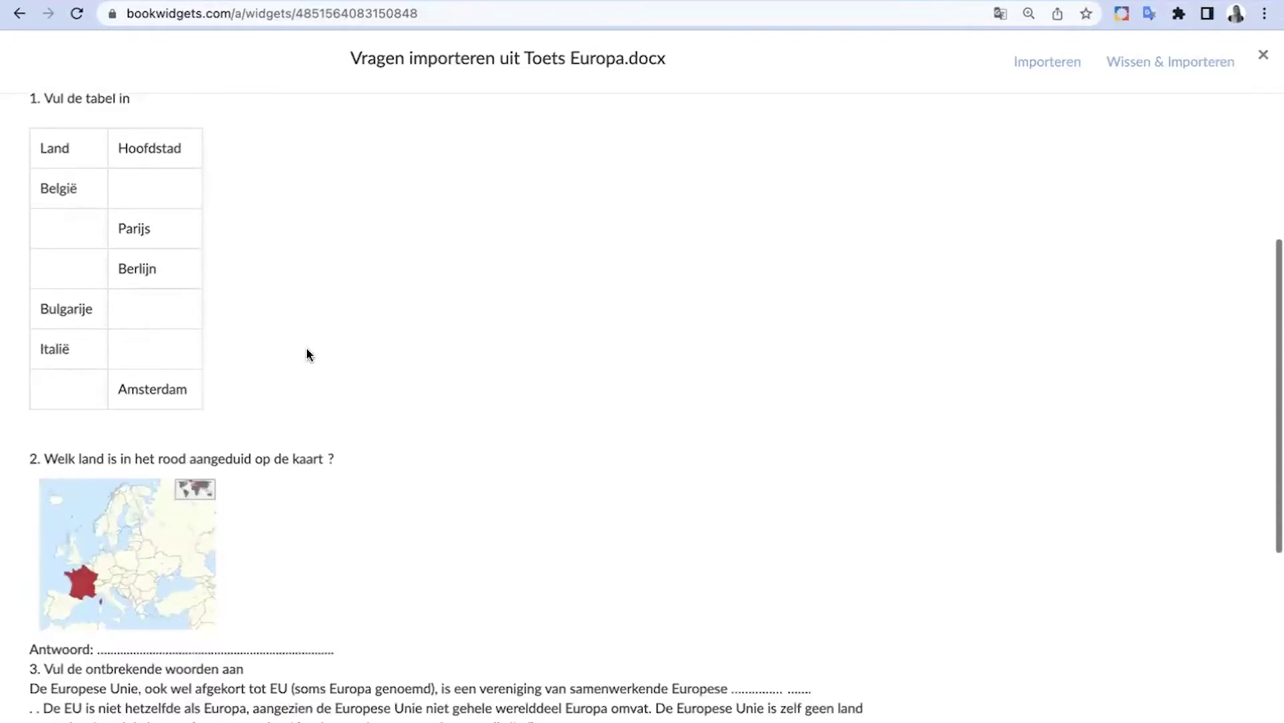
{"action": "scroll", "coordinate": [307, 347], "scroll_direction": "up", "scroll_amount": 2}
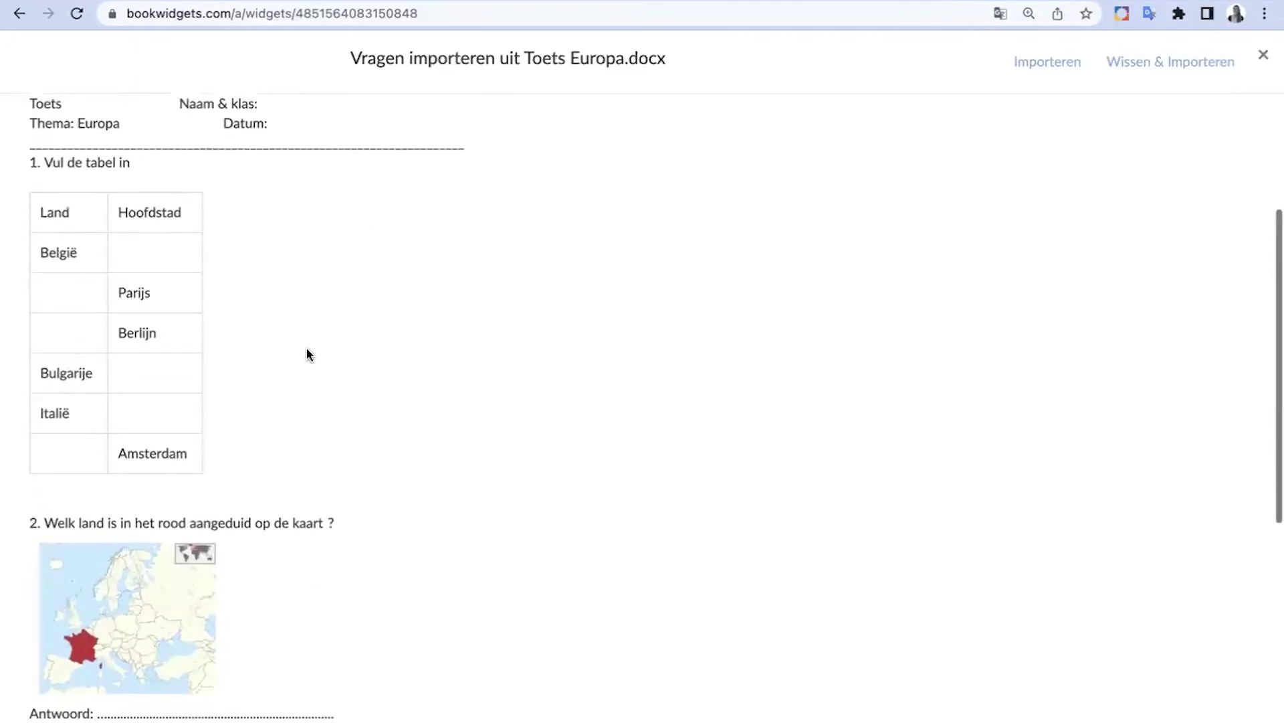
{"action": "scroll", "coordinate": [307, 347], "scroll_direction": "down", "scroll_amount": 5}
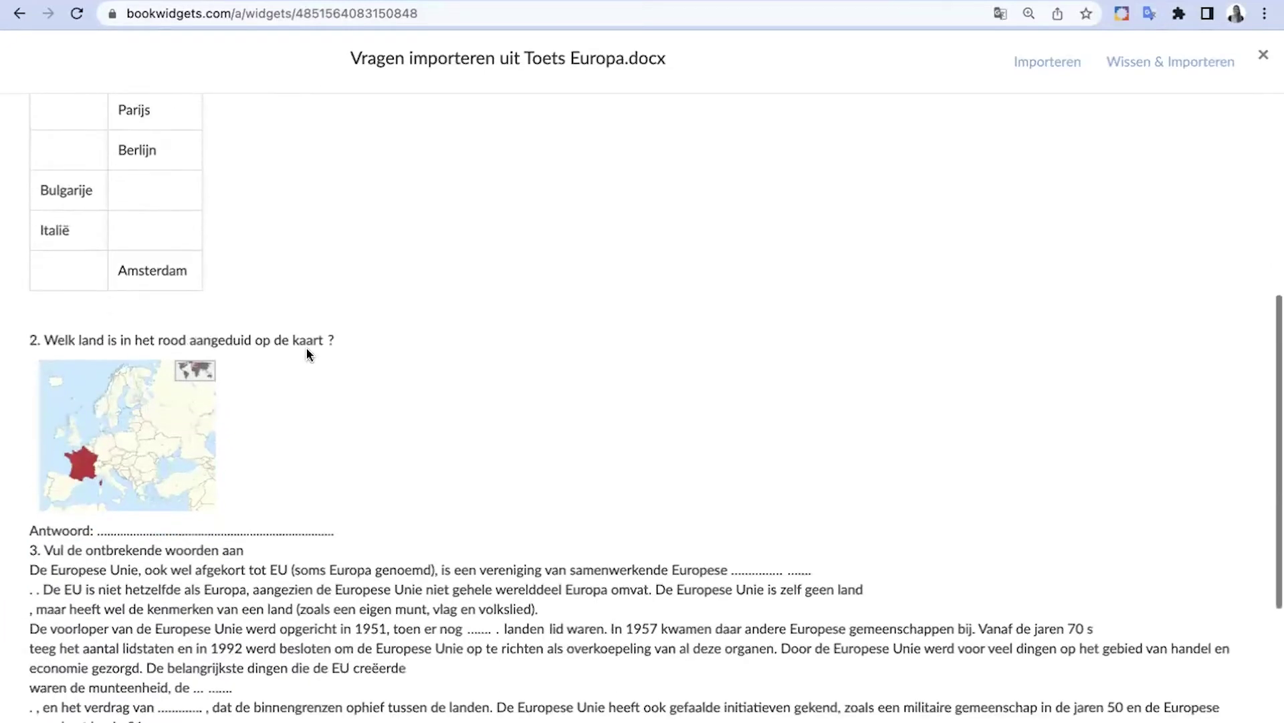
{"action": "scroll", "coordinate": [306, 347], "scroll_direction": "up", "scroll_amount": 4}
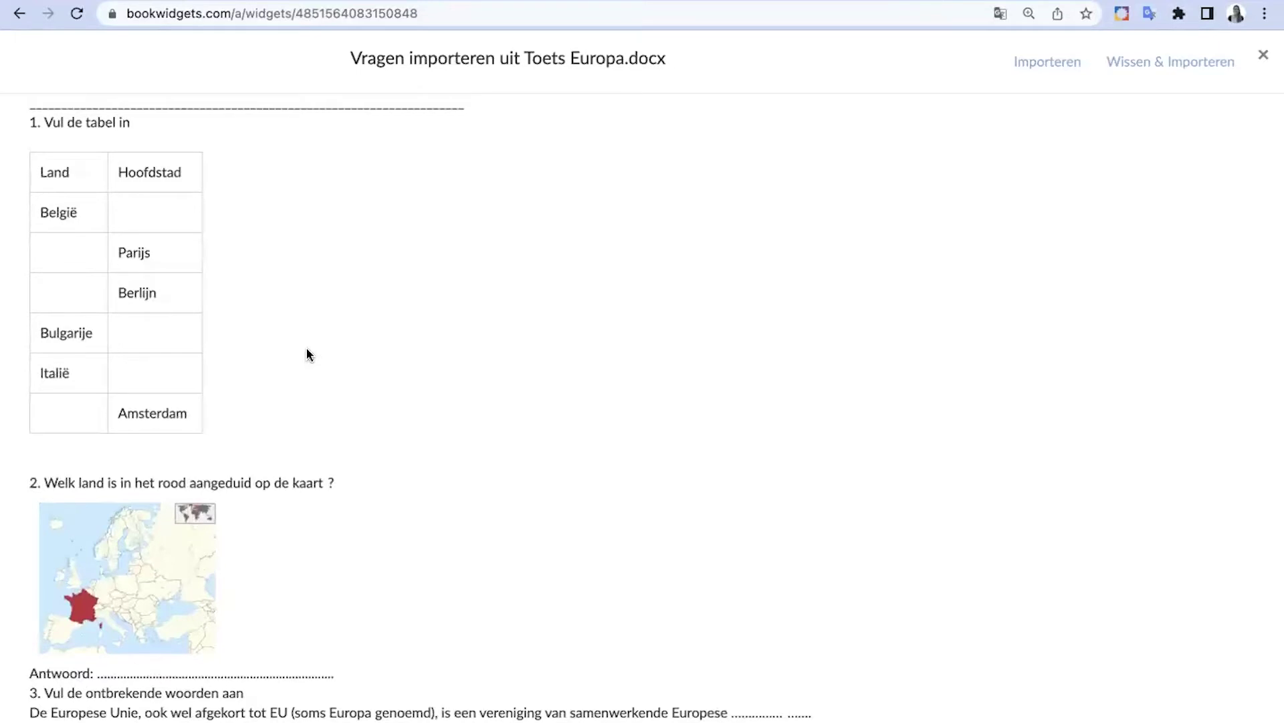
{"action": "left_click", "coordinate": [34, 125]}
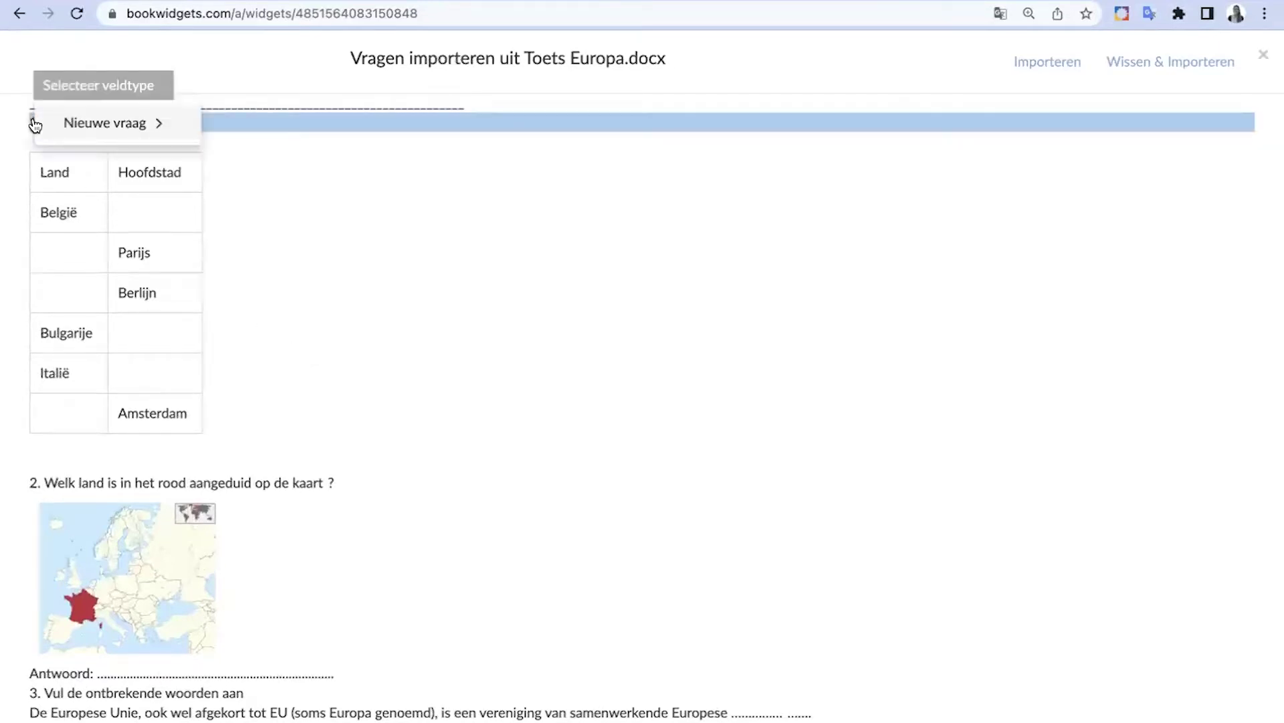
{"action": "left_click", "coordinate": [122, 126]}
Step: Make question 1 an Invulvraag met een tabel, with the capitals table as its Tabel field
{"action": "scroll", "coordinate": [209, 338], "scroll_direction": "down", "scroll_amount": 5}
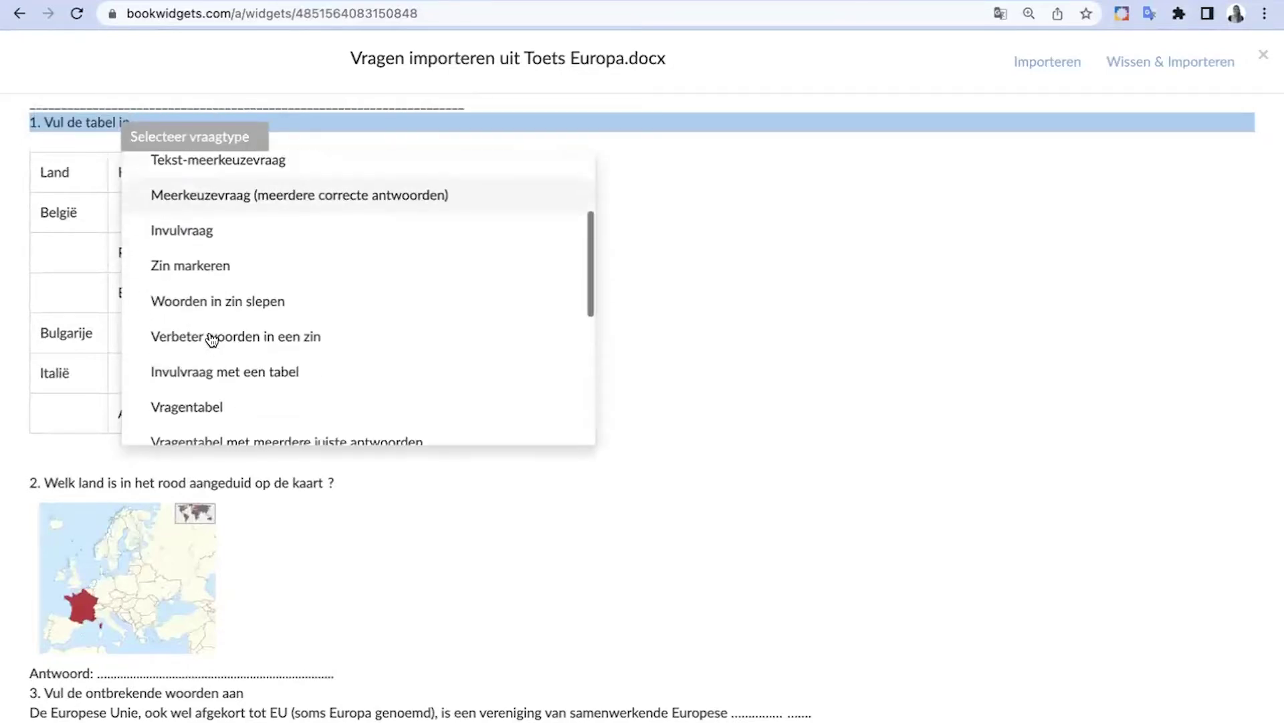
{"action": "scroll", "coordinate": [211, 340], "scroll_direction": "down", "scroll_amount": 4}
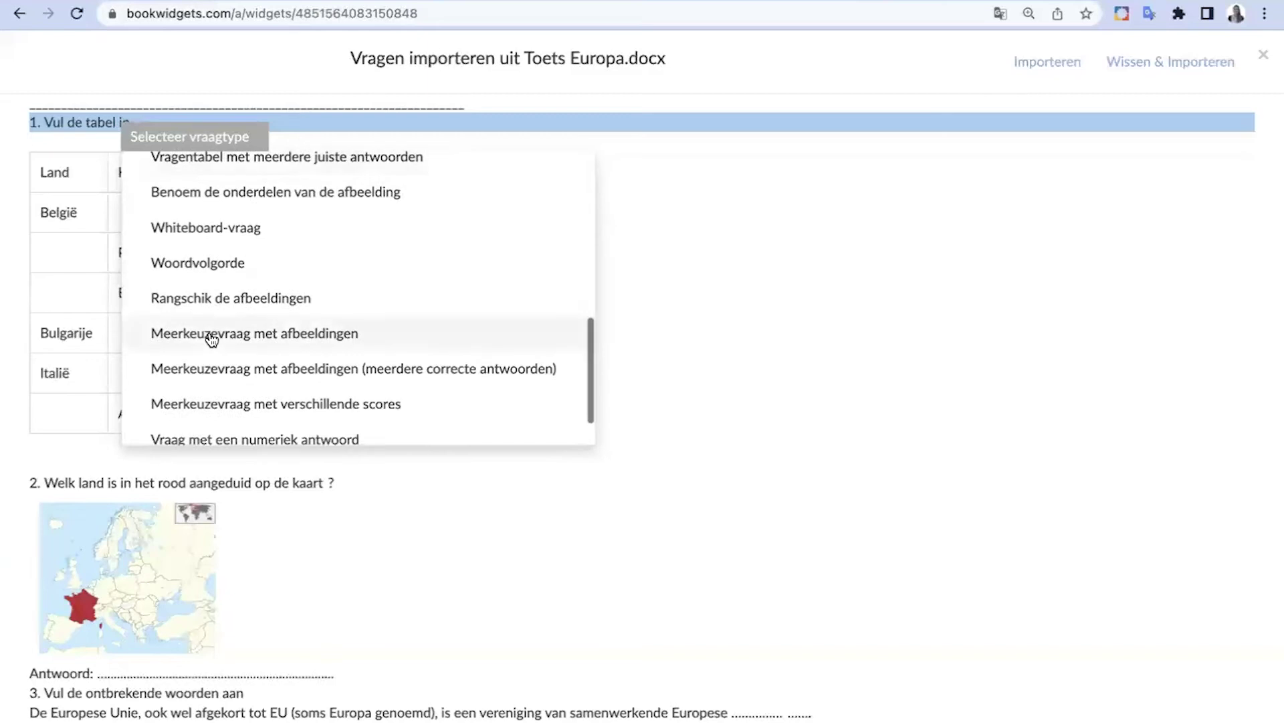
{"action": "scroll", "coordinate": [211, 340], "scroll_direction": "up", "scroll_amount": 2}
{"action": "scroll", "coordinate": [211, 340], "scroll_direction": "up", "scroll_amount": 3}
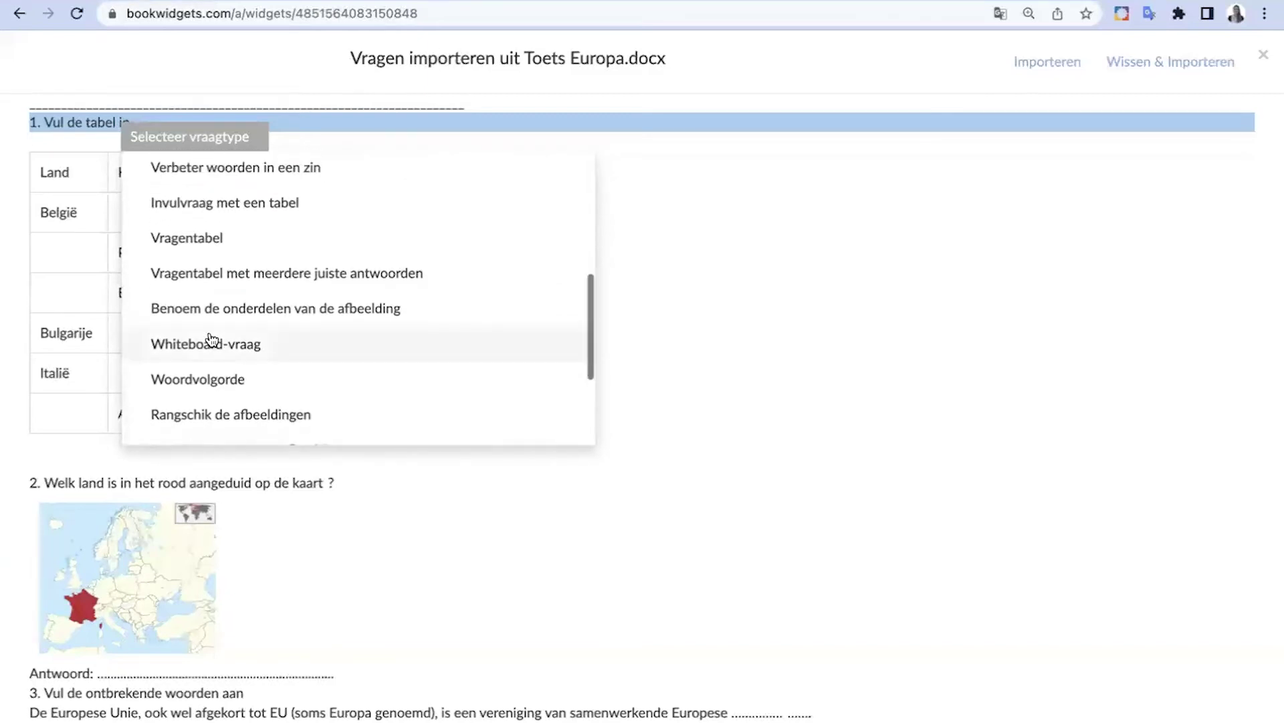
{"action": "left_click", "coordinate": [256, 202]}
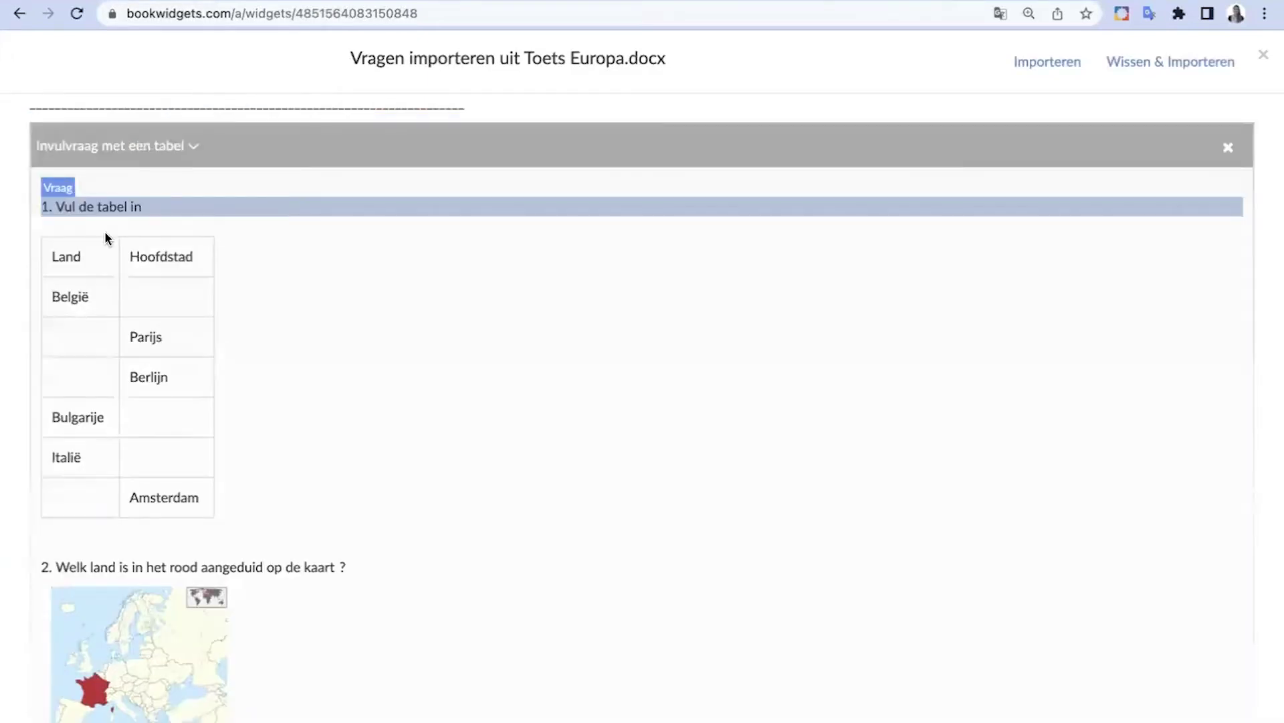
{"action": "left_click_drag", "start_coordinate": [56, 243], "coordinate": [182, 497]}
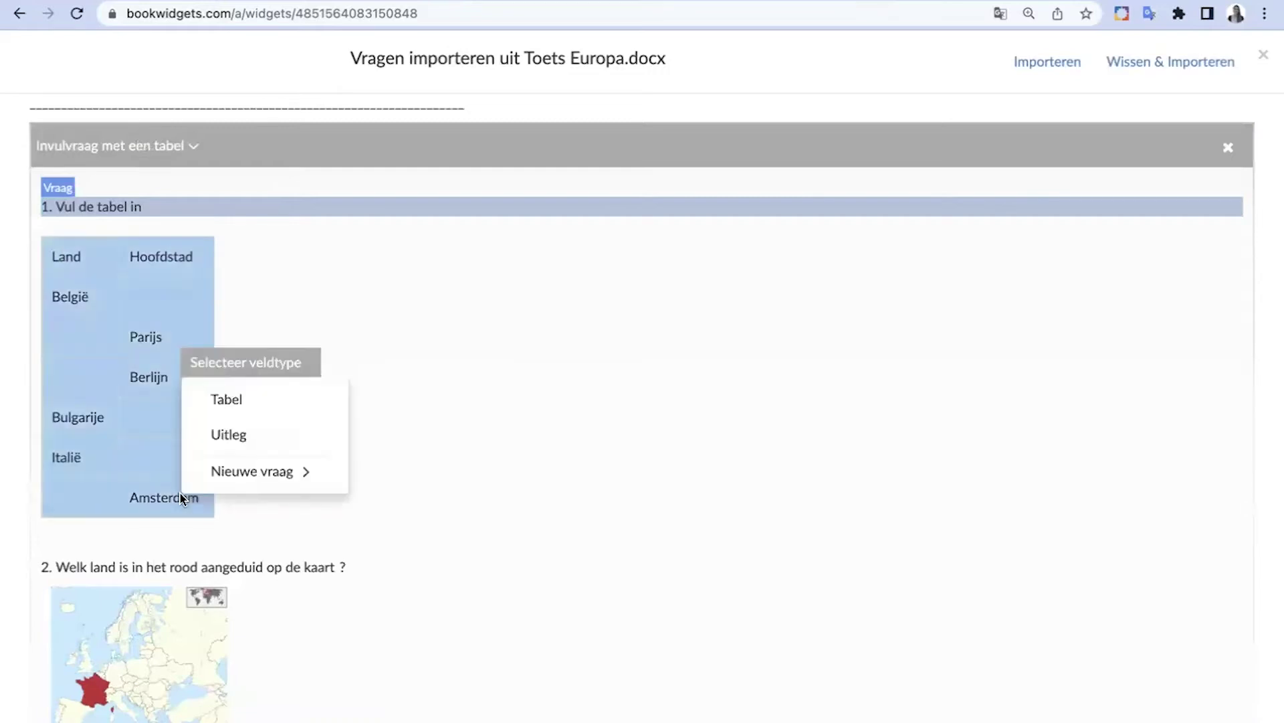
{"action": "left_click", "coordinate": [252, 401]}
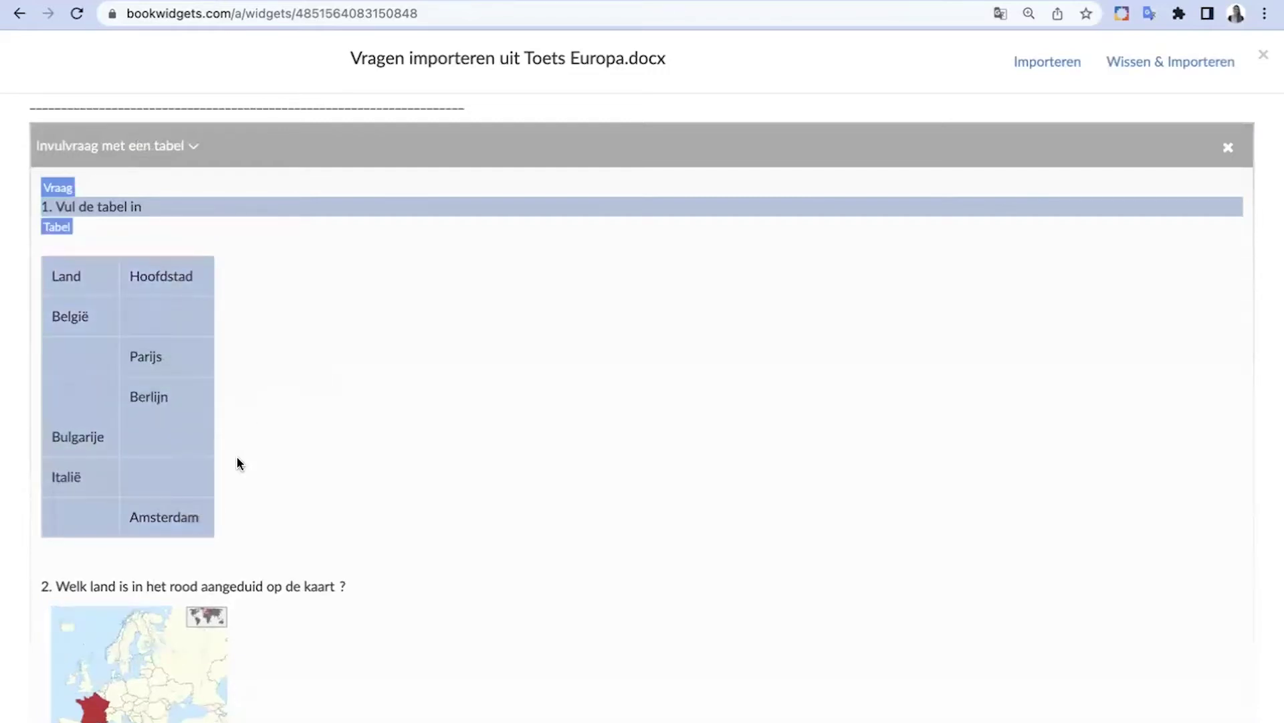
Step: Make question 2 a one-line answer question with the map of France as its image
{"action": "scroll", "coordinate": [237, 456], "scroll_direction": "down", "scroll_amount": 3}
{"action": "left_click", "coordinate": [41, 425]}
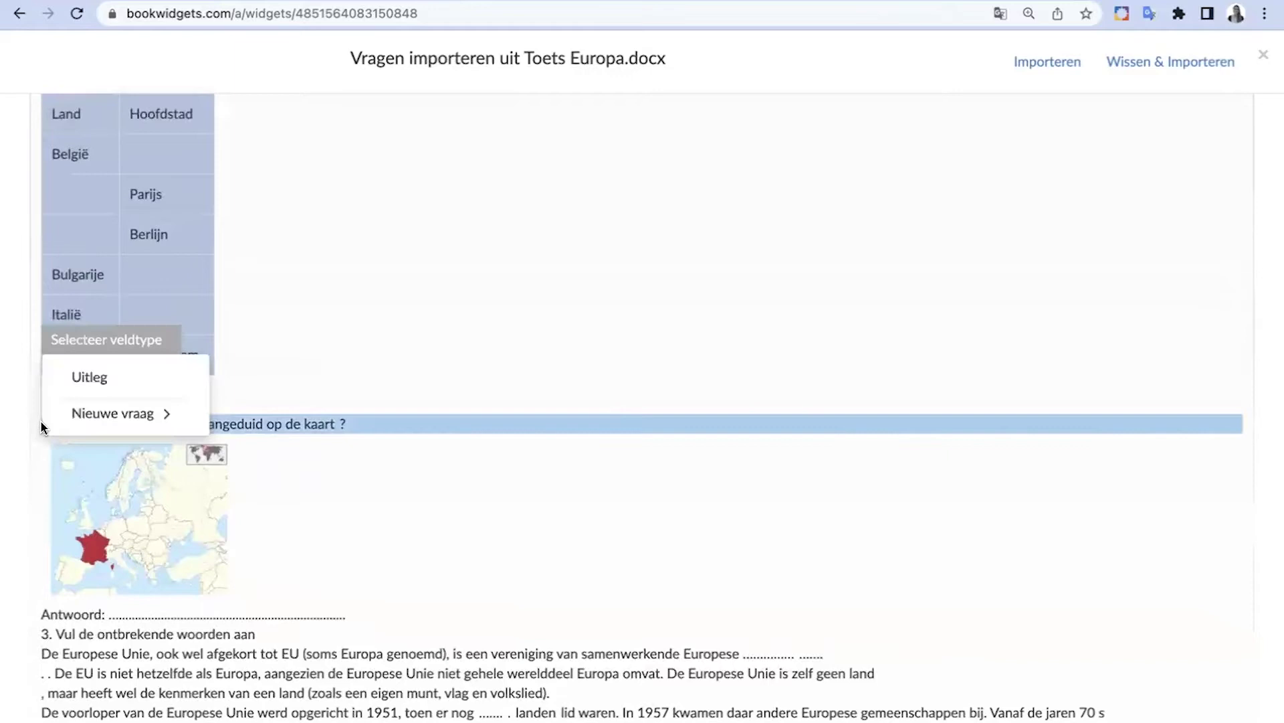
{"action": "left_click", "coordinate": [111, 414]}
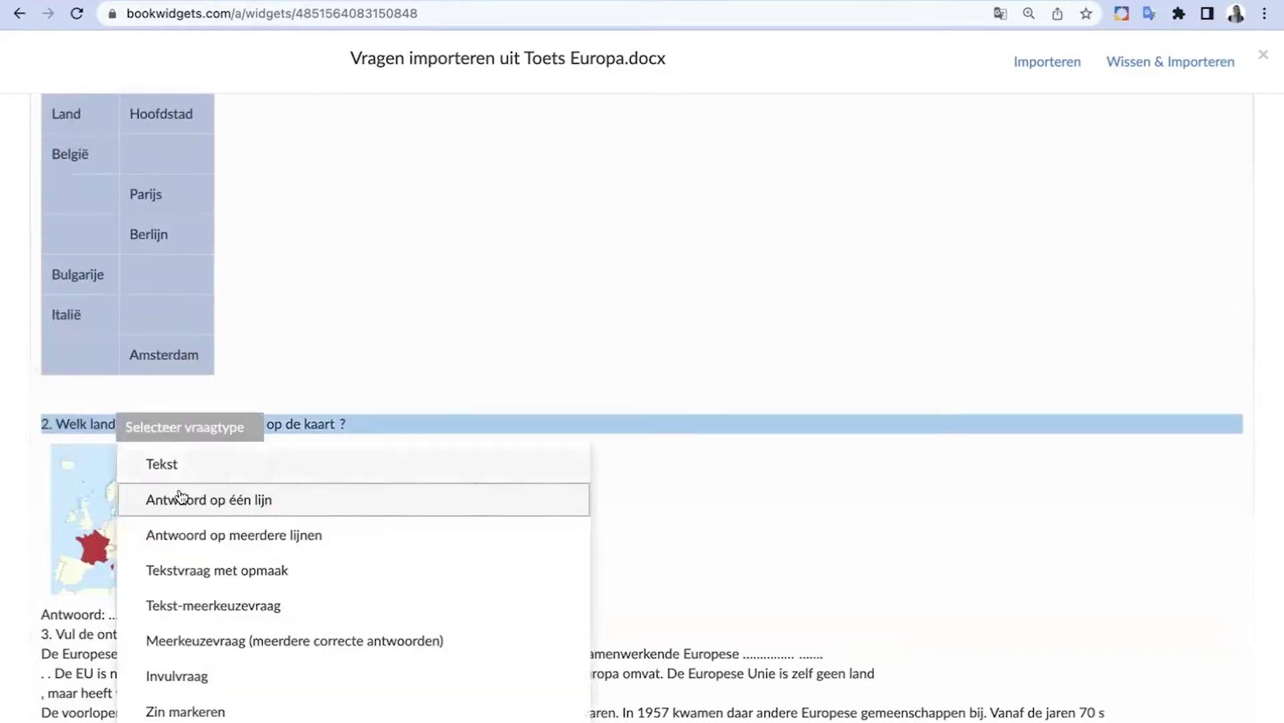
{"action": "left_click", "coordinate": [339, 499]}
{"action": "scroll", "coordinate": [256, 501], "scroll_direction": "down", "scroll_amount": 3}
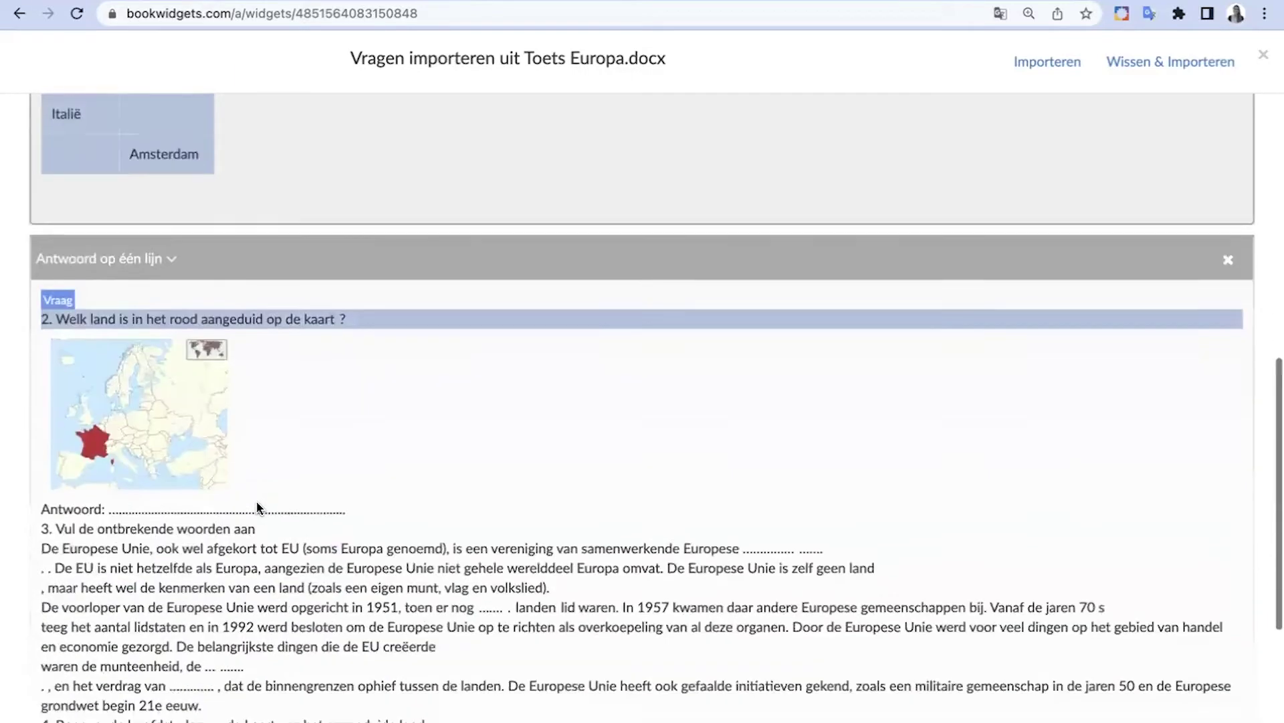
{"action": "left_click", "coordinate": [175, 387]}
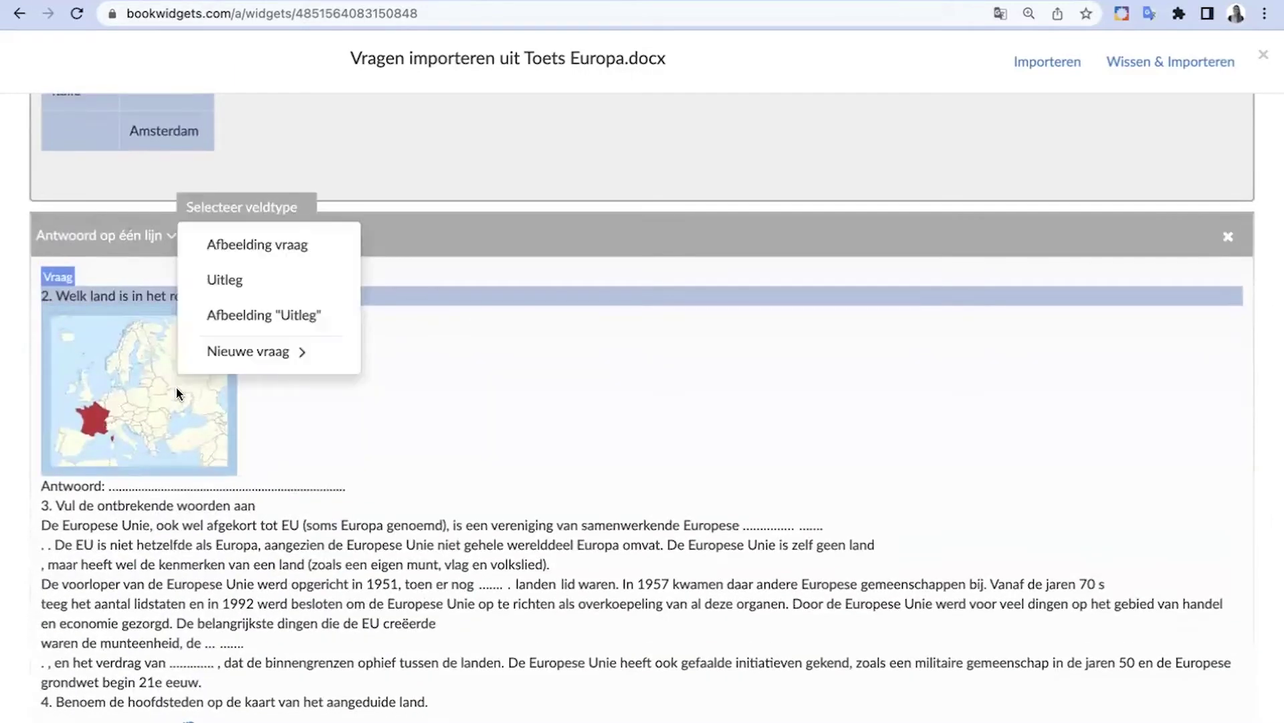
{"action": "left_click", "coordinate": [280, 251]}
Step: Make question 3 an Invulvraag with its whole passage tagged as Tekst
{"action": "scroll", "coordinate": [131, 508], "scroll_direction": "down", "scroll_amount": 3}
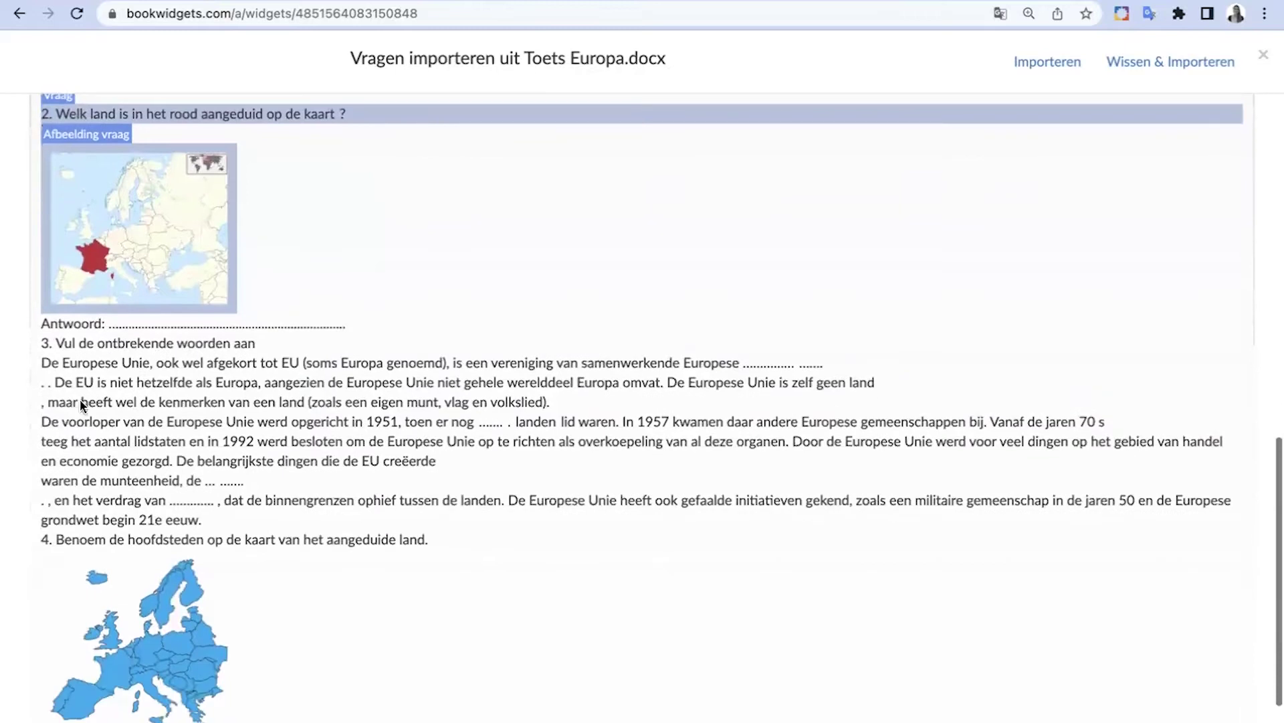
{"action": "left_click", "coordinate": [42, 343]}
{"action": "left_click", "coordinate": [126, 321]}
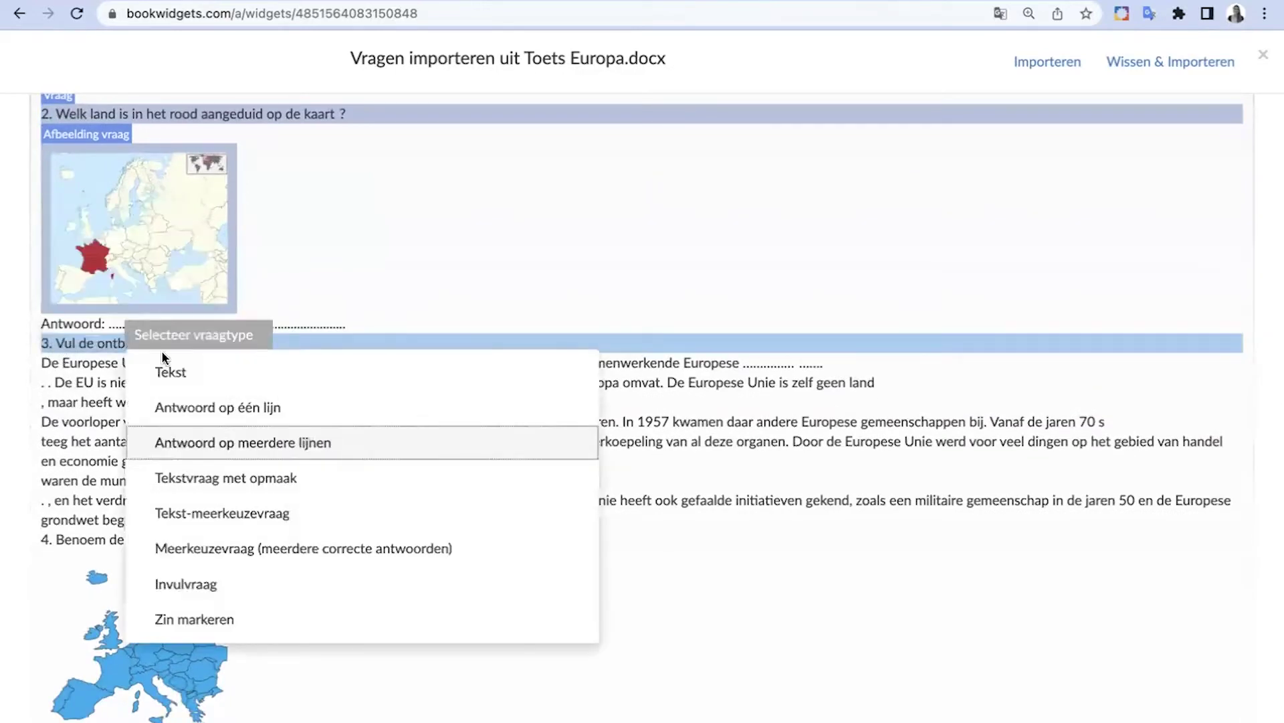
{"action": "scroll", "coordinate": [203, 501], "scroll_direction": "down", "scroll_amount": 2}
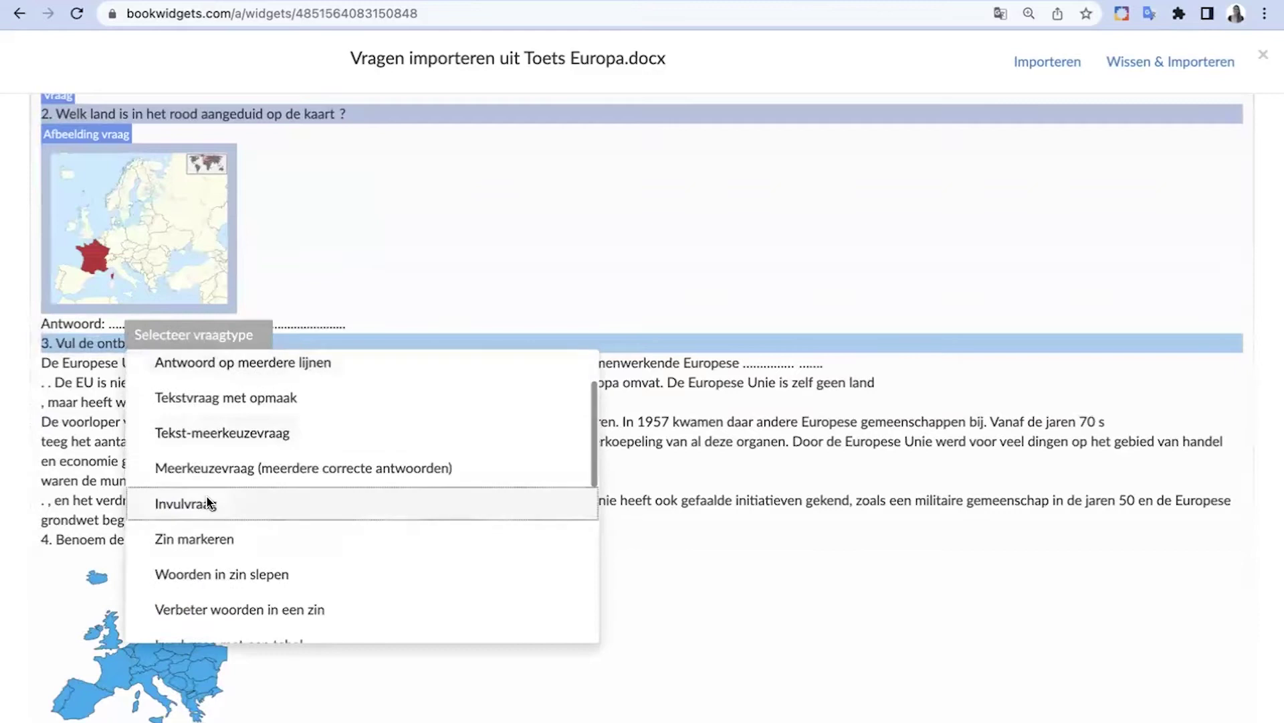
{"action": "left_click", "coordinate": [202, 501]}
{"action": "left_click_drag", "start_coordinate": [49, 460], "coordinate": [447, 572]}
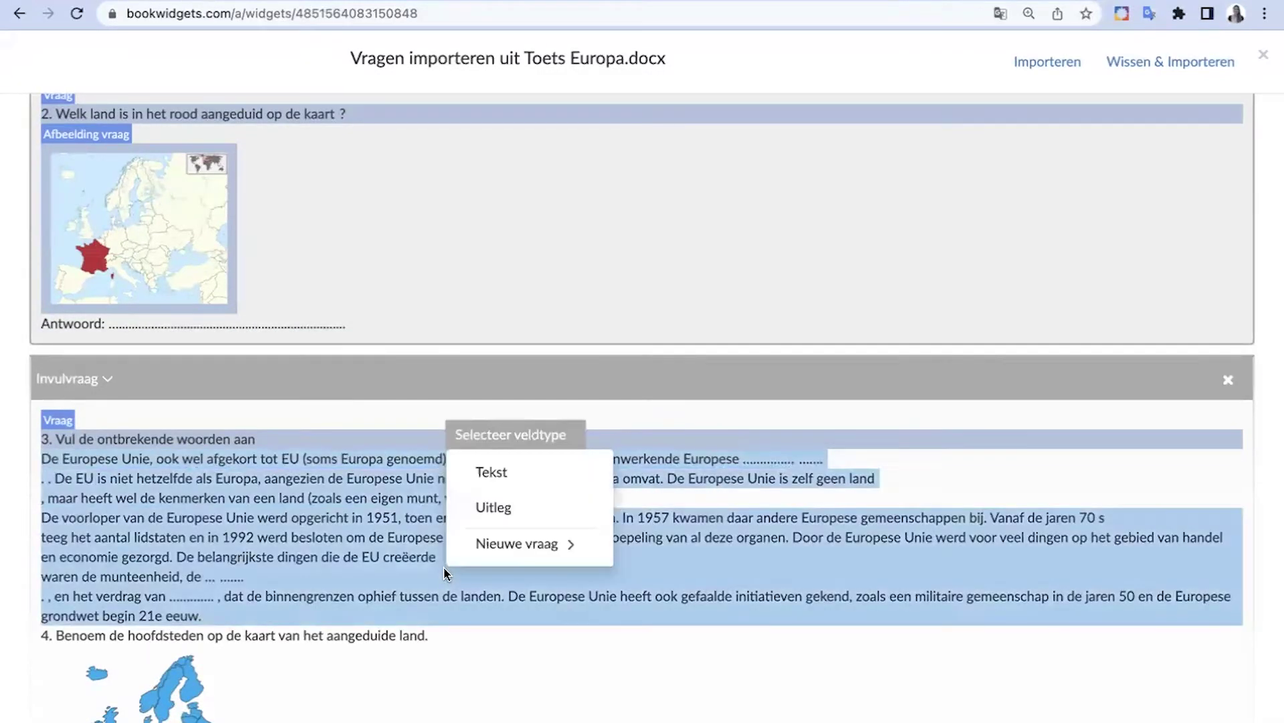
{"action": "left_click", "coordinate": [512, 475]}
Step: Move down to question 5 and select its line for tagging
{"action": "scroll", "coordinate": [513, 475], "scroll_direction": "down", "scroll_amount": 1}
{"action": "scroll", "coordinate": [514, 475], "scroll_direction": "down", "scroll_amount": 3}
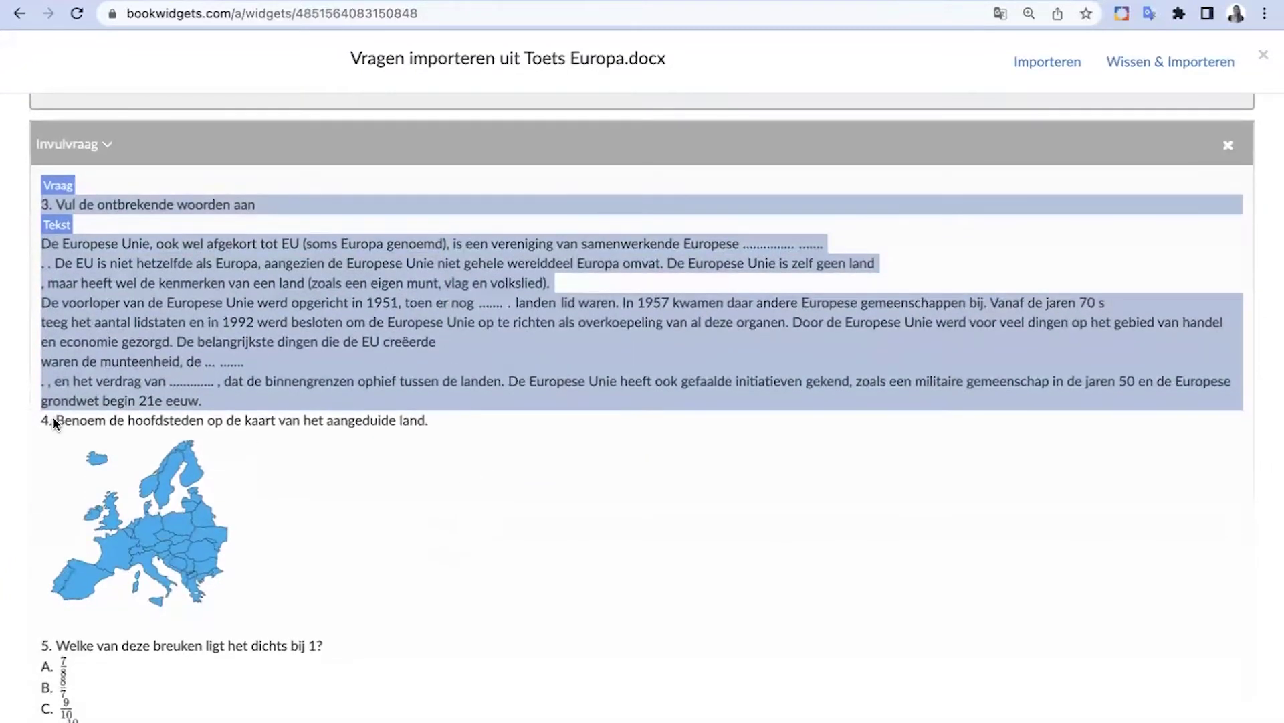
{"action": "scroll", "coordinate": [97, 534], "scroll_direction": "down", "scroll_amount": 1}
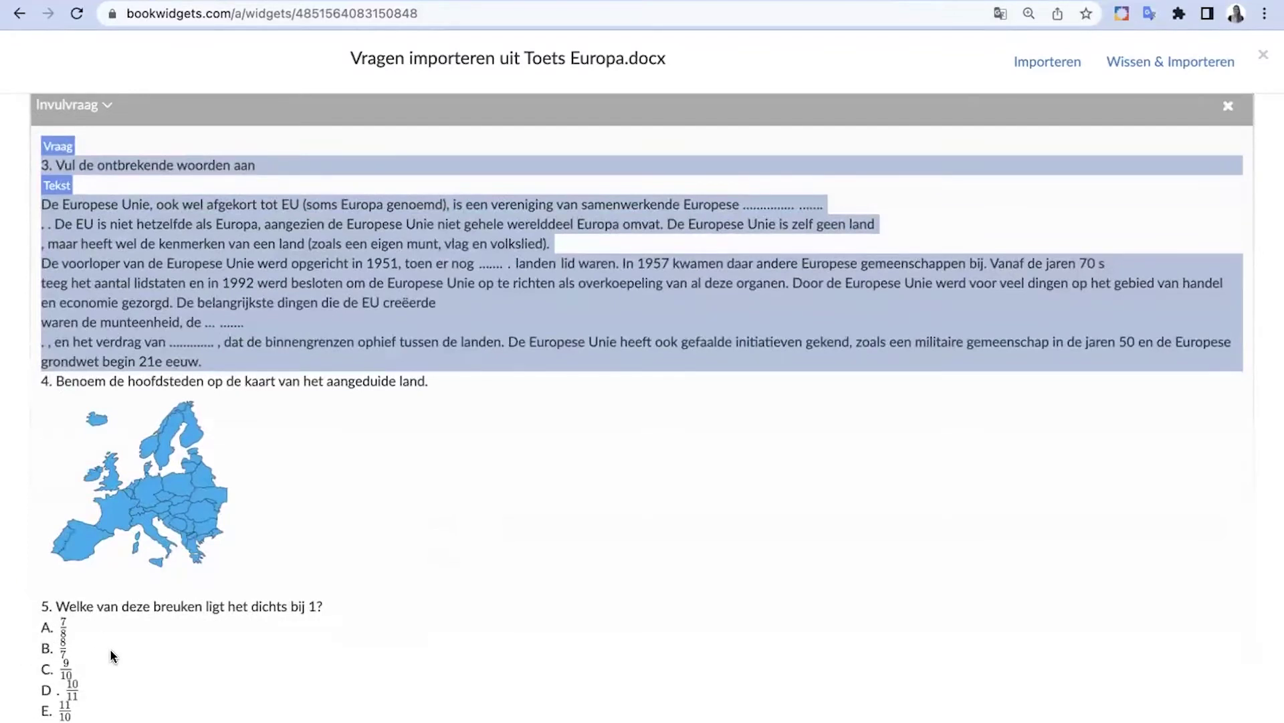
{"action": "left_click", "coordinate": [43, 607]}
Step: Make question 5 a Tekst-meerkeuzevraag
{"action": "left_click", "coordinate": [120, 580]}
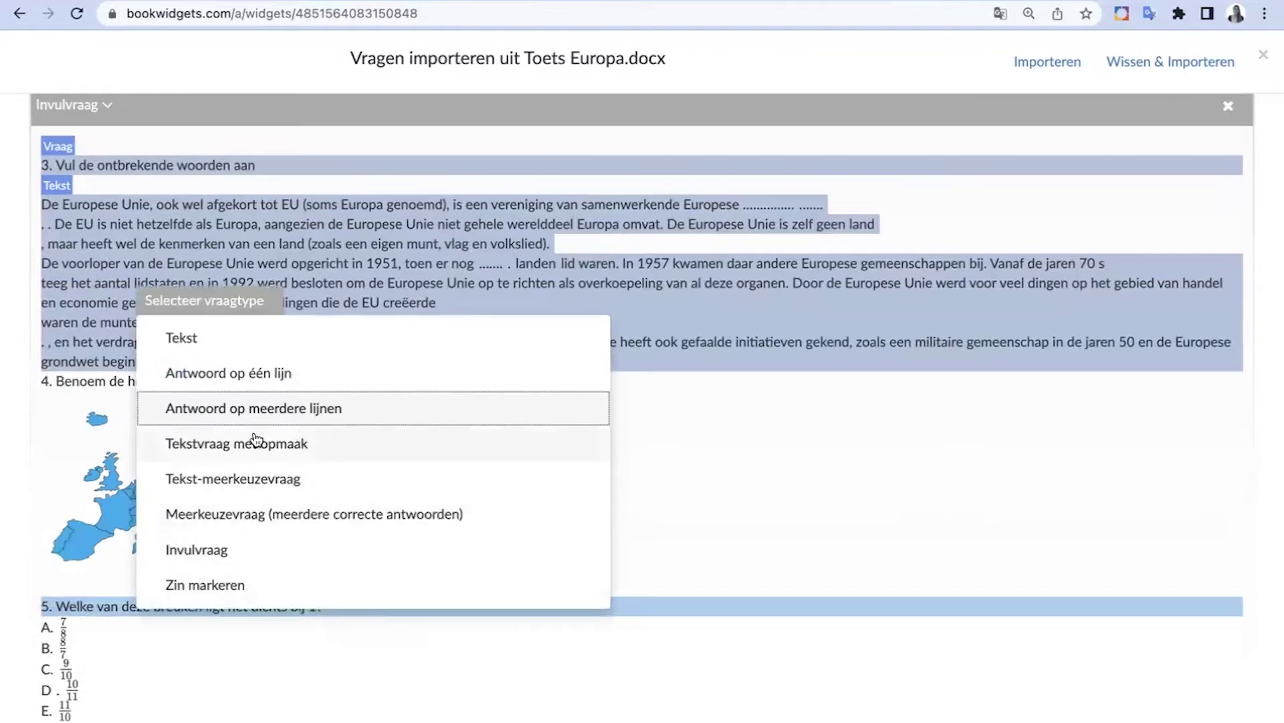
{"action": "left_click", "coordinate": [258, 479]}
{"action": "scroll", "coordinate": [258, 479], "scroll_direction": "down", "scroll_amount": 2}
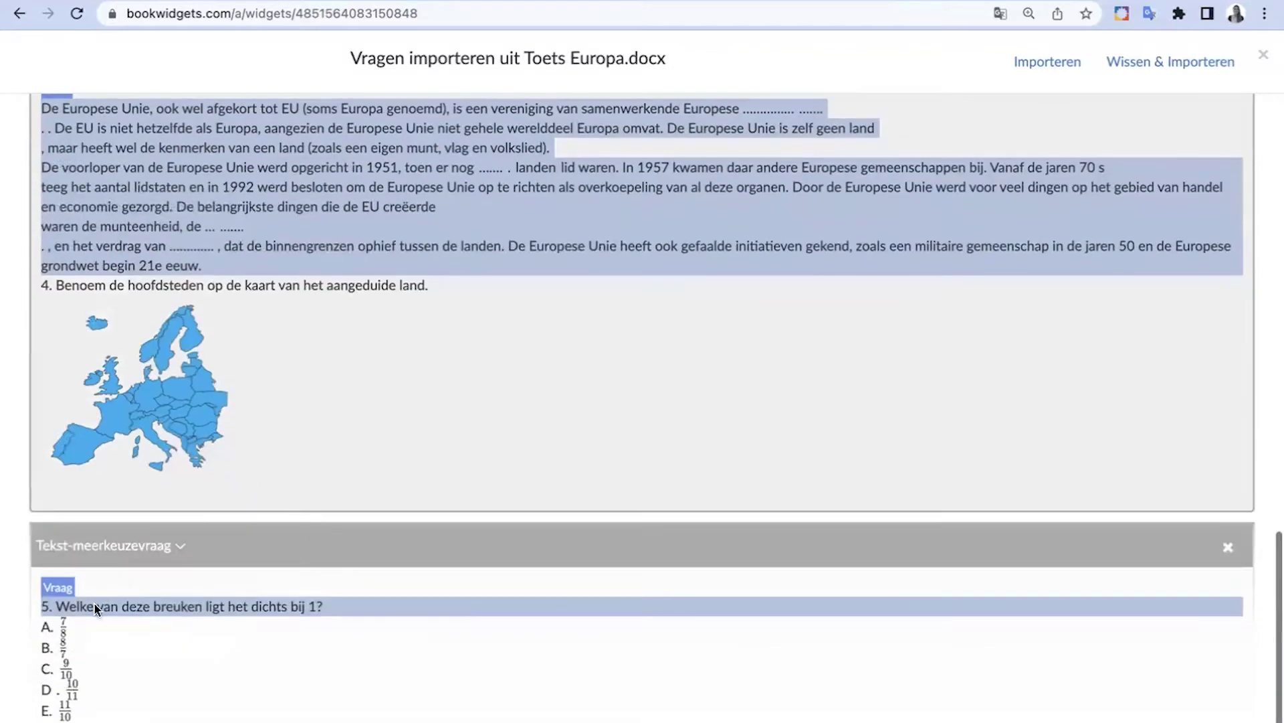
Step: Mark fraction lines A–E as Antwoordmogelijkheid and import the tagged questions into Examen
{"action": "left_click", "coordinate": [61, 633]}
{"action": "left_click", "coordinate": [87, 527]}
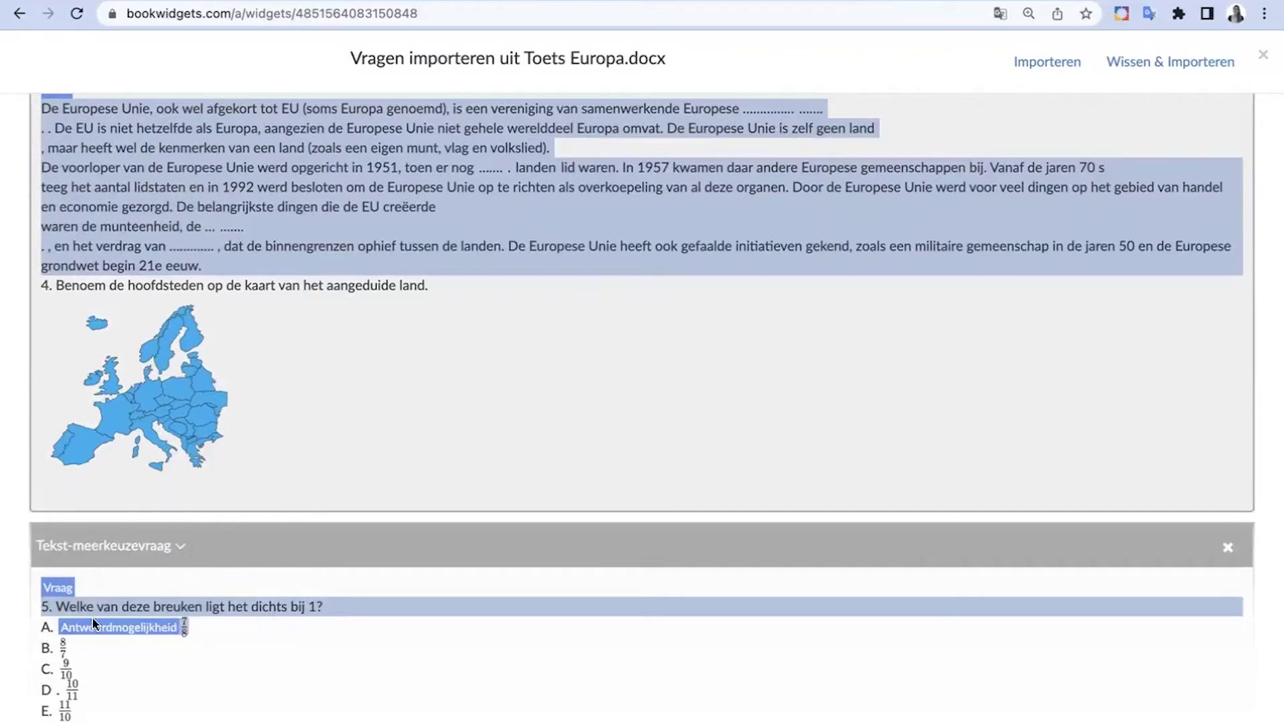
{"action": "left_click", "coordinate": [64, 652]}
{"action": "left_click", "coordinate": [97, 554]}
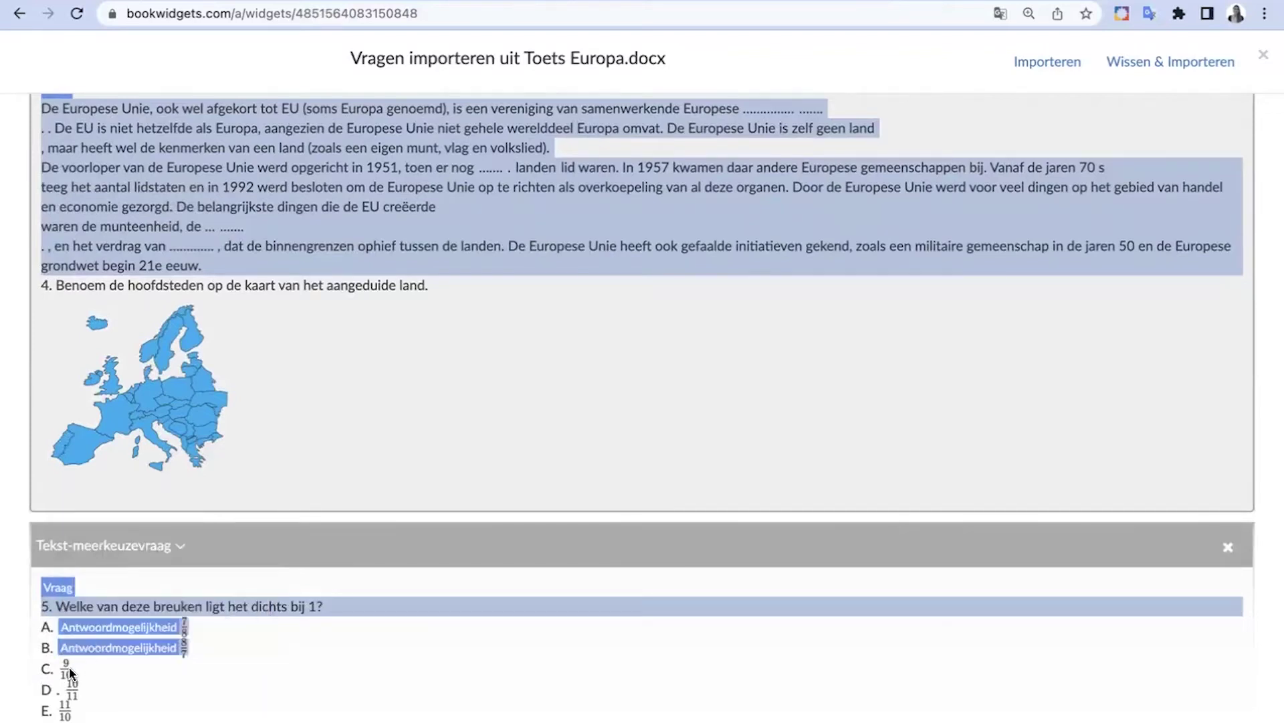
{"action": "left_click", "coordinate": [67, 669]}
{"action": "left_click", "coordinate": [86, 573]}
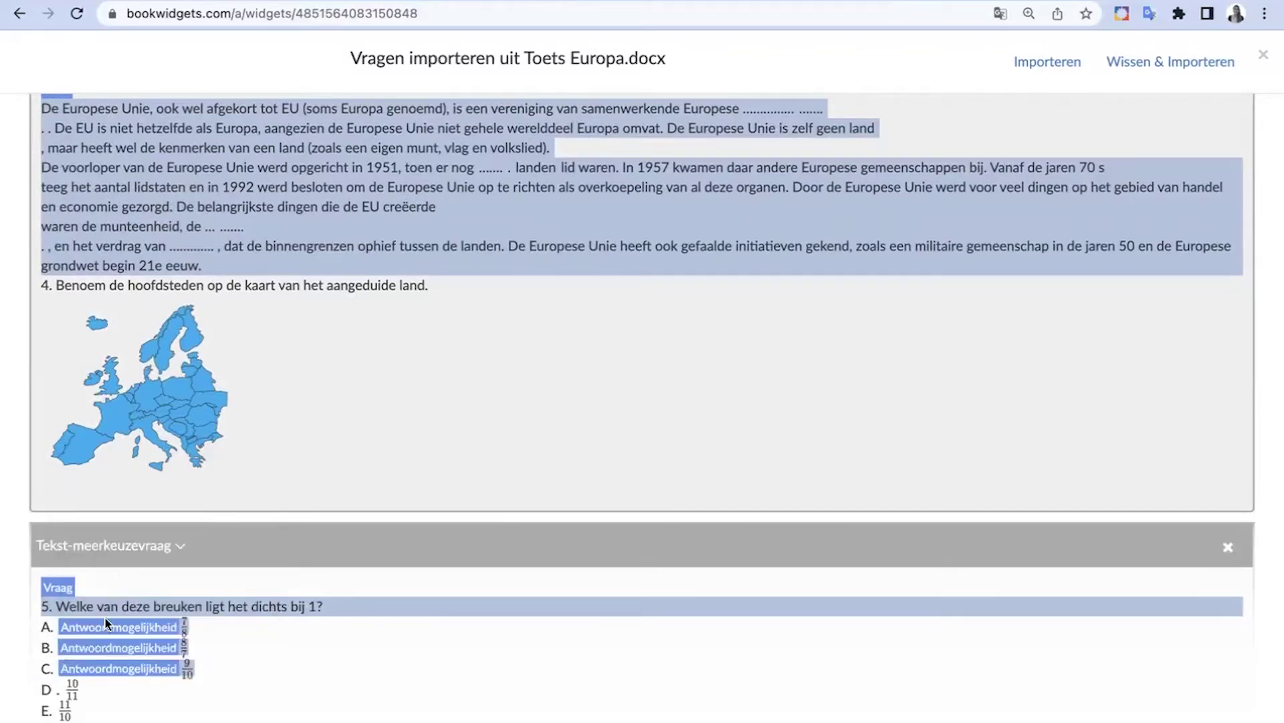
{"action": "left_click", "coordinate": [74, 684]}
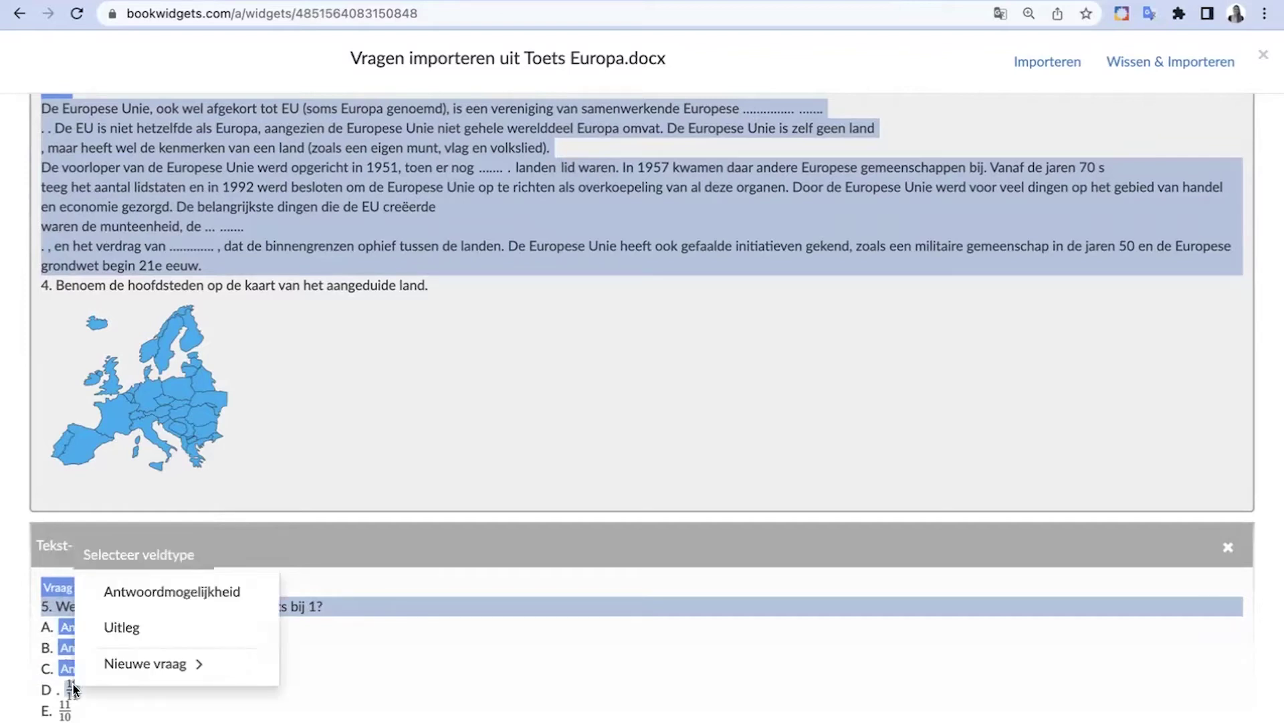
{"action": "left_click", "coordinate": [118, 591]}
{"action": "left_click", "coordinate": [65, 711]}
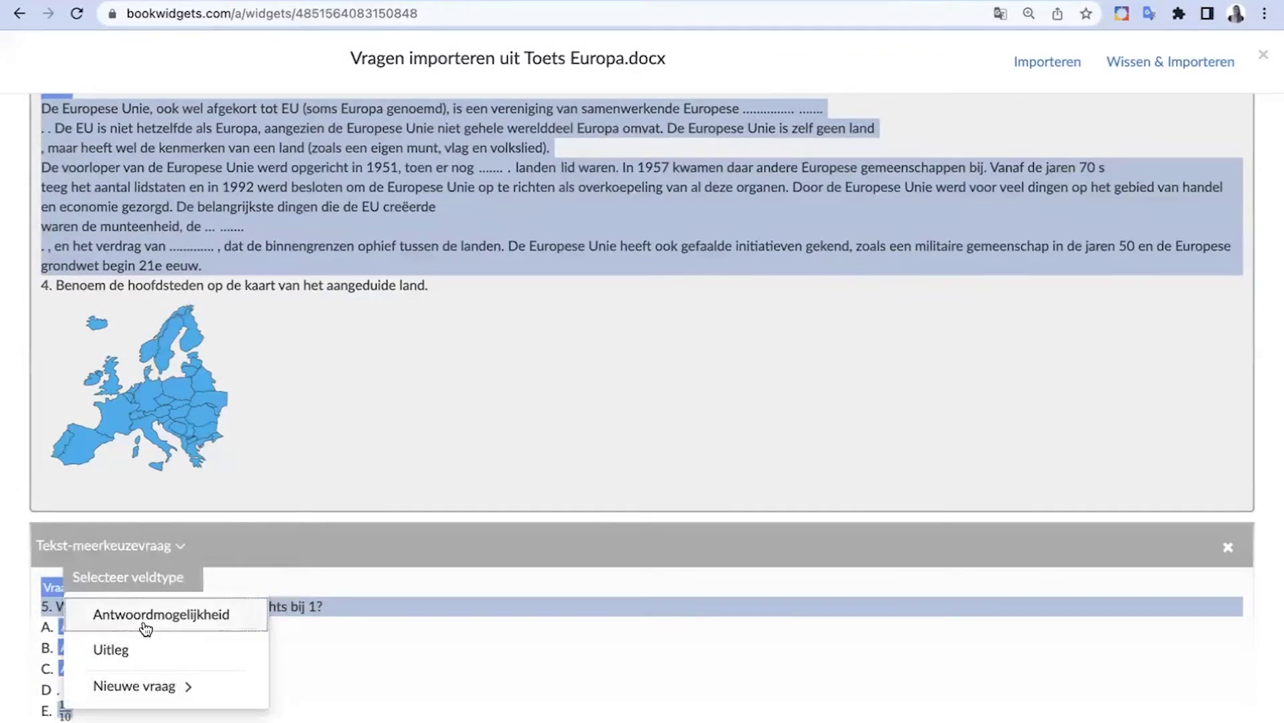
{"action": "left_click", "coordinate": [141, 622]}
{"action": "left_click", "coordinate": [1022, 78]}
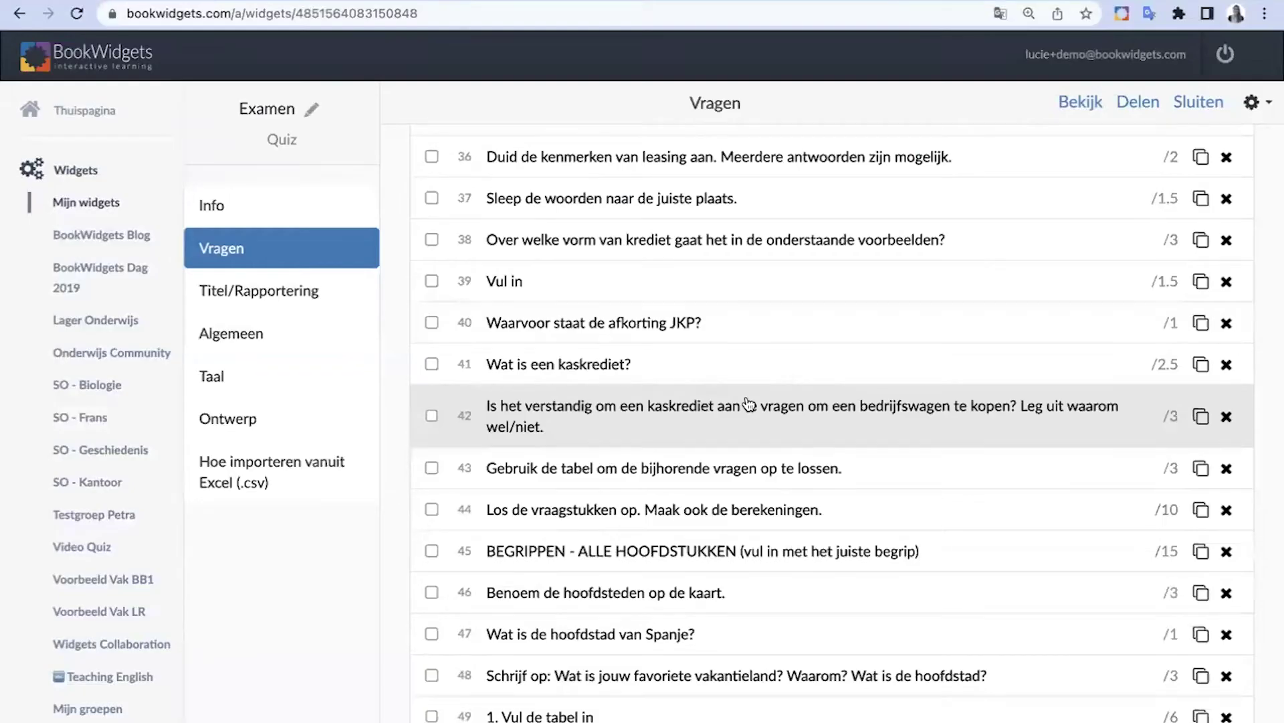
Step: Scroll to the new questions 49–52 and open Examen in student preview
{"action": "scroll", "coordinate": [880, 424], "scroll_direction": "down", "scroll_amount": 3}
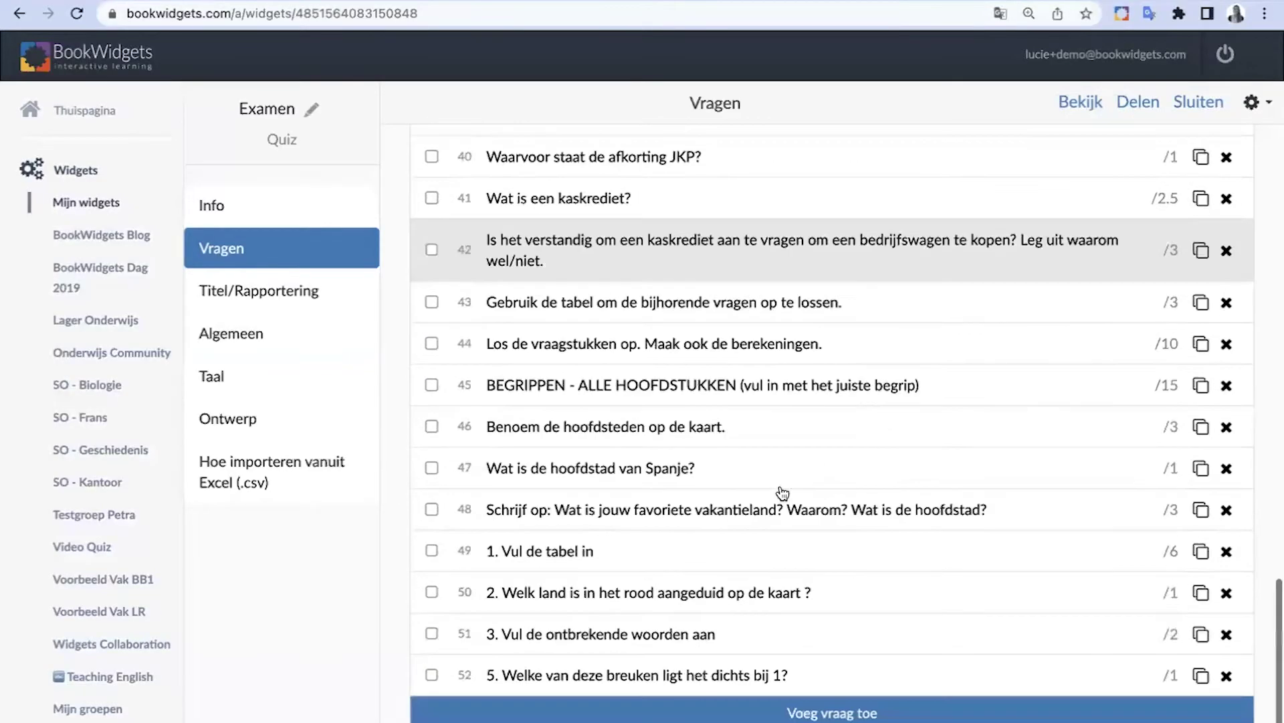
{"action": "left_click", "coordinate": [1081, 107]}
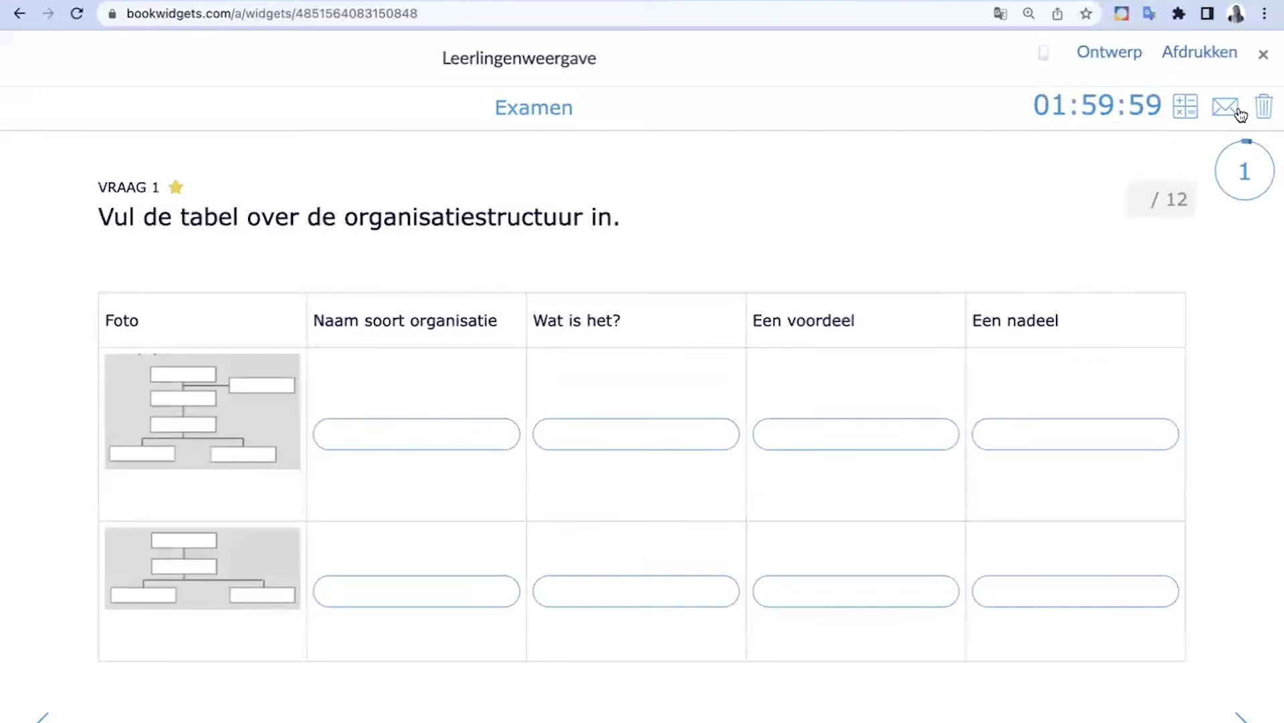
Step: In student view, step through questions 48 to 51, then close the preview
{"action": "left_click", "coordinate": [1239, 167]}
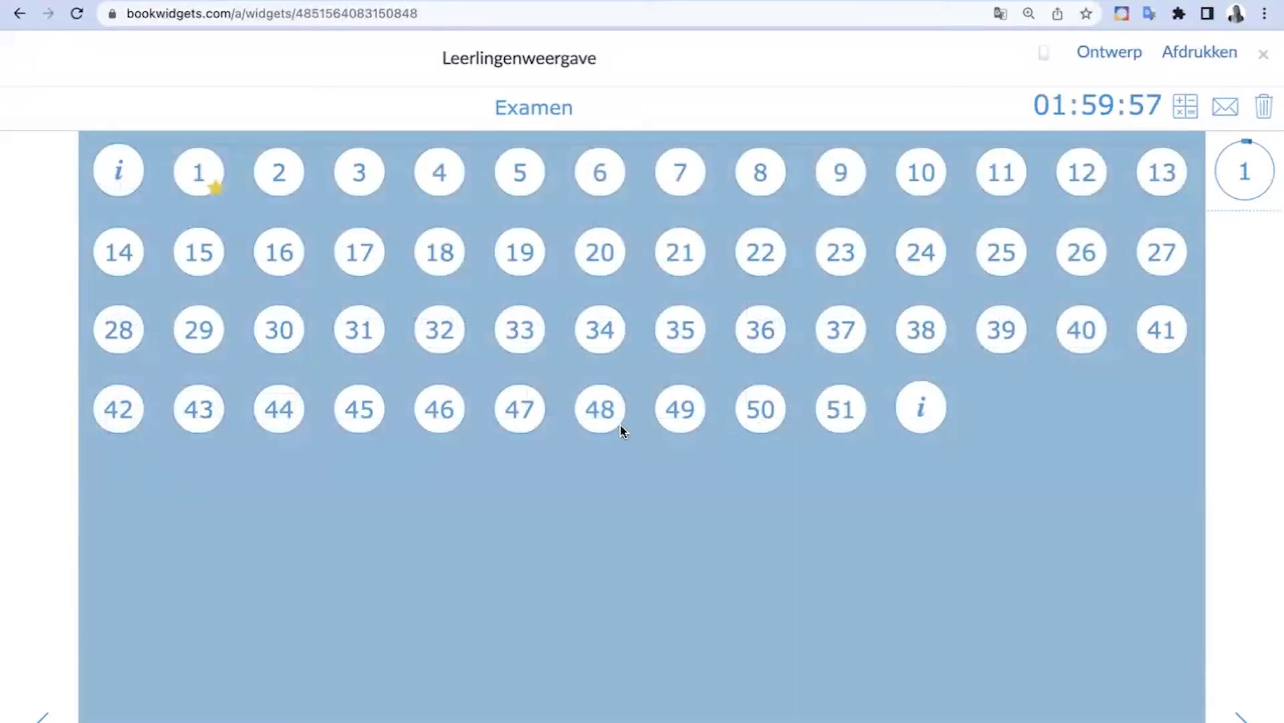
{"action": "left_click", "coordinate": [602, 411]}
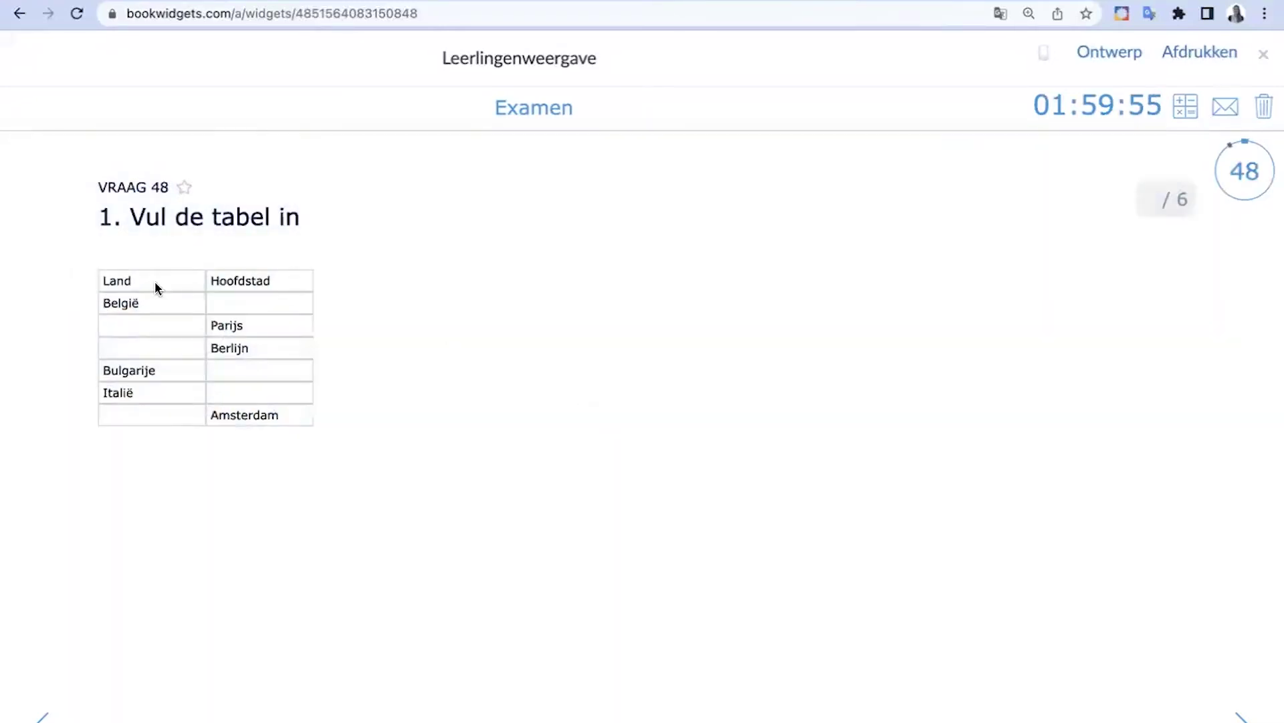
{"action": "left_click", "coordinate": [1241, 715]}
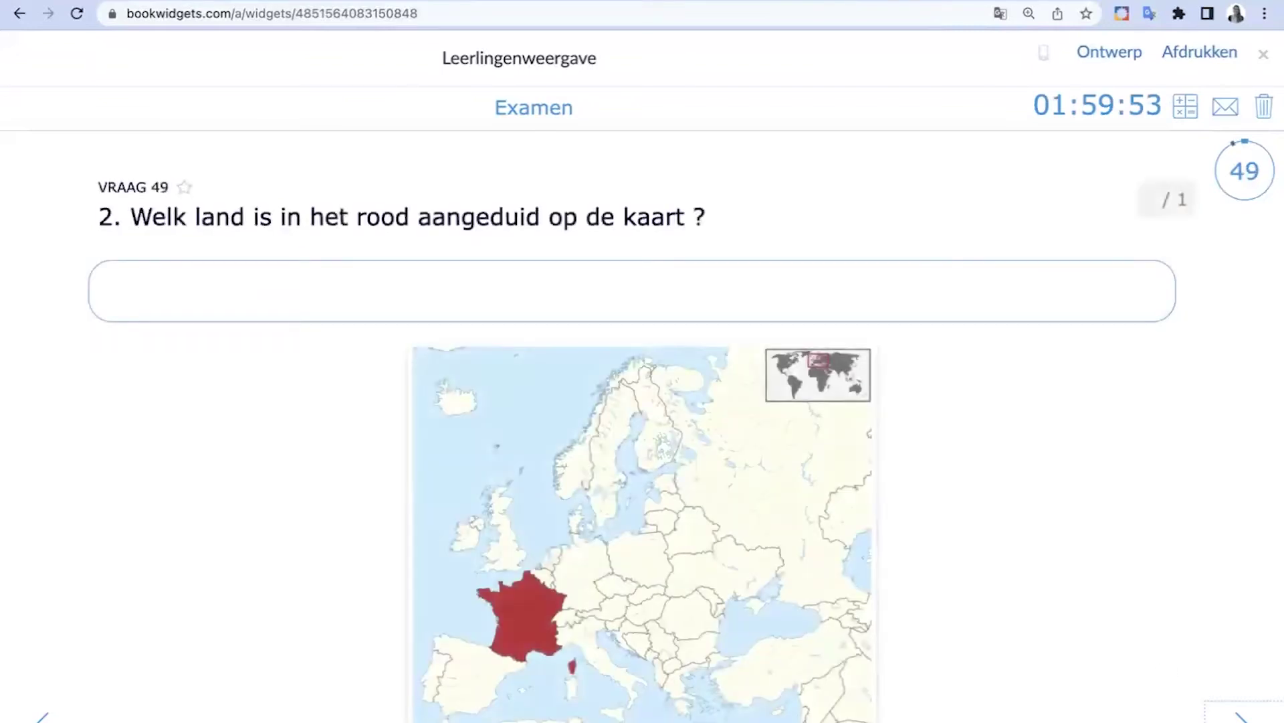
{"action": "left_click", "coordinate": [1241, 716]}
{"action": "left_click", "coordinate": [1241, 716]}
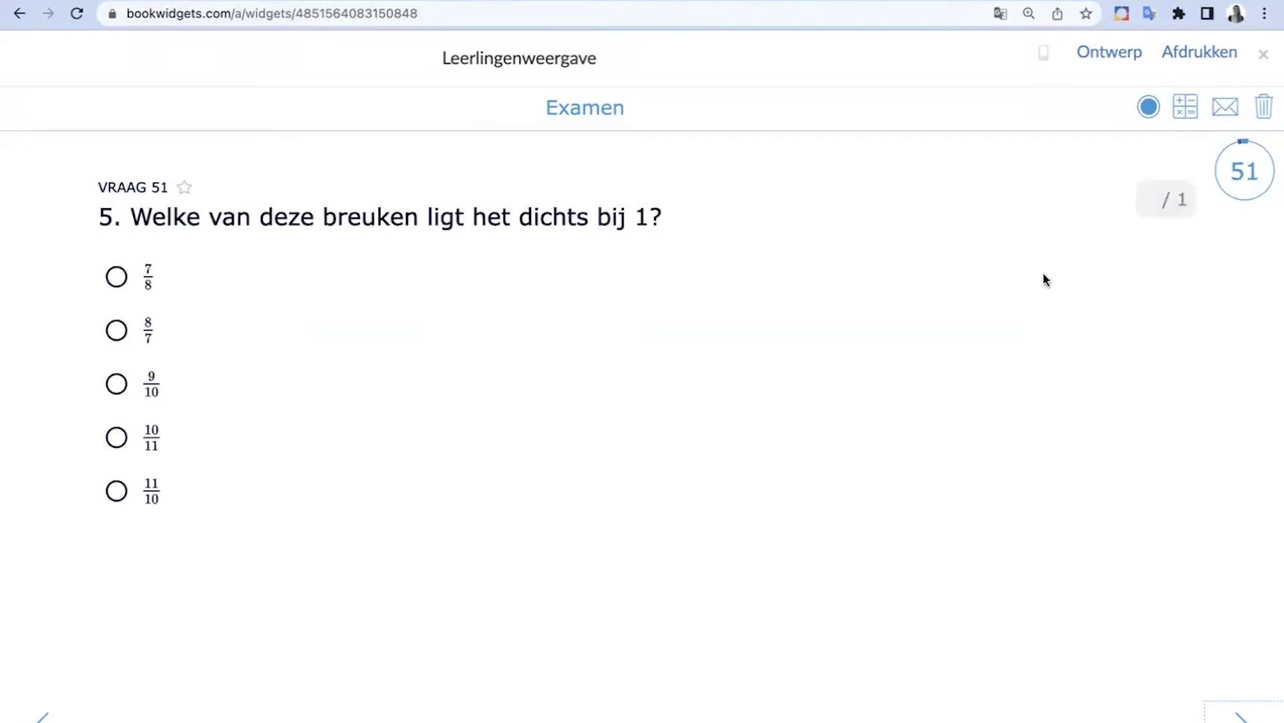
{"action": "left_click", "coordinate": [1264, 54]}
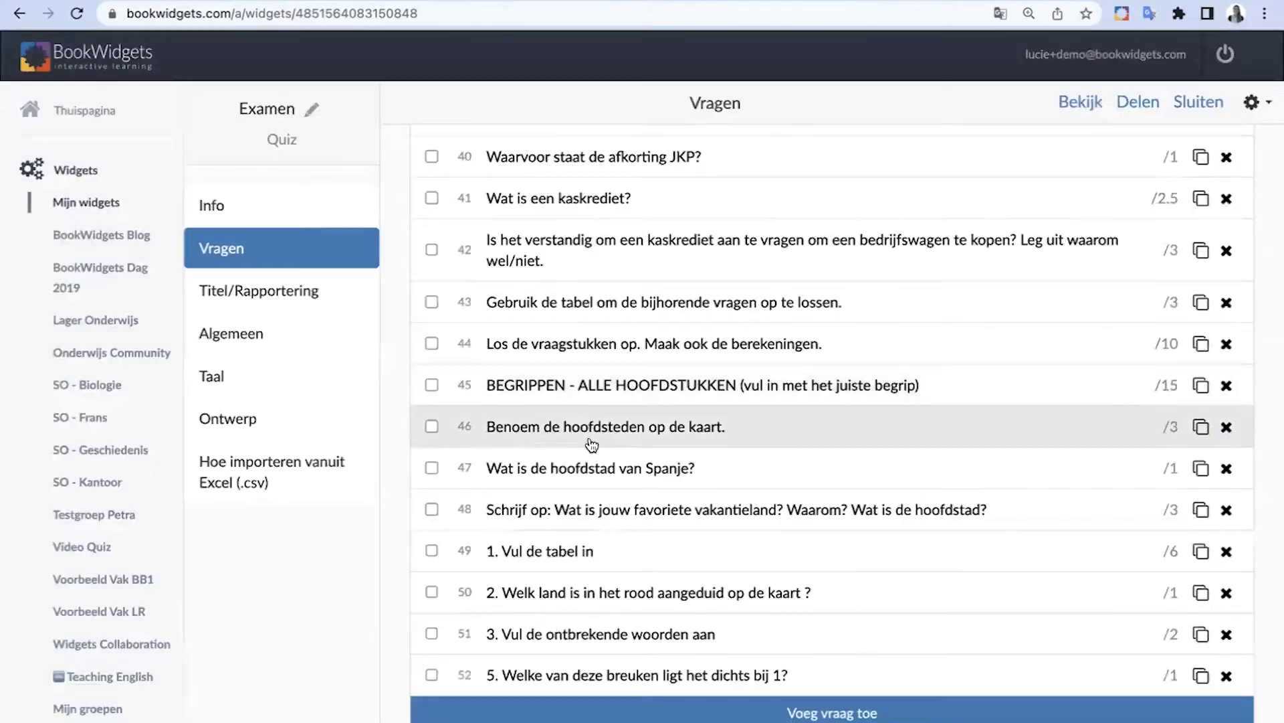
Step: Remove the leading "1. " so question 49 reads "Vul de tabel in"
{"action": "left_click", "coordinate": [602, 546]}
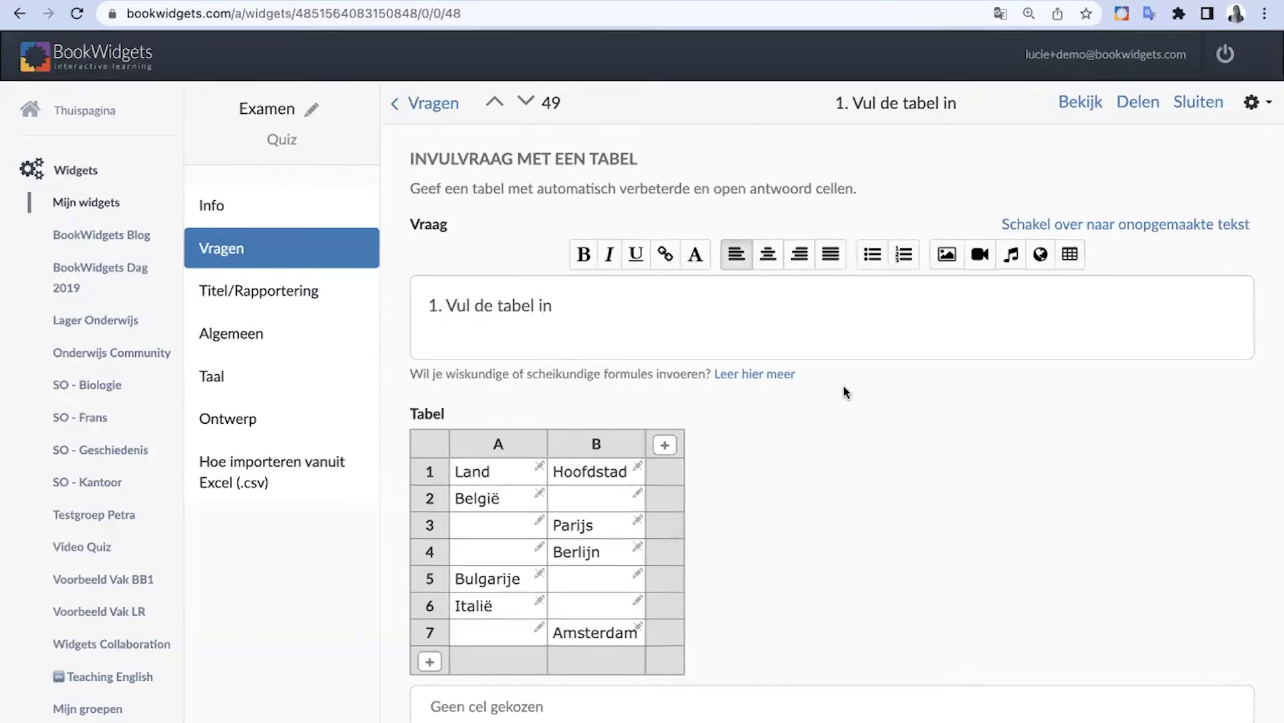
{"action": "scroll", "coordinate": [855, 484], "scroll_direction": "down", "scroll_amount": 4}
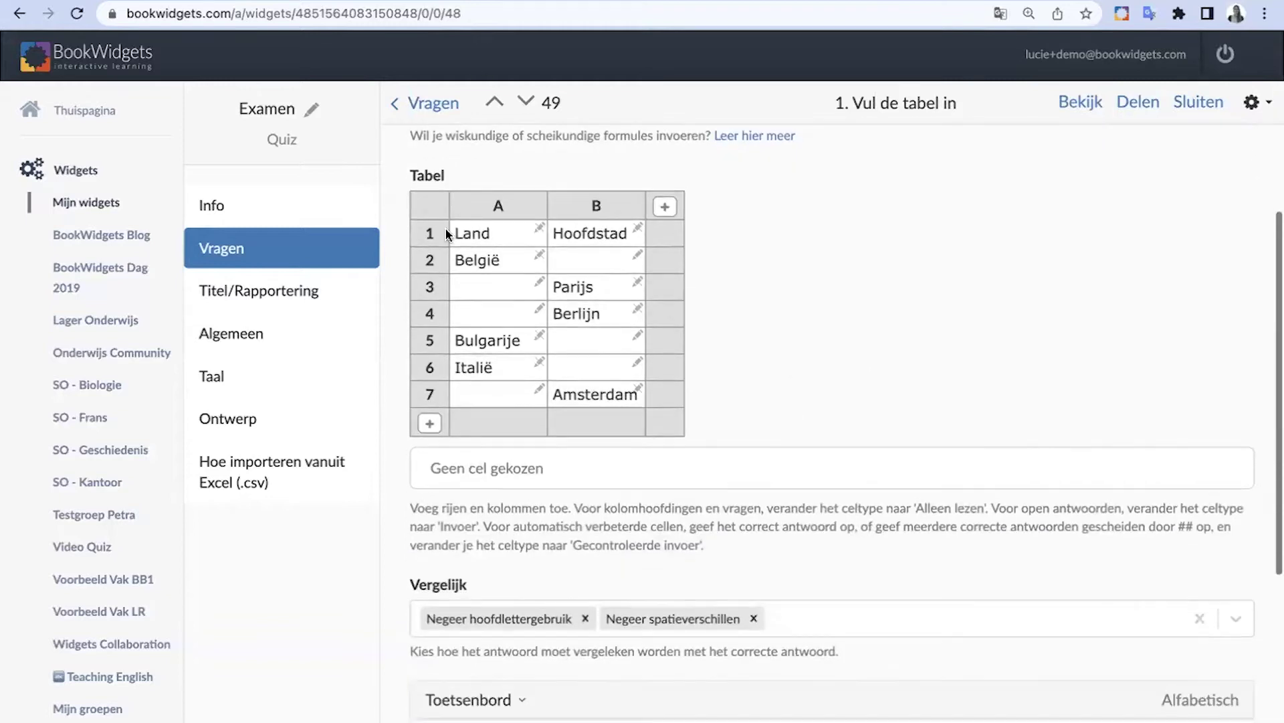
{"action": "scroll", "coordinate": [444, 227], "scroll_direction": "up", "scroll_amount": 3}
{"action": "left_click_drag", "start_coordinate": [441, 223], "coordinate": [404, 226]}
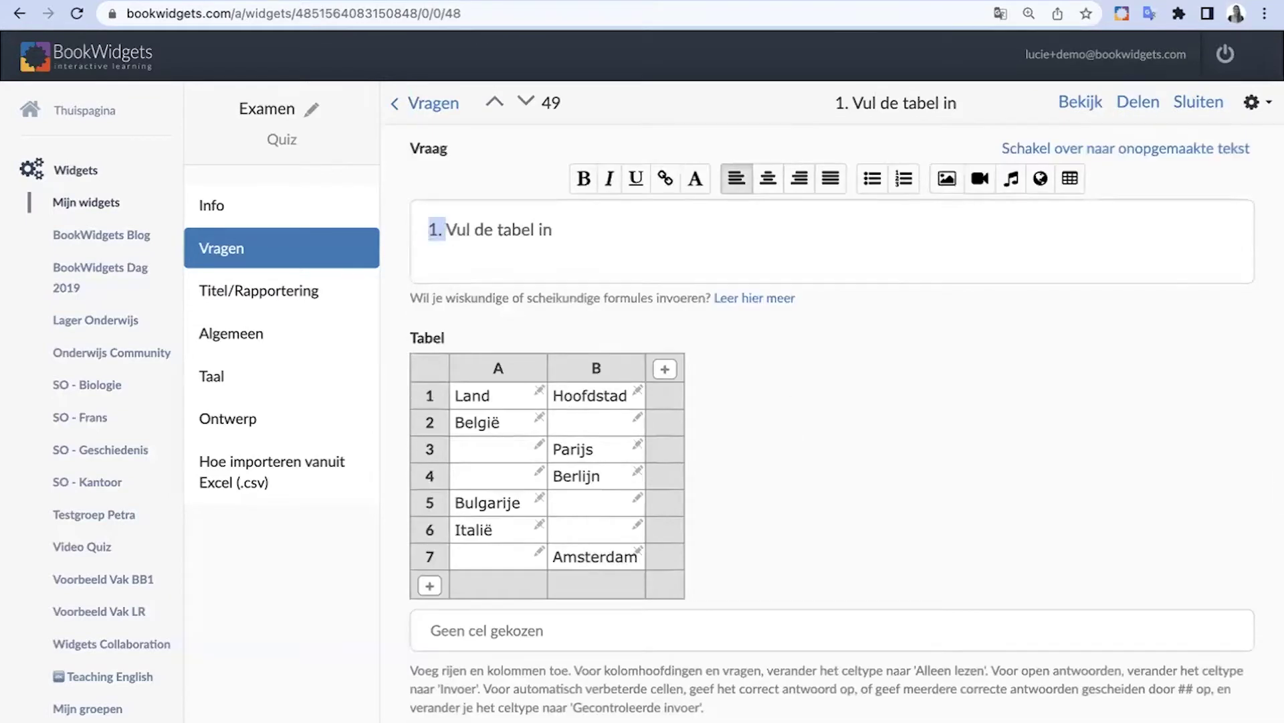
{"action": "key", "text": "BackSpace"}
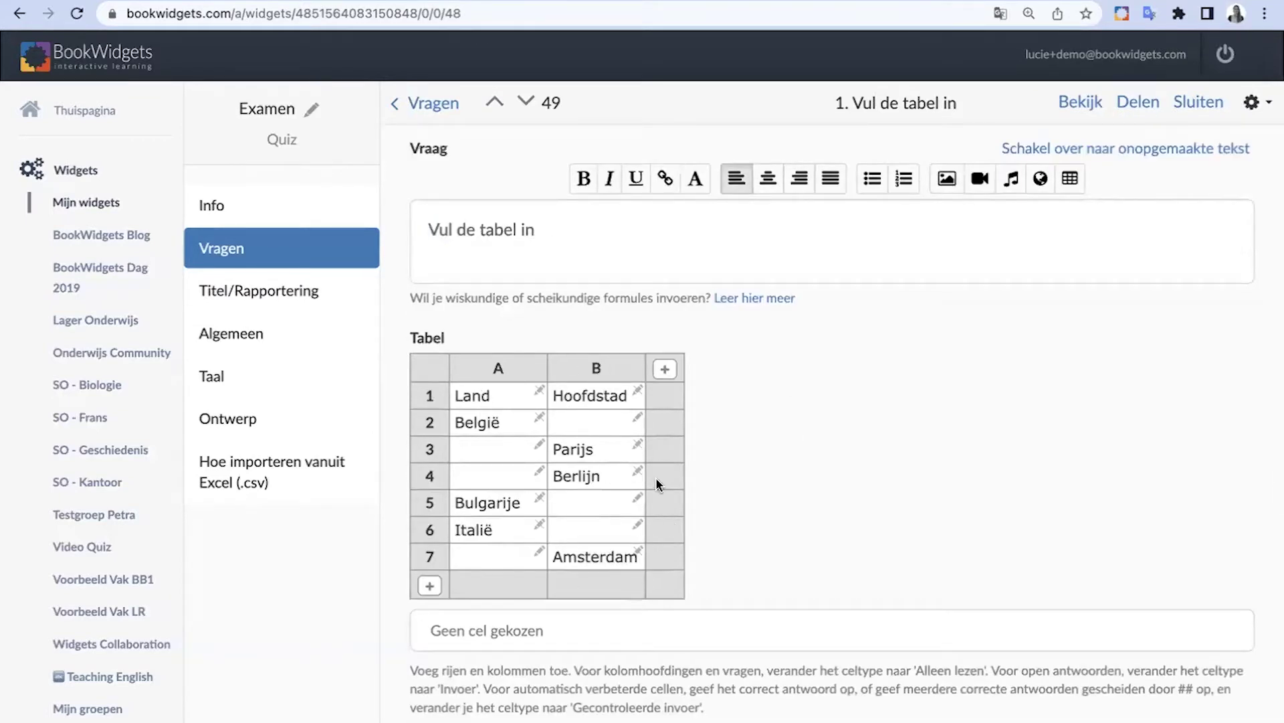
Step: Select table cells B2, A3, B5 and B6 of question 49
{"action": "left_click", "coordinate": [569, 425]}
{"action": "left_click", "coordinate": [489, 445]}
{"action": "left_click", "coordinate": [572, 503]}
{"action": "left_click", "coordinate": [576, 520]}
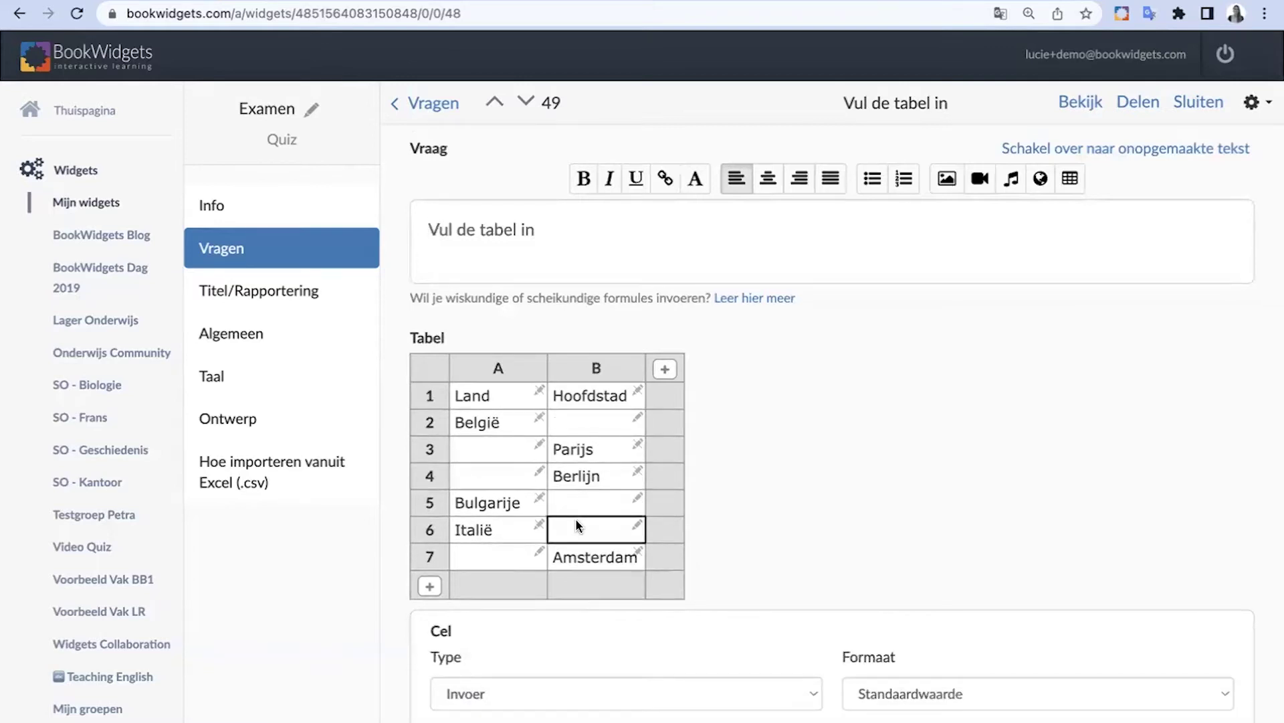
{"action": "scroll", "coordinate": [575, 520], "scroll_direction": "down", "scroll_amount": 5}
{"action": "scroll", "coordinate": [577, 526], "scroll_direction": "down", "scroll_amount": 10}
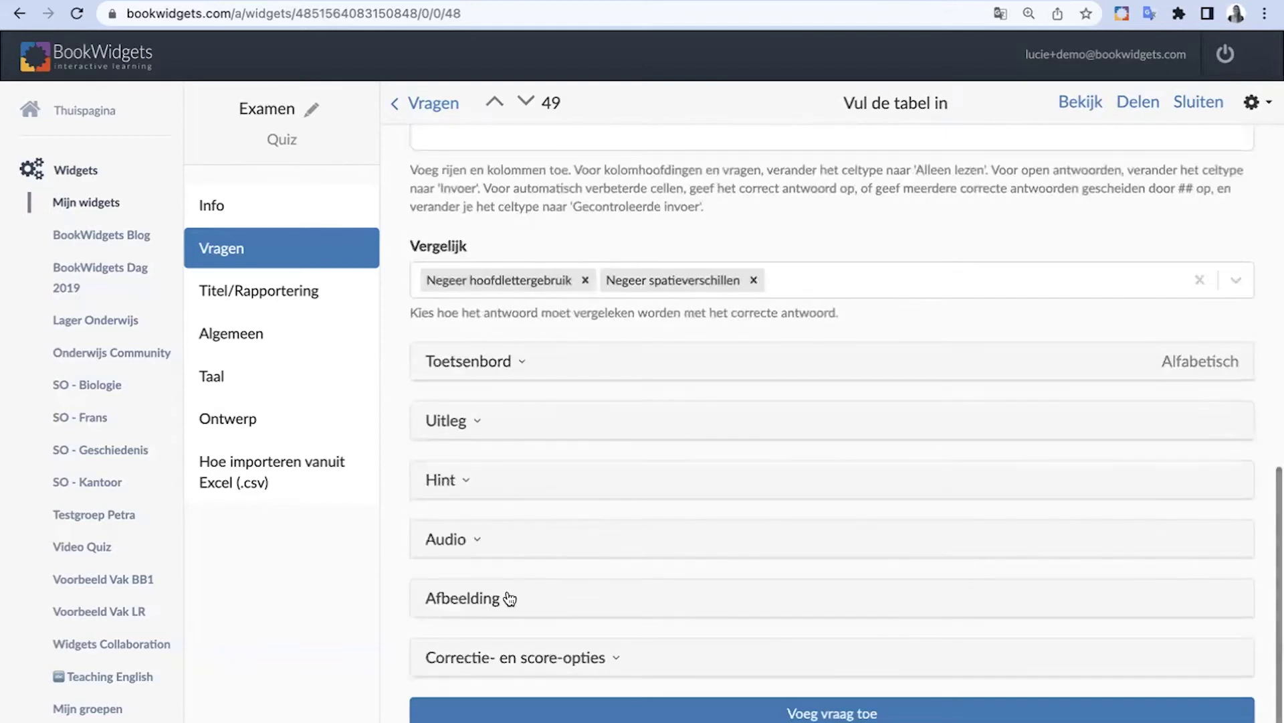
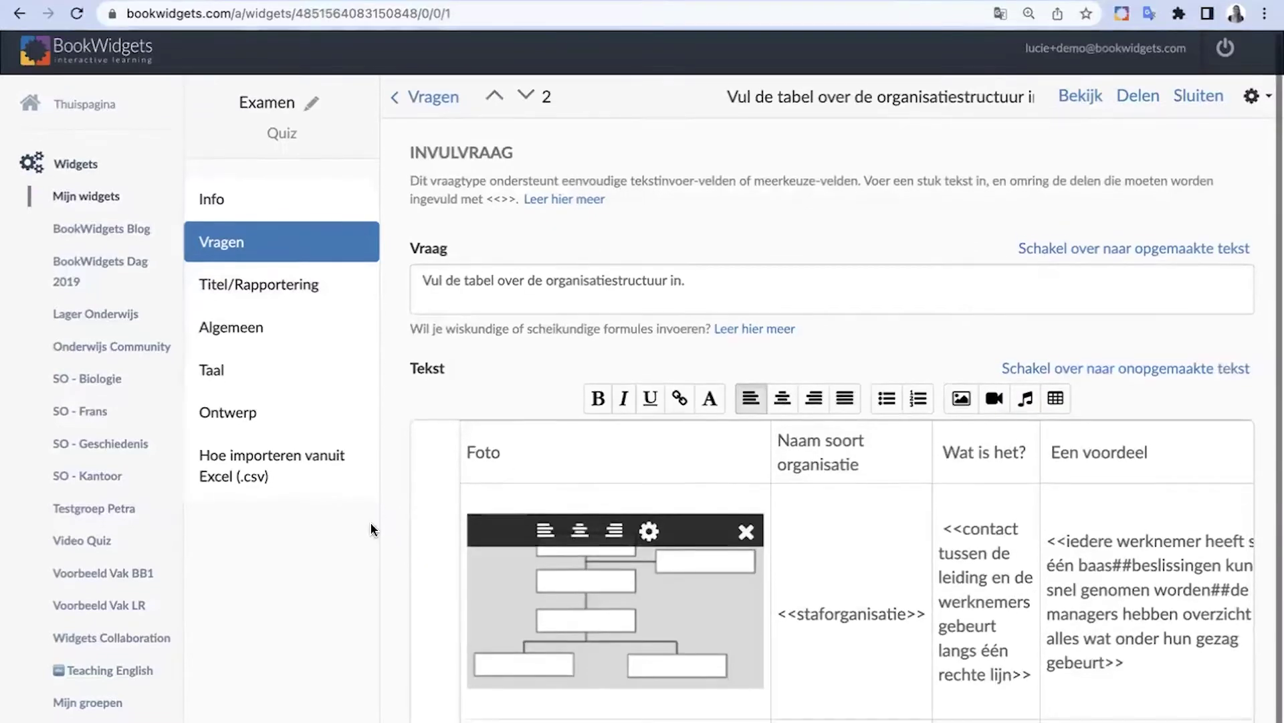
Step: Expand the Uitleg explanation field of the organisation-table question, click into it, then advance
{"action": "scroll", "coordinate": [536, 450], "scroll_direction": "down", "scroll_amount": 10}
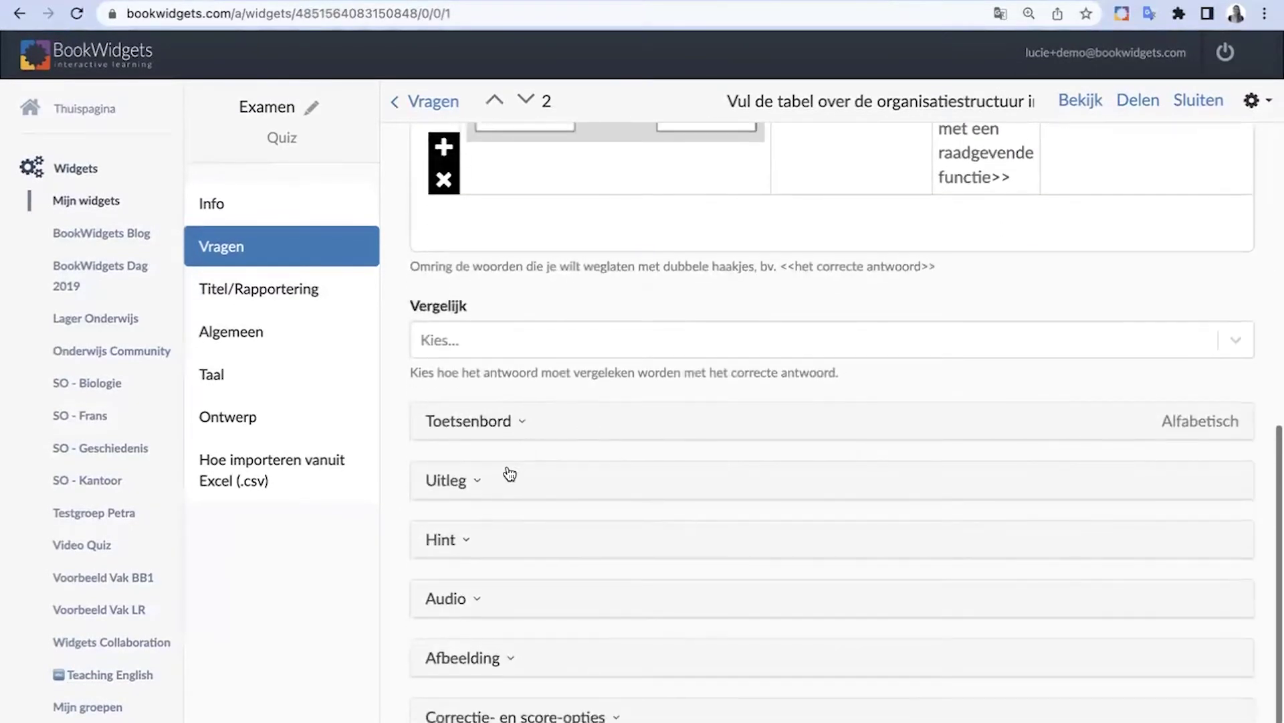
{"action": "left_click", "coordinate": [504, 481]}
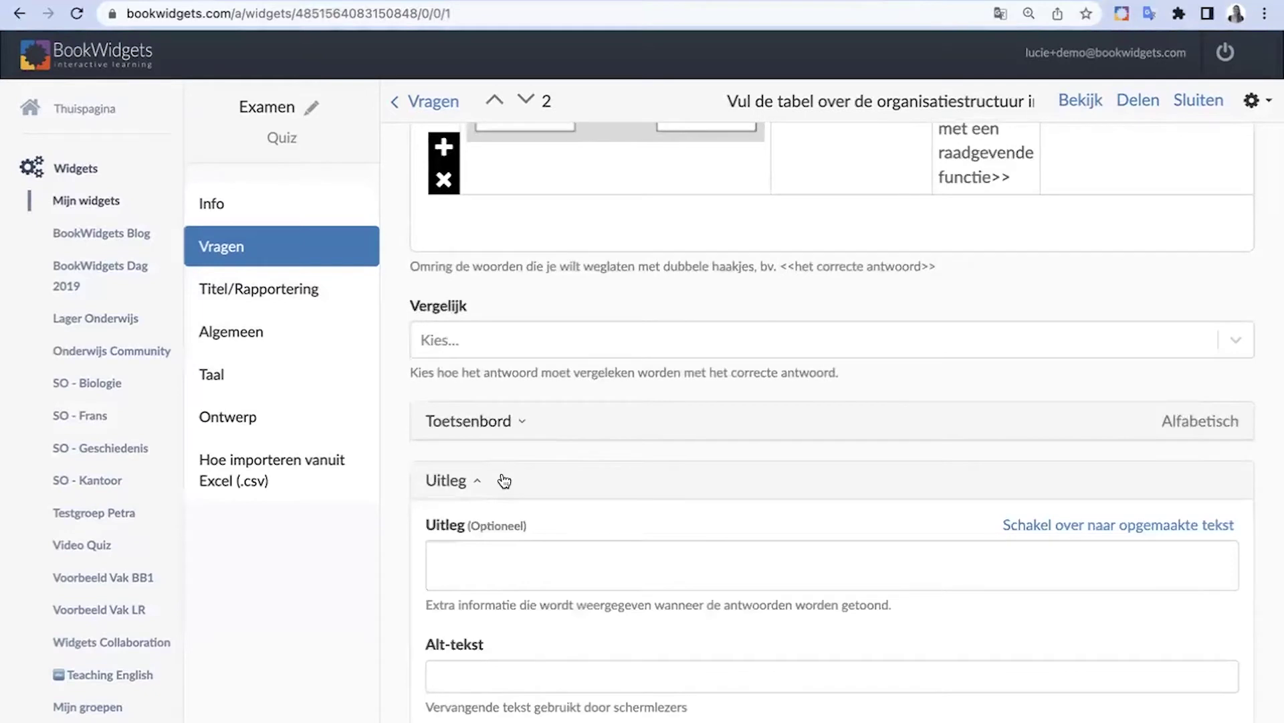
{"action": "left_click", "coordinate": [516, 562]}
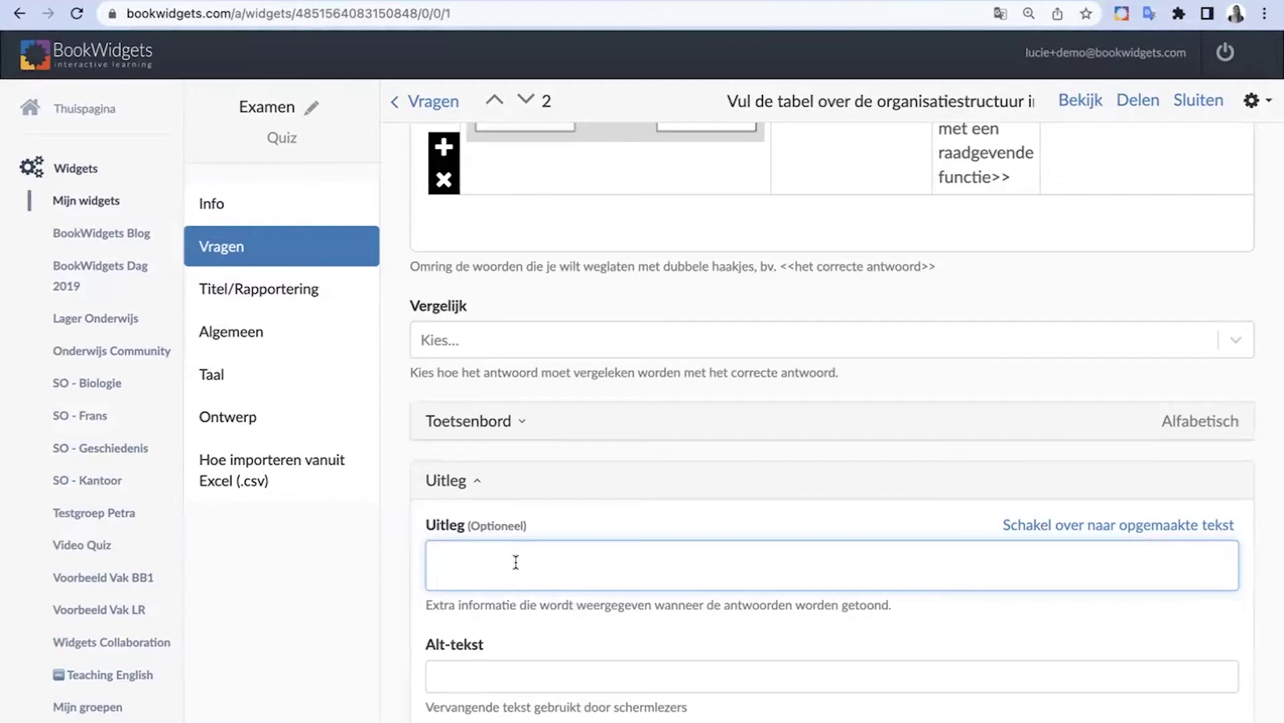
{"action": "left_click", "coordinate": [526, 99]}
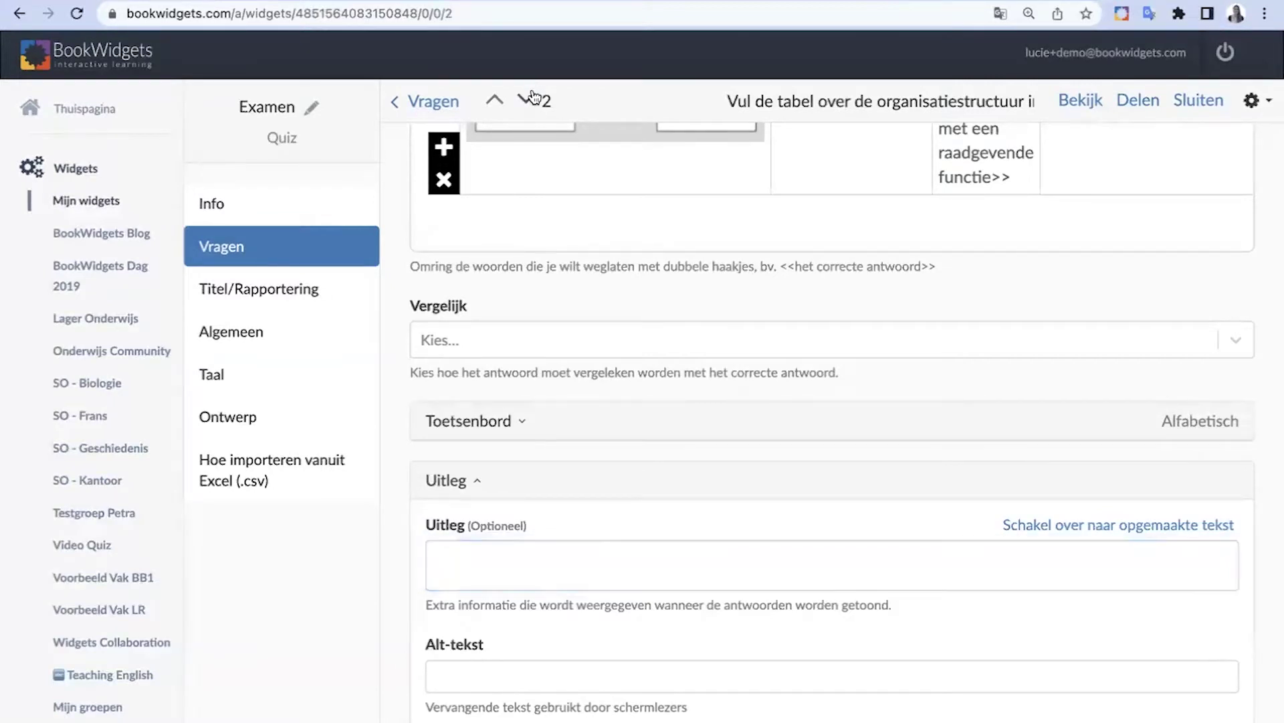
Step: Expand and click into the Vragentabel question's Uitleg explanation field, then return to the presentation
{"action": "left_click", "coordinate": [526, 99]}
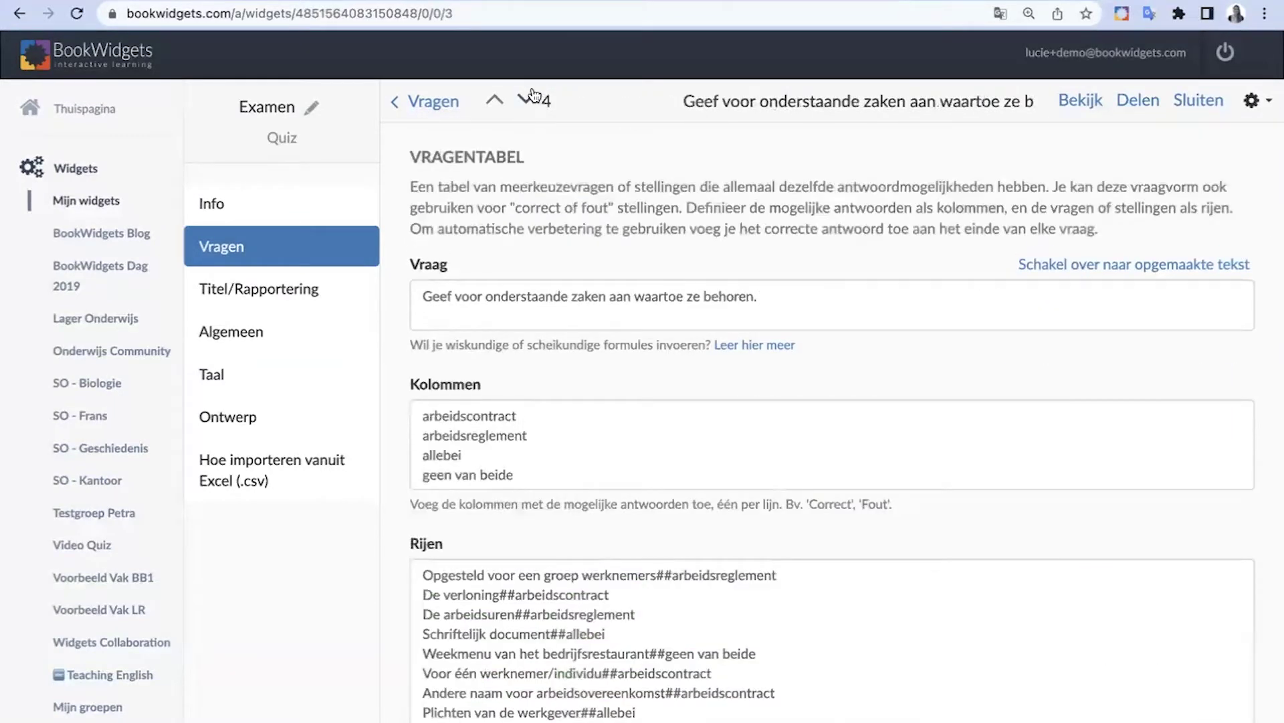
{"action": "scroll", "coordinate": [495, 532], "scroll_direction": "down", "scroll_amount": 3}
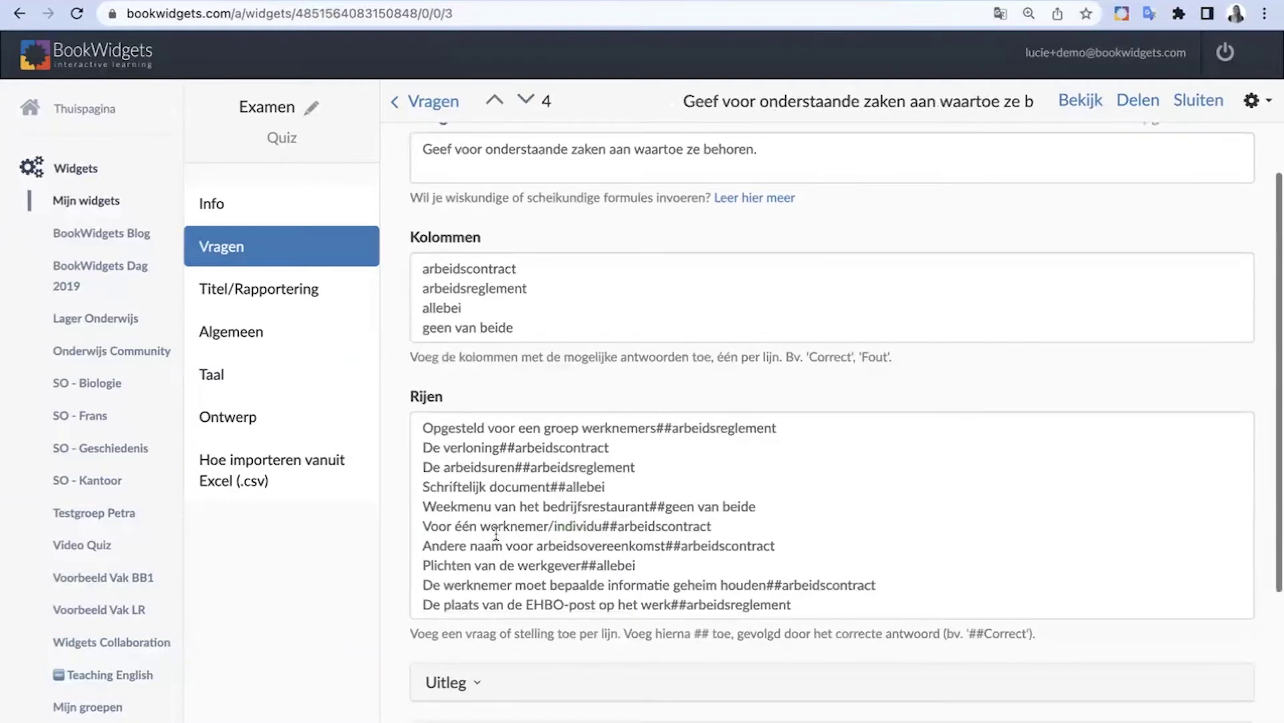
{"action": "scroll", "coordinate": [415, 521], "scroll_direction": "down", "scroll_amount": 5}
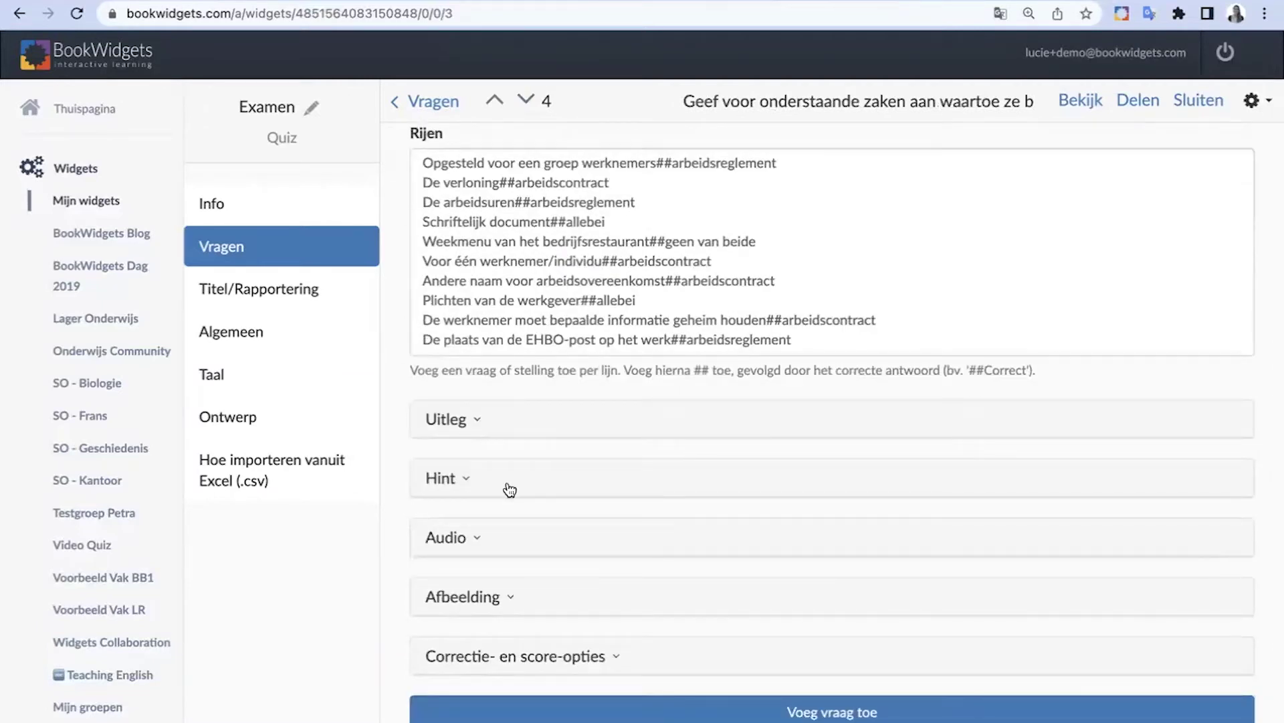
{"action": "left_click", "coordinate": [472, 425]}
{"action": "left_click", "coordinate": [500, 520]}
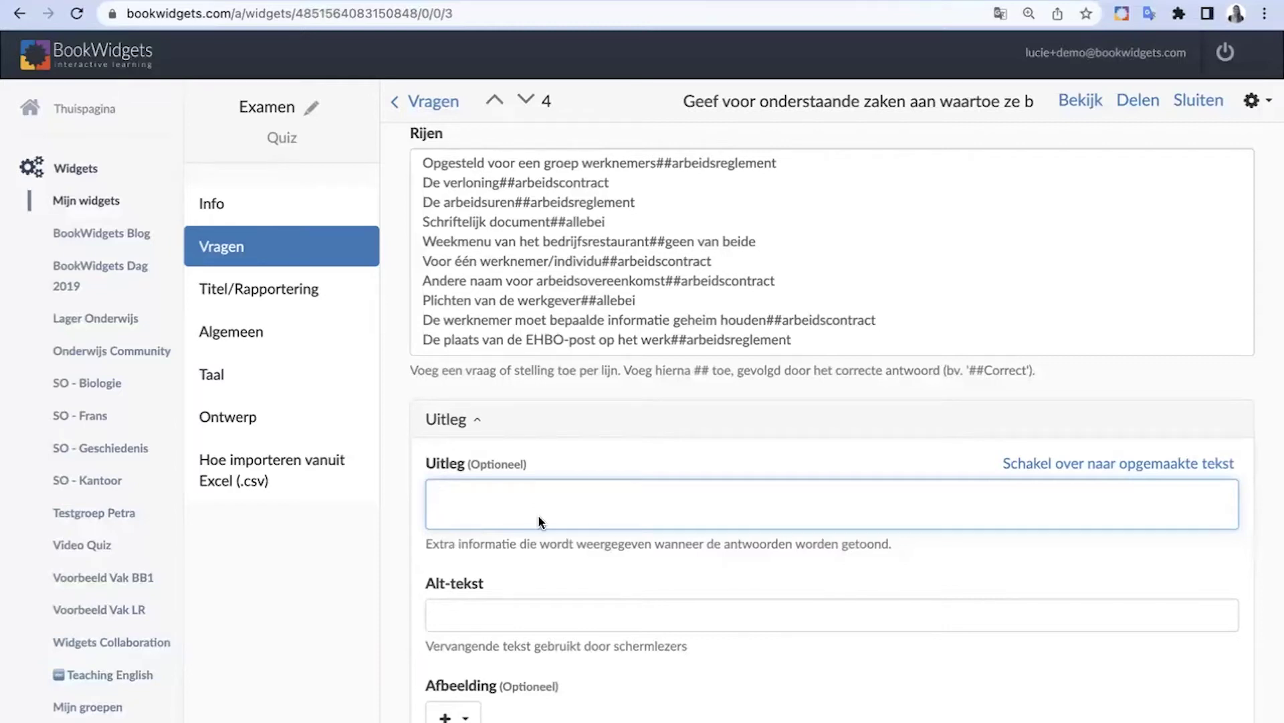
{"action": "key", "text": "super+Tab"}
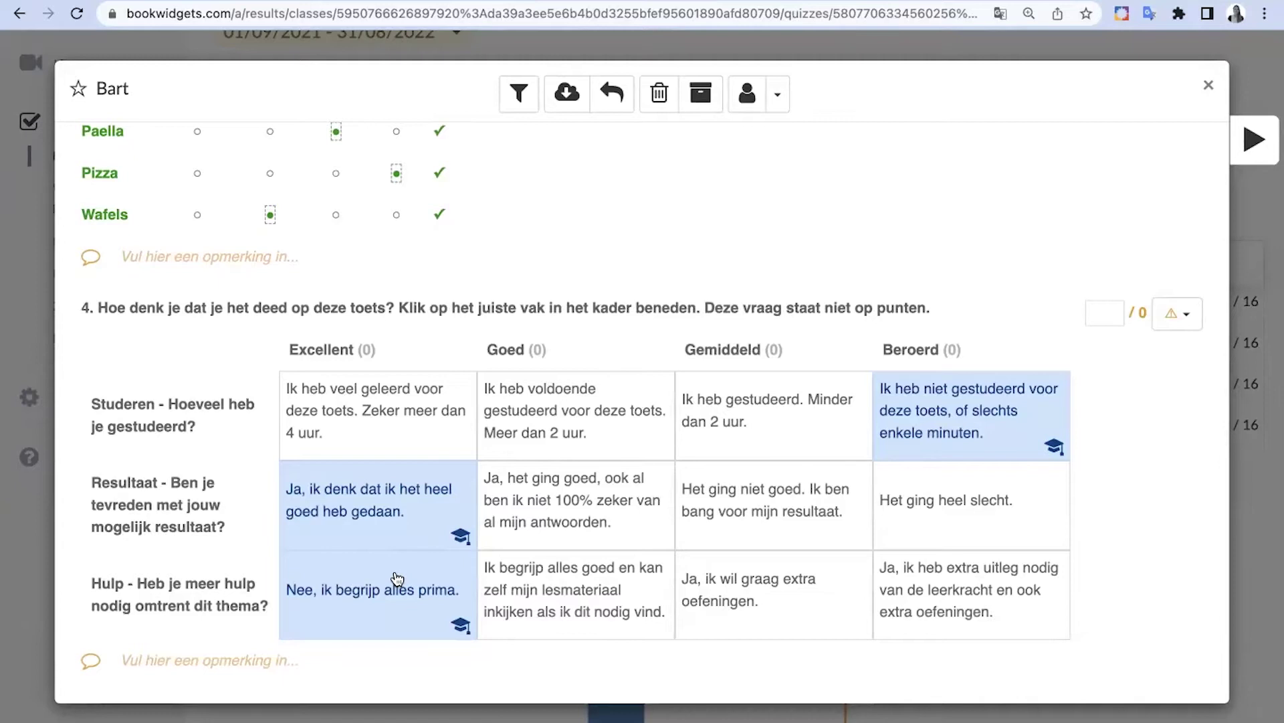
Step: Mark Beroerd in the Studeren row and Gemiddeld in the Resultaat row of the rubric
{"action": "left_click", "coordinate": [936, 441]}
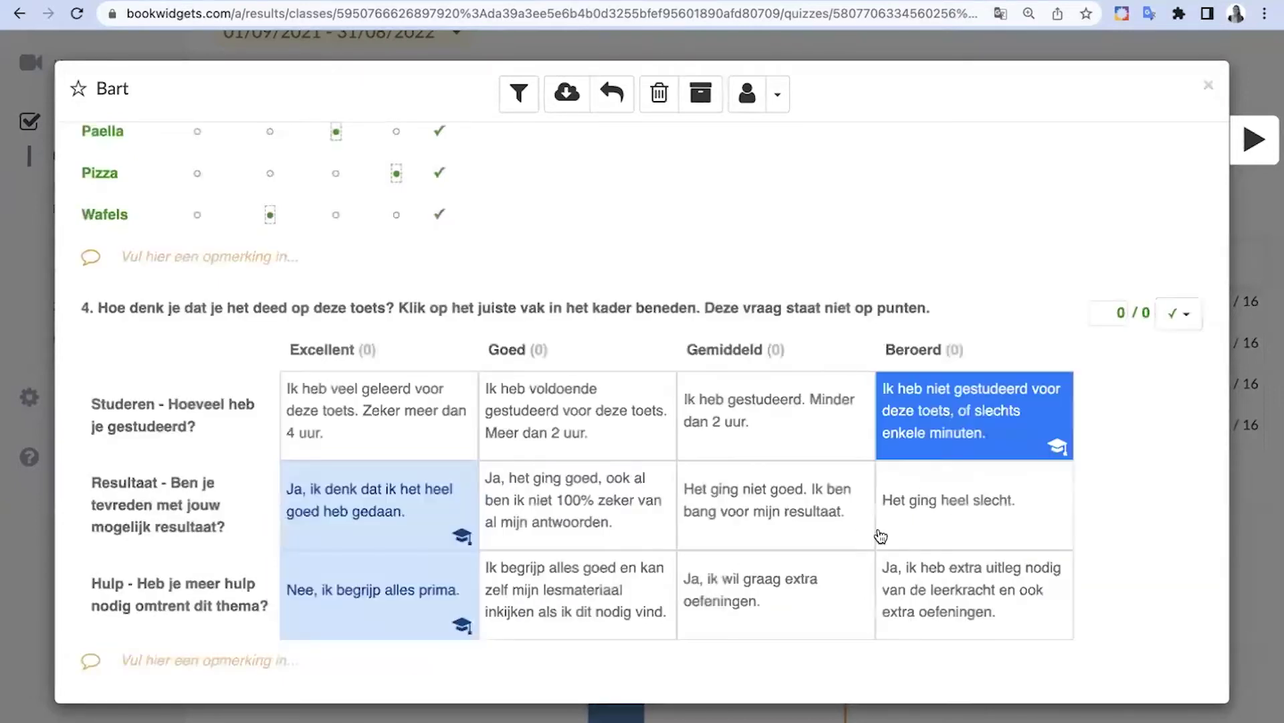
{"action": "left_click", "coordinate": [808, 531]}
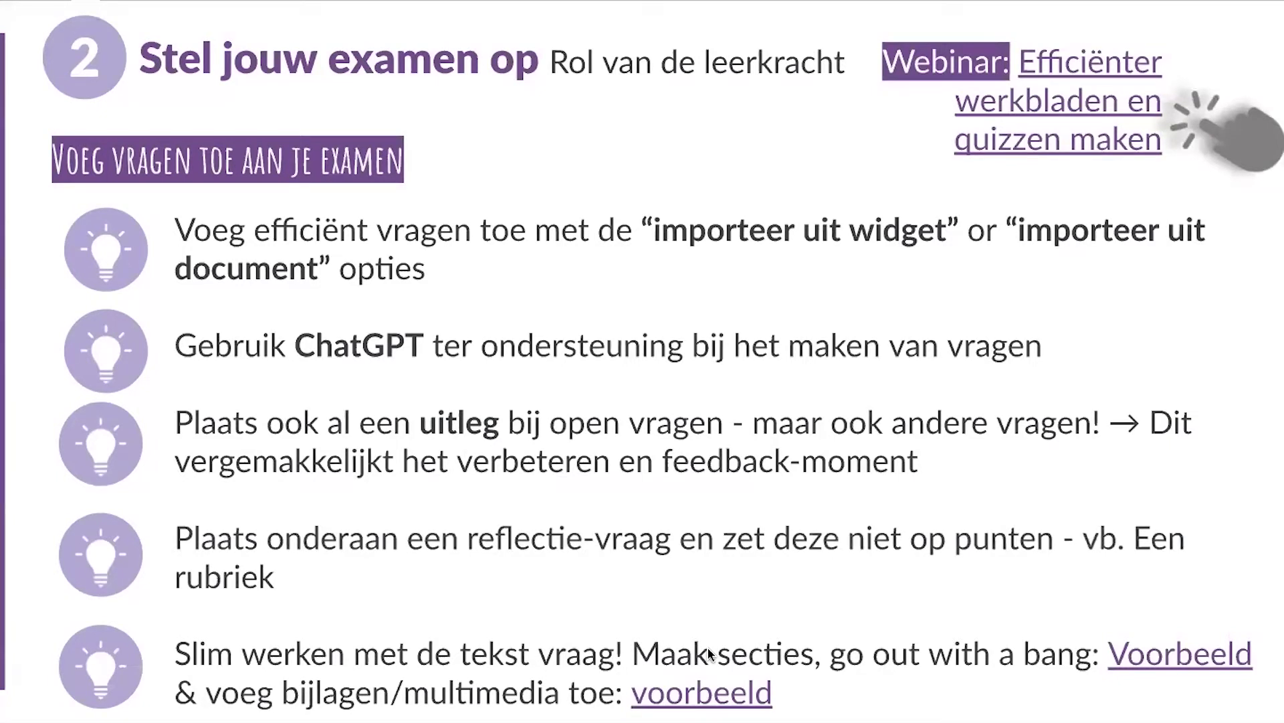
Step: Step through the Voorbeeld exam endings: meme, GIF, video and audio, pausing the audio
{"action": "left_click", "coordinate": [1195, 658]}
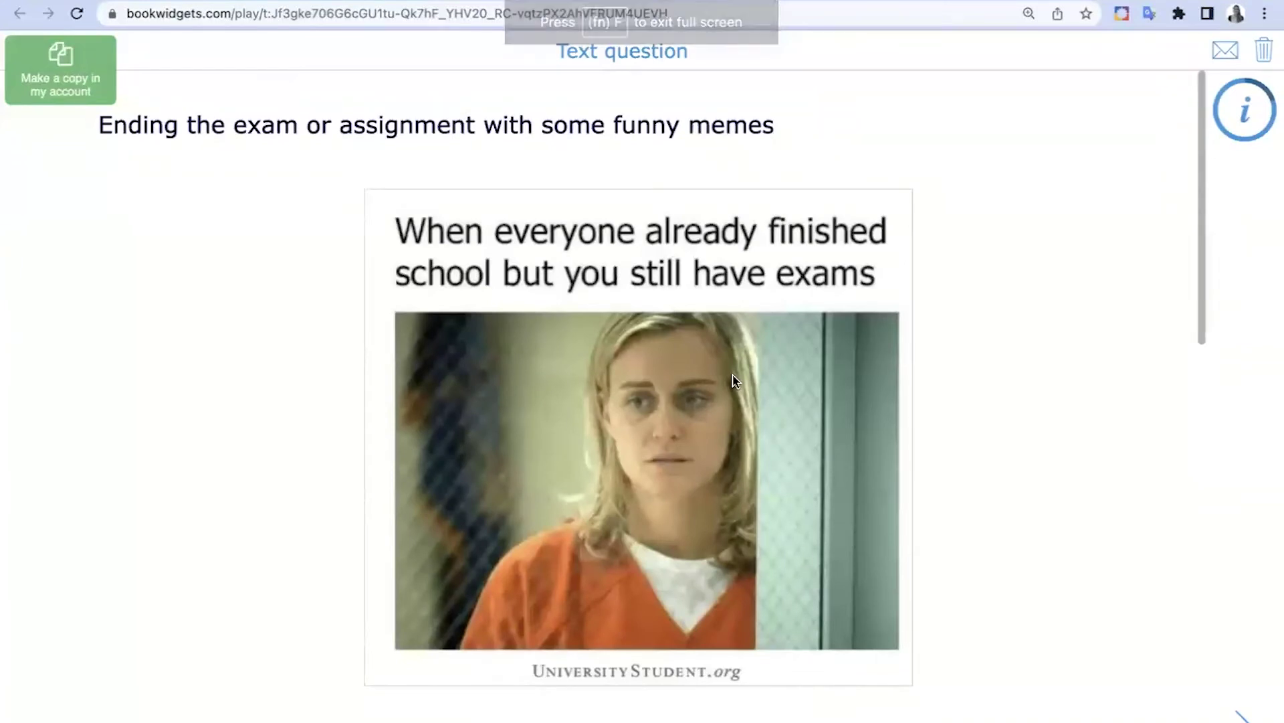
{"action": "left_click", "coordinate": [1234, 718]}
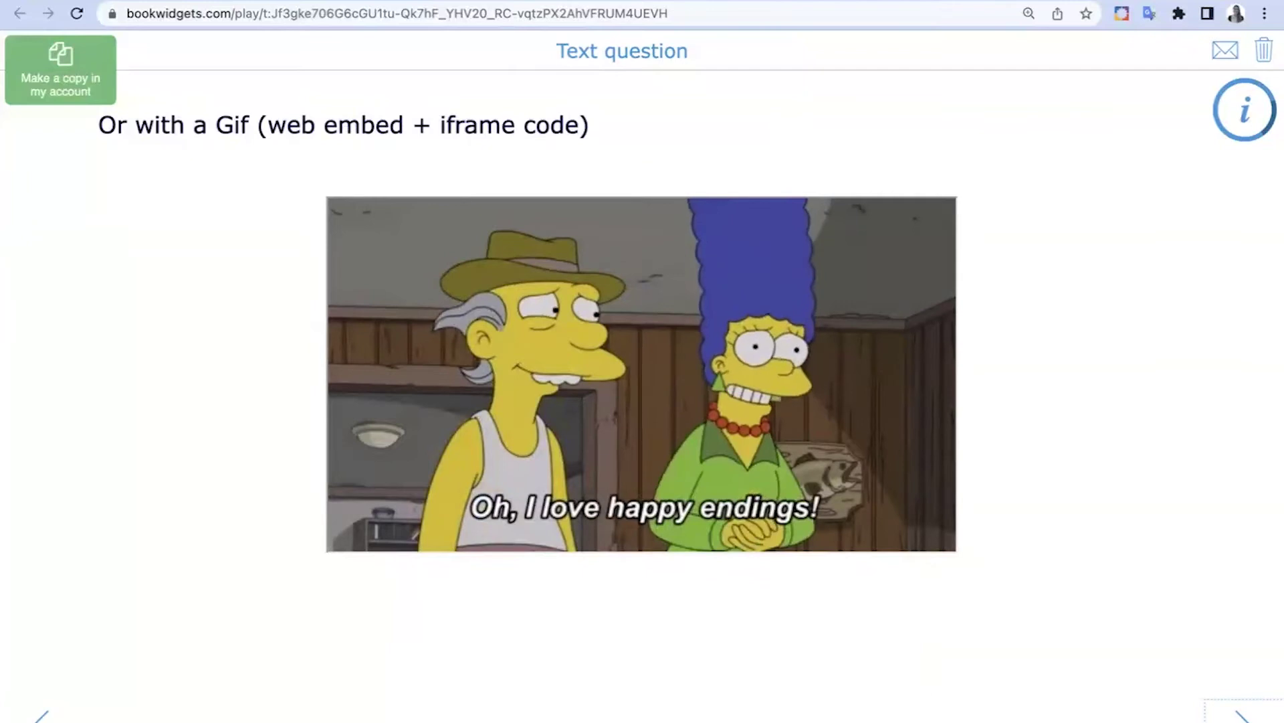
{"action": "left_click", "coordinate": [1234, 718]}
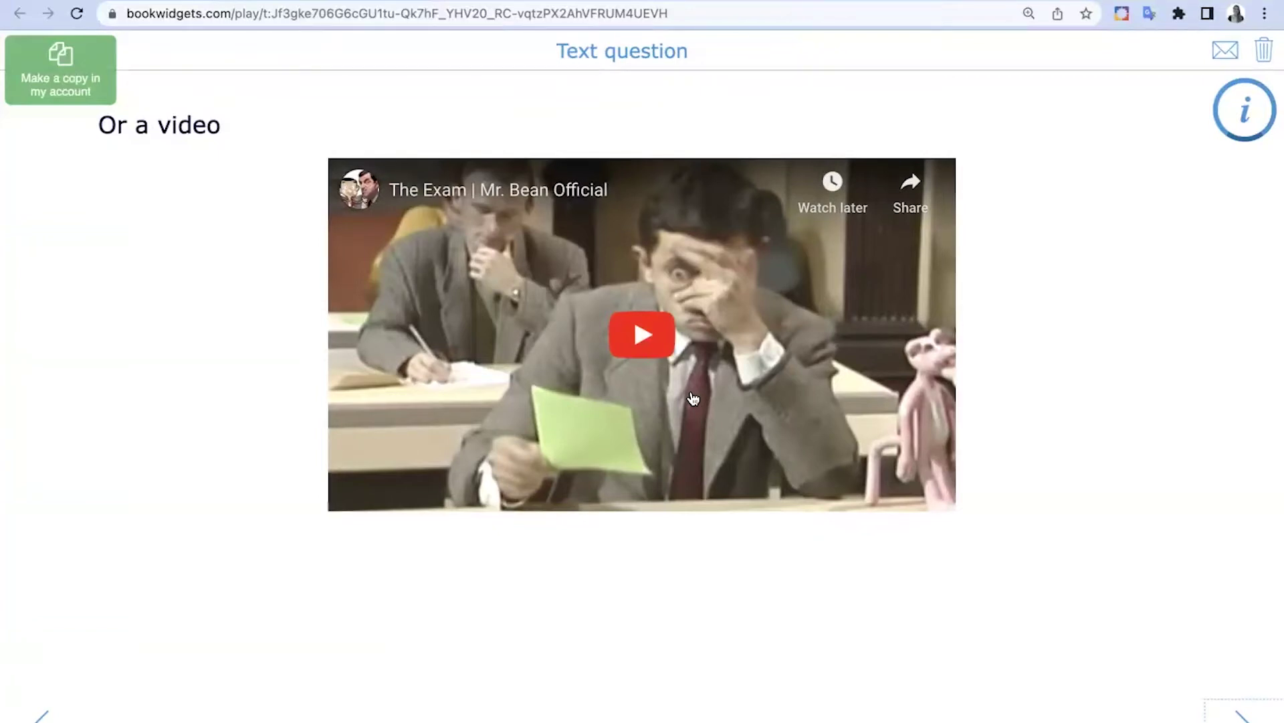
{"action": "left_click", "coordinate": [1237, 717]}
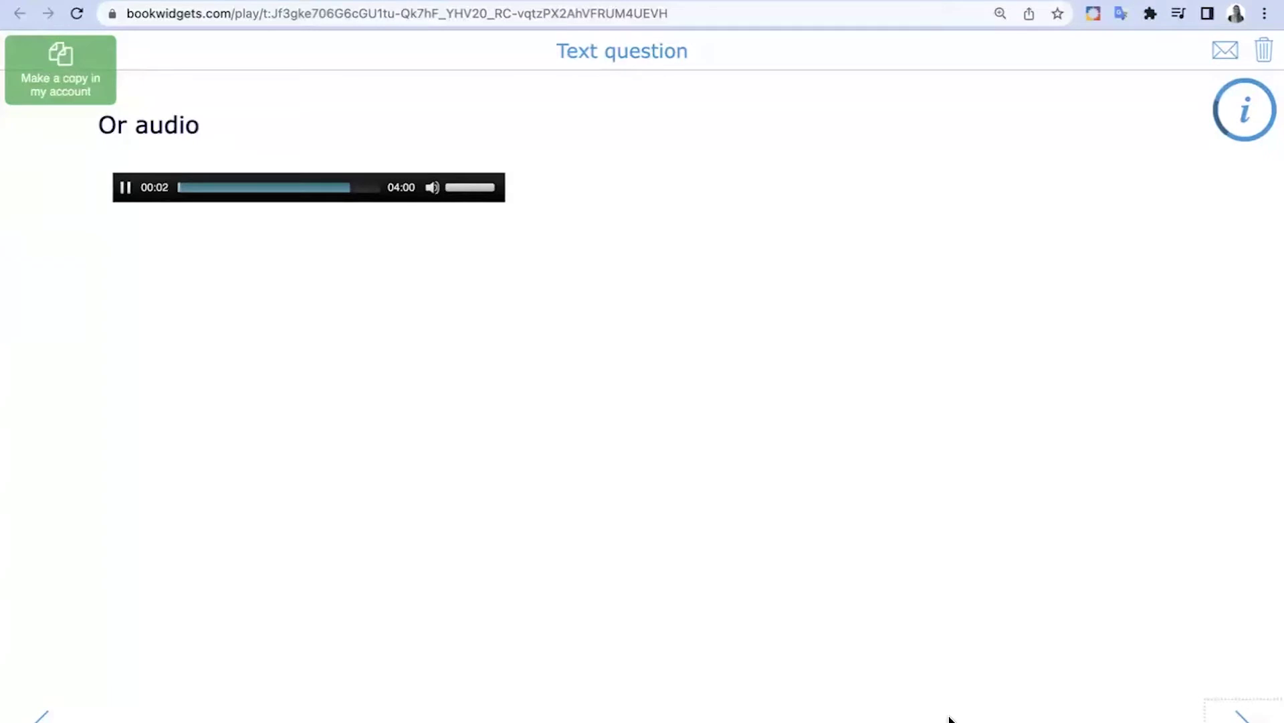
{"action": "left_click", "coordinate": [124, 190]}
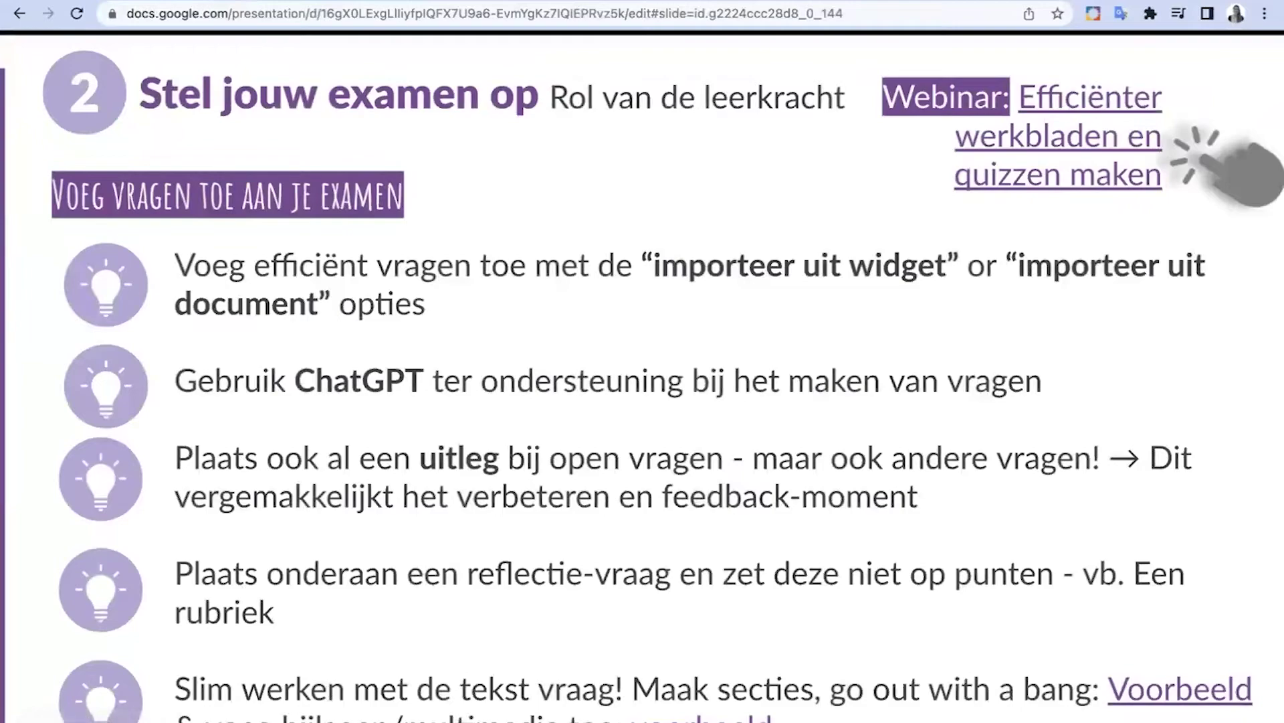
Step: Browse the World Honey Bee Day multimedia example, then advance the full-screen slides to the question-type limits
{"action": "left_click", "coordinate": [690, 720]}
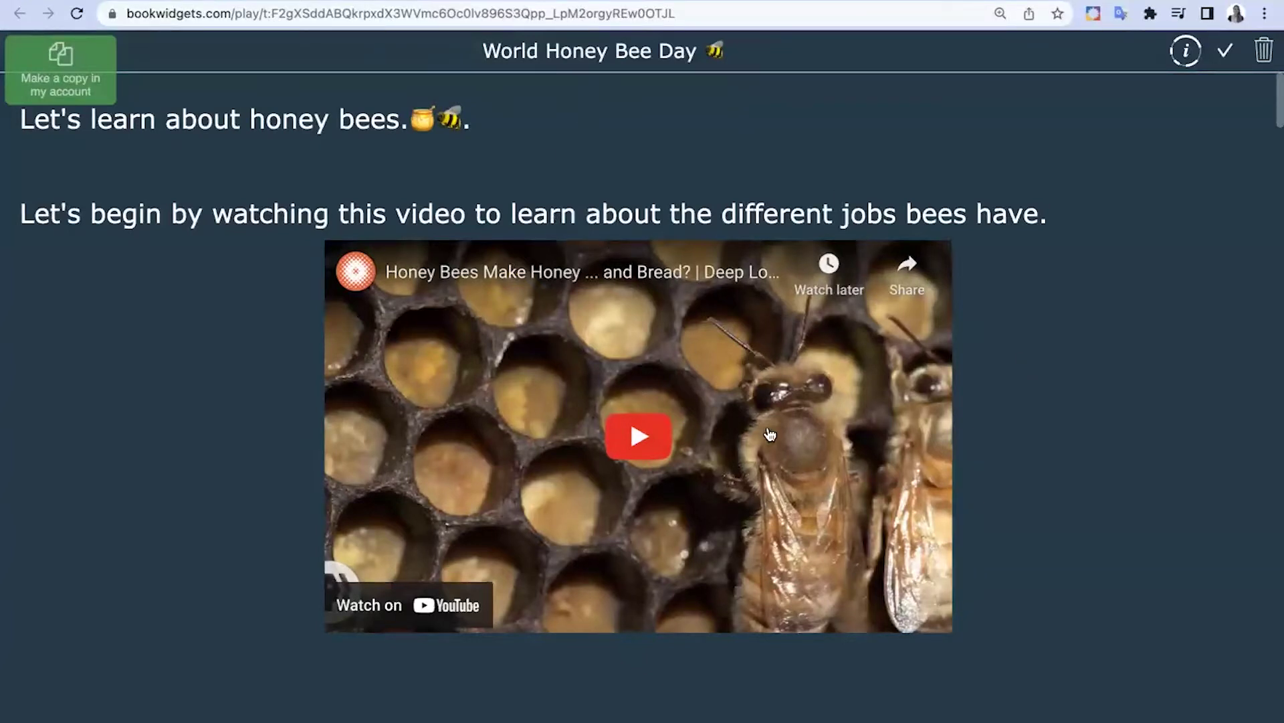
{"action": "scroll", "coordinate": [770, 435], "scroll_direction": "down", "scroll_amount": 10}
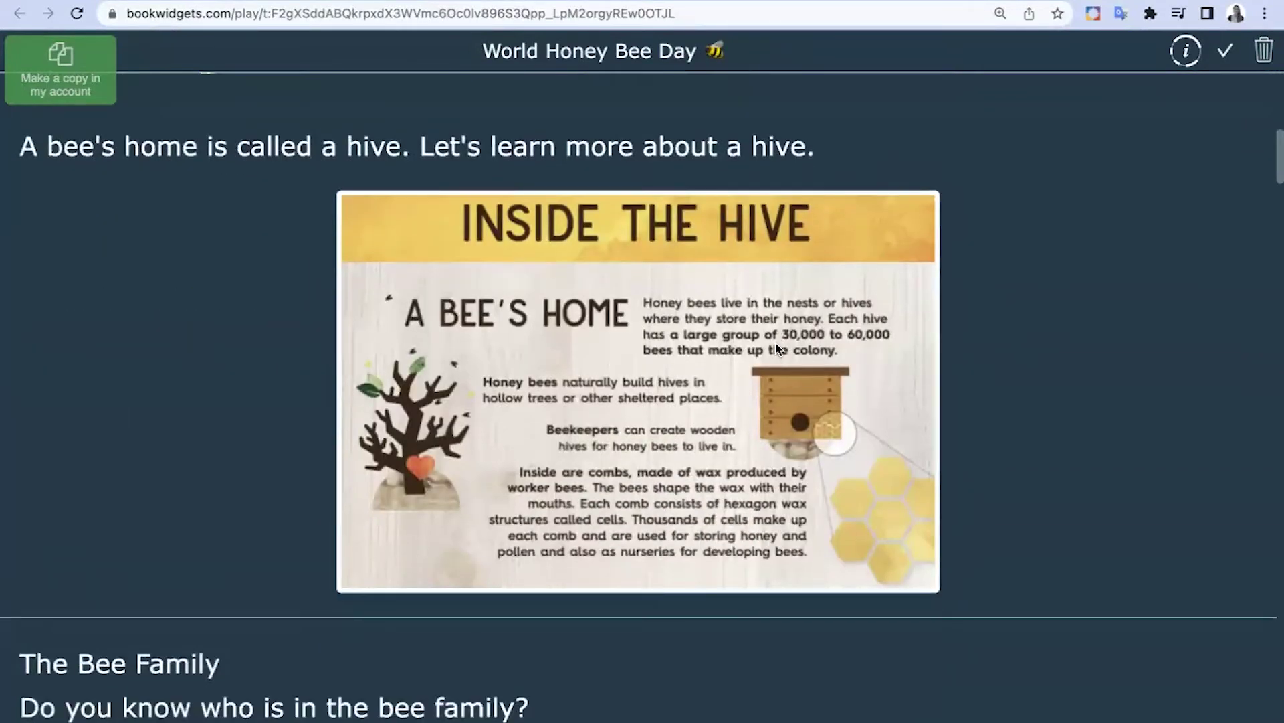
{"action": "scroll", "coordinate": [776, 347], "scroll_direction": "down", "scroll_amount": 1}
{"action": "scroll", "coordinate": [776, 347], "scroll_direction": "up", "scroll_amount": 1}
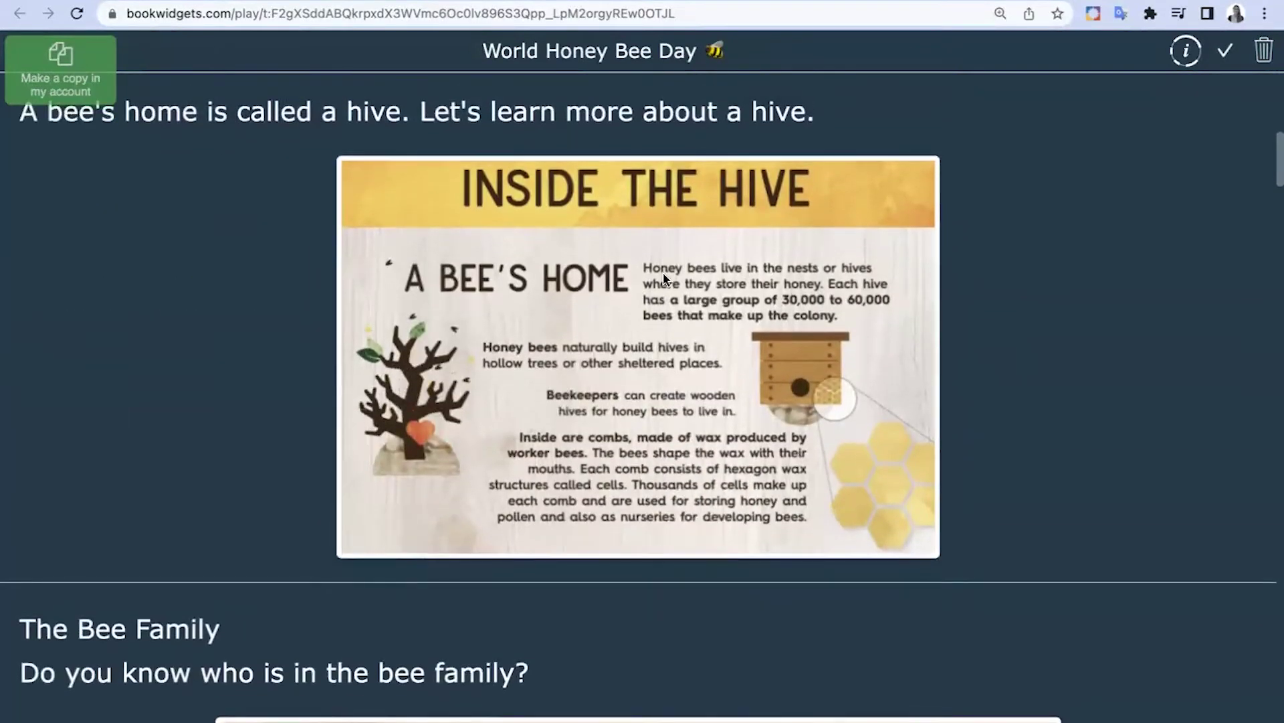
{"action": "scroll", "coordinate": [654, 289], "scroll_direction": "down", "scroll_amount": 14}
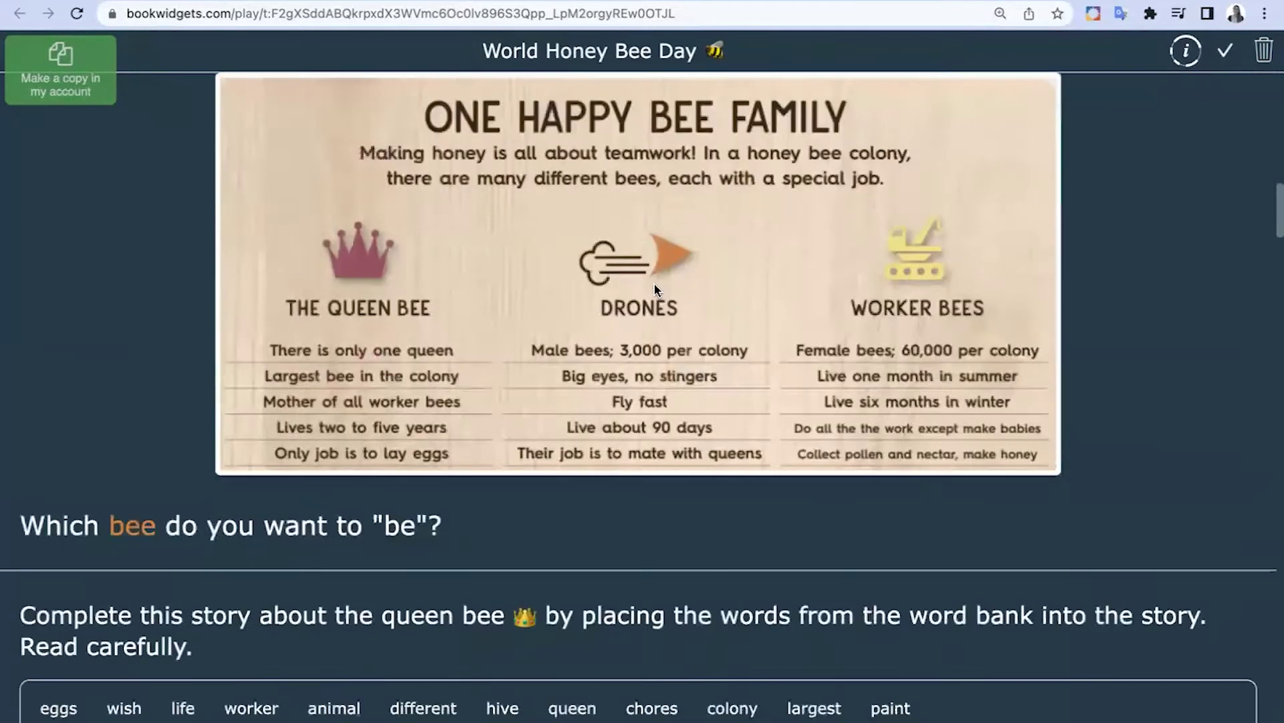
{"action": "scroll", "coordinate": [654, 289], "scroll_direction": "down", "scroll_amount": 15}
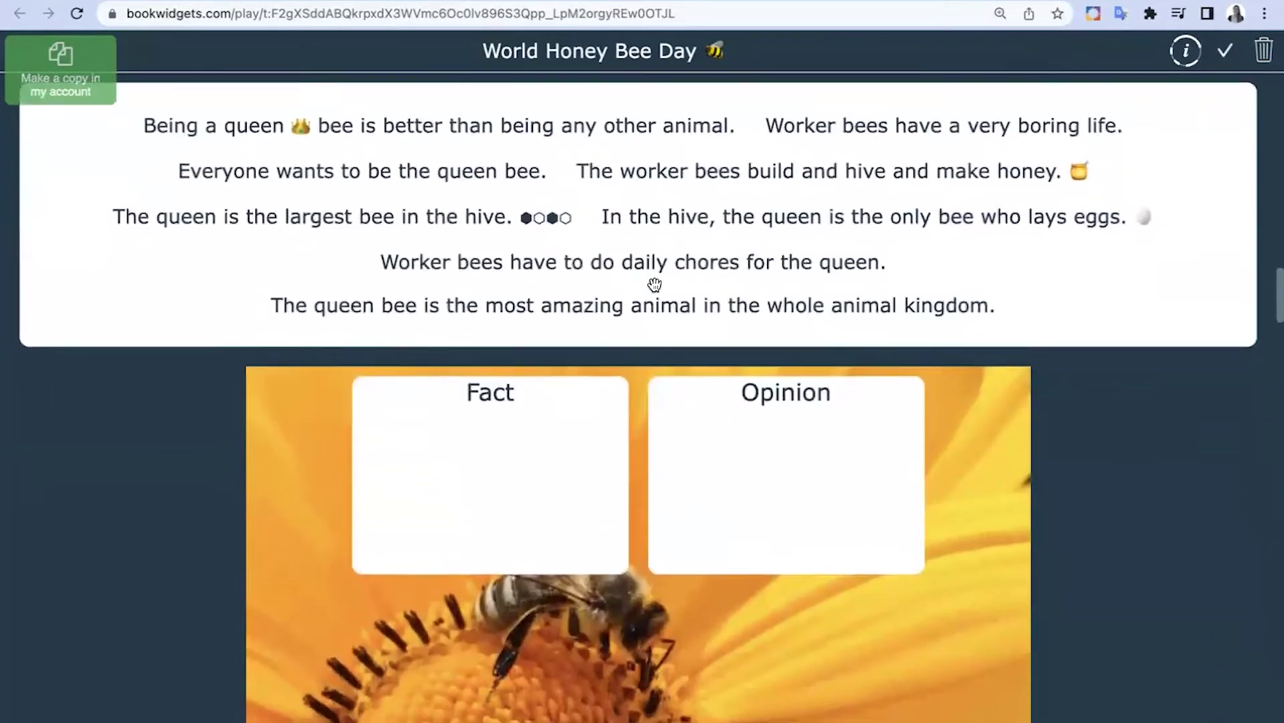
{"action": "scroll", "coordinate": [654, 288], "scroll_direction": "down", "scroll_amount": 7}
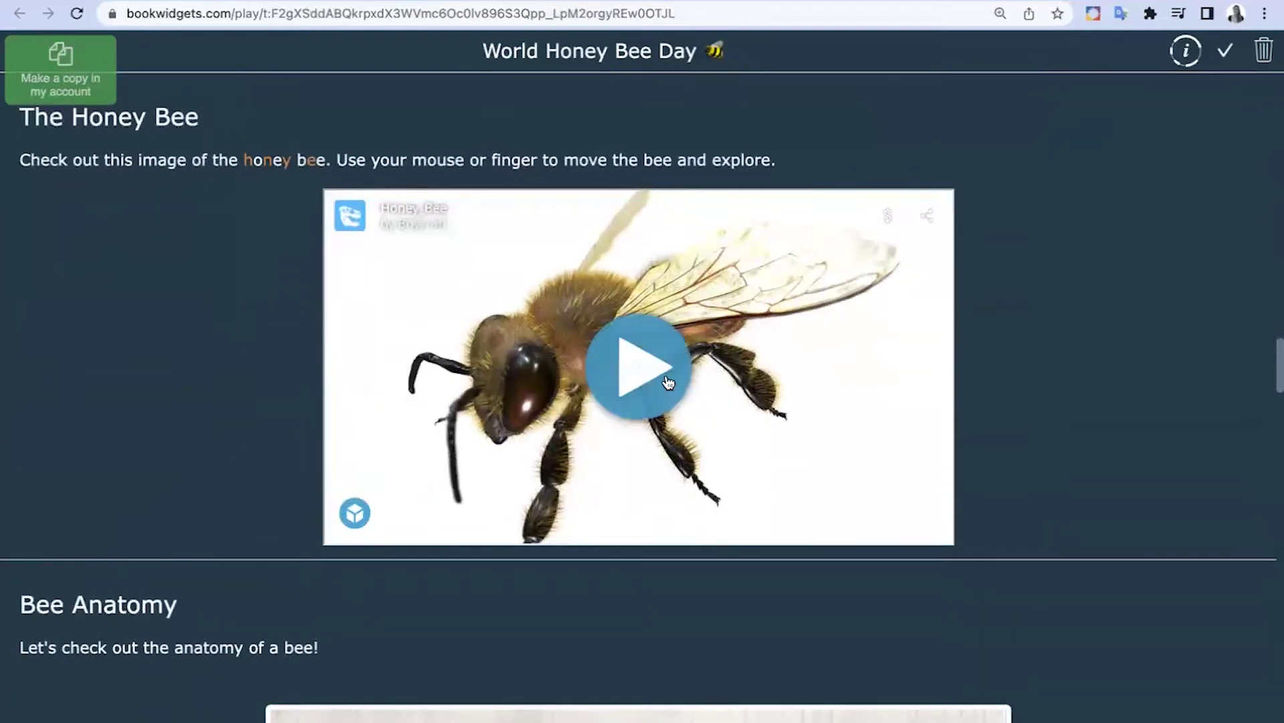
{"action": "scroll", "coordinate": [669, 376], "scroll_direction": "down", "scroll_amount": 4}
{"action": "scroll", "coordinate": [672, 377], "scroll_direction": "down", "scroll_amount": 10}
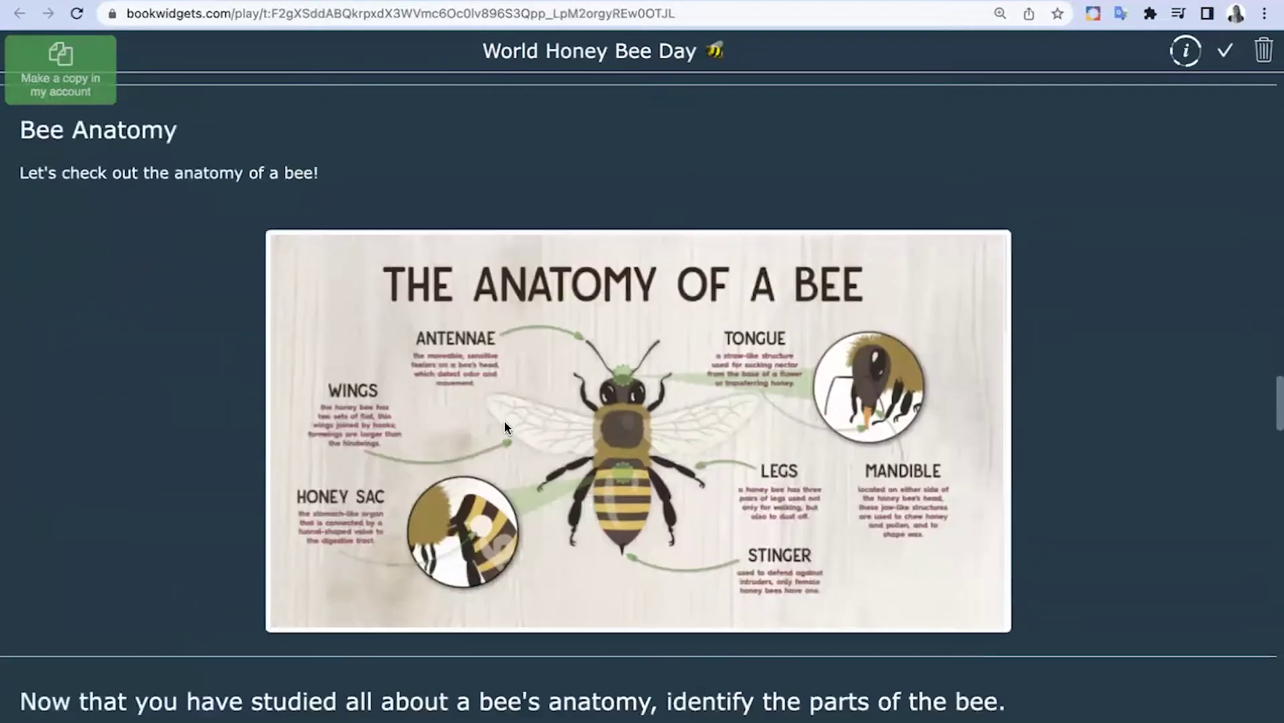
{"action": "scroll", "coordinate": [987, 344], "scroll_direction": "down", "scroll_amount": 12}
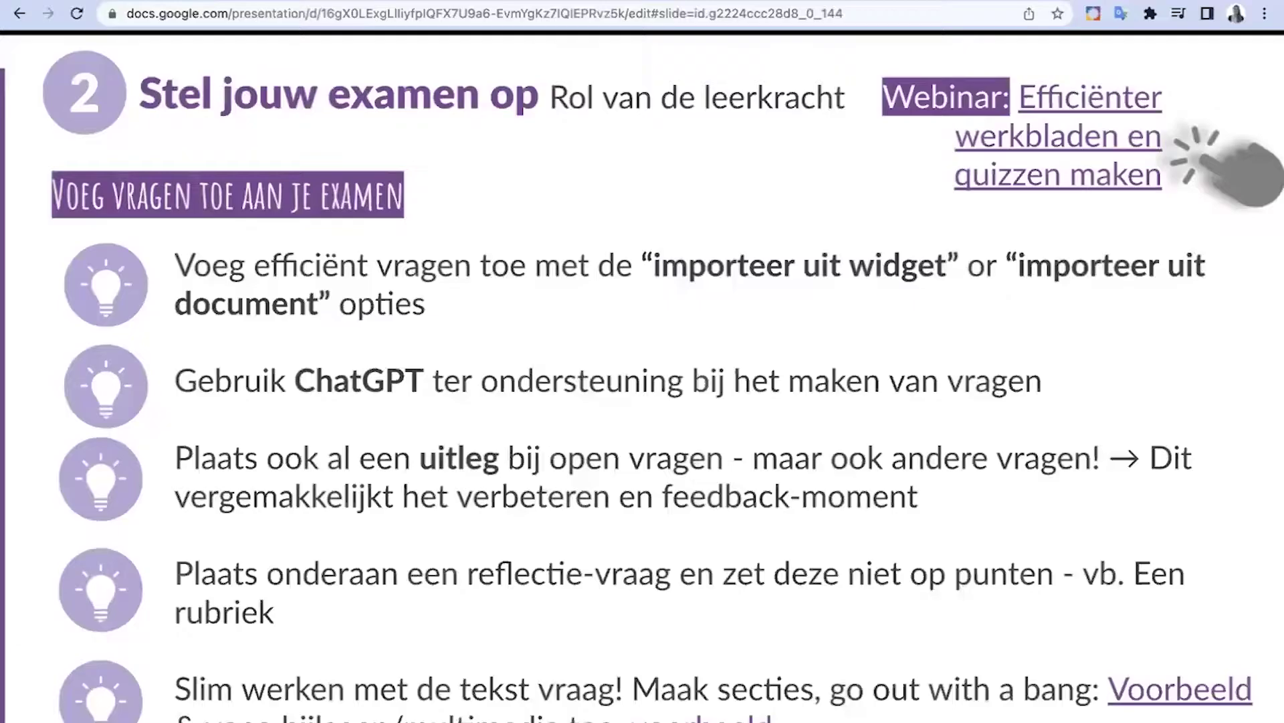
{"action": "key", "text": "ctrl+shift+f"}
{"action": "key", "text": "Right"}
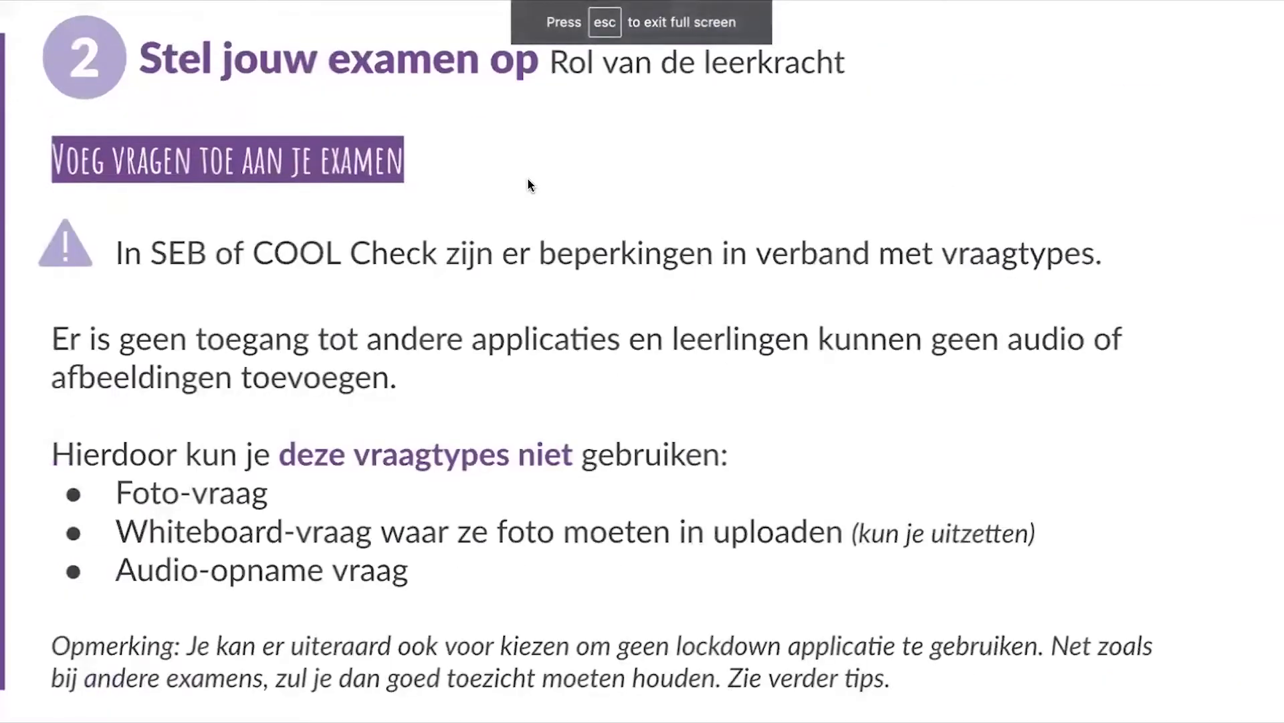
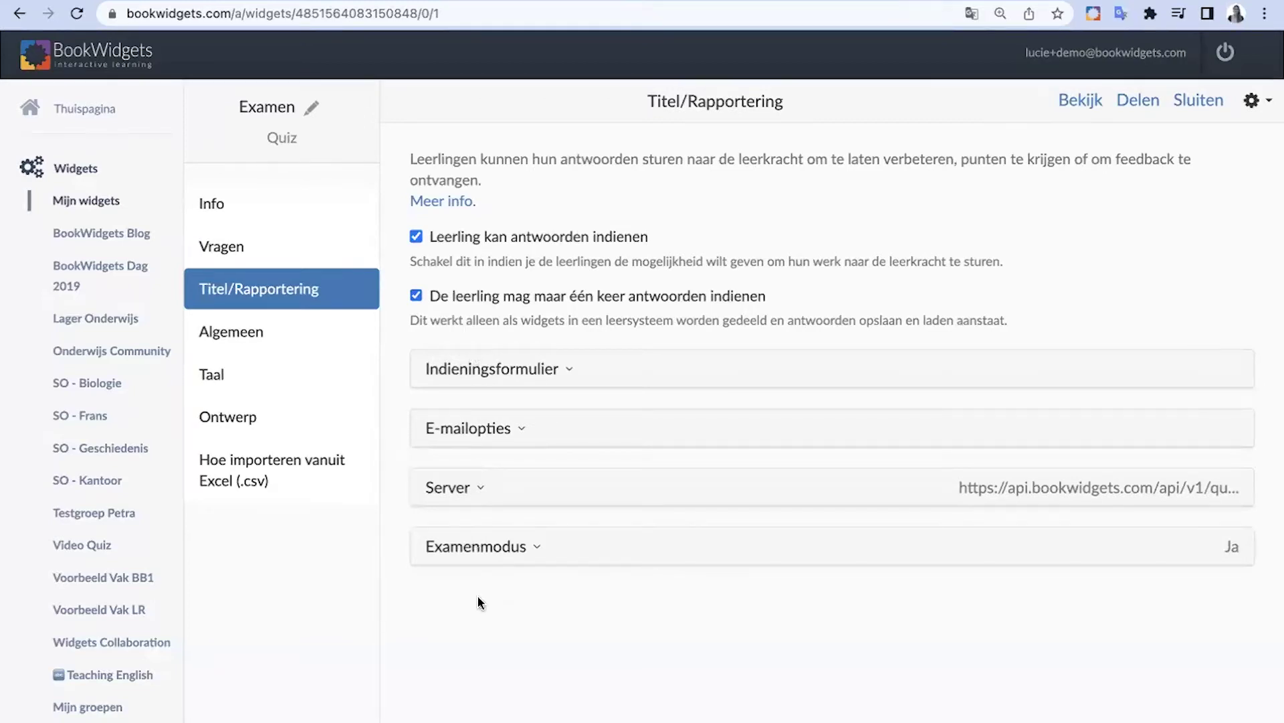
Step: Review Examenmodus's 120-minute time limit, toggle 'Leerling mag herbeginnen', and collapse the section
{"action": "left_click", "coordinate": [452, 561]}
{"action": "scroll", "coordinate": [468, 590], "scroll_direction": "down", "scroll_amount": 2}
{"action": "scroll", "coordinate": [467, 590], "scroll_direction": "down", "scroll_amount": 3}
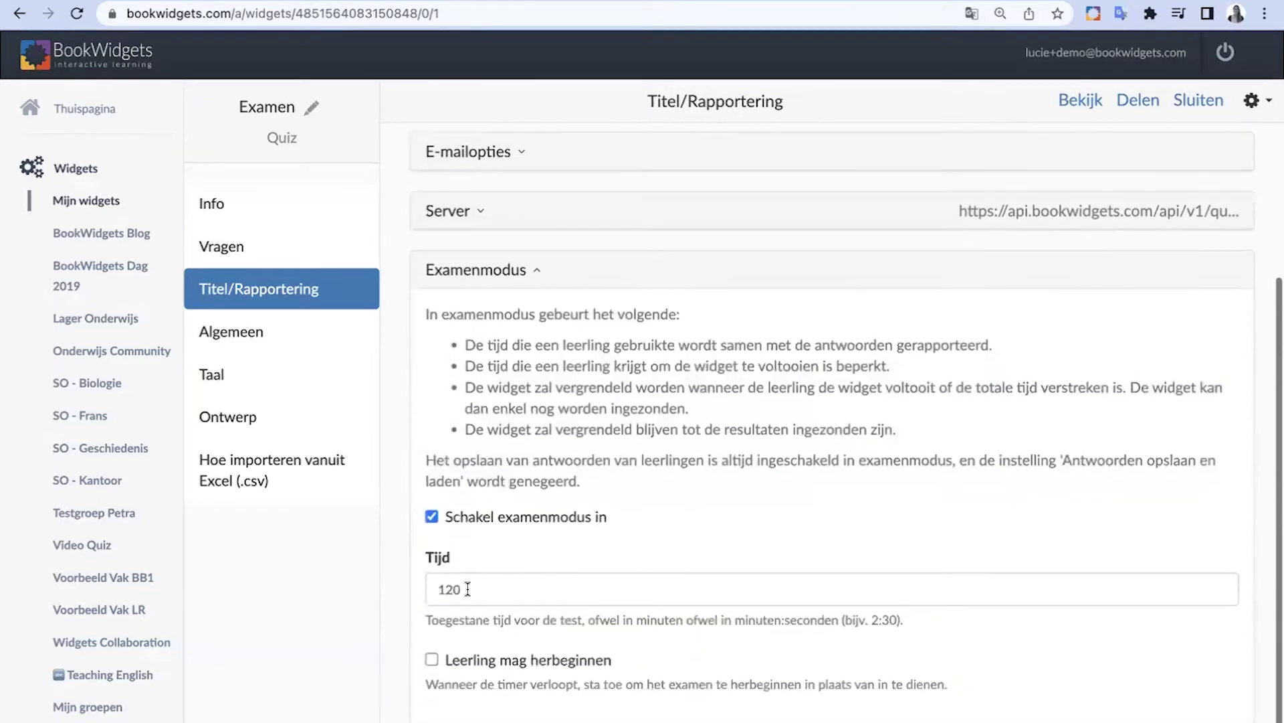
{"action": "scroll", "coordinate": [466, 576], "scroll_direction": "up", "scroll_amount": 1}
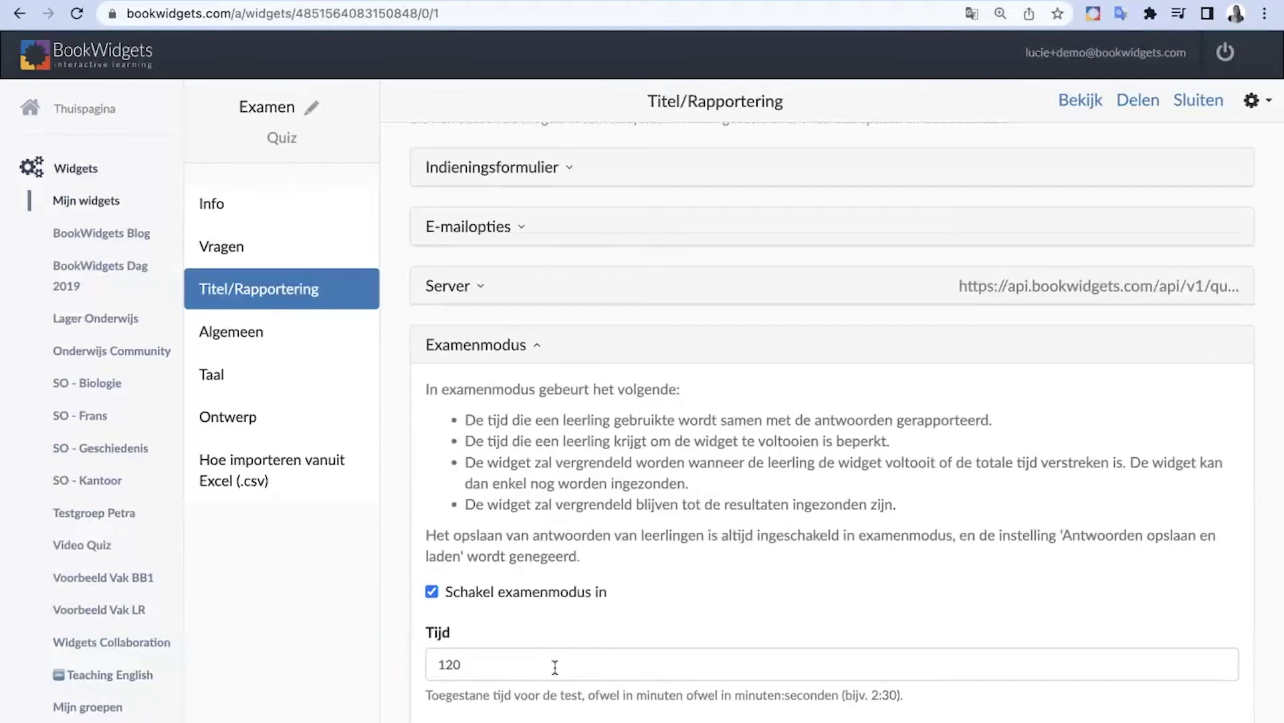
{"action": "scroll", "coordinate": [555, 667], "scroll_direction": "down", "scroll_amount": 1}
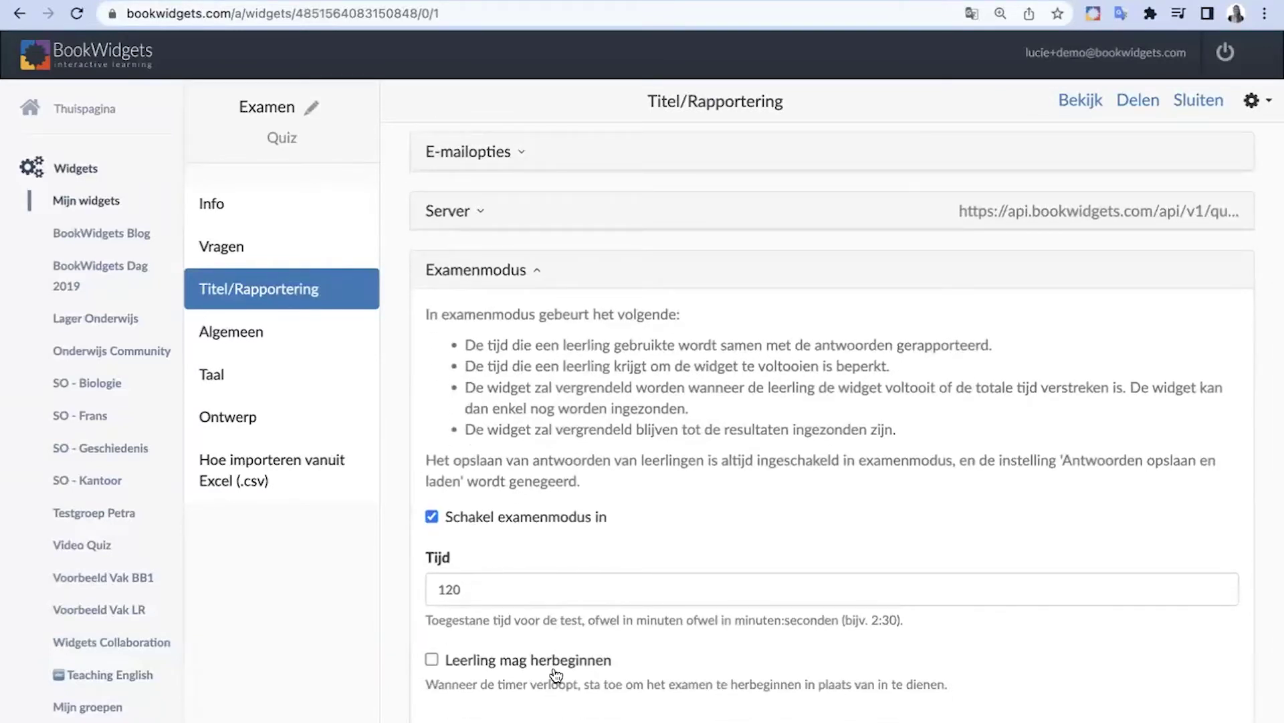
{"action": "left_click", "coordinate": [432, 661]}
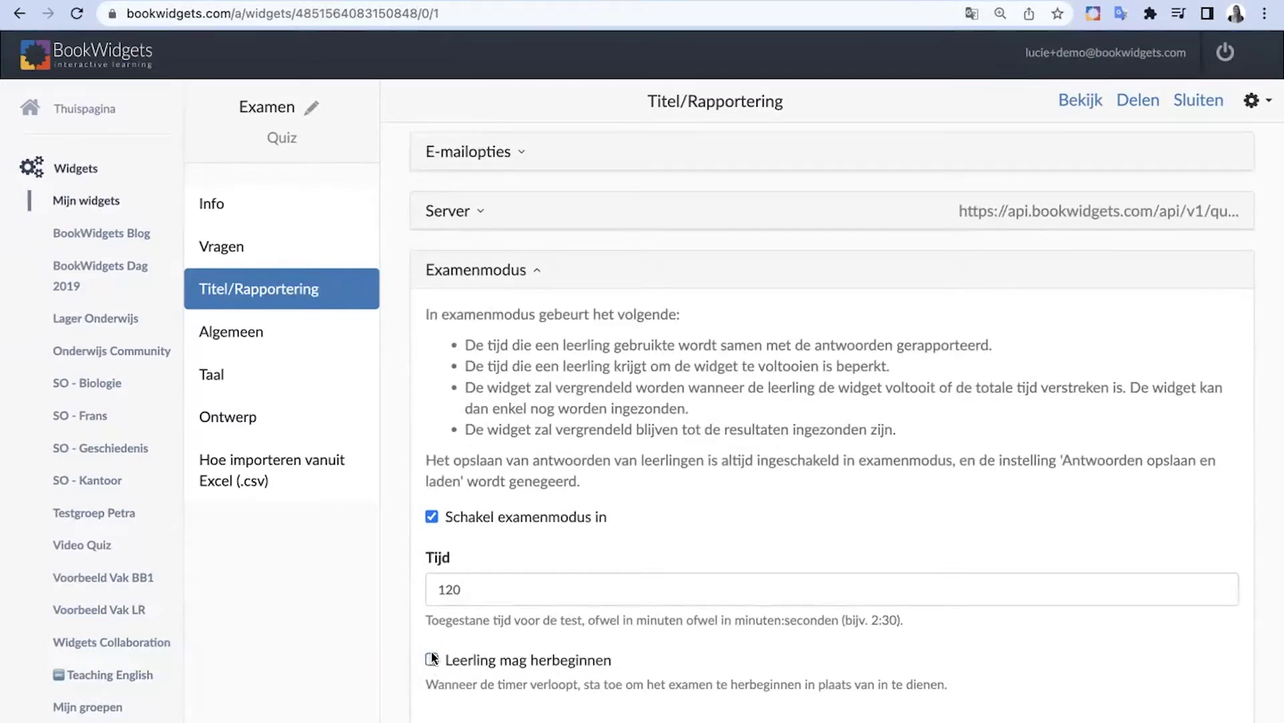
{"action": "left_click", "coordinate": [490, 268]}
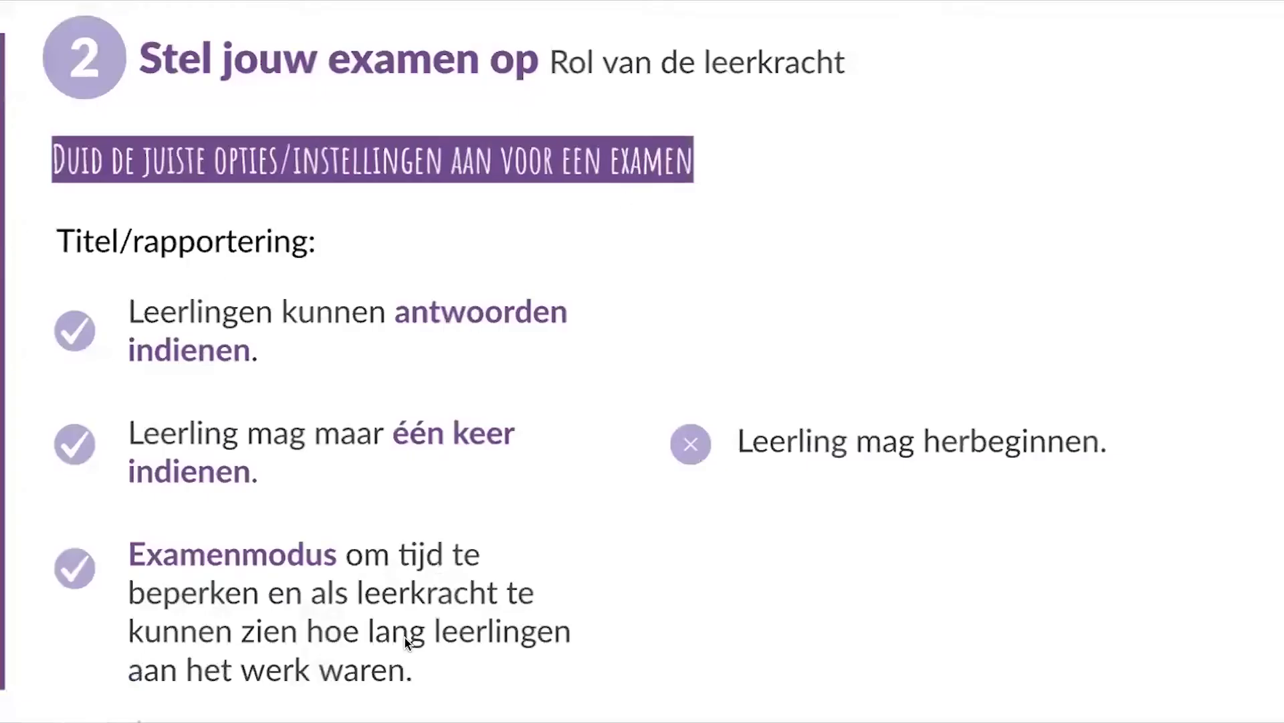
Step: Advance the presentation to the slide listing the Algemeen exam options
{"action": "left_click", "coordinate": [670, 618]}
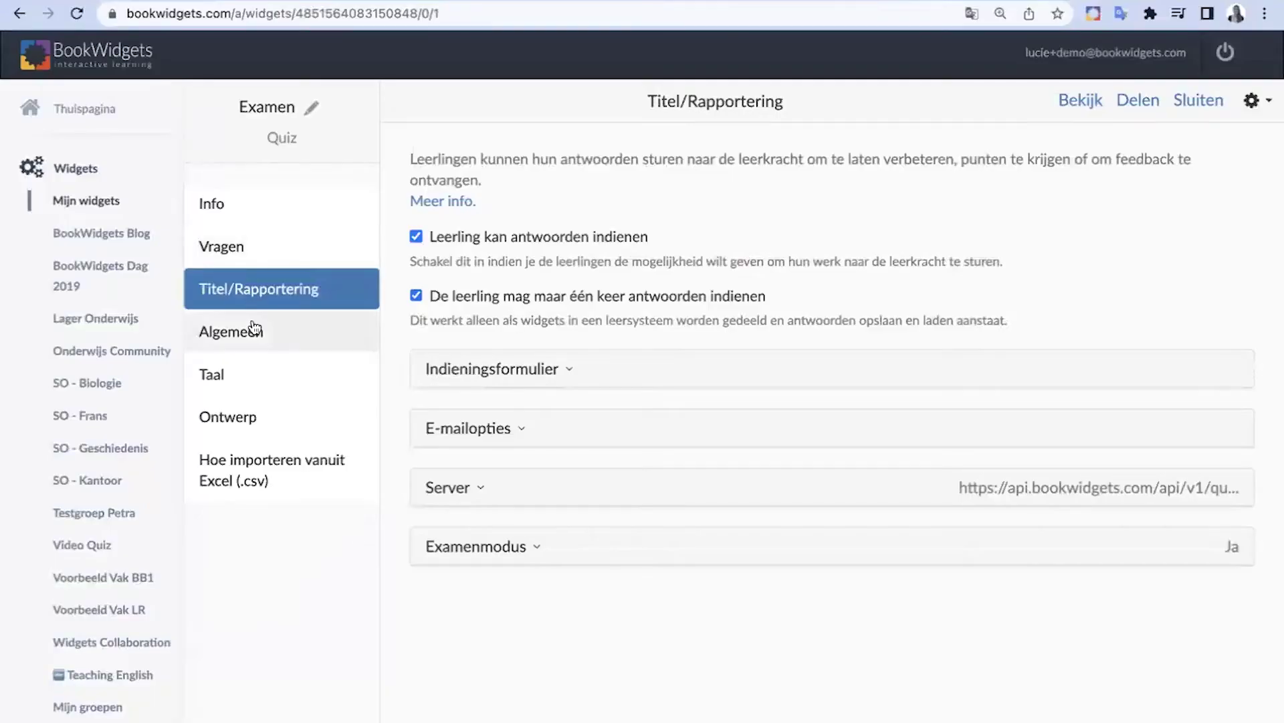
Step: Under Algemeen's Correctie- en score-opties, leave 'Toon of antwoorden juist/fout zijn' unticked
{"action": "left_click", "coordinate": [255, 327]}
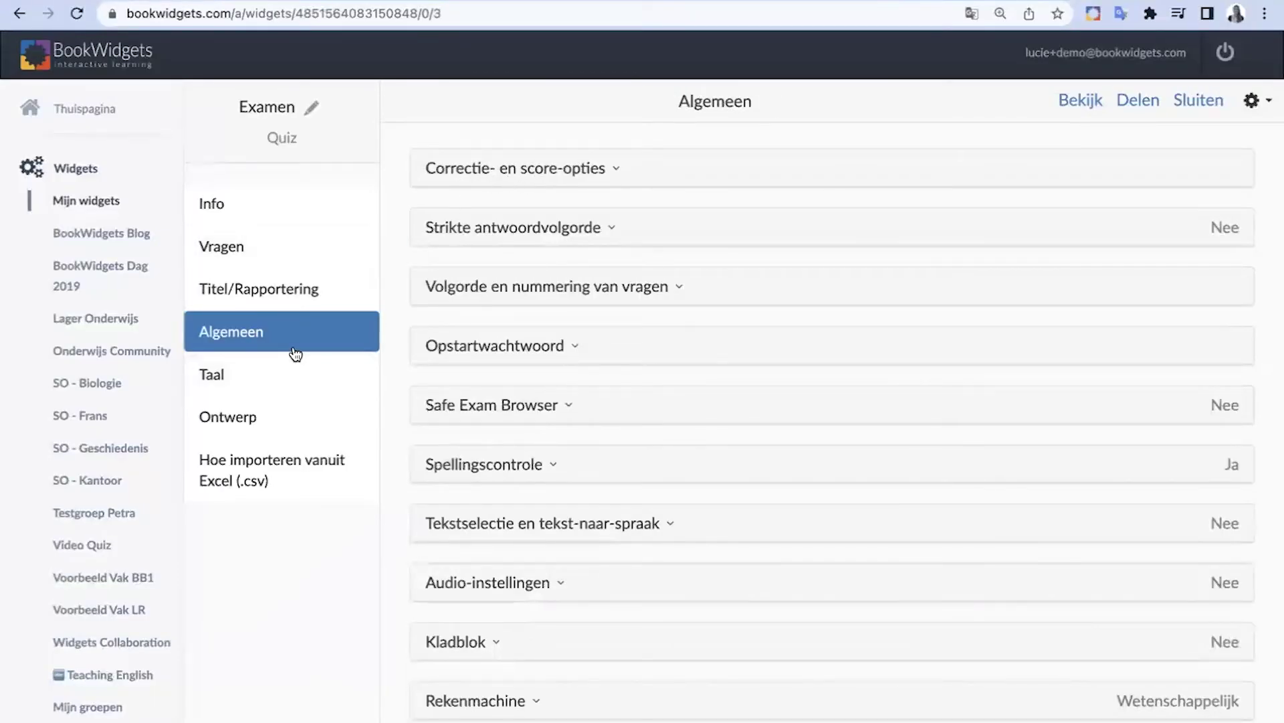
{"action": "left_click", "coordinate": [507, 167]}
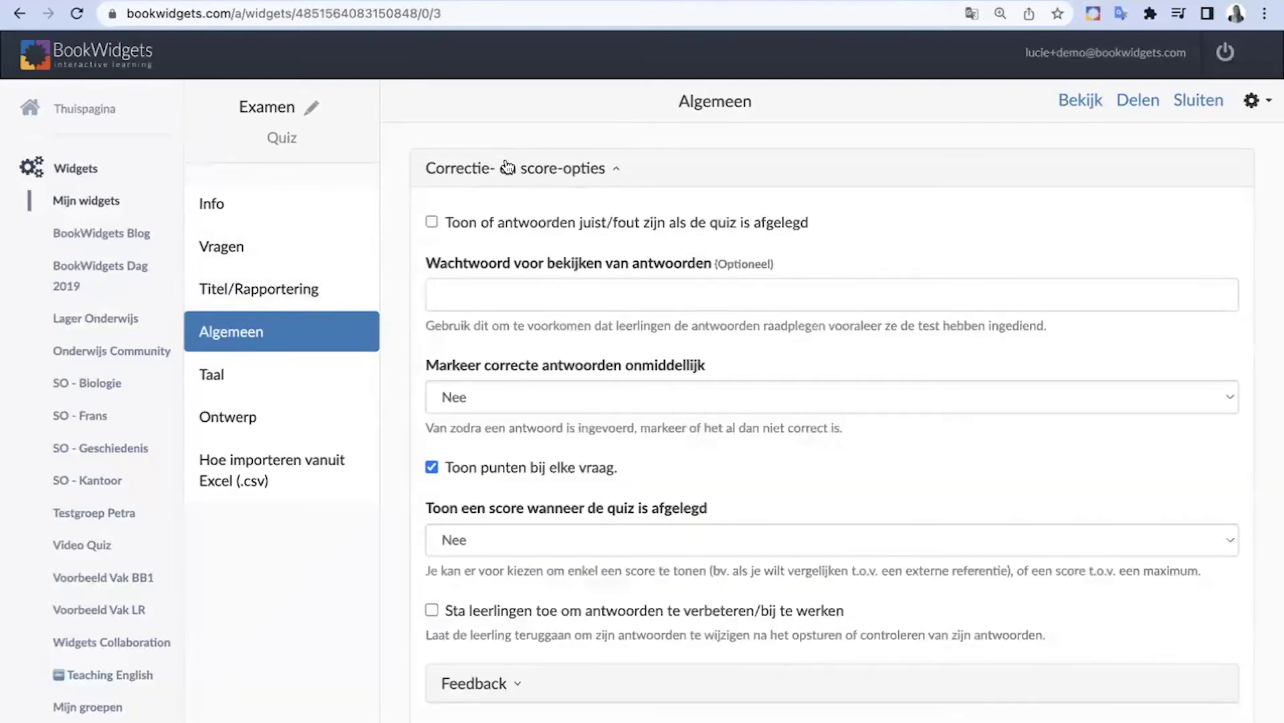
{"action": "left_click", "coordinate": [432, 222]}
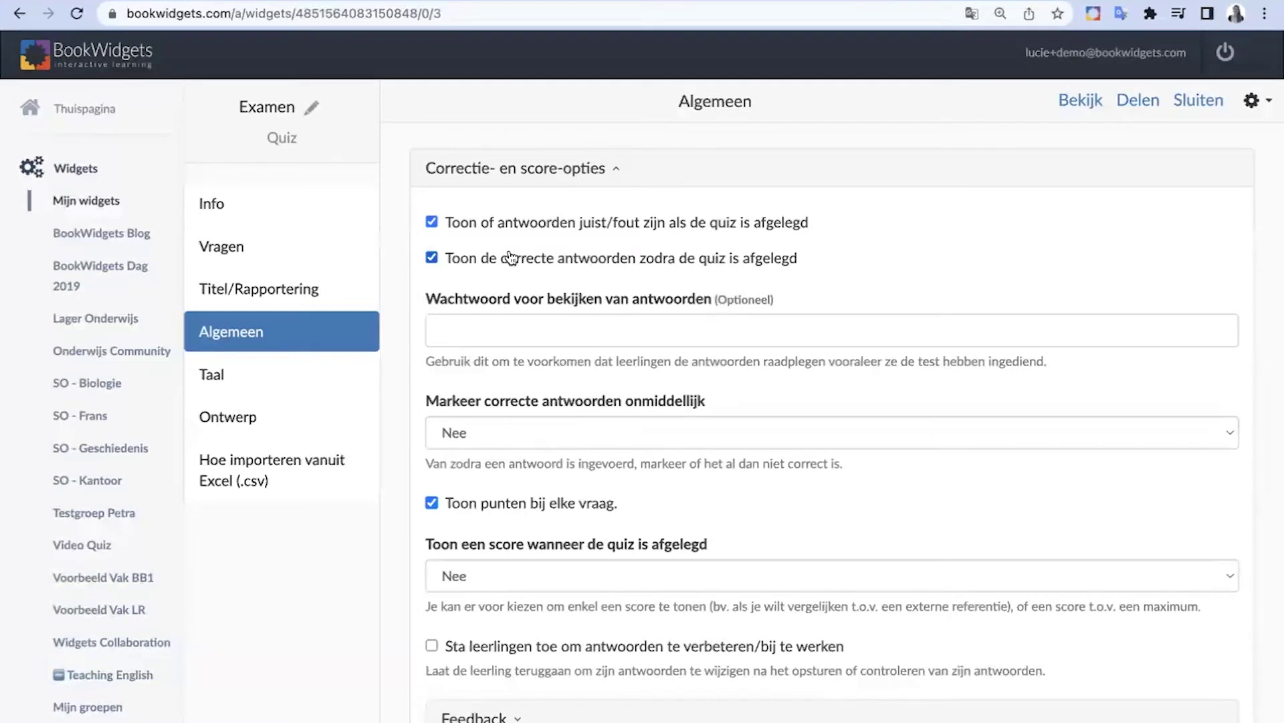
{"action": "left_click", "coordinate": [432, 259]}
{"action": "left_click", "coordinate": [432, 222]}
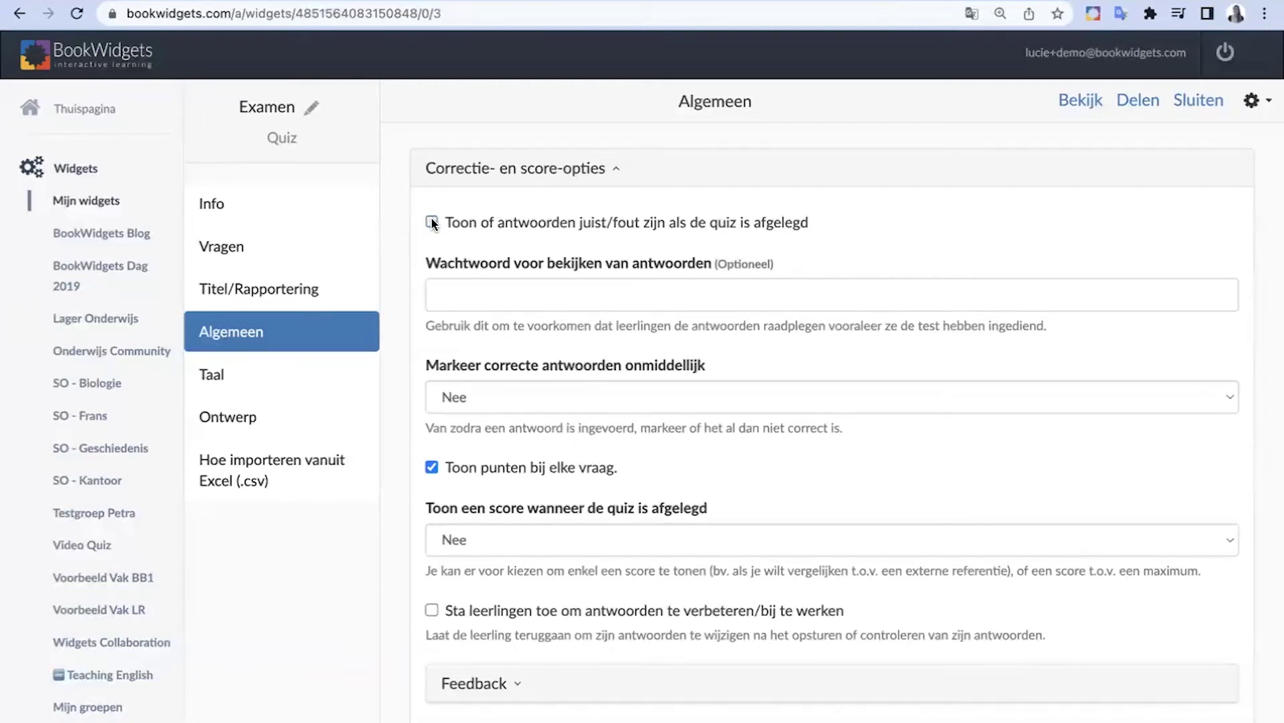
{"action": "scroll", "coordinate": [452, 373], "scroll_direction": "down", "scroll_amount": 3}
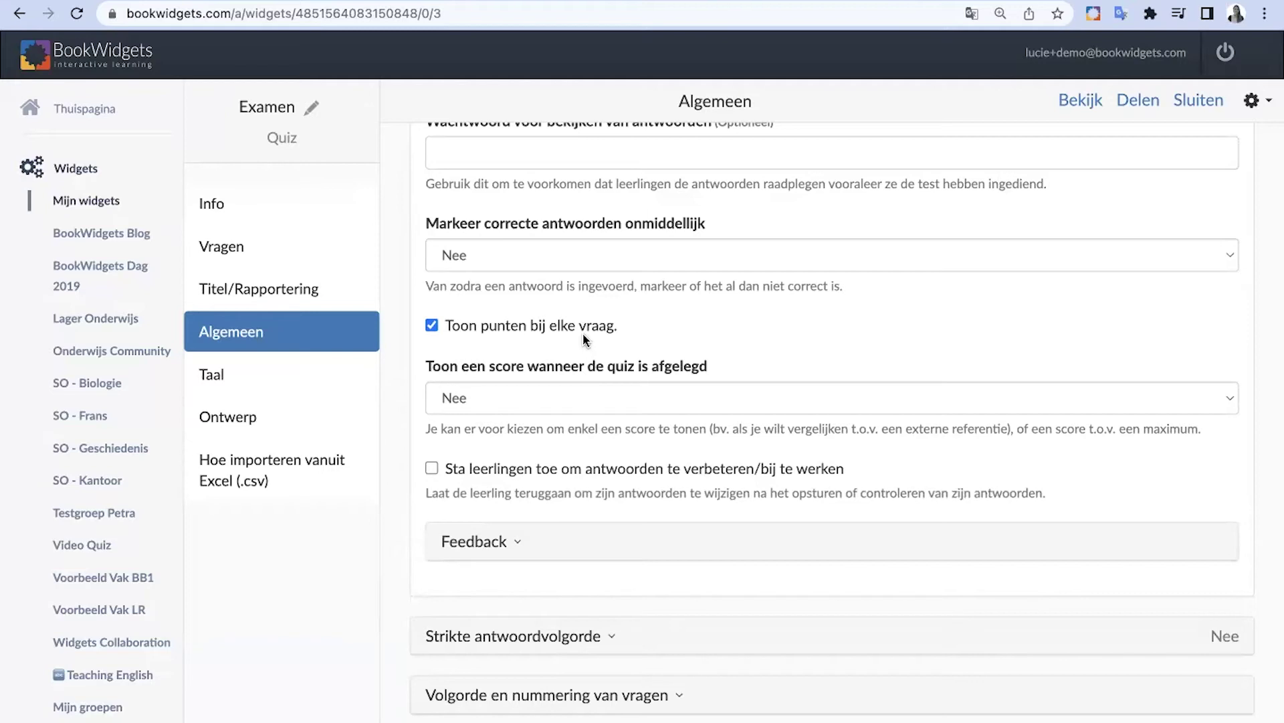
{"action": "scroll", "coordinate": [575, 373], "scroll_direction": "down", "scroll_amount": 2}
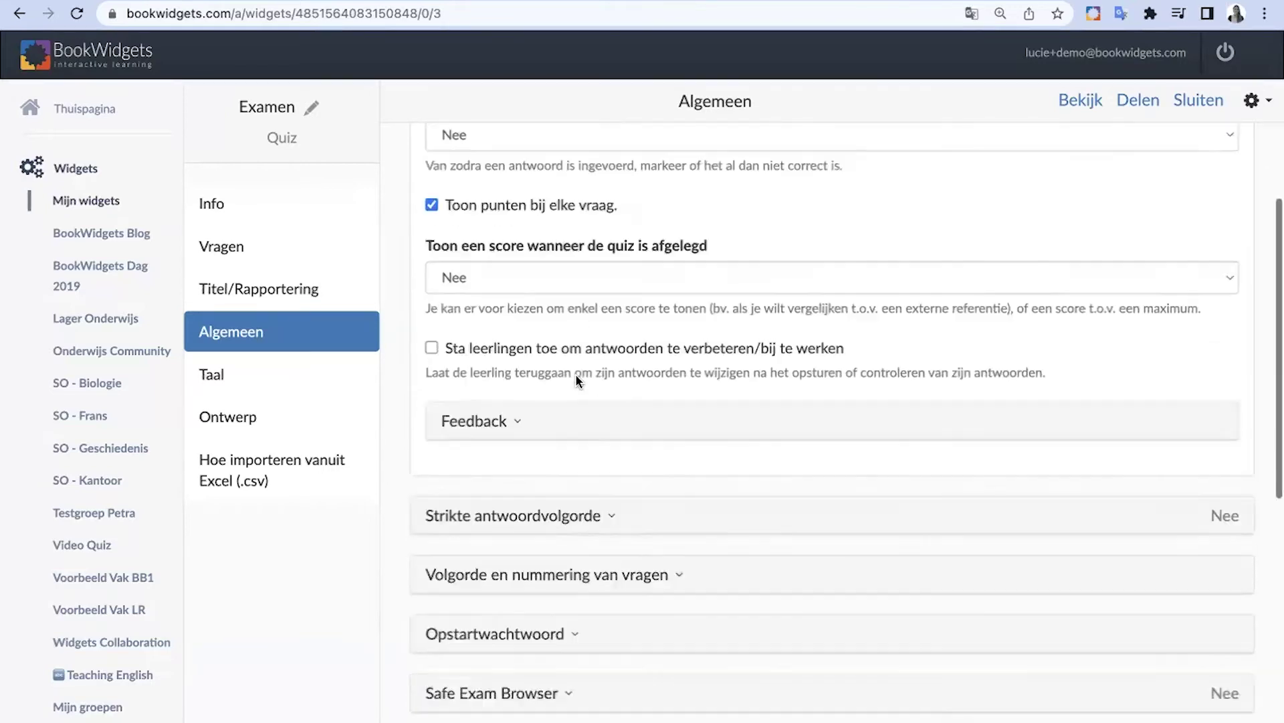
{"action": "scroll", "coordinate": [483, 263], "scroll_direction": "up", "scroll_amount": 1}
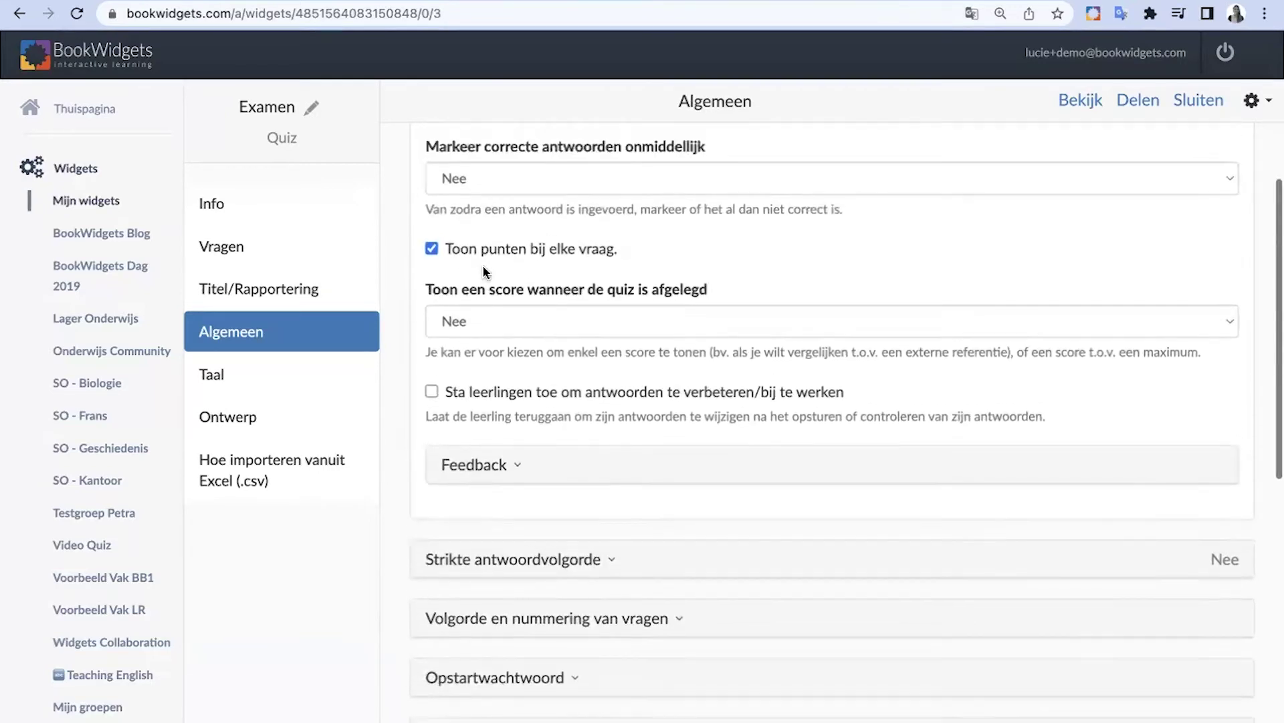
{"action": "scroll", "coordinate": [532, 192], "scroll_direction": "up", "scroll_amount": 2}
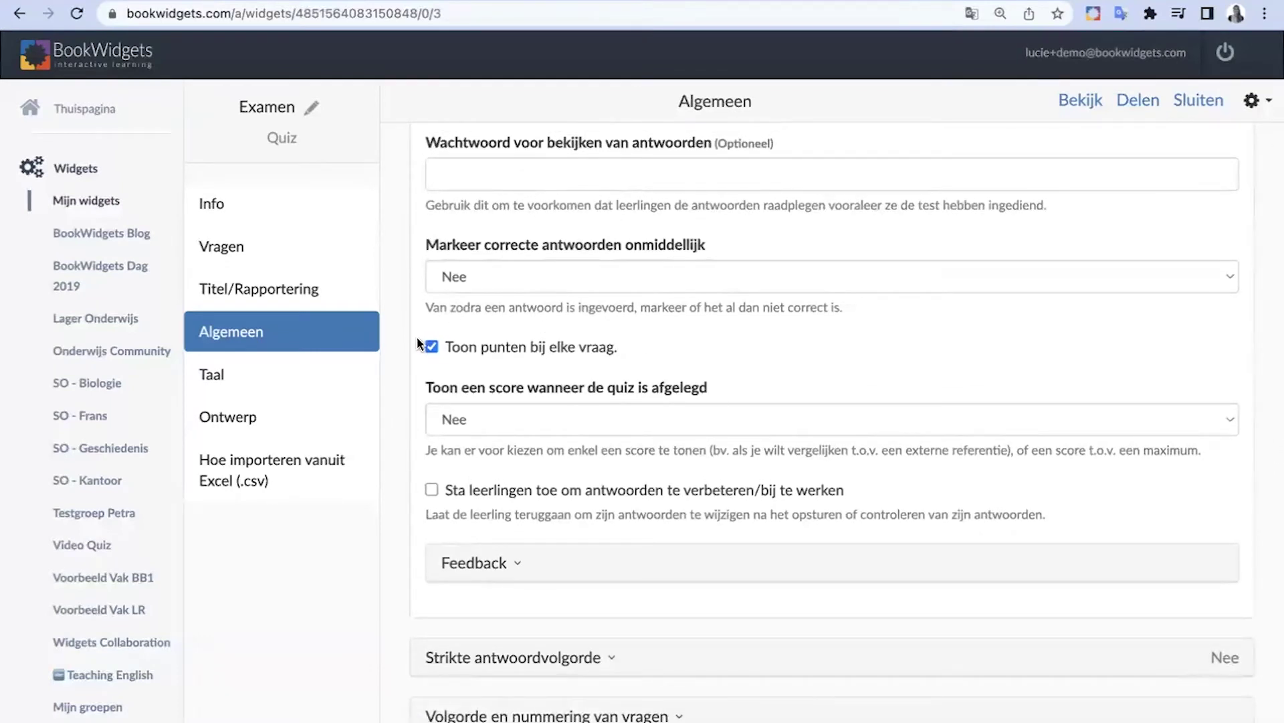
{"action": "scroll", "coordinate": [459, 351], "scroll_direction": "up", "scroll_amount": 2}
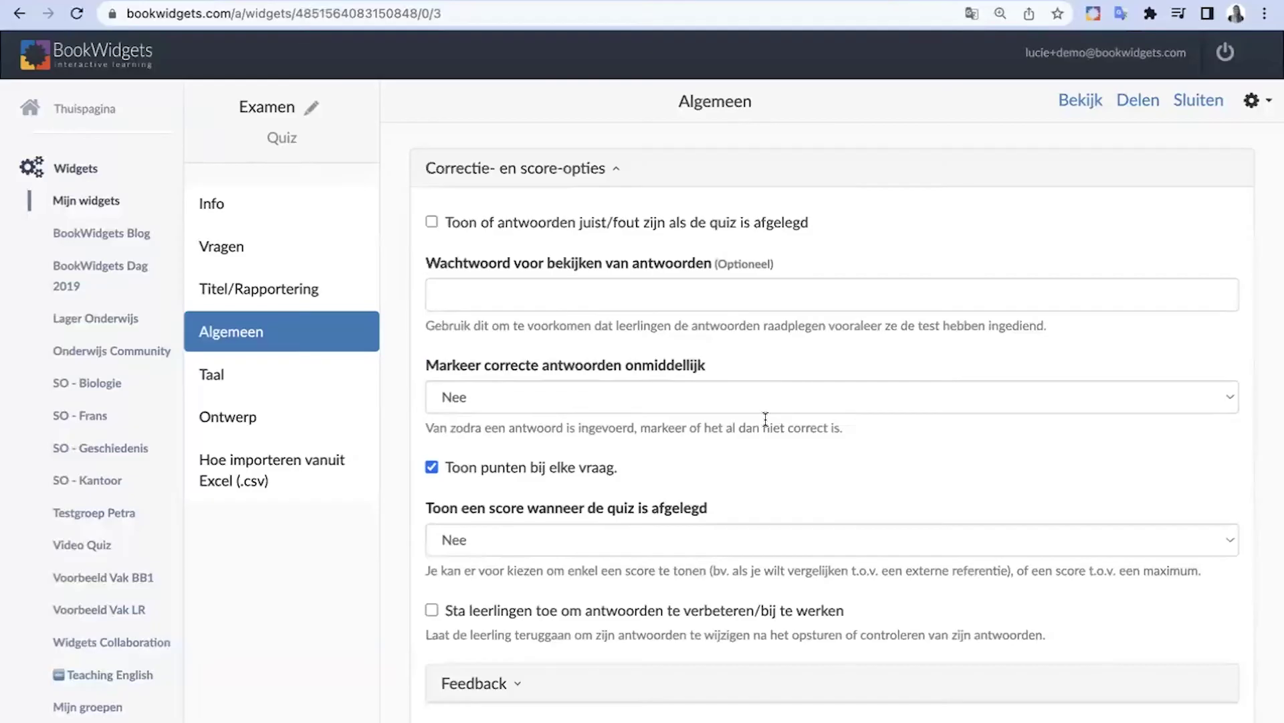
Step: Tick 'Vragen moeten in volgorde' and 'eerdere vragen zien' in Strikte antwoordvolgorde, then preview as student
{"action": "left_click", "coordinate": [552, 169]}
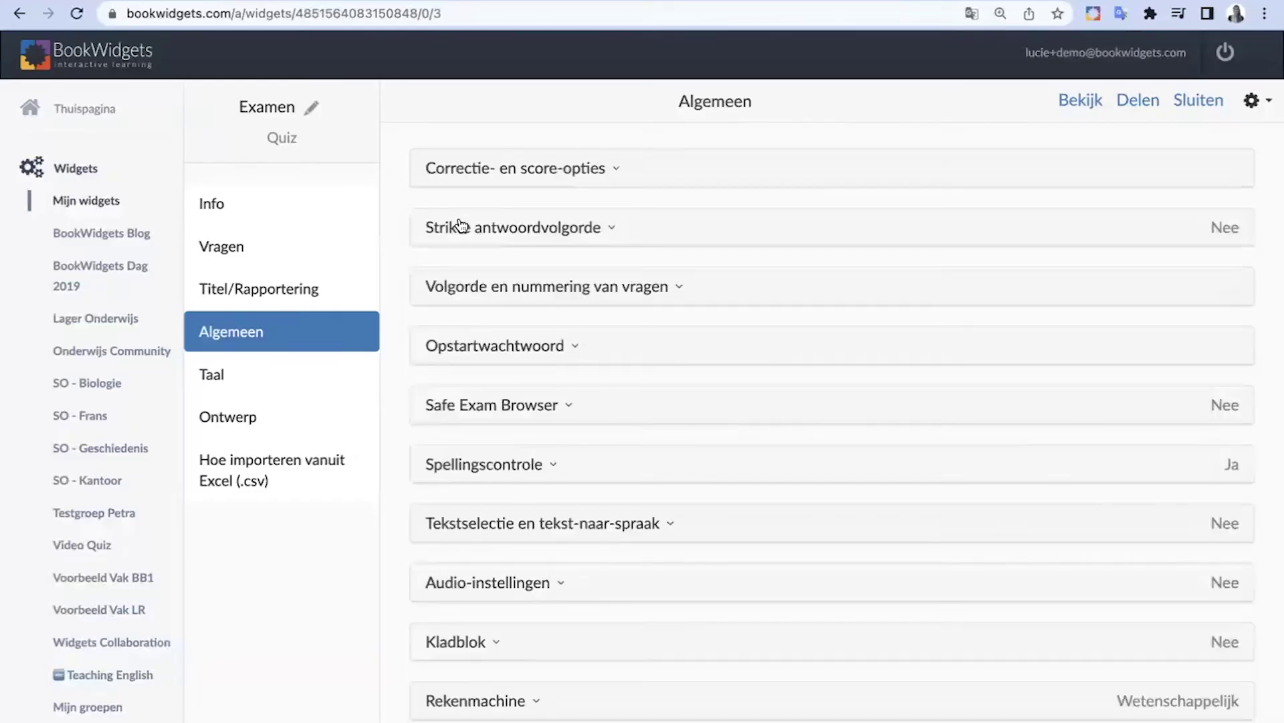
{"action": "left_click", "coordinate": [526, 231]}
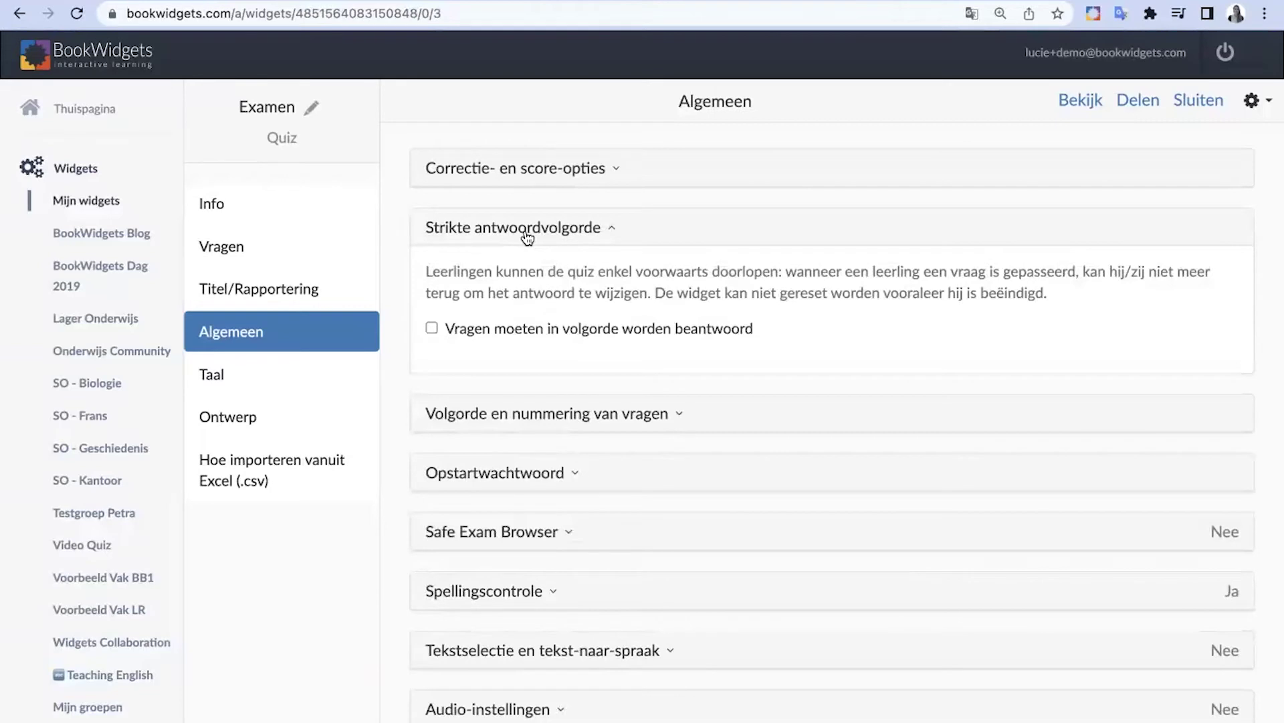
{"action": "left_click", "coordinate": [432, 329]}
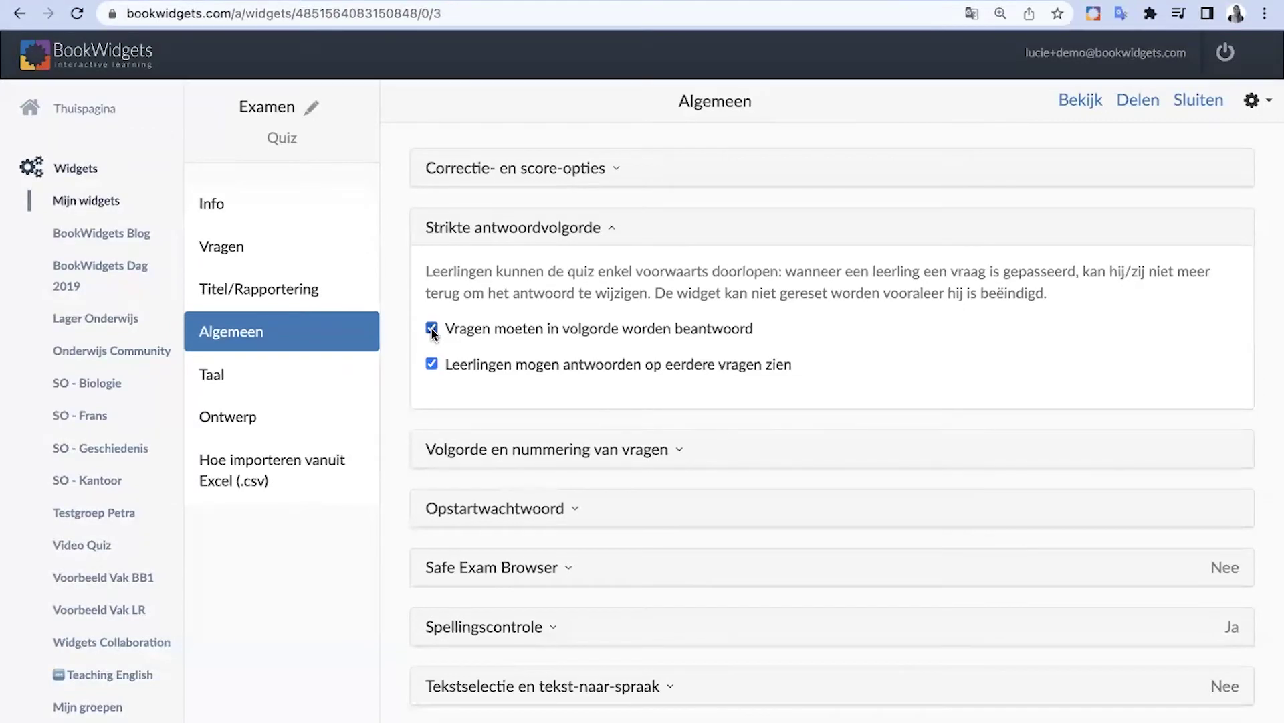
{"action": "left_click", "coordinate": [431, 364]}
{"action": "left_click", "coordinate": [432, 365]}
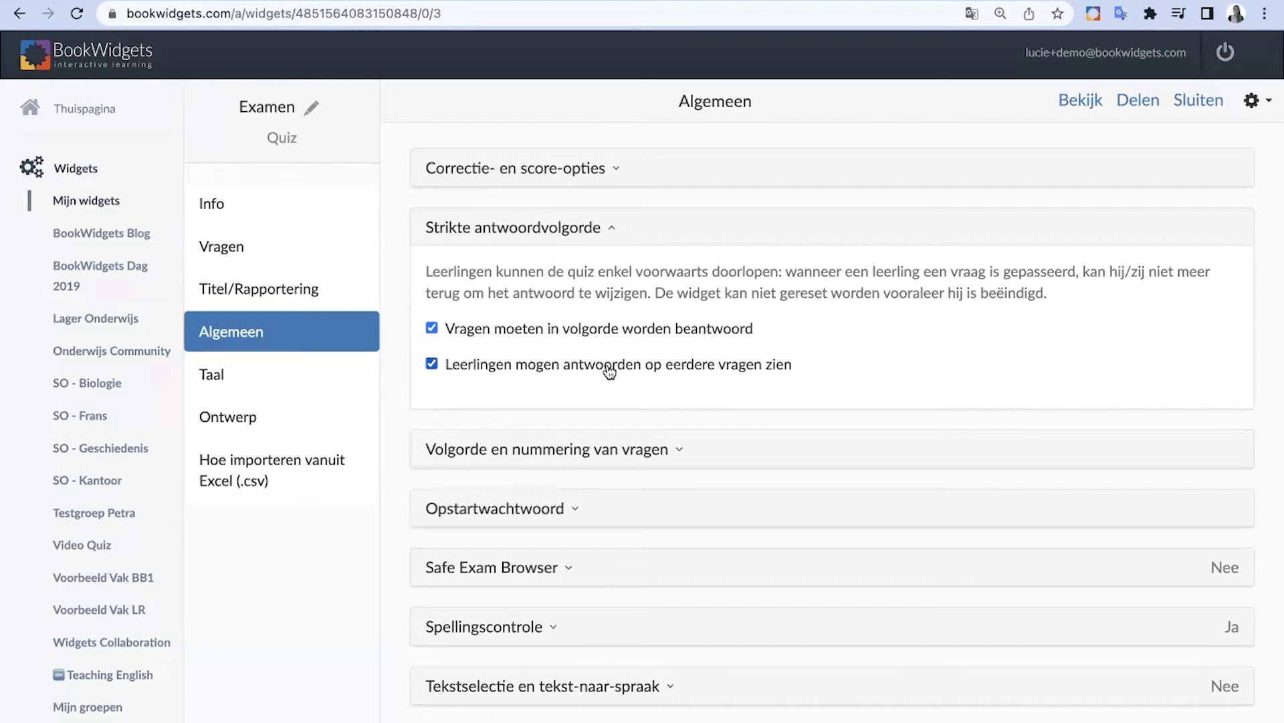
{"action": "scroll", "coordinate": [608, 371], "scroll_direction": "down", "scroll_amount": 3}
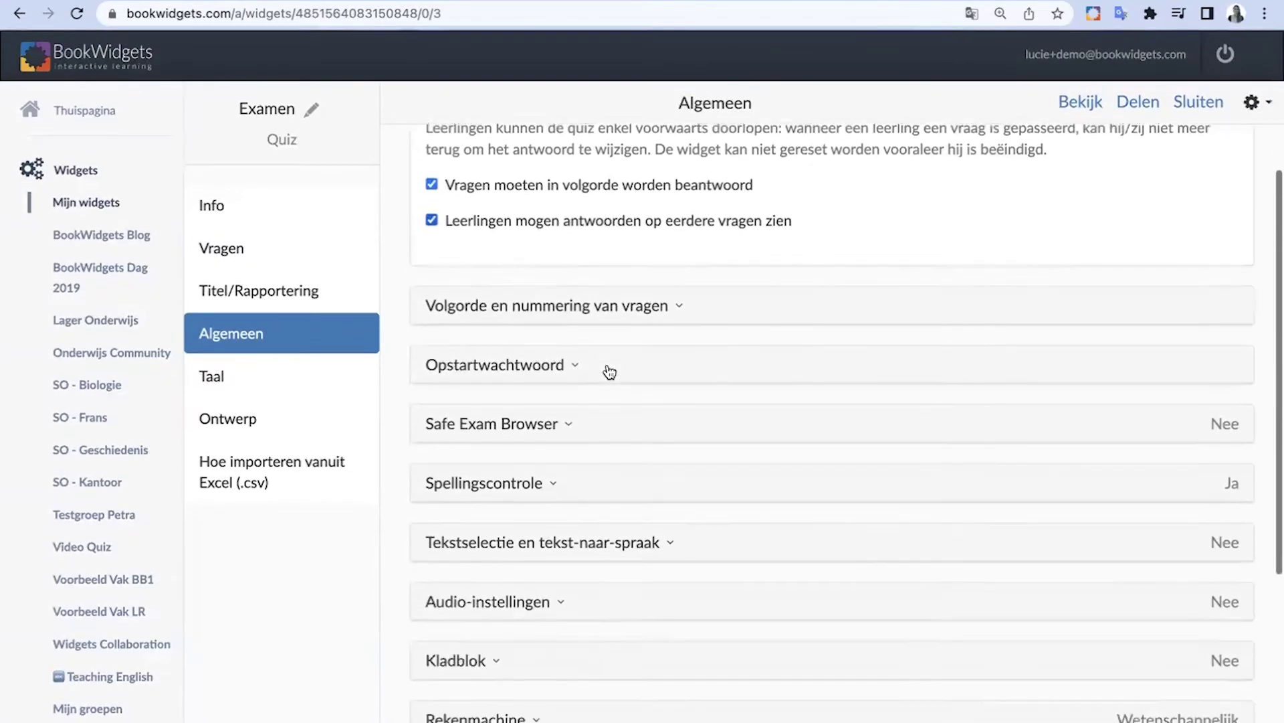
{"action": "scroll", "coordinate": [511, 263], "scroll_direction": "up", "scroll_amount": 2}
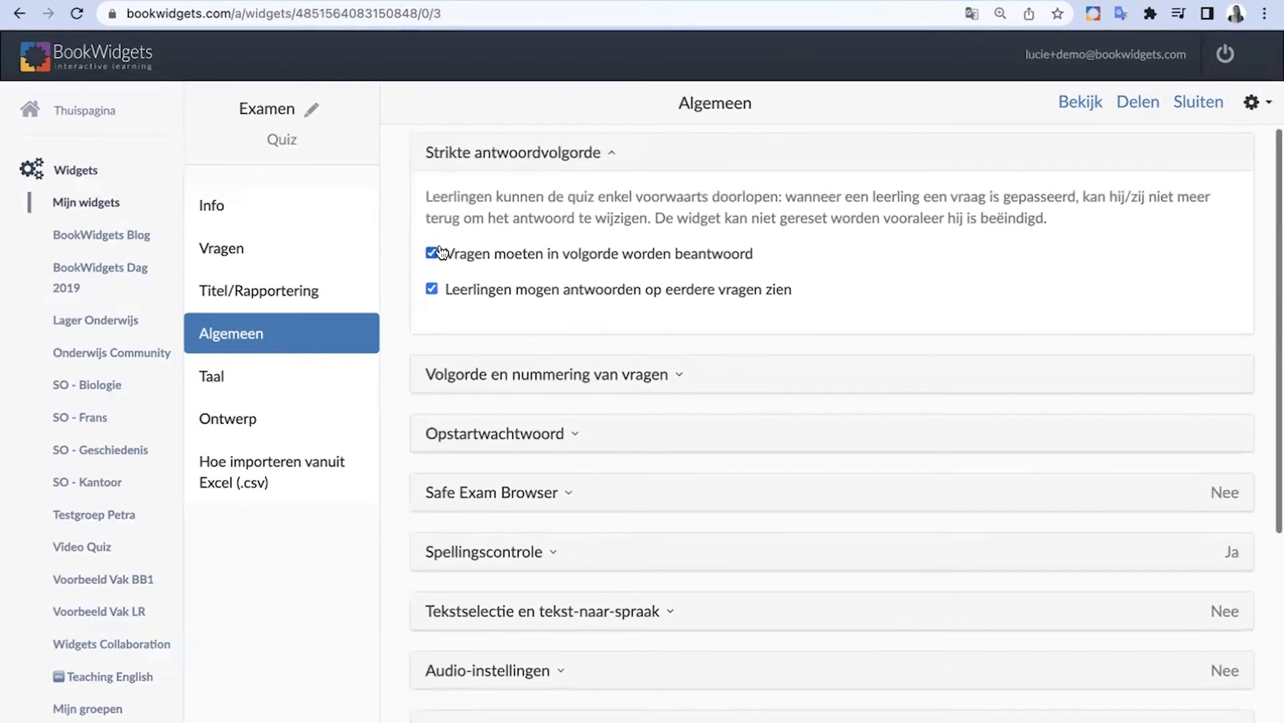
{"action": "left_click", "coordinate": [1078, 103]}
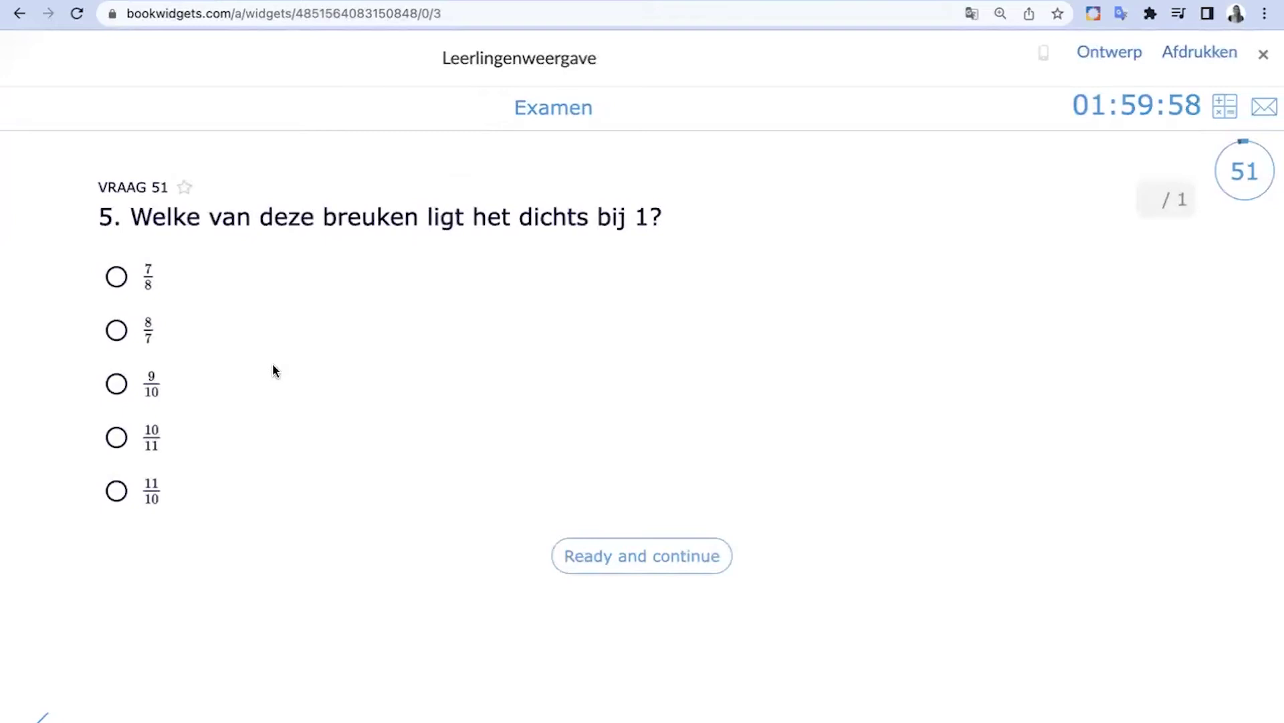
Step: In the student preview, answer 7/8, then jump back to question 1 and on to question 2
{"action": "left_click", "coordinate": [118, 277]}
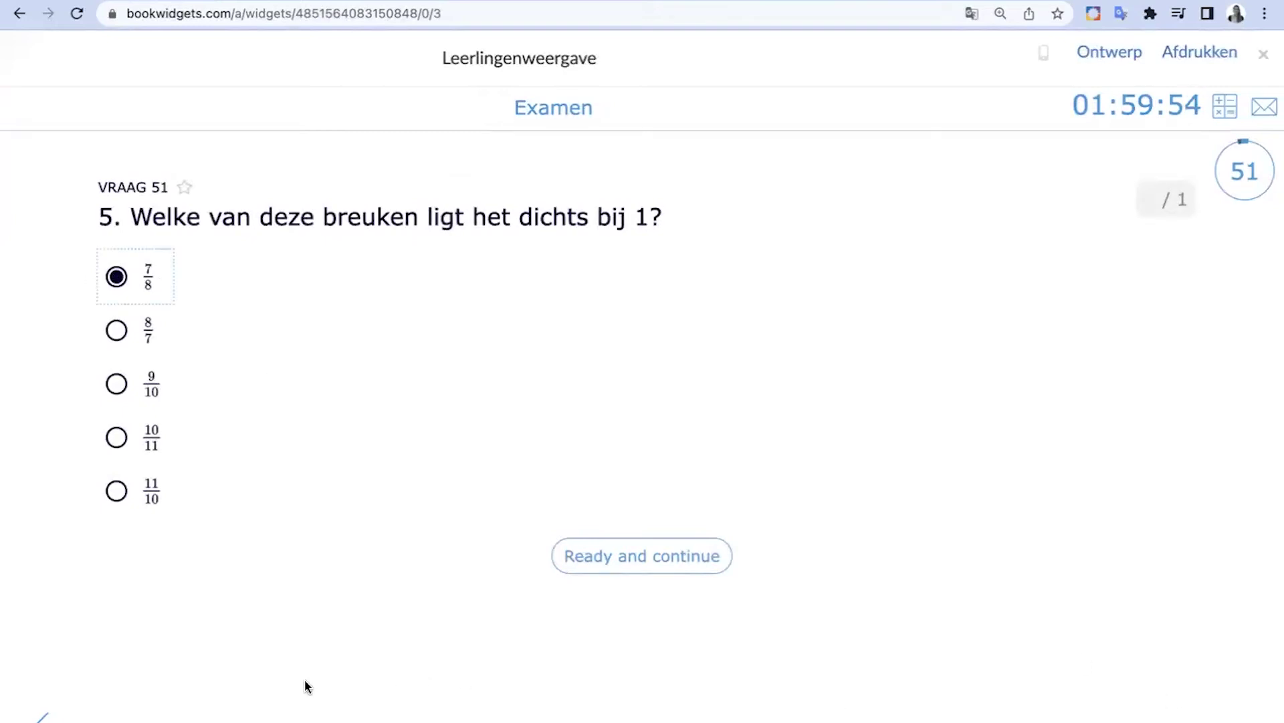
{"action": "left_click", "coordinate": [42, 717]}
{"action": "left_click", "coordinate": [42, 717]}
{"action": "left_click", "coordinate": [41, 717]}
{"action": "left_click", "coordinate": [1242, 175]}
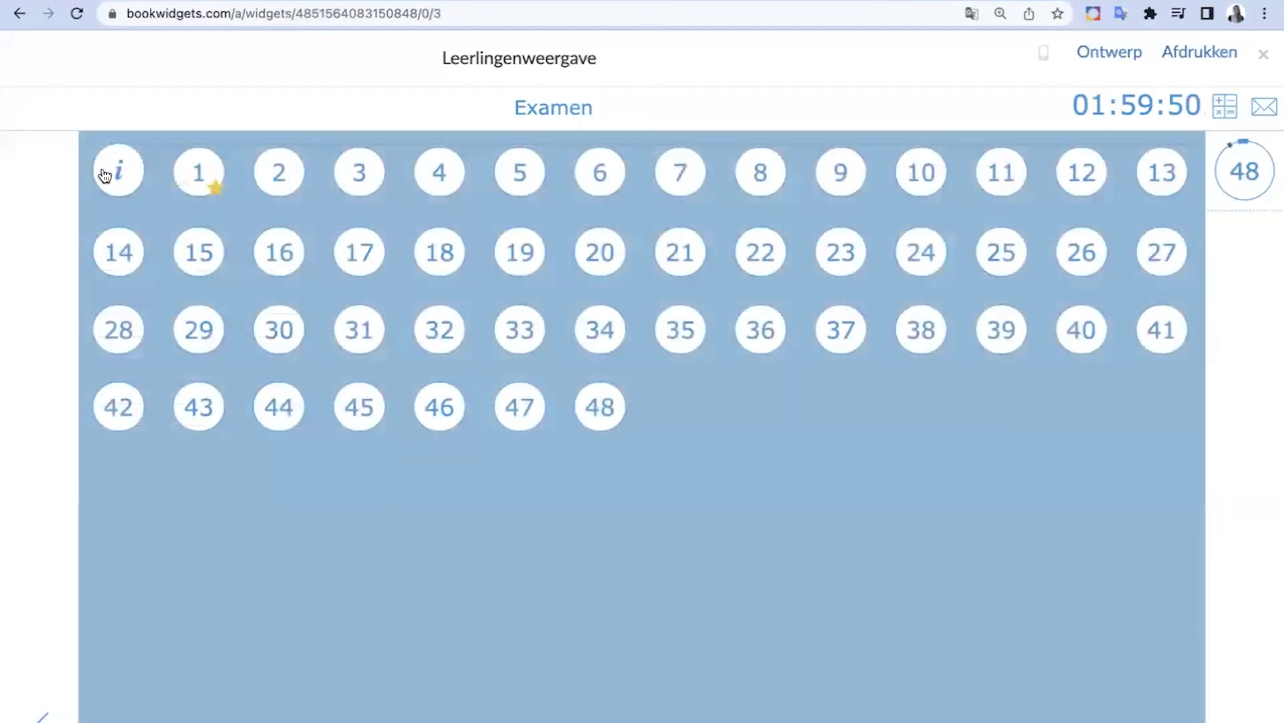
{"action": "left_click", "coordinate": [197, 175]}
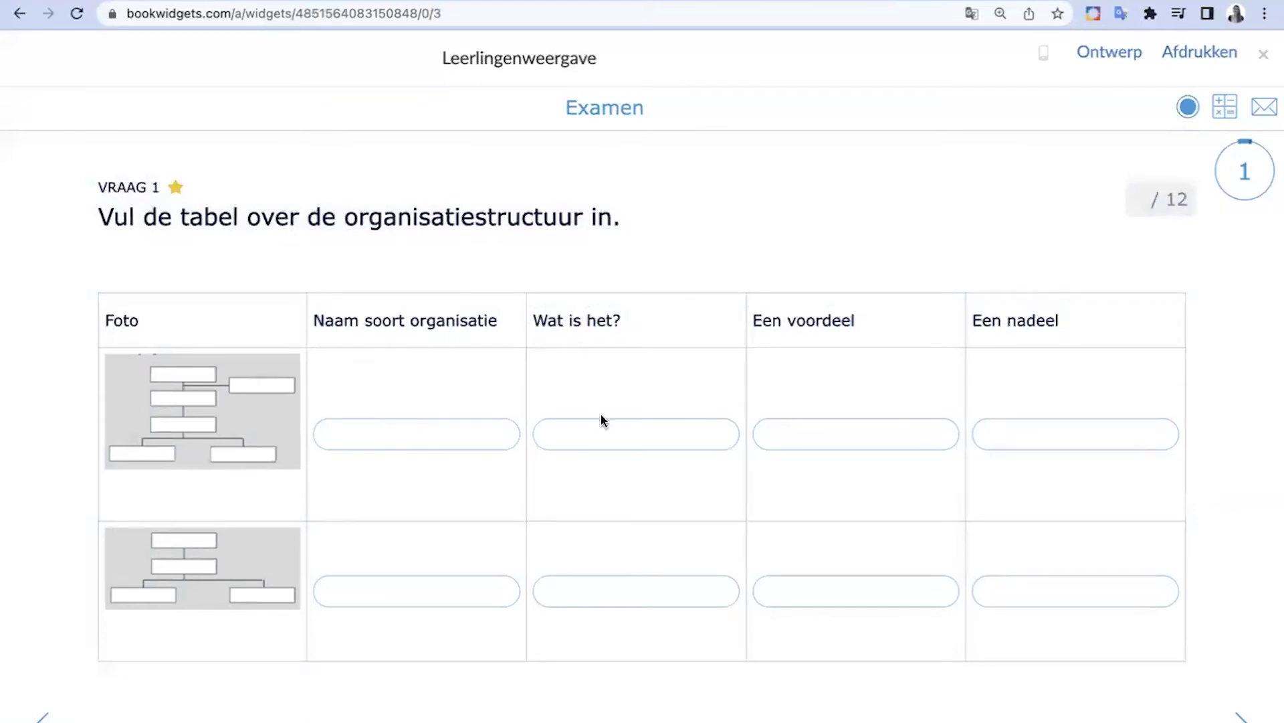
{"action": "left_click", "coordinate": [1241, 717]}
Step: Enter corrections 'sedsdfzsd' and 'zerzerze' in question 2's first two Verbetering fields
{"action": "left_click", "coordinate": [465, 442]}
{"action": "type", "text": "sedsdfzsd"}
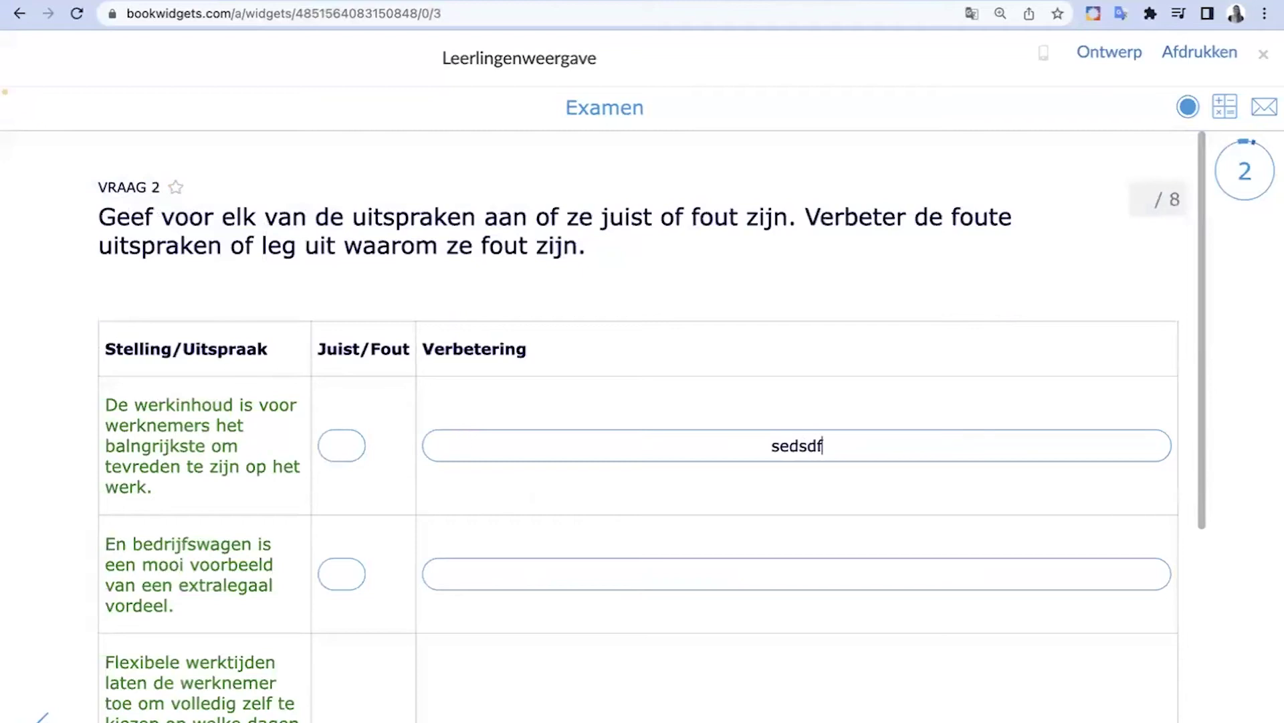
{"action": "left_click", "coordinate": [505, 565]}
{"action": "type", "text": "zerzerze"}
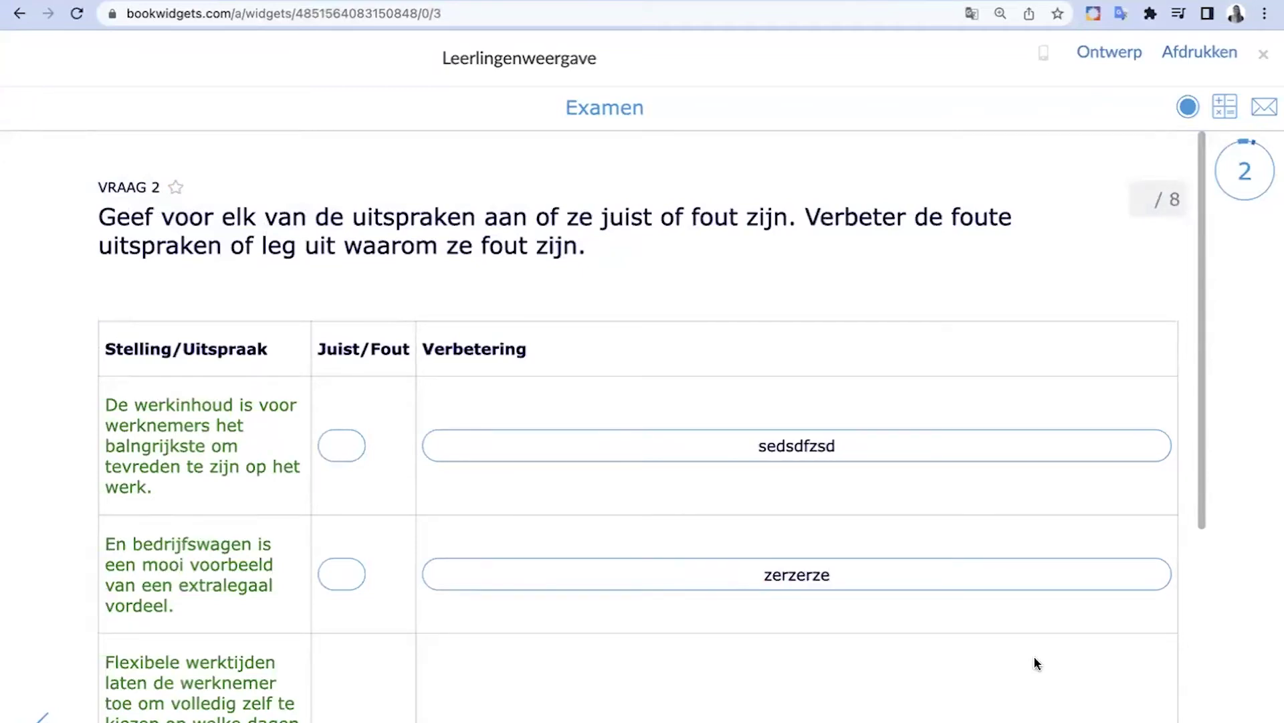
{"action": "scroll", "coordinate": [1035, 663], "scroll_direction": "down", "scroll_amount": 5}
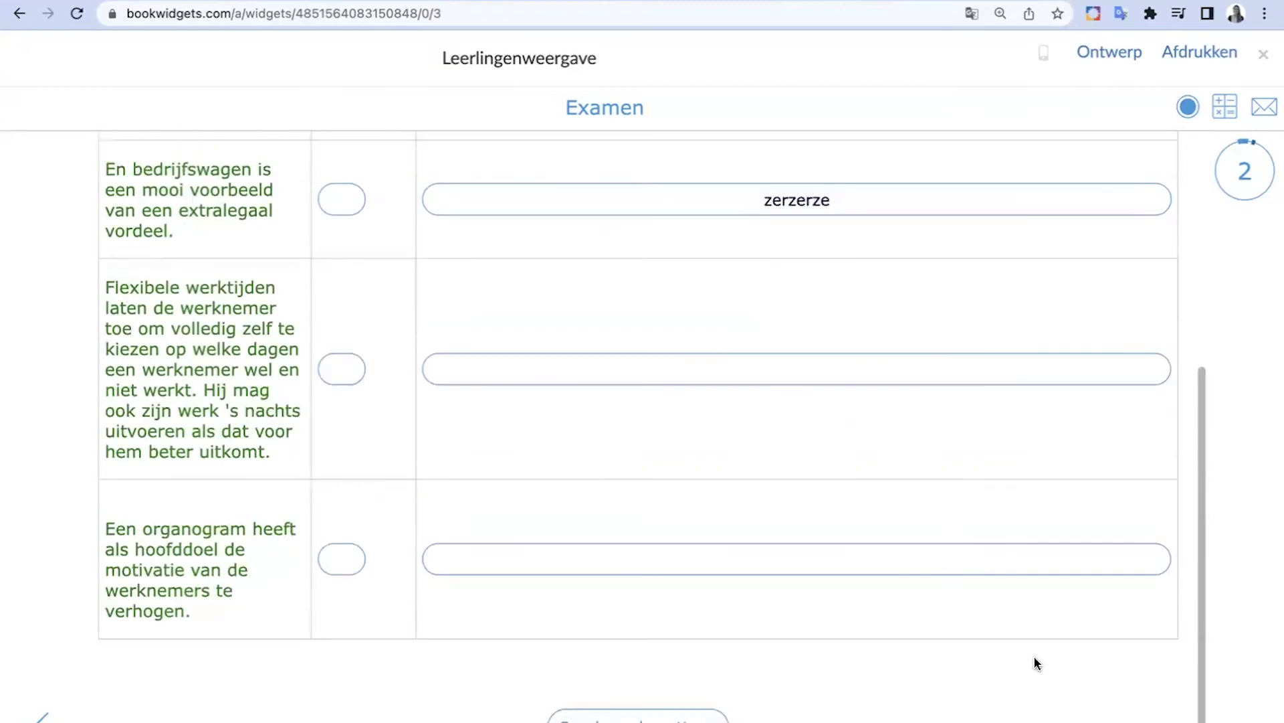
Step: Step between questions 3 and 2, then close the Leerlingenweergave preview
{"action": "left_click", "coordinate": [638, 717]}
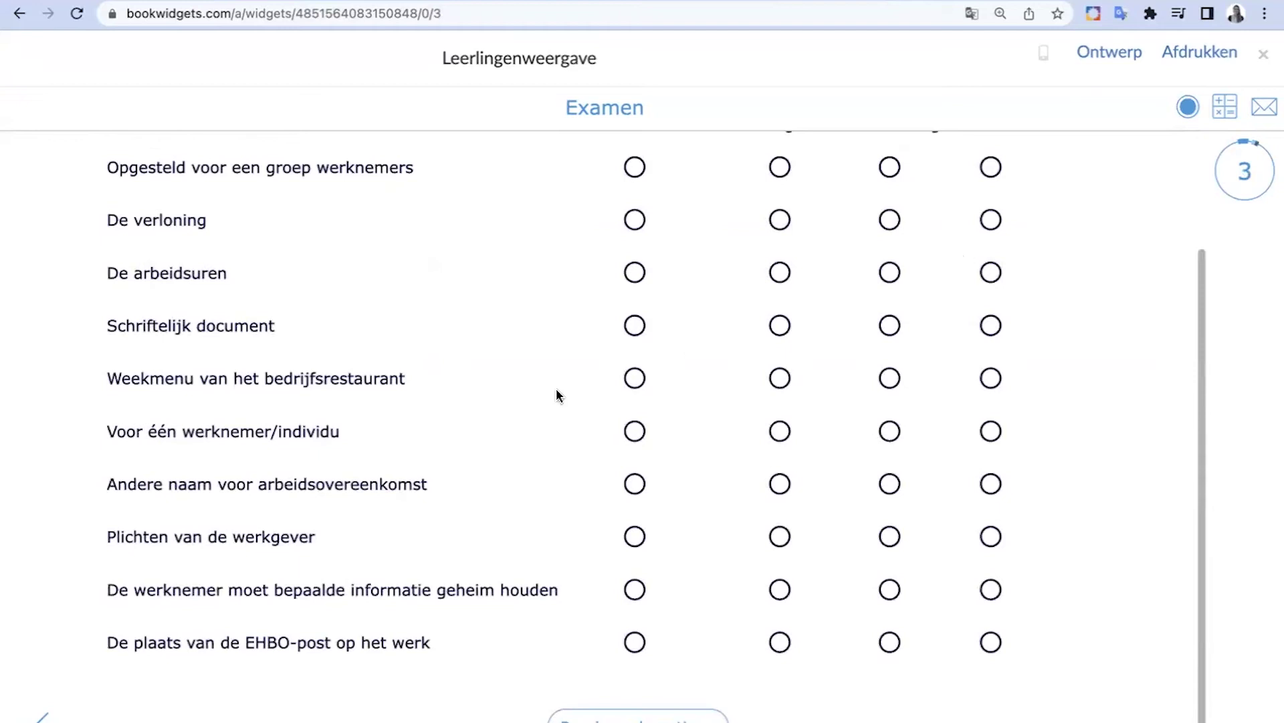
{"action": "key", "text": "Left"}
{"action": "left_click", "coordinate": [765, 255]}
{"action": "scroll", "coordinate": [855, 247], "scroll_direction": "down", "scroll_amount": 3}
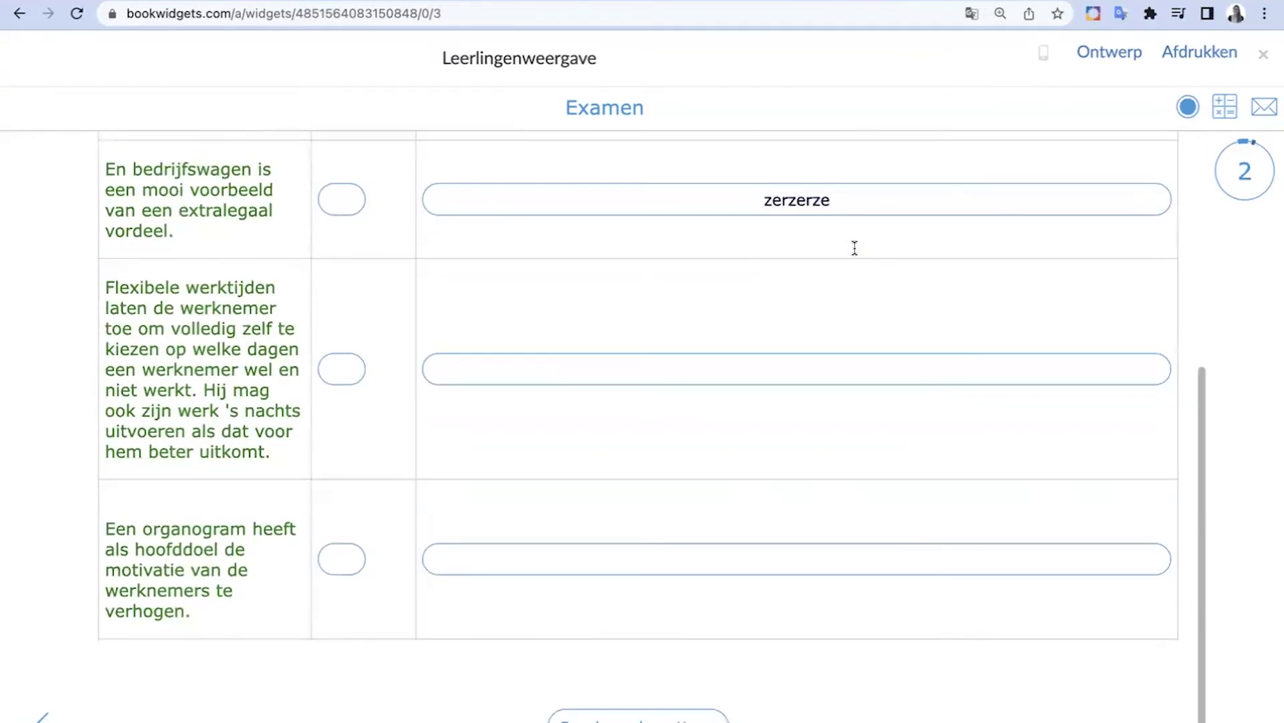
{"action": "key", "text": "Right"}
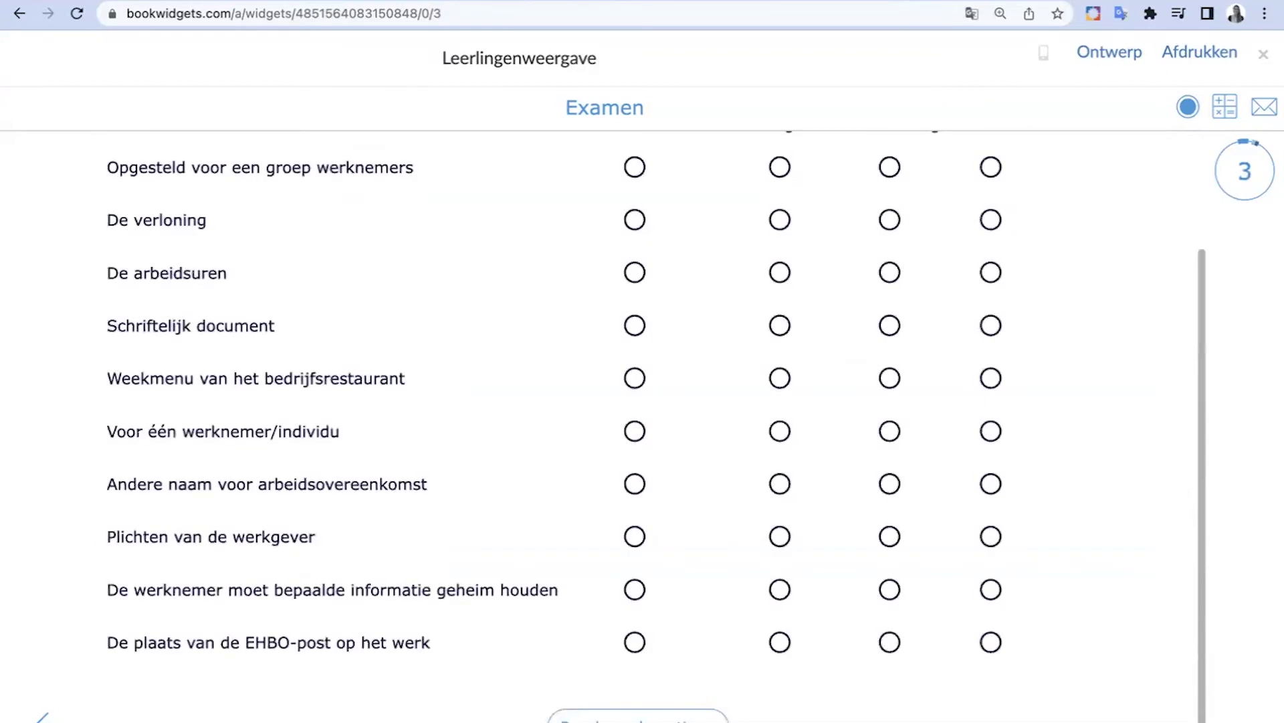
{"action": "left_click", "coordinate": [1263, 56]}
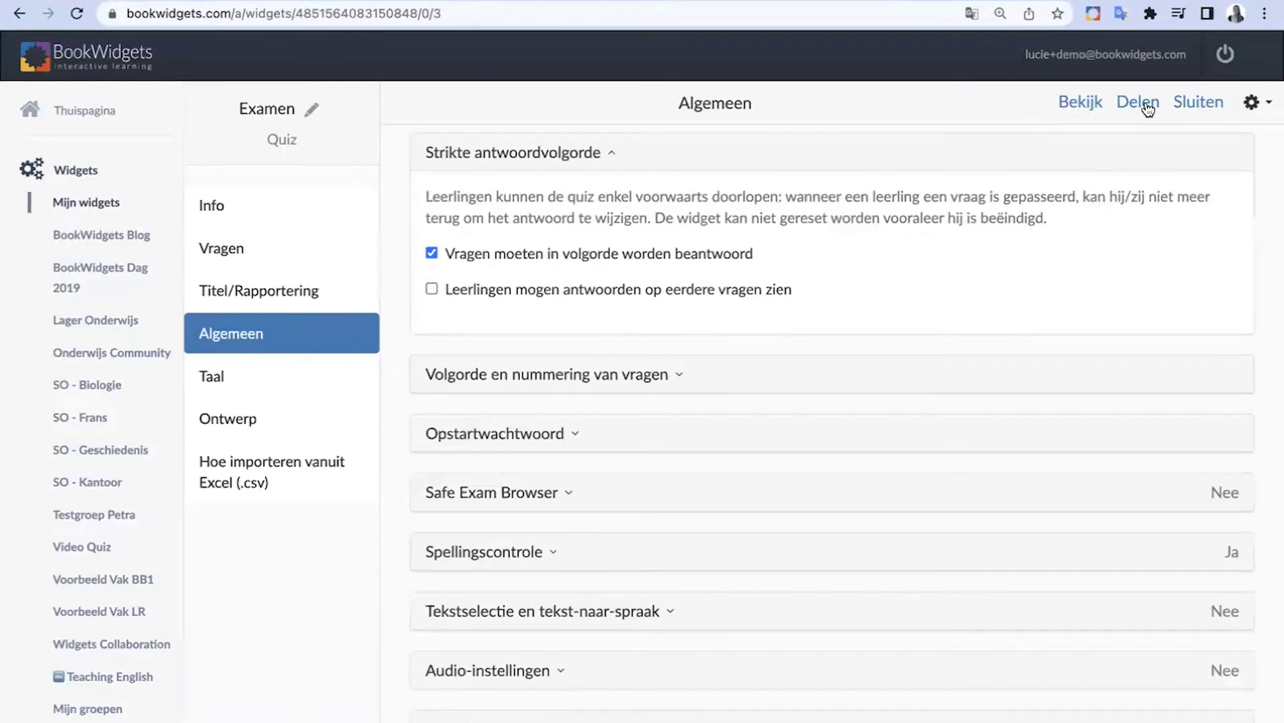
Step: In a fresh preview, answer question 3 with arbeidsreglement and geen van beide, reach question 4, close
{"action": "left_click", "coordinate": [1062, 100]}
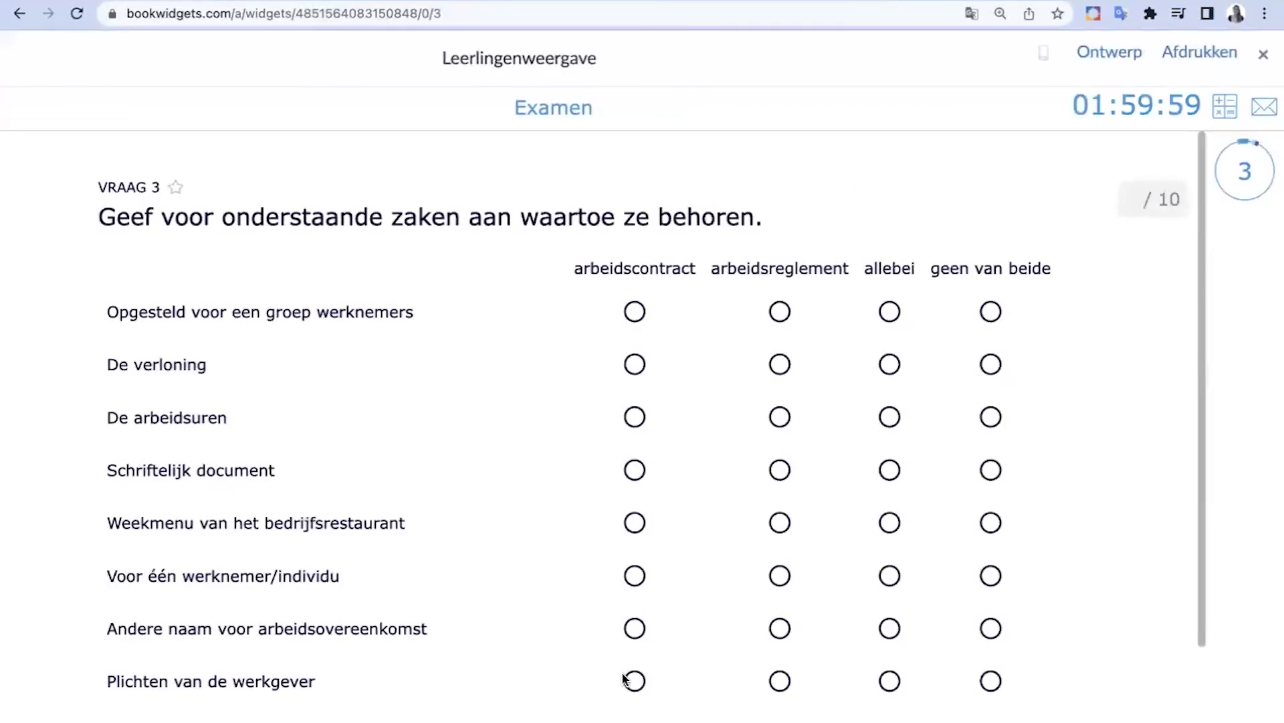
{"action": "left_click", "coordinate": [780, 628]}
{"action": "left_click", "coordinate": [890, 681]}
{"action": "left_click", "coordinate": [990, 681]}
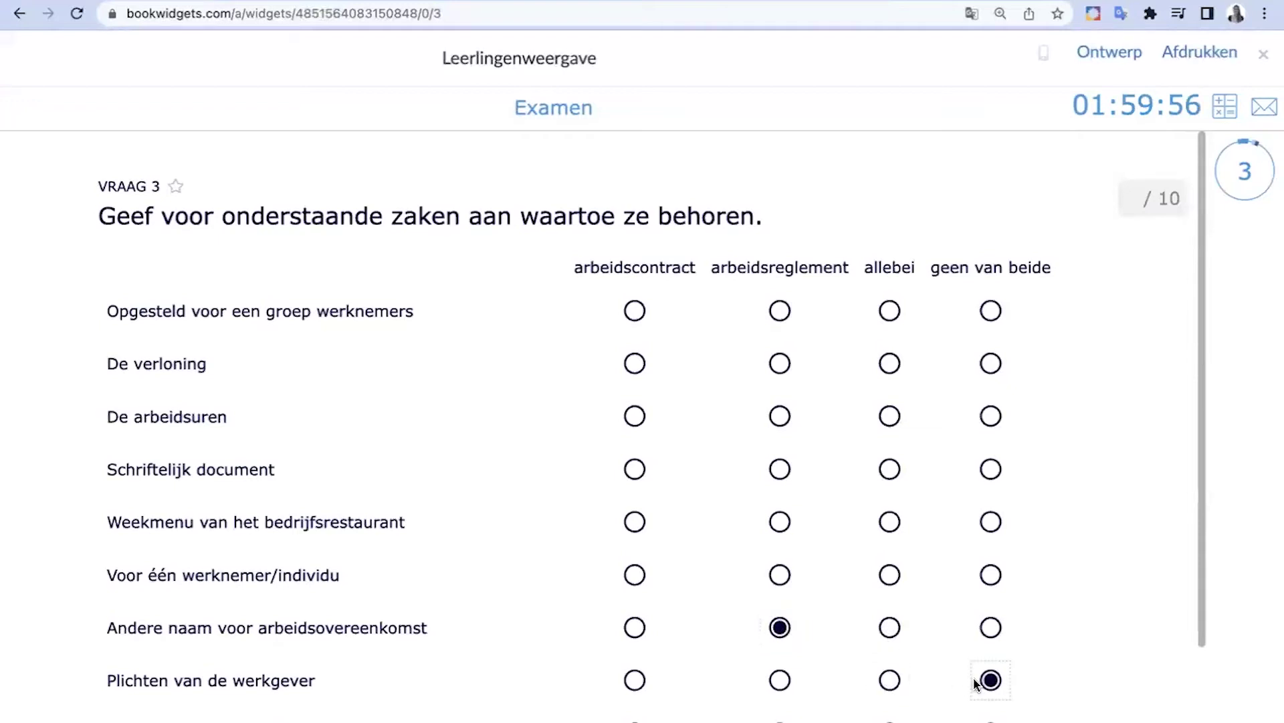
{"action": "scroll", "coordinate": [763, 696], "scroll_direction": "down", "scroll_amount": 3}
{"action": "left_click", "coordinate": [641, 715]}
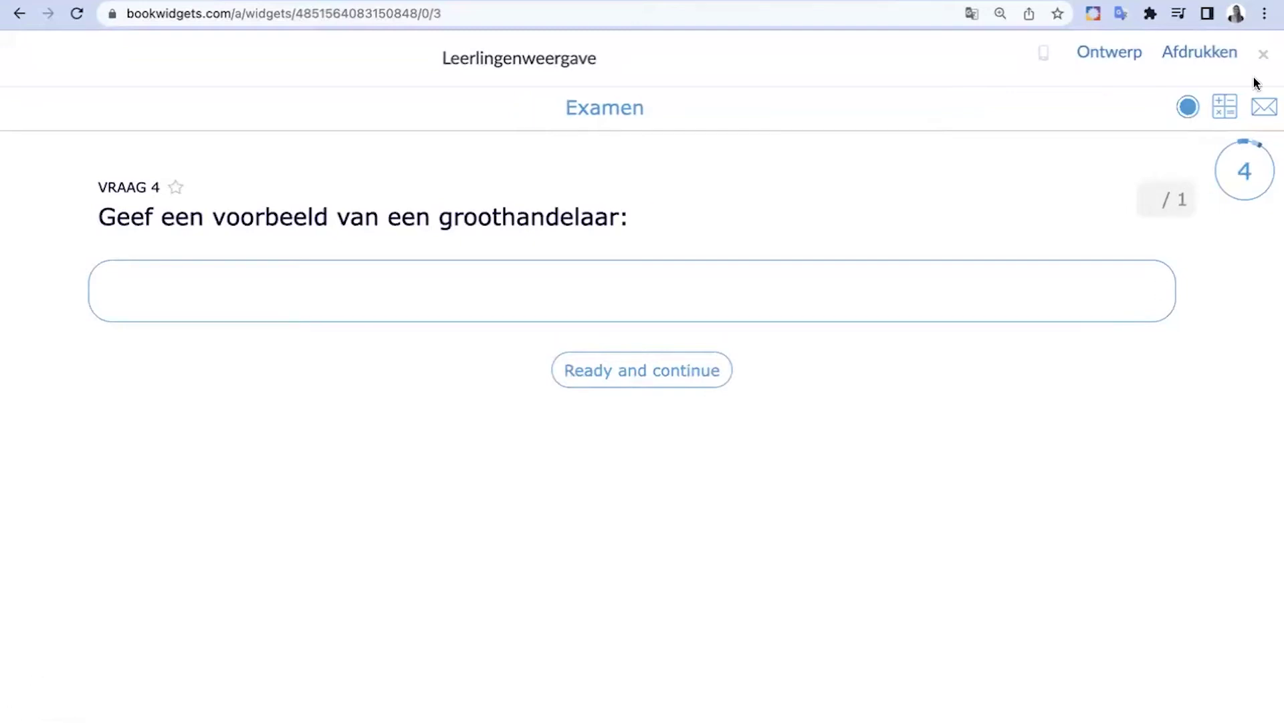
{"action": "left_click", "coordinate": [1264, 55]}
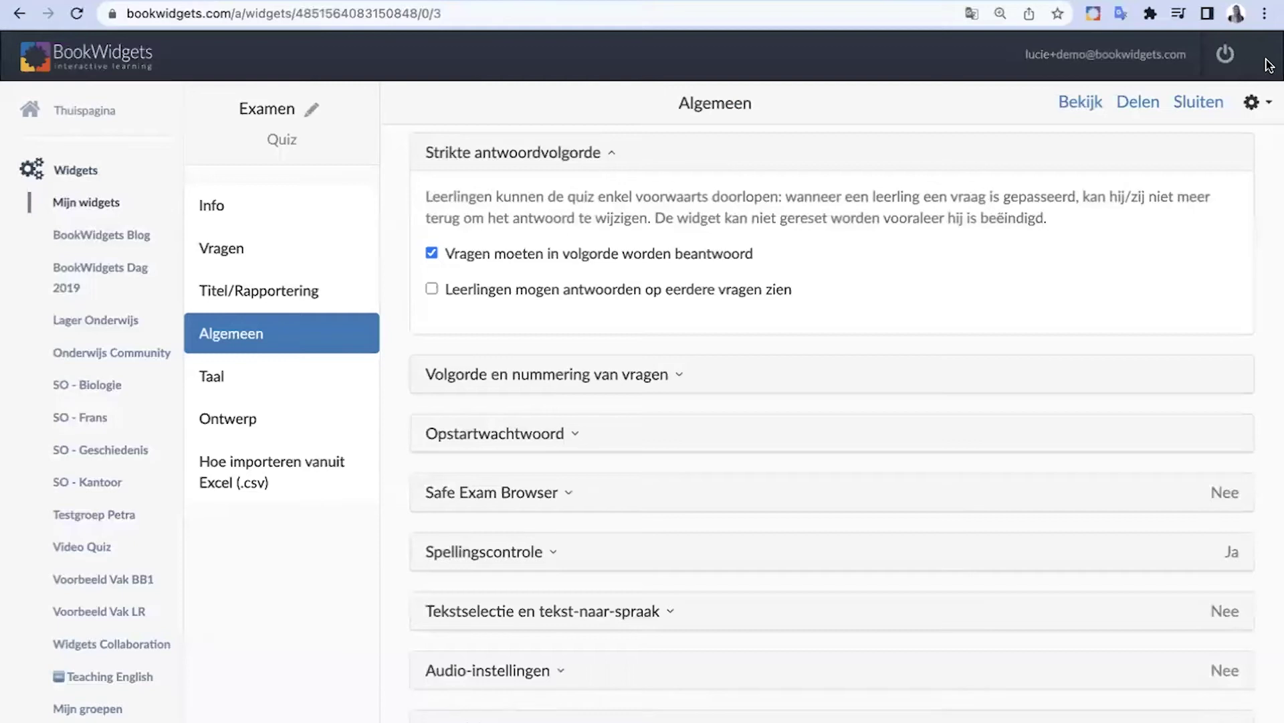
Step: Untick 'Vragen moeten in volgorde worden beantwoord' and expand Volgorde en nummering van vragen
{"action": "left_click", "coordinate": [433, 253]}
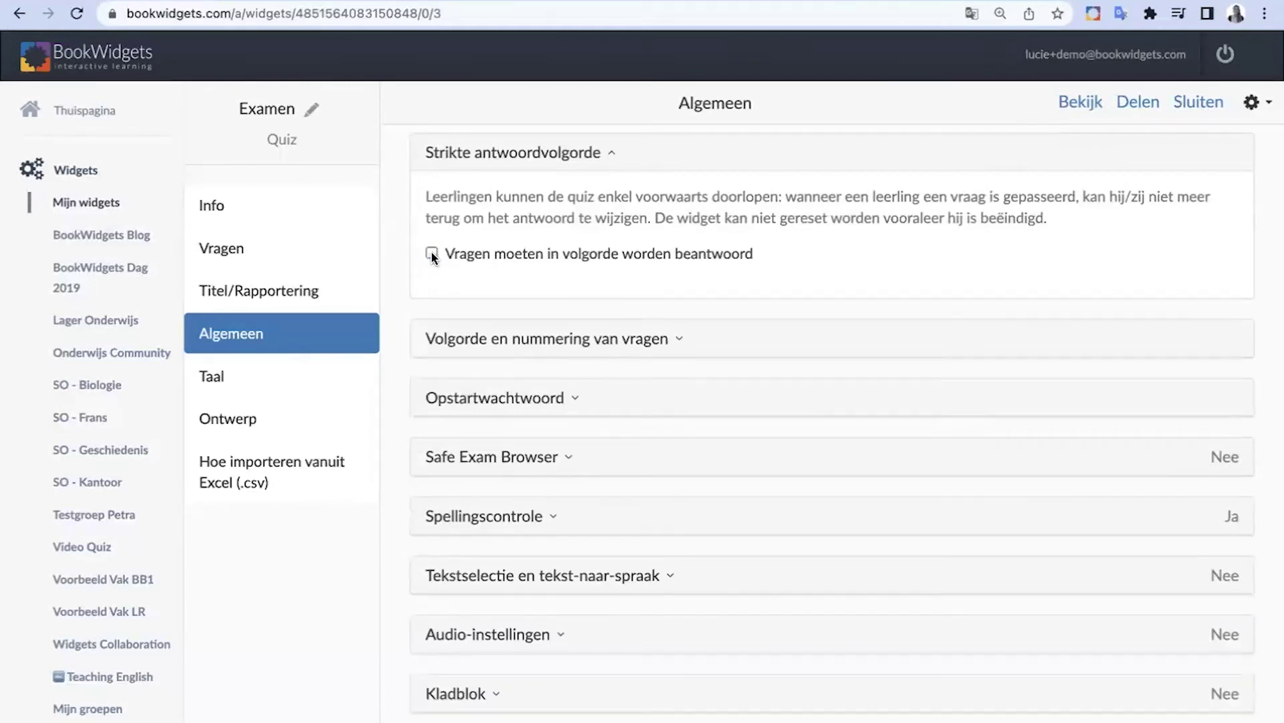
{"action": "left_click", "coordinate": [510, 158]}
{"action": "left_click", "coordinate": [509, 155]}
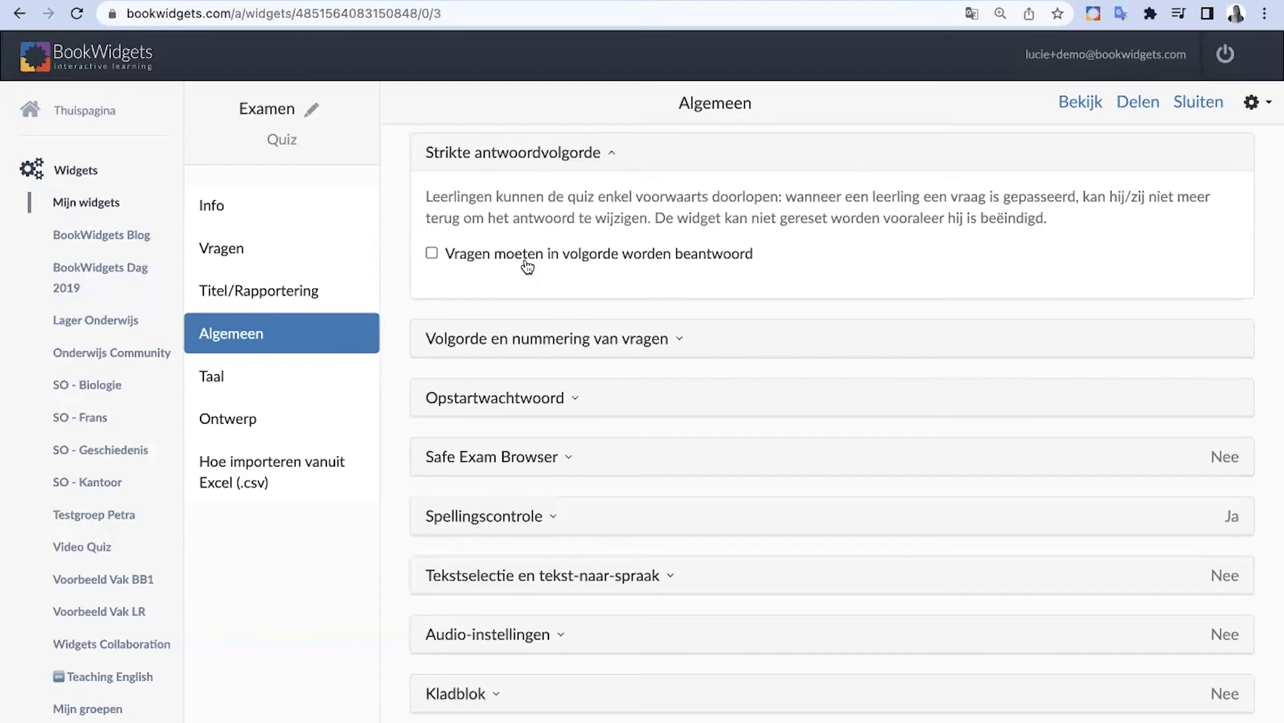
{"action": "left_click", "coordinate": [511, 156]}
{"action": "left_click", "coordinate": [517, 221]}
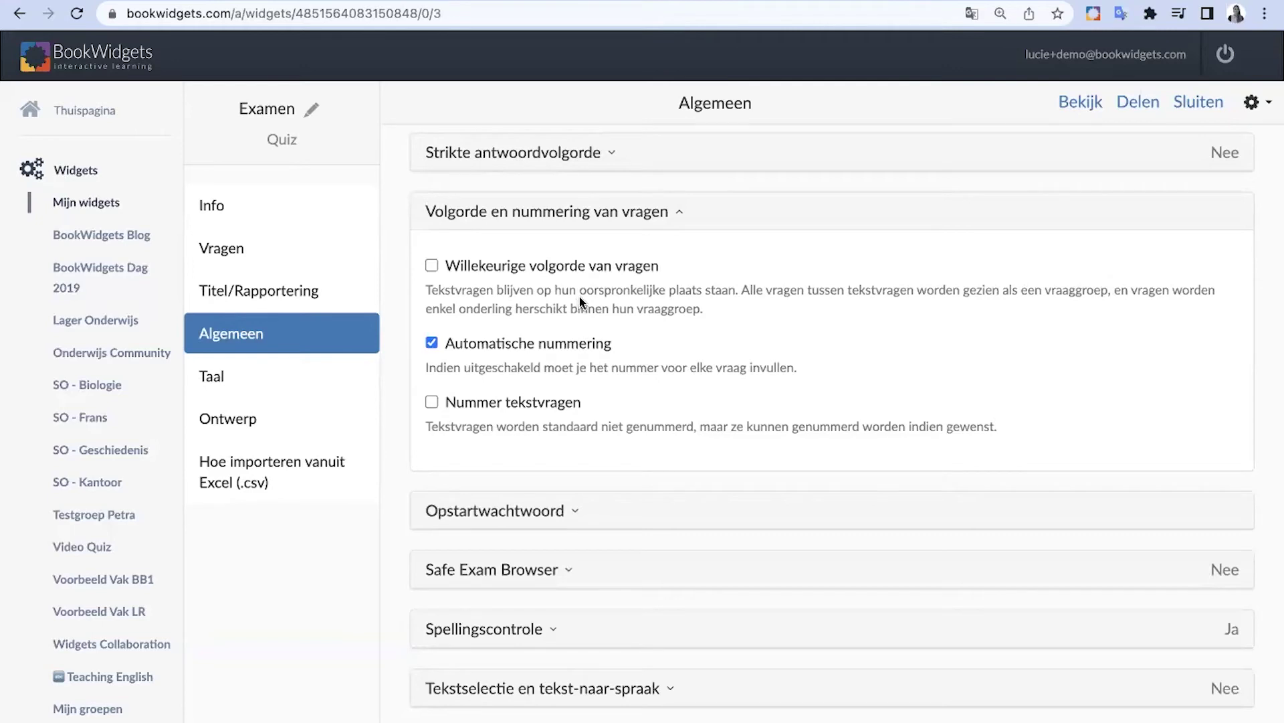
Step: Collapse question numbering, leave the Opstartwachtwoord field empty, and collapse the startup password section
{"action": "left_click", "coordinate": [523, 213]}
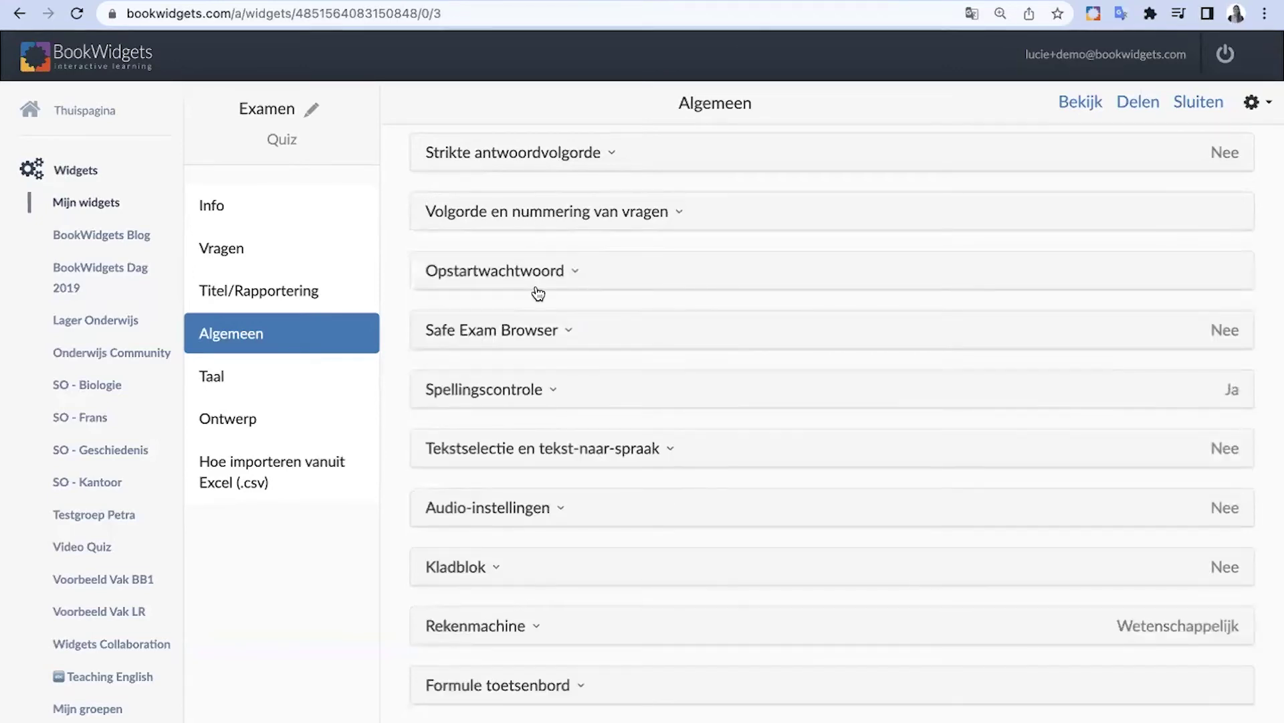
{"action": "scroll", "coordinate": [538, 293], "scroll_direction": "down", "scroll_amount": 1}
{"action": "left_click", "coordinate": [535, 252]}
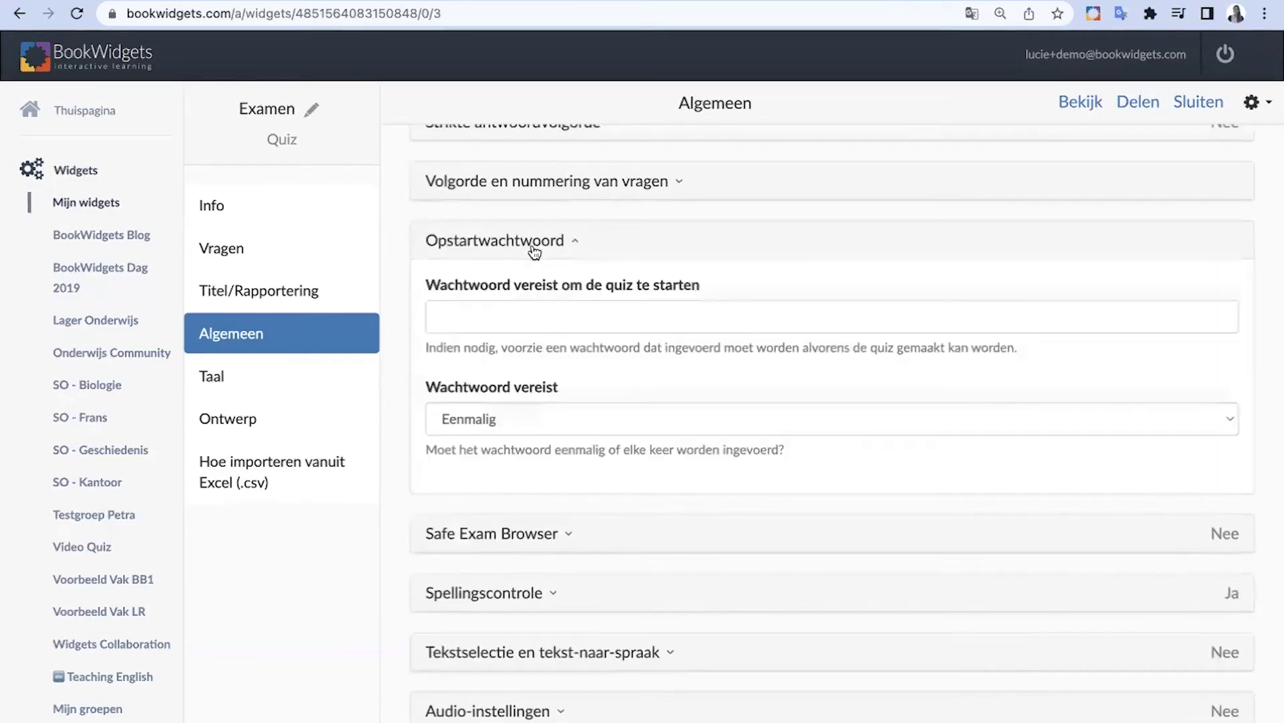
{"action": "left_click", "coordinate": [526, 310]}
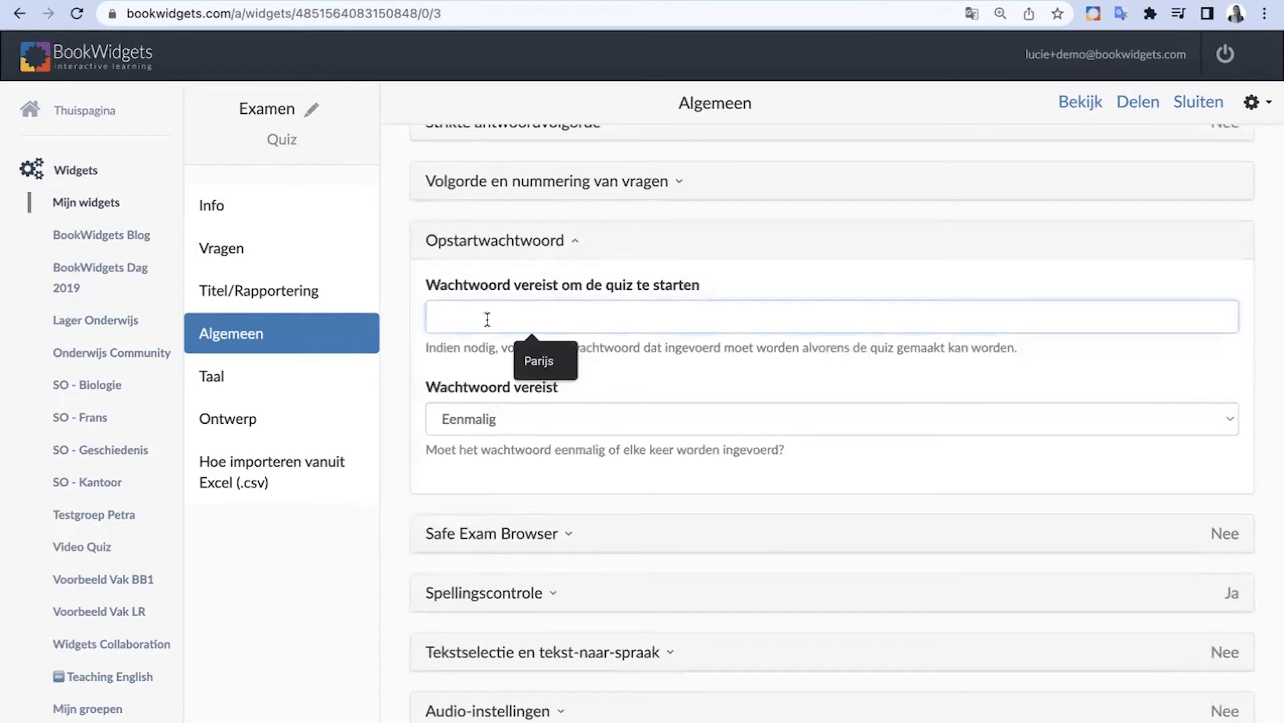
{"action": "left_click", "coordinate": [465, 342]}
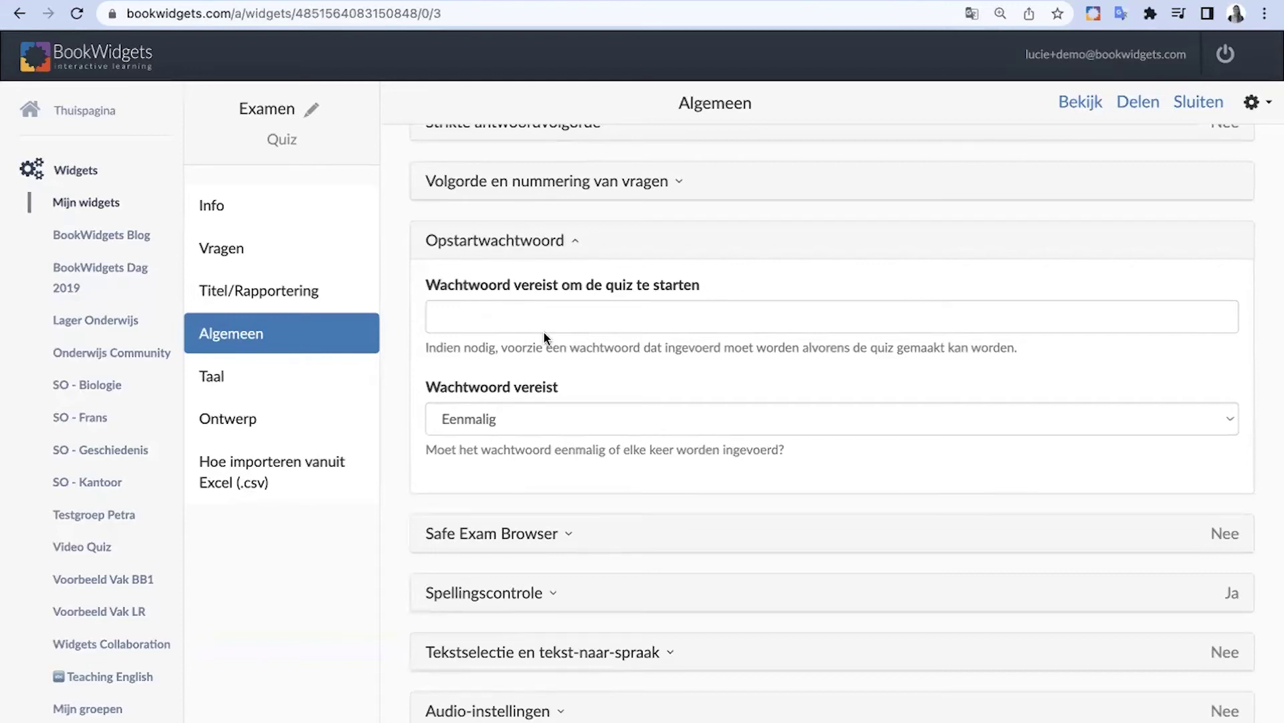
{"action": "left_click", "coordinate": [502, 254]}
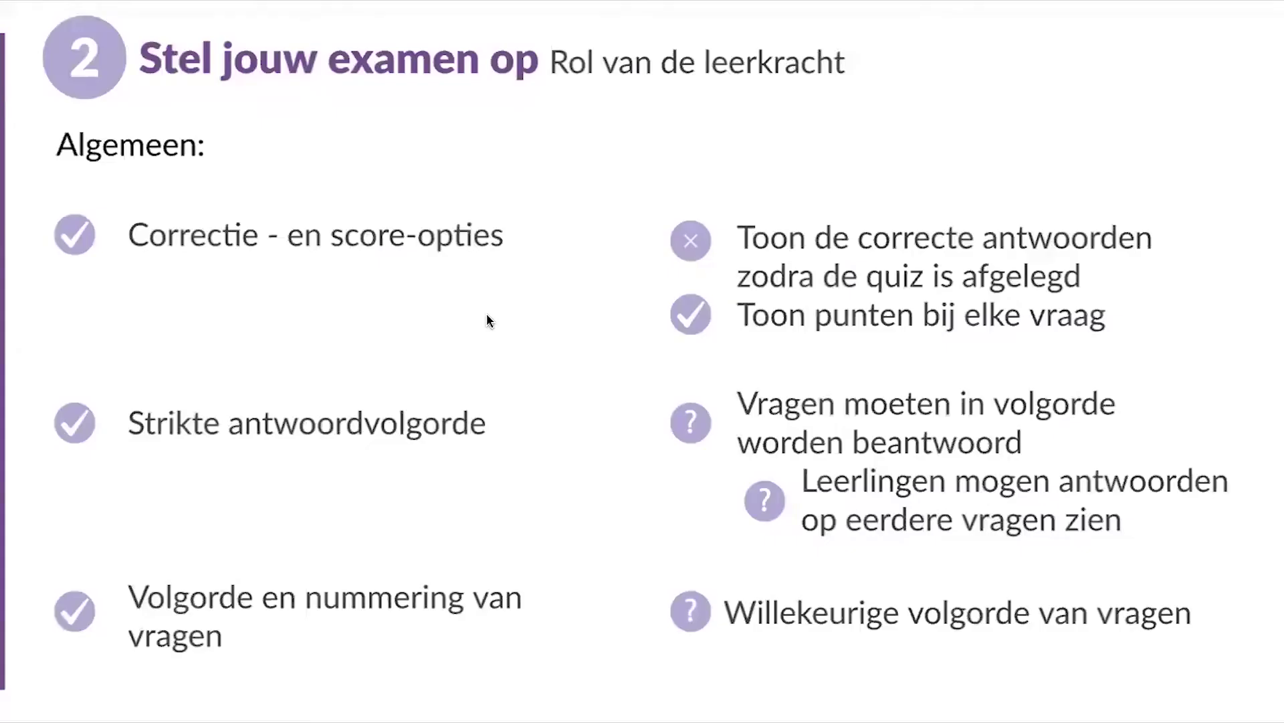
Step: Advance the slide, then tick 'In Safe Exam Browser openen' in the Safe Exam Browser section
{"action": "key", "text": "Right"}
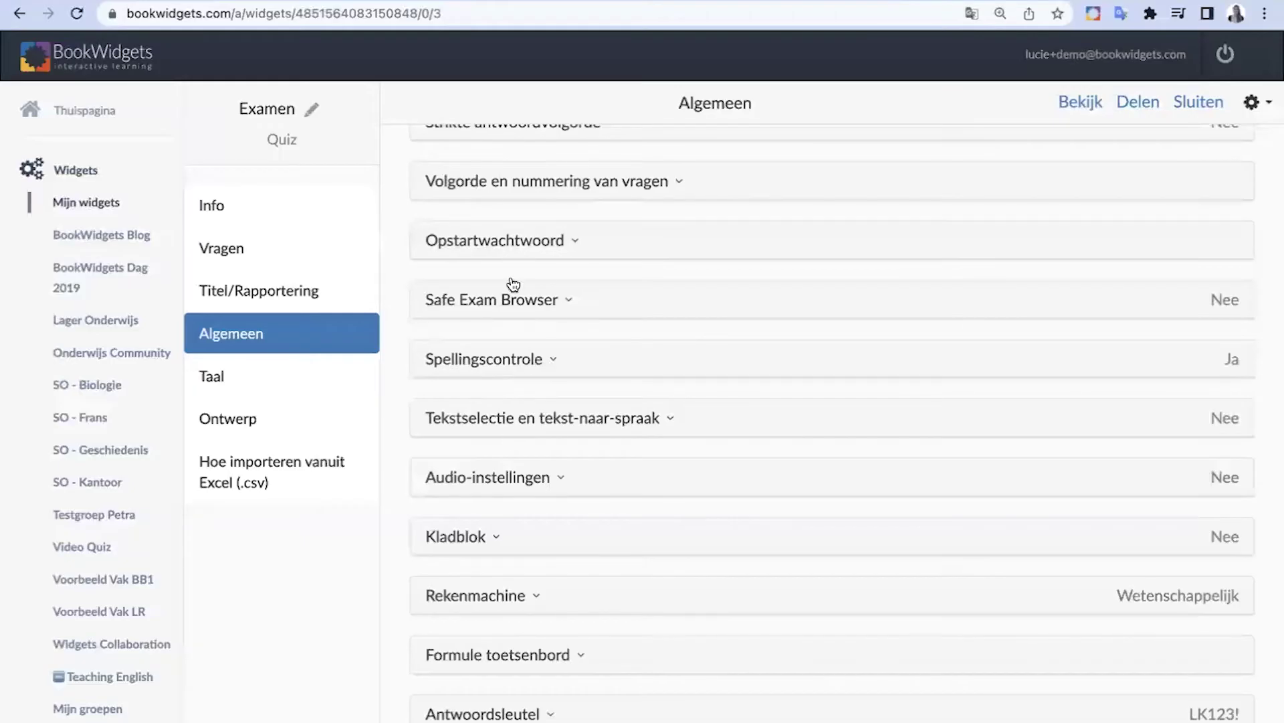
{"action": "left_click", "coordinate": [513, 302]}
{"action": "scroll", "coordinate": [508, 322], "scroll_direction": "down", "scroll_amount": 3}
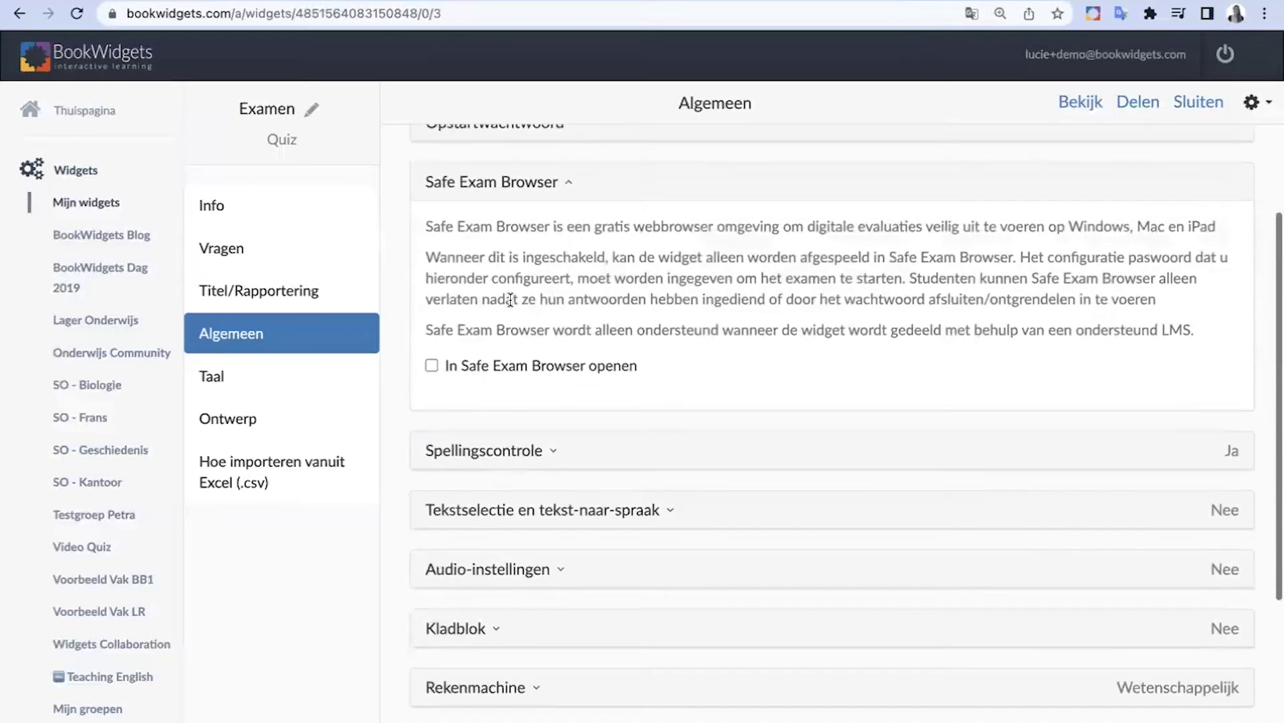
{"action": "left_click", "coordinate": [435, 364]}
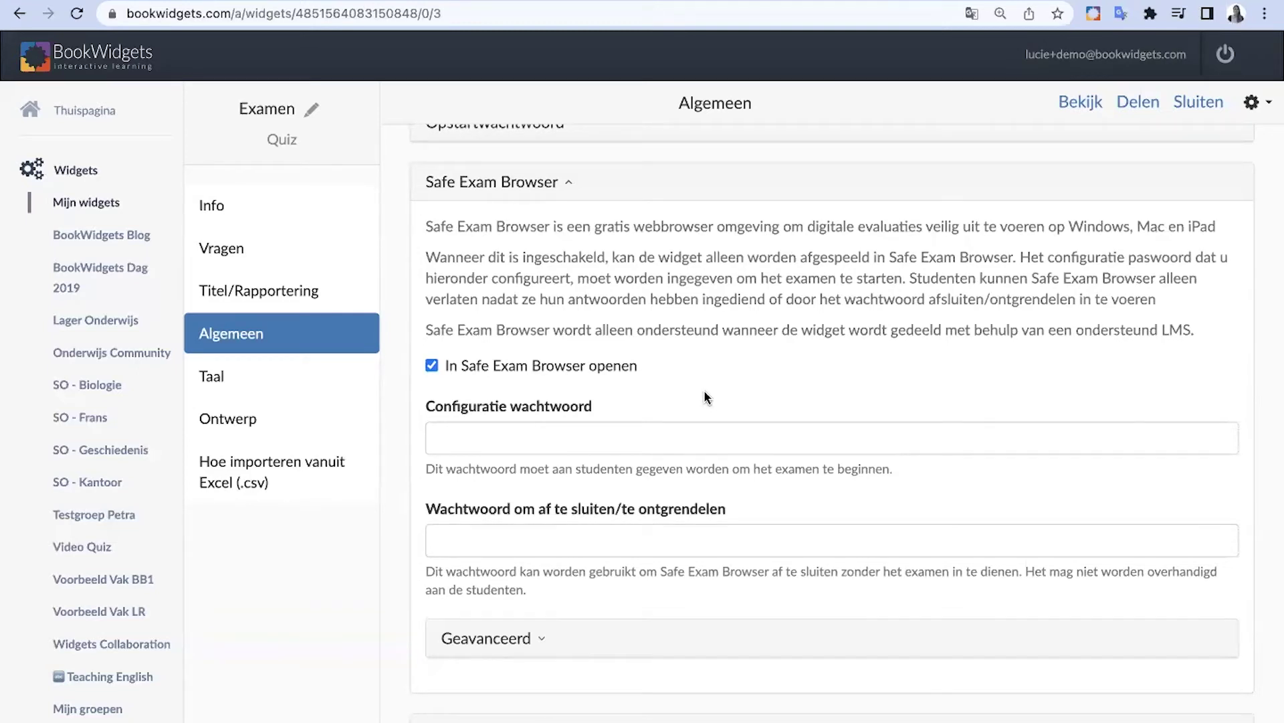
{"action": "left_click", "coordinate": [524, 436]}
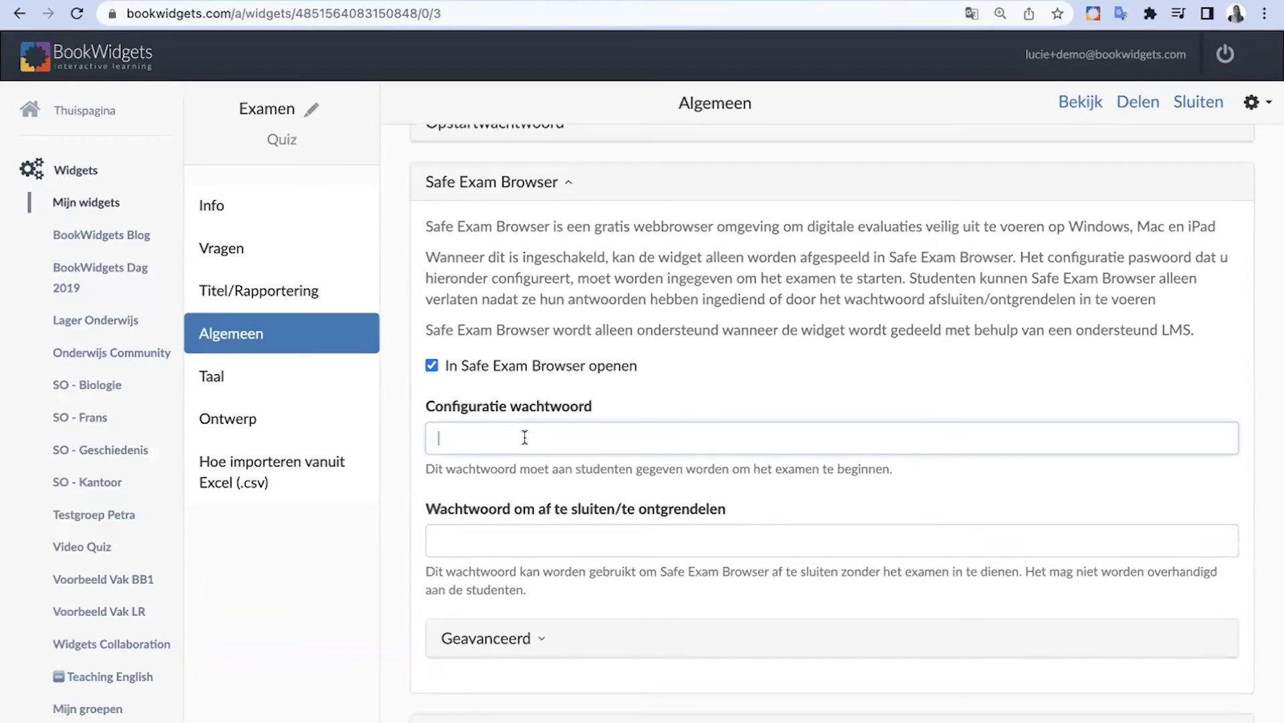
Step: Enter the Safe Exam Browser configuration password and the quit/unlock password
{"action": "type", "text": "start"}
{"action": "left_click", "coordinate": [457, 549]}
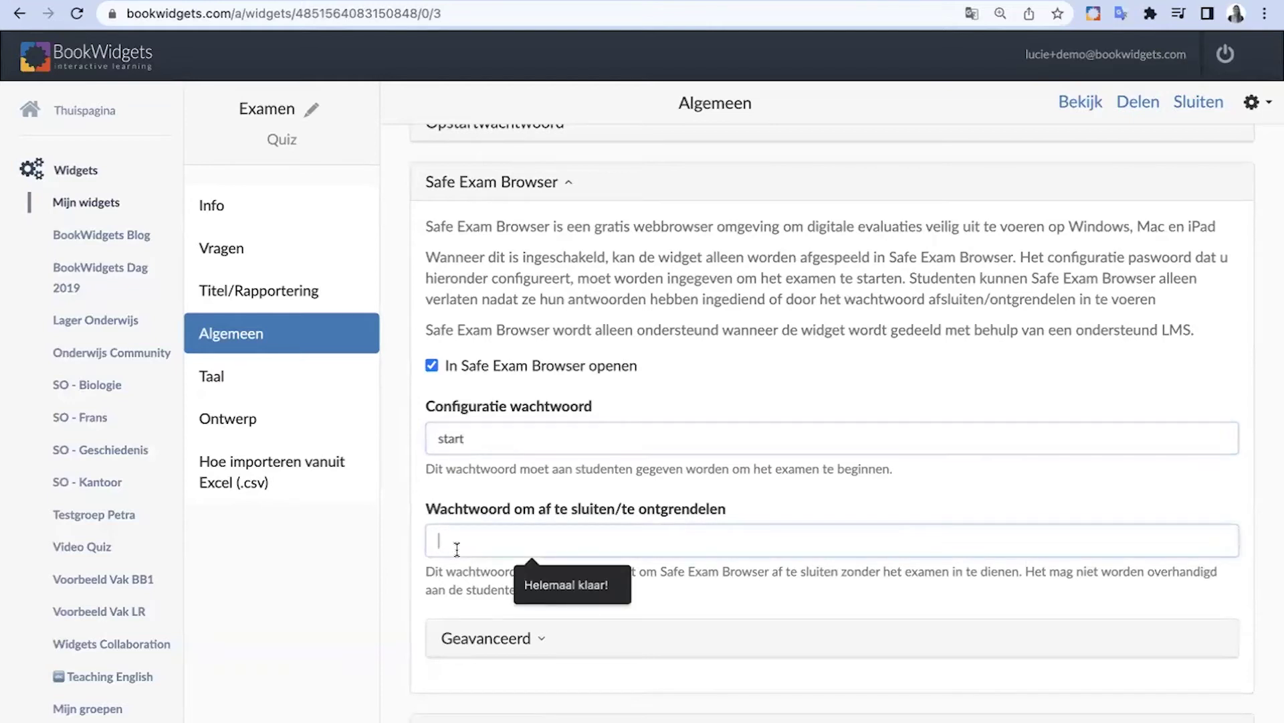
{"action": "type", "text": "quit"}
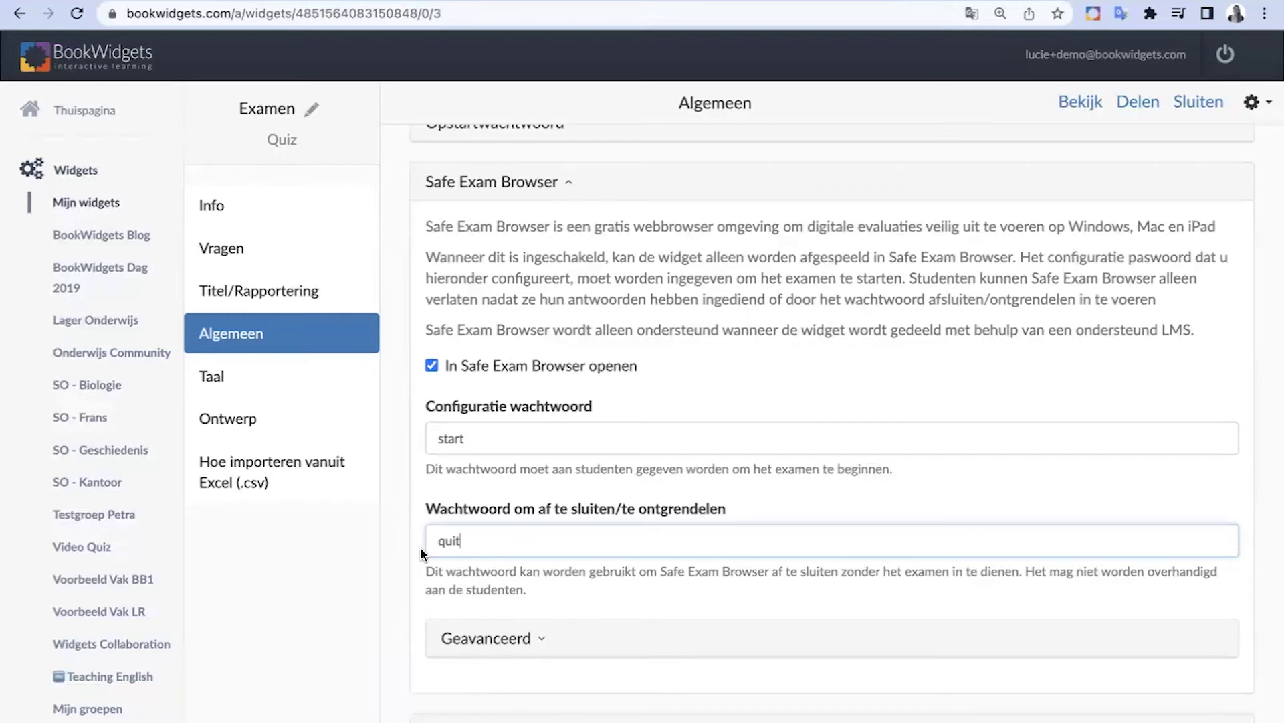
Step: Expand the Geavanceerd SEB options, close the template-file menu without adding a file, and collapse them again
{"action": "left_click", "coordinate": [512, 641]}
{"action": "scroll", "coordinate": [511, 641], "scroll_direction": "down", "scroll_amount": 3}
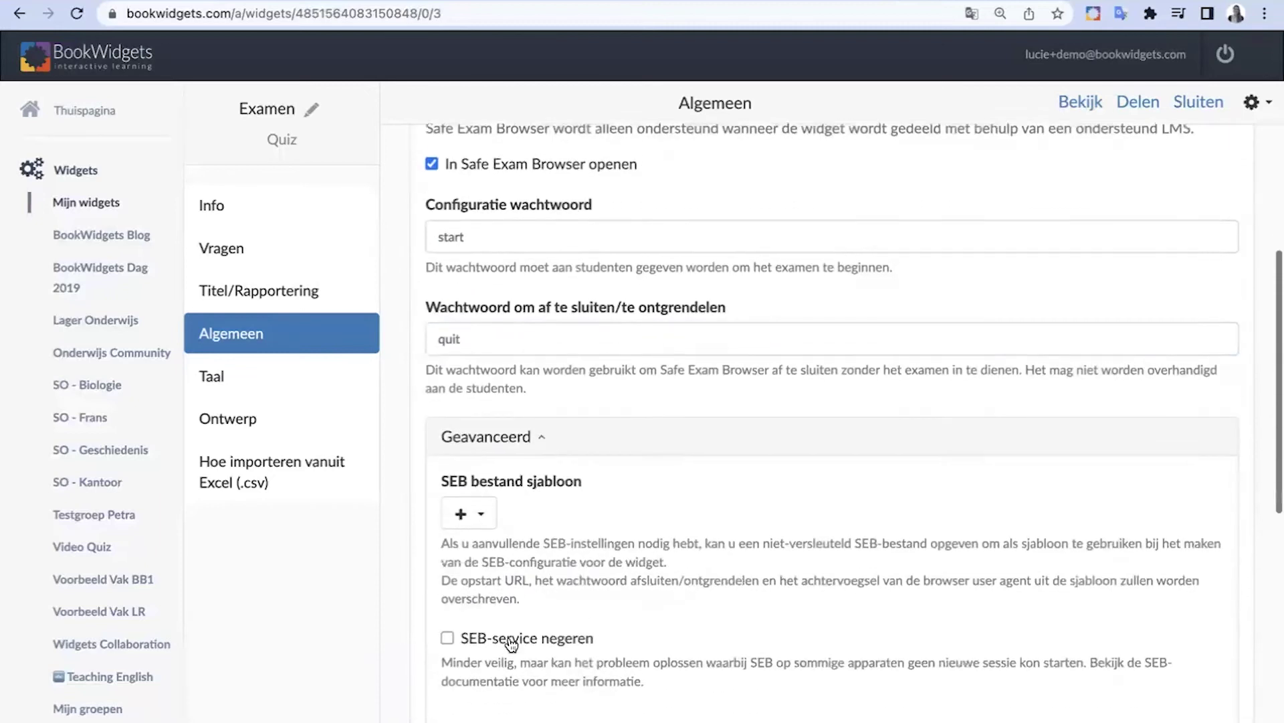
{"action": "scroll", "coordinate": [521, 603], "scroll_direction": "up", "scroll_amount": 2}
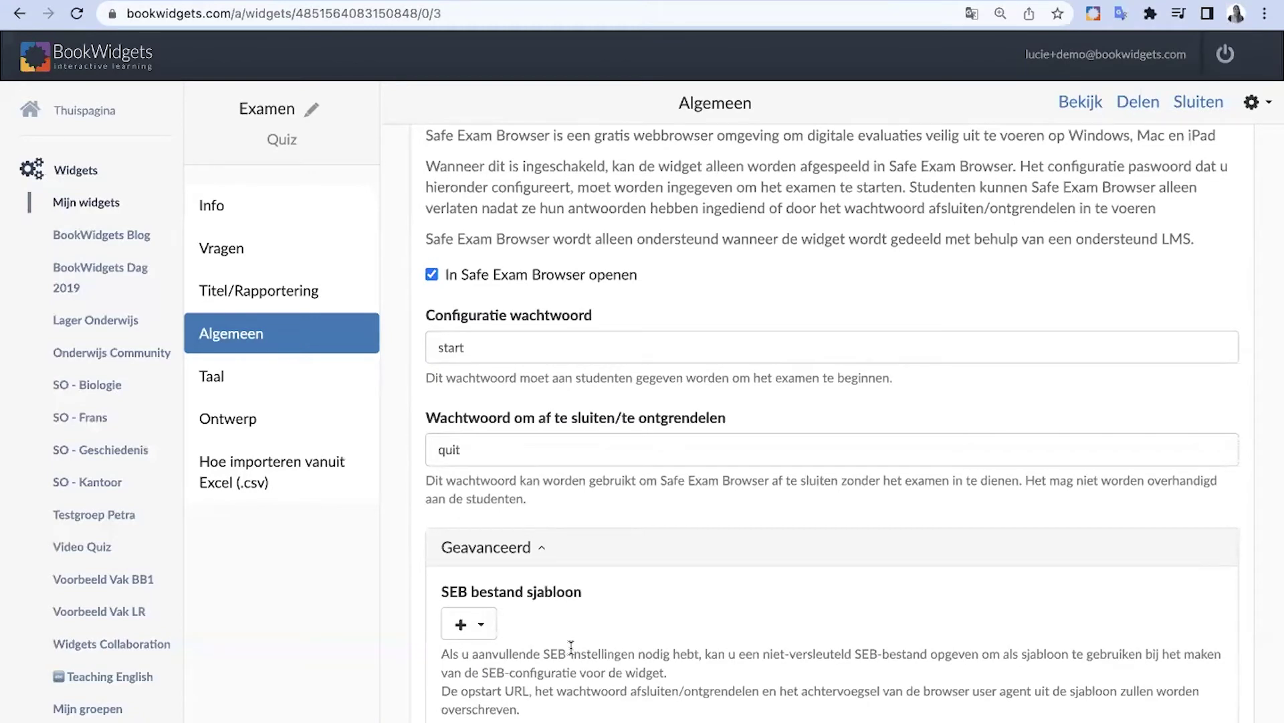
{"action": "left_click", "coordinate": [481, 641]}
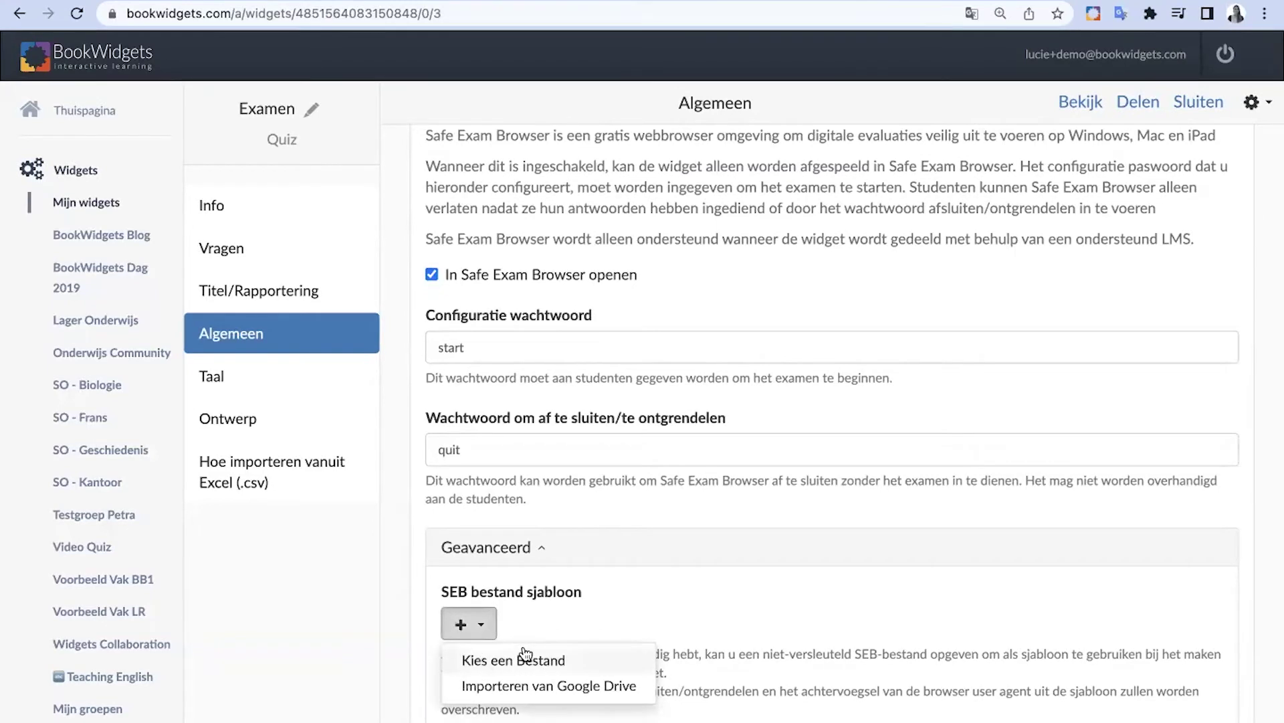
{"action": "left_click", "coordinate": [548, 623]}
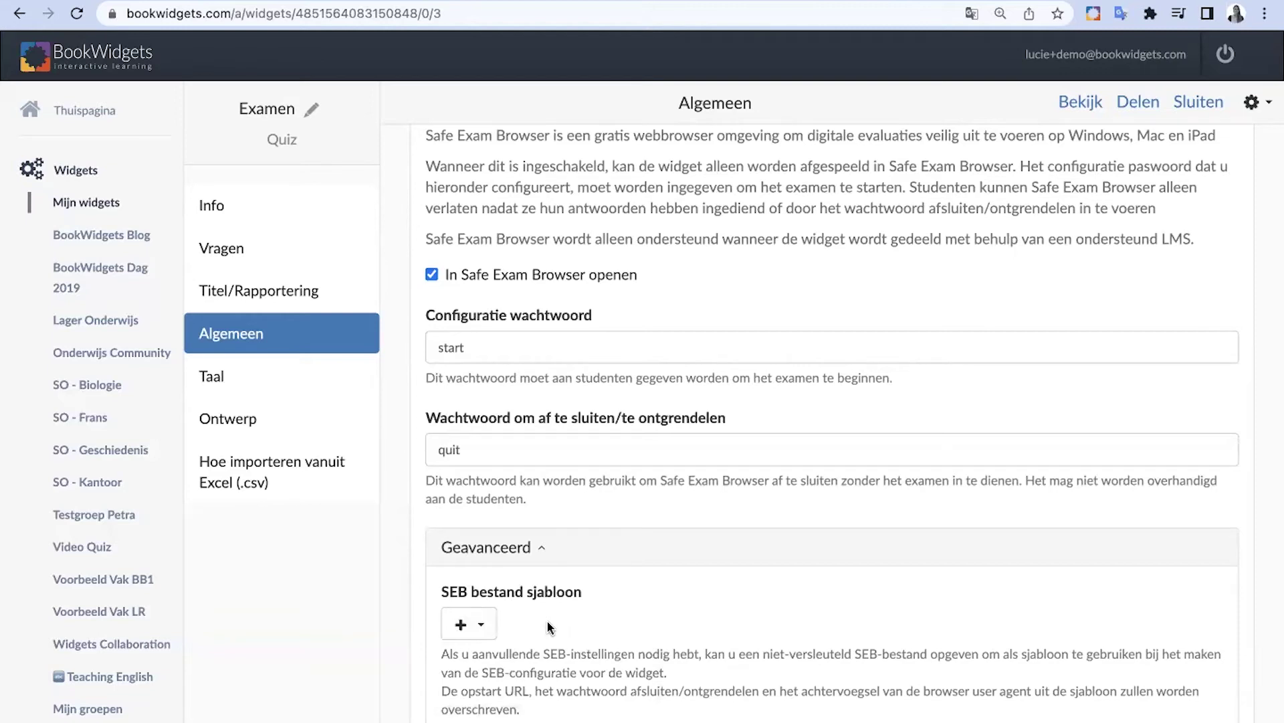
{"action": "scroll", "coordinate": [547, 620], "scroll_direction": "down", "scroll_amount": 1}
{"action": "left_click", "coordinate": [498, 559]}
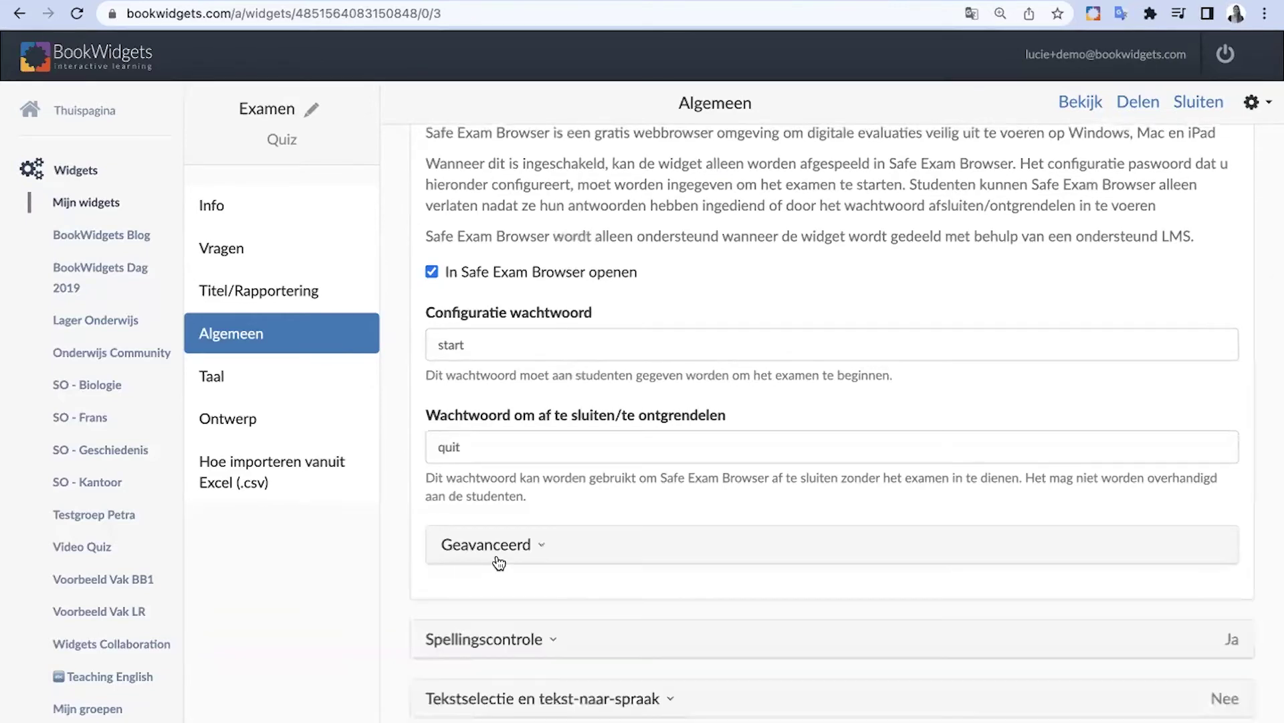
Step: Leave 'In Safe Exam Browser openen' unticked and expand the Spellingscontrole settings
{"action": "left_click", "coordinate": [432, 274]}
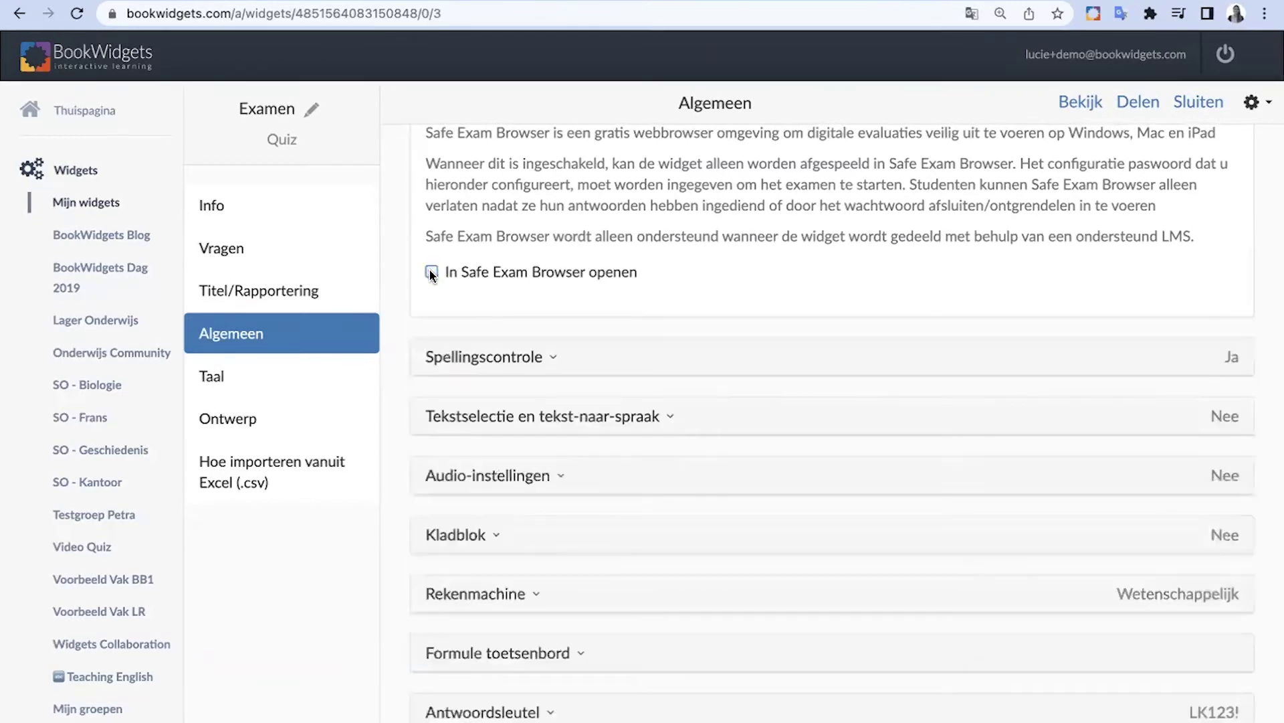
{"action": "left_click", "coordinate": [431, 272]}
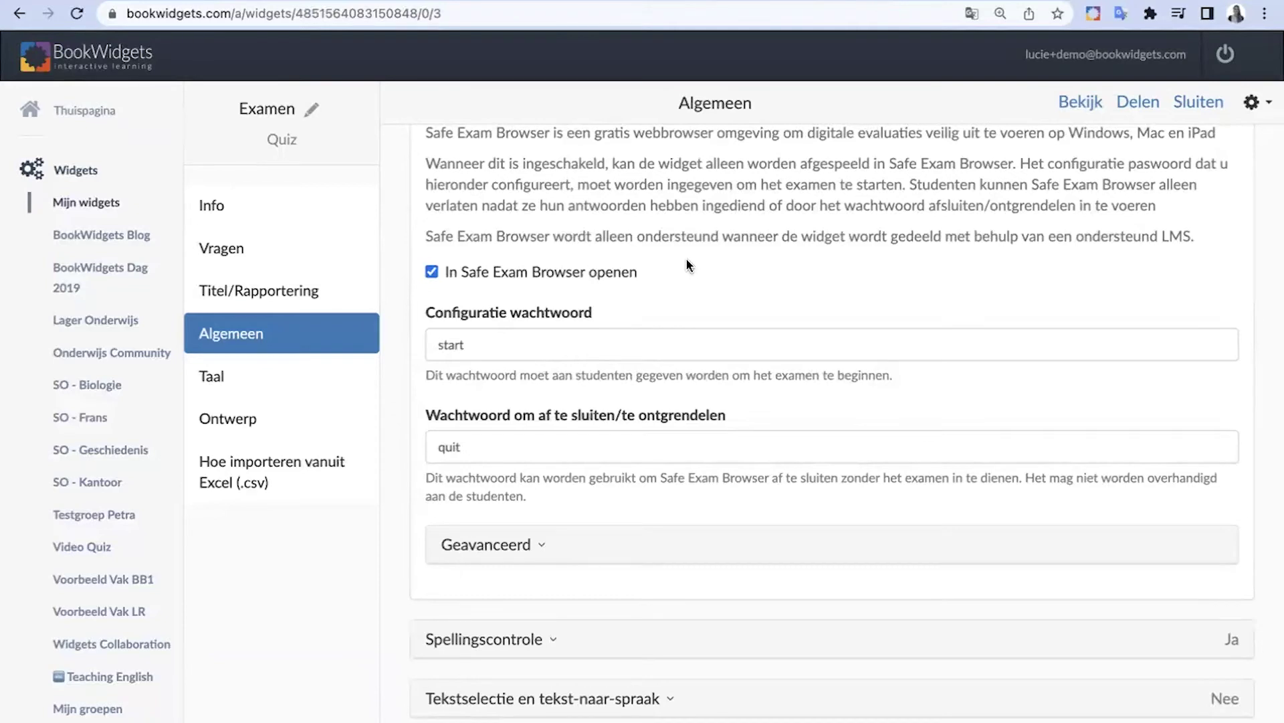
{"action": "left_click", "coordinate": [432, 272]}
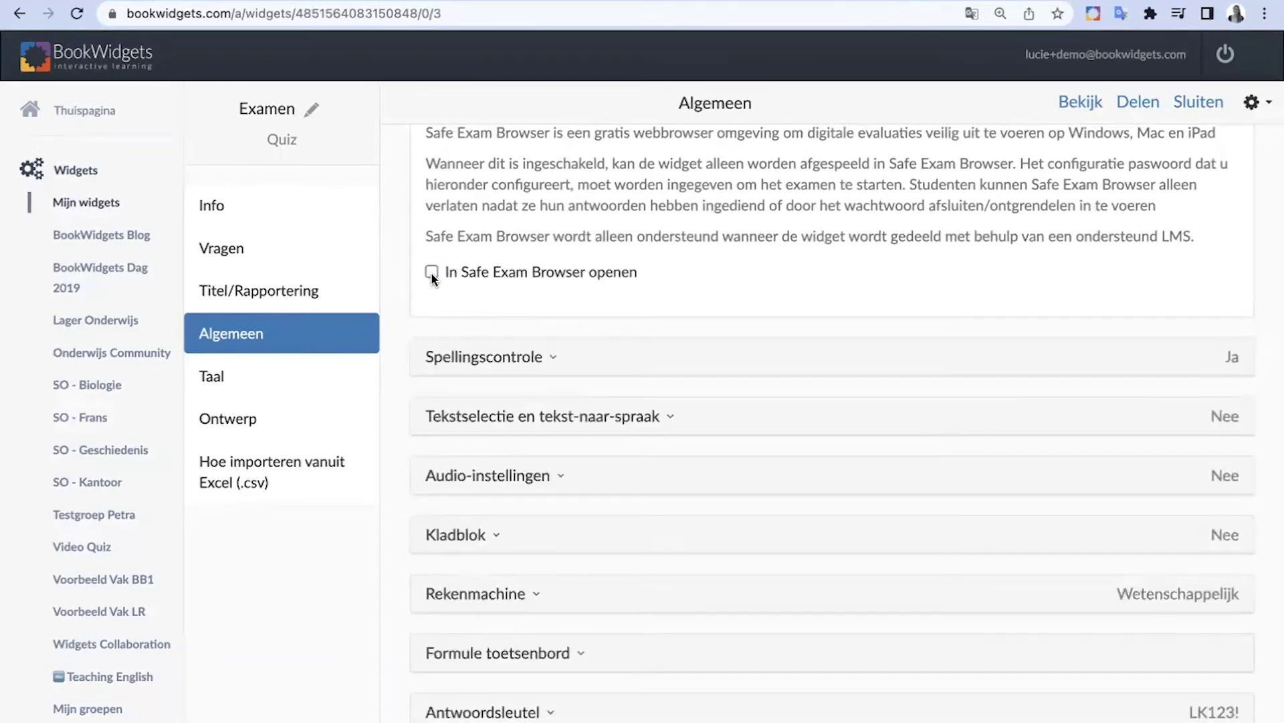
{"action": "left_click", "coordinate": [470, 360]}
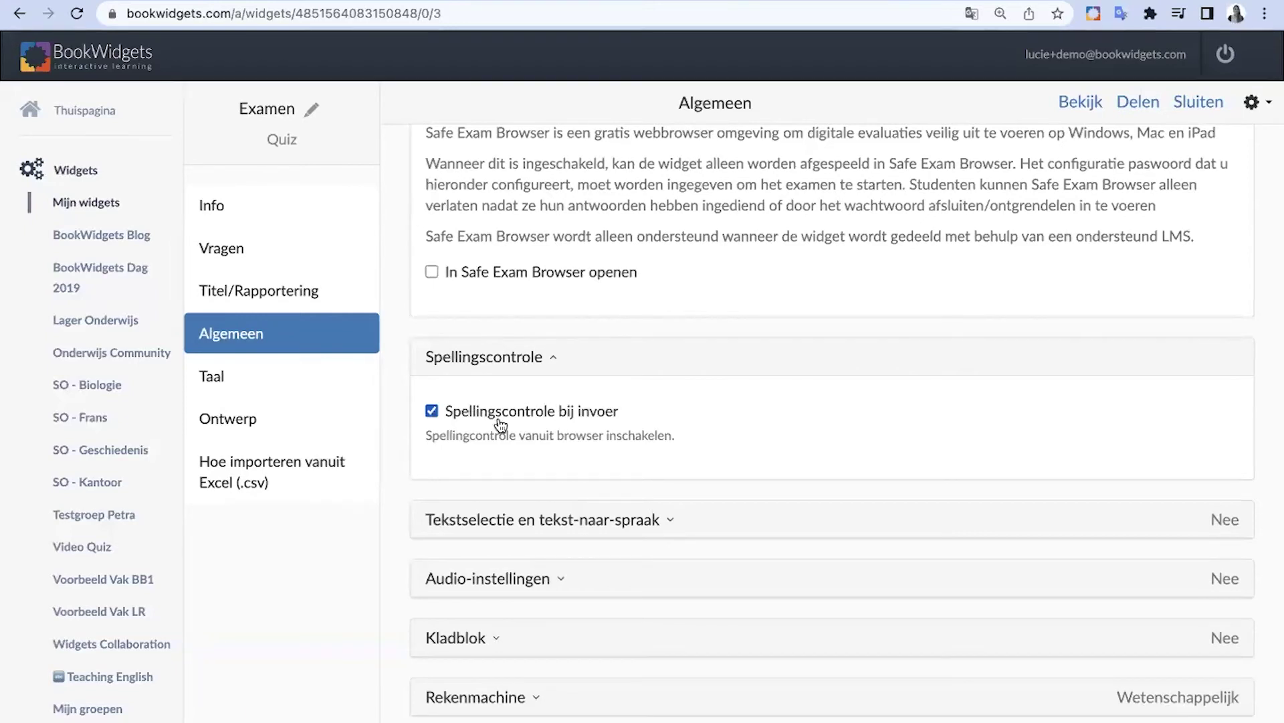
{"action": "scroll", "coordinate": [501, 426], "scroll_direction": "down", "scroll_amount": 3}
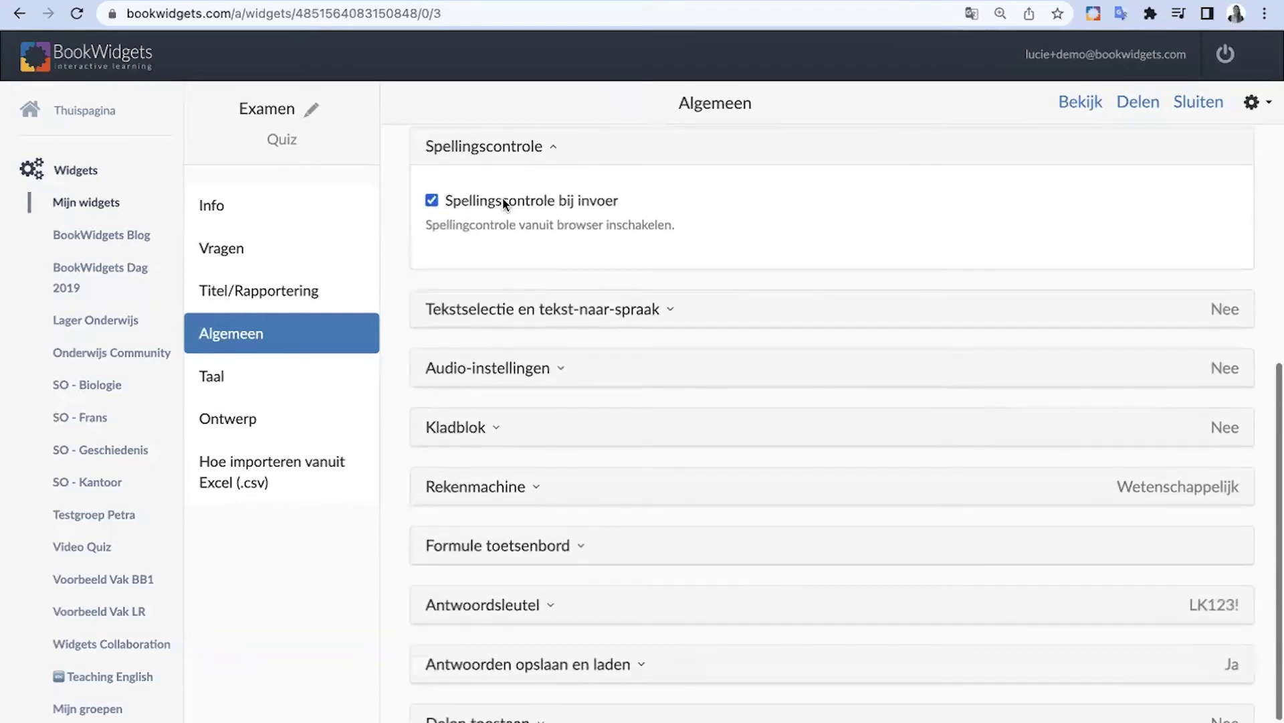
Step: Expand 'Tekstselectie en tekst-naar-spraak', keep 'Sta tekstselectie toe' unticked, and start the student preview
{"action": "left_click", "coordinate": [498, 182]}
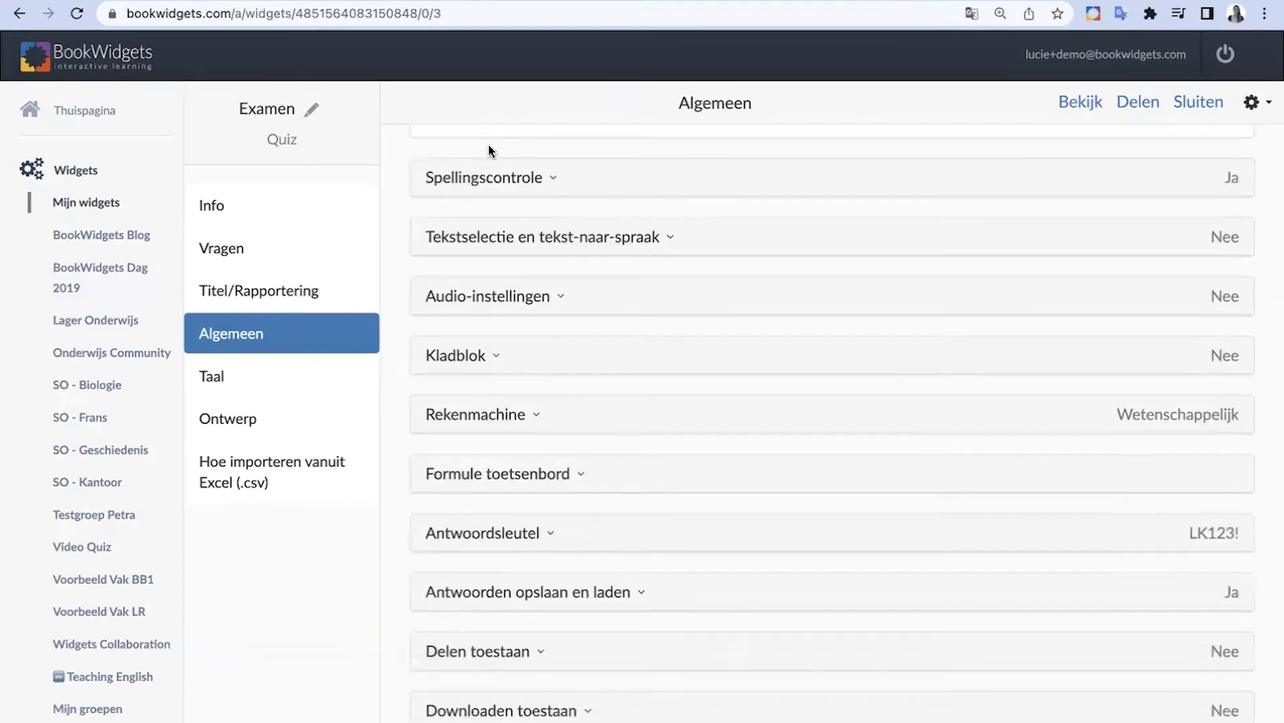
{"action": "left_click", "coordinate": [473, 239]}
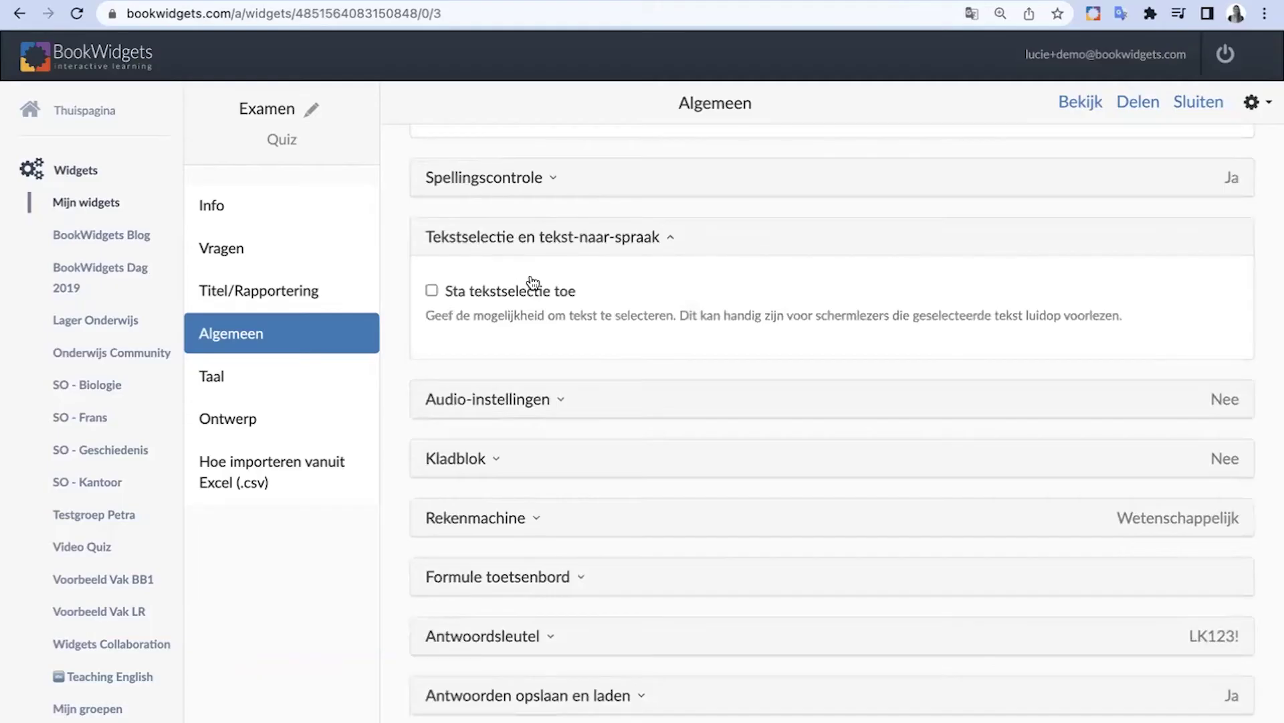
{"action": "left_click", "coordinate": [484, 296]}
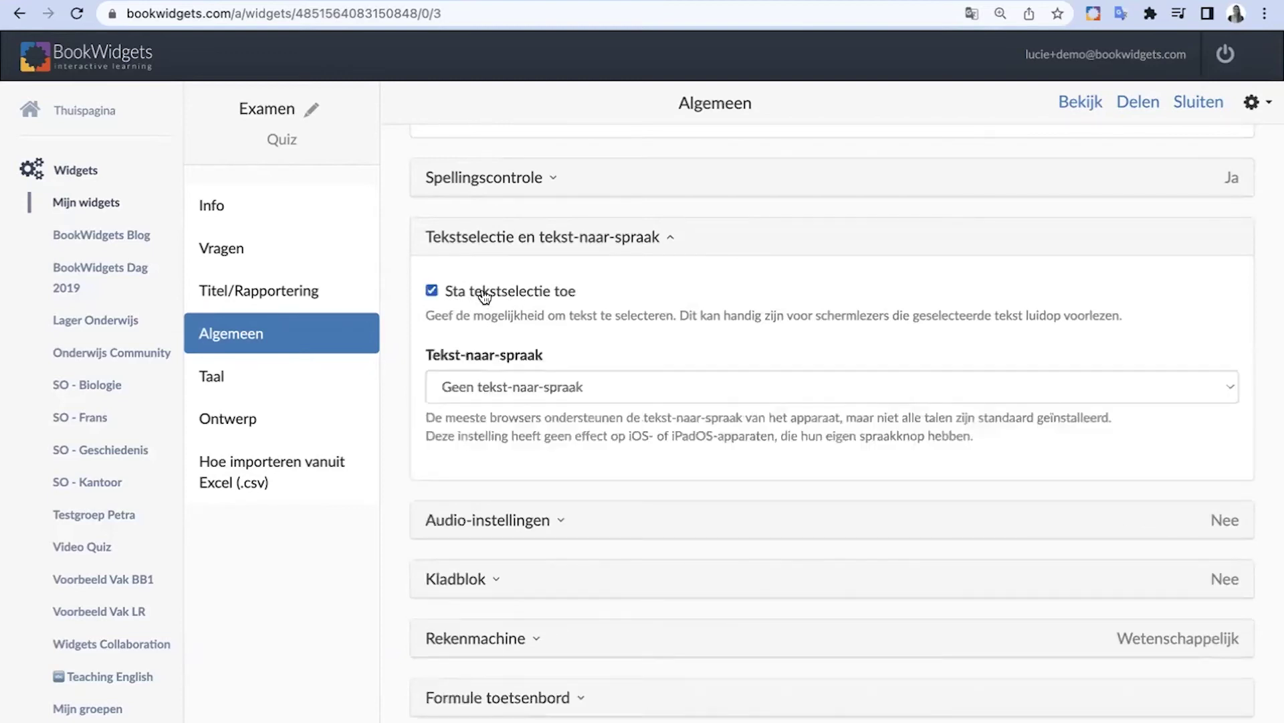
{"action": "left_click", "coordinate": [484, 297]}
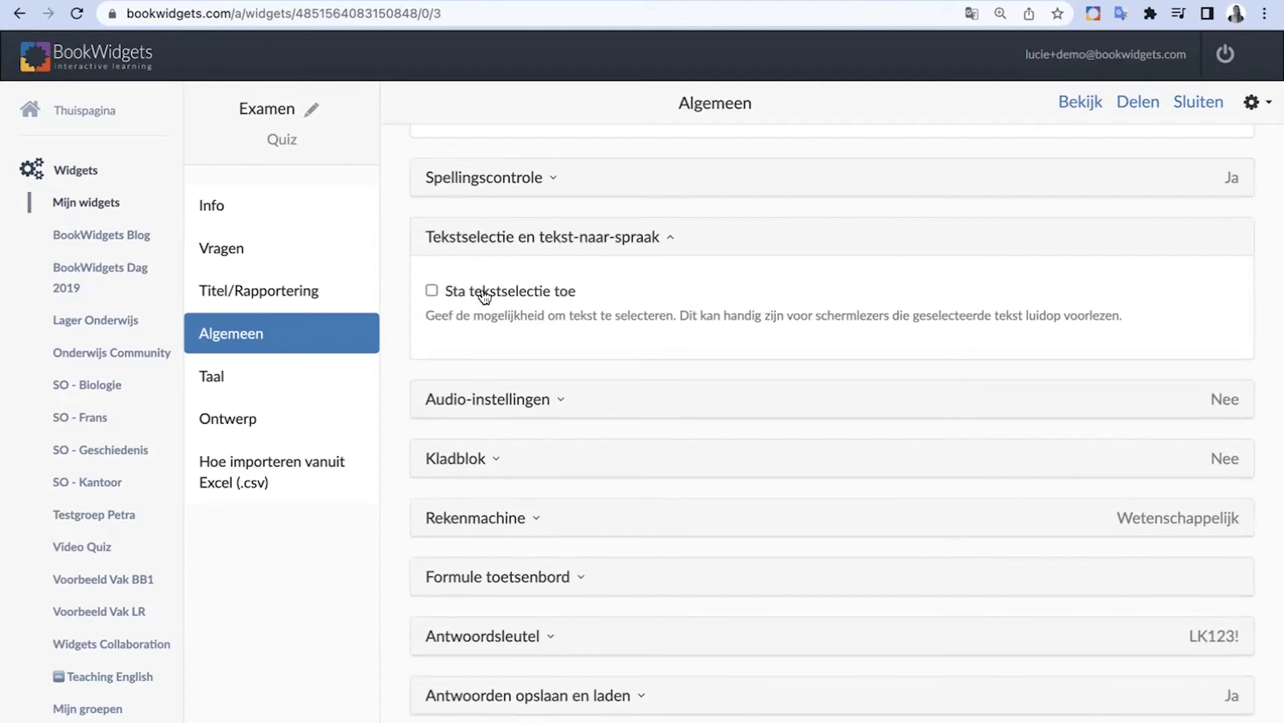
{"action": "left_click", "coordinate": [1081, 103]}
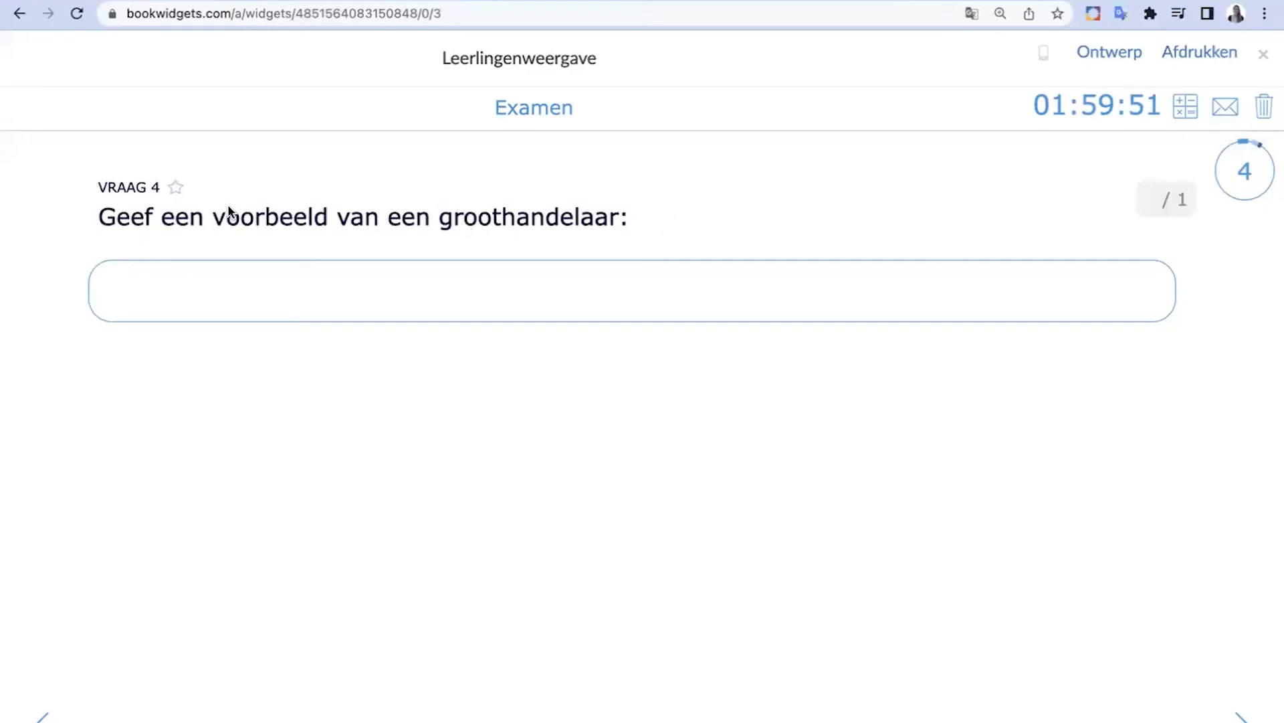
{"action": "mouse_move", "coordinate": [1092, 3]}
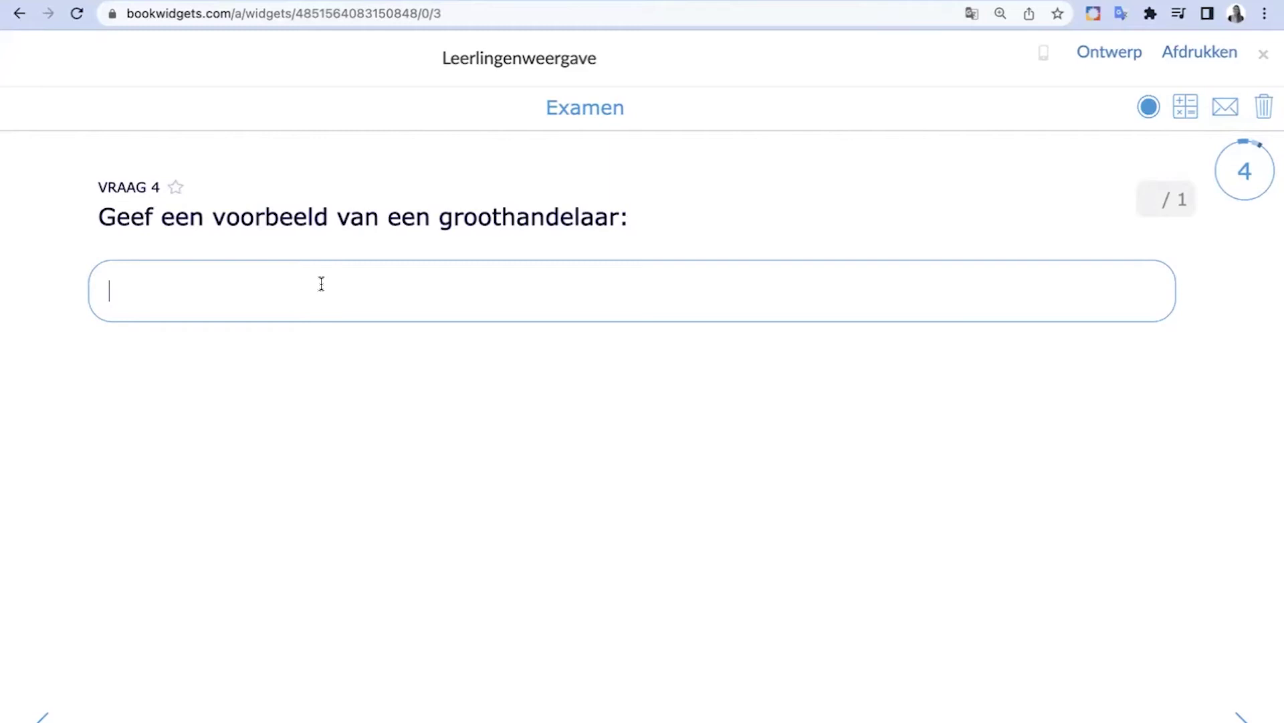
{"action": "left_click", "coordinate": [1264, 54]}
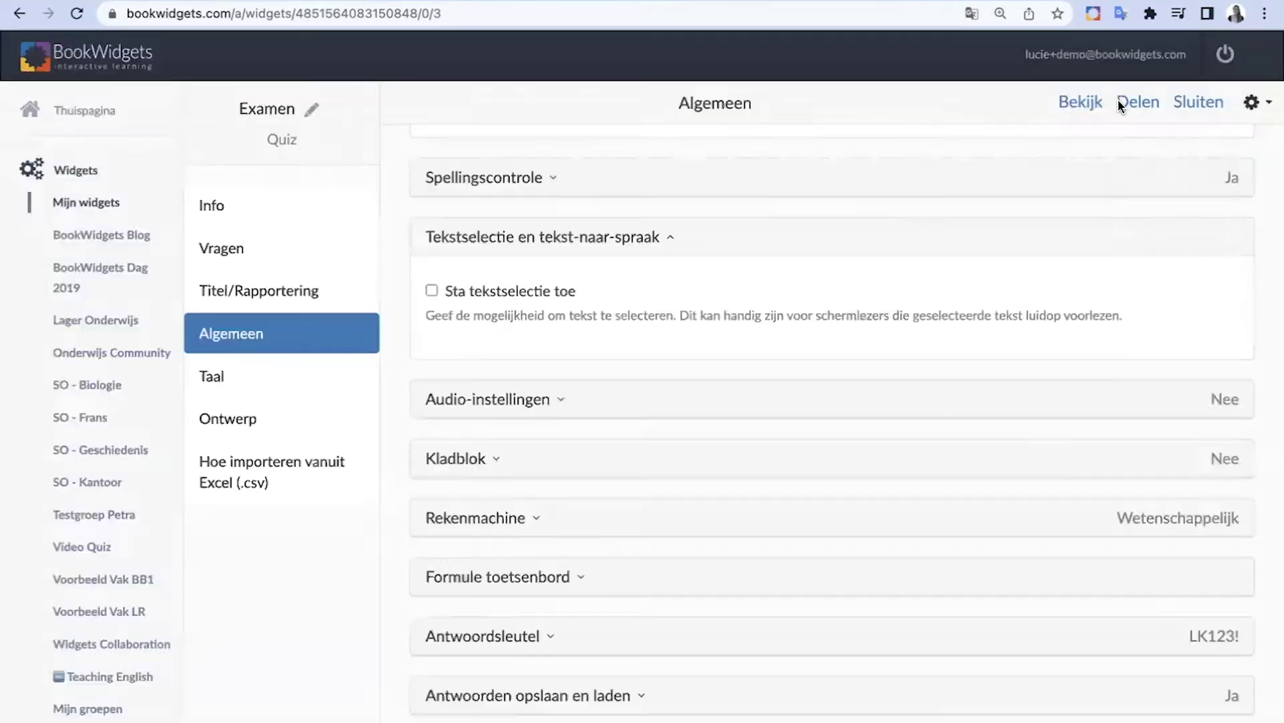
Step: Tick 'Sta tekstselectie toe', then highlight question 4's text in the student preview and close it
{"action": "left_click", "coordinate": [431, 289]}
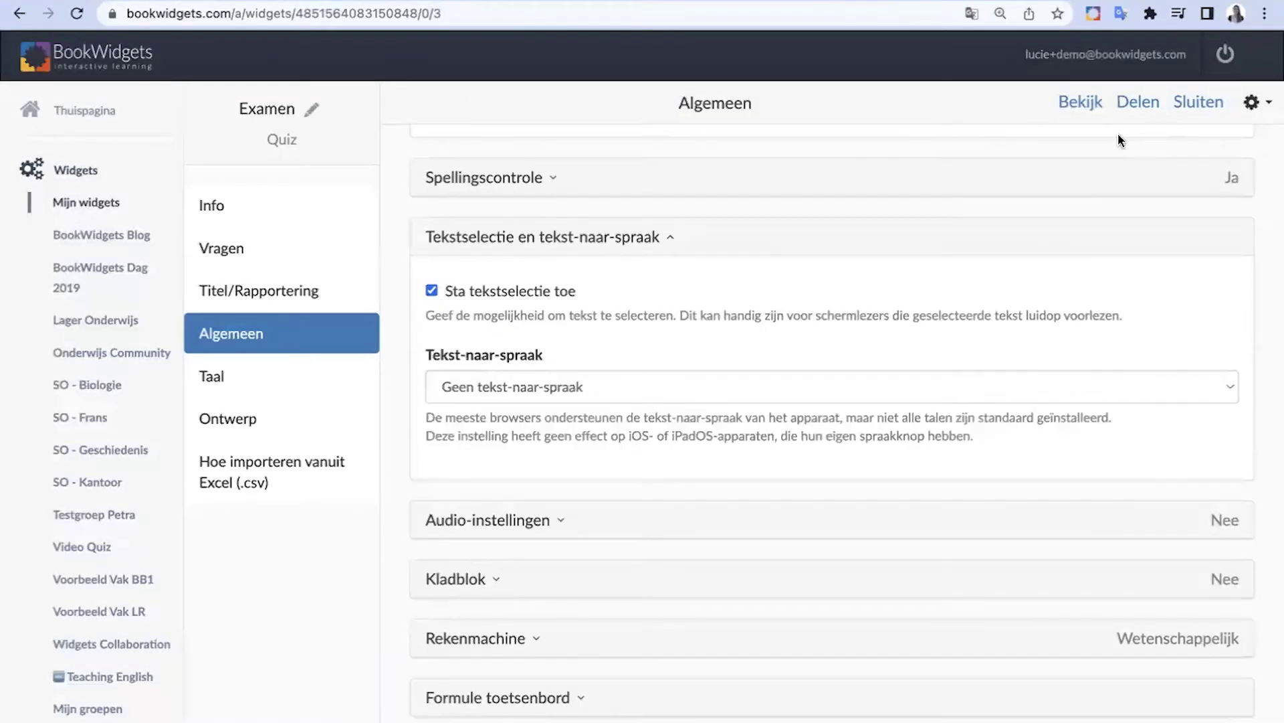
{"action": "left_click", "coordinate": [1080, 105]}
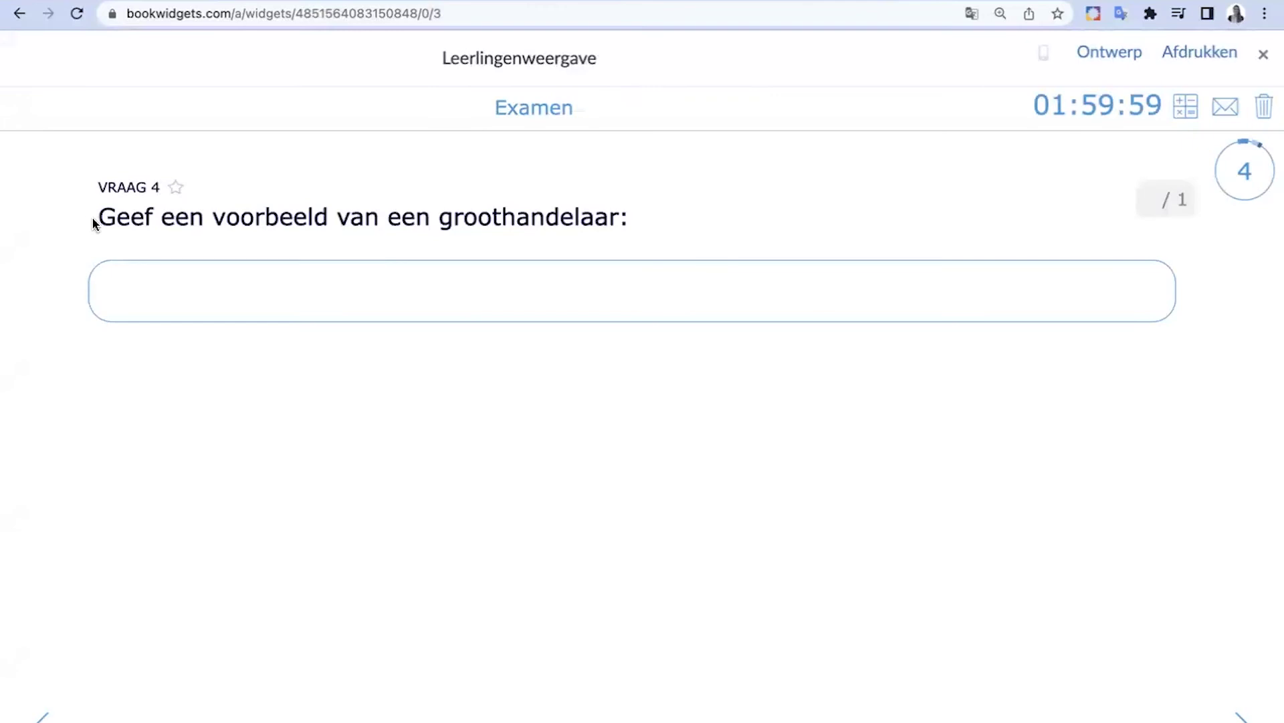
{"action": "left_click_drag", "start_coordinate": [95, 221], "coordinate": [625, 240]}
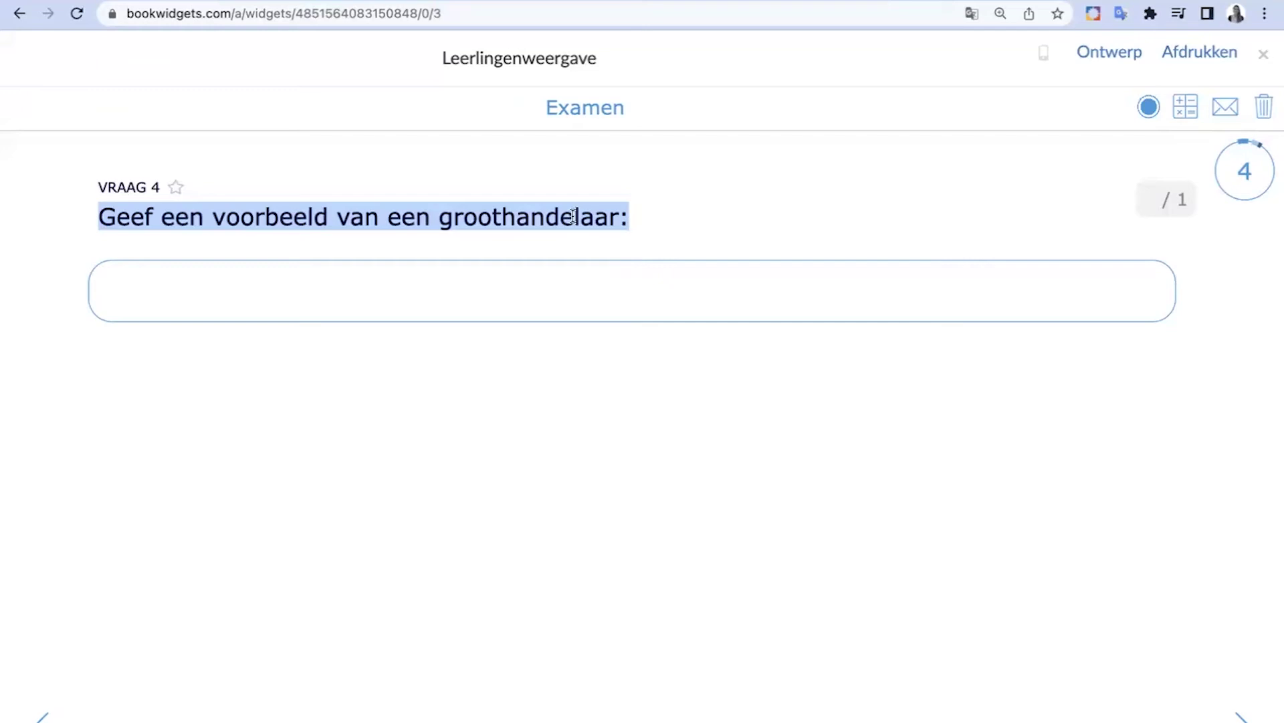
{"action": "left_click", "coordinate": [1266, 57]}
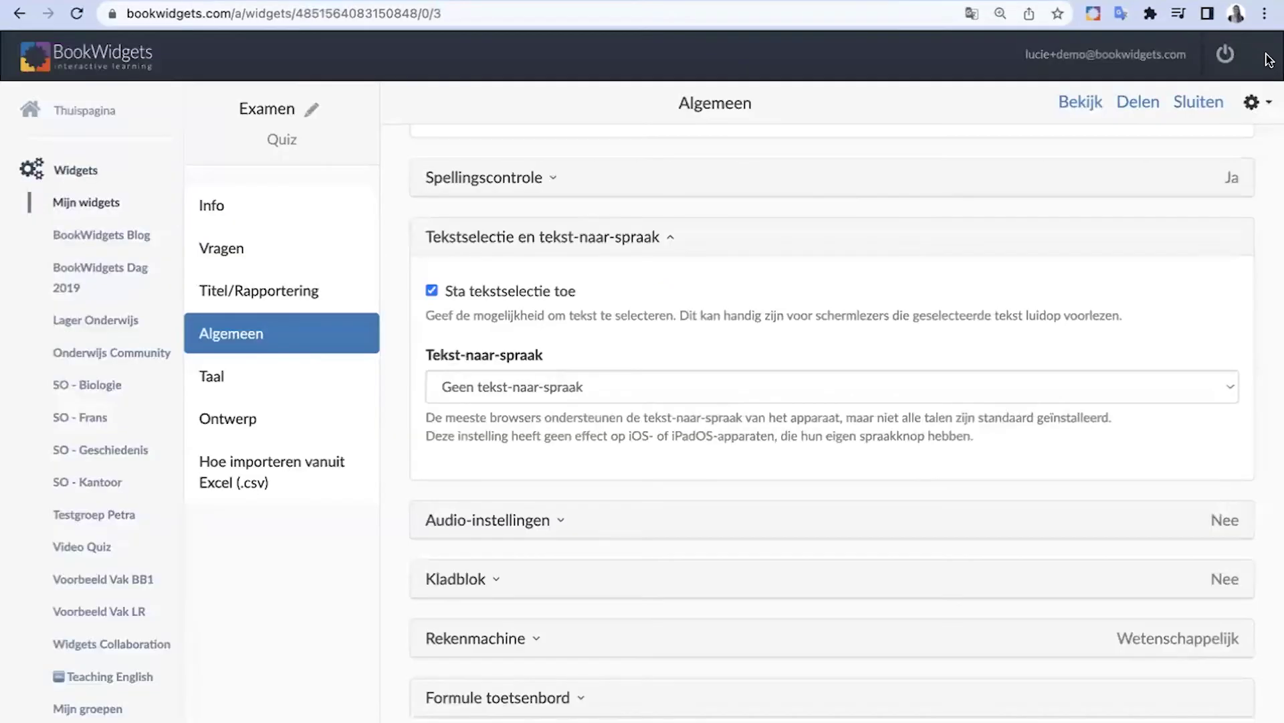
Step: Switch on built-in text-to-speech with Dutch (Belgian) as the reading language
{"action": "left_click", "coordinate": [464, 396]}
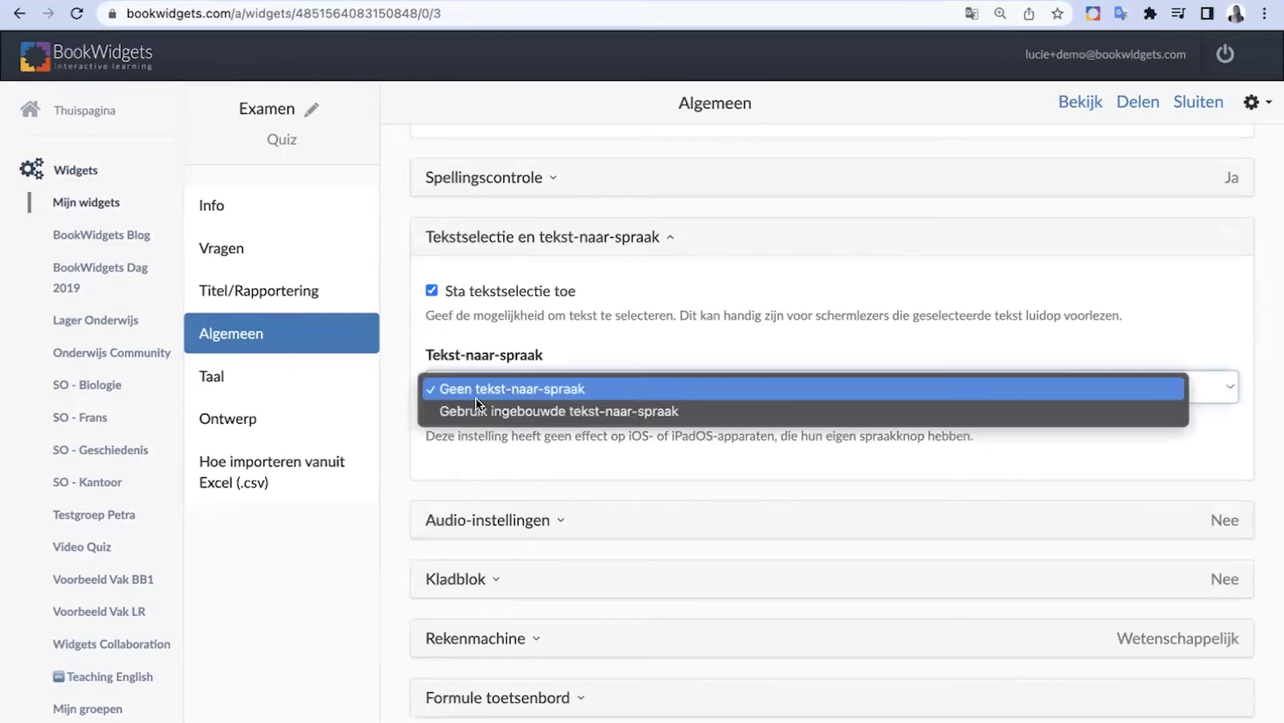
{"action": "left_click", "coordinate": [515, 412]}
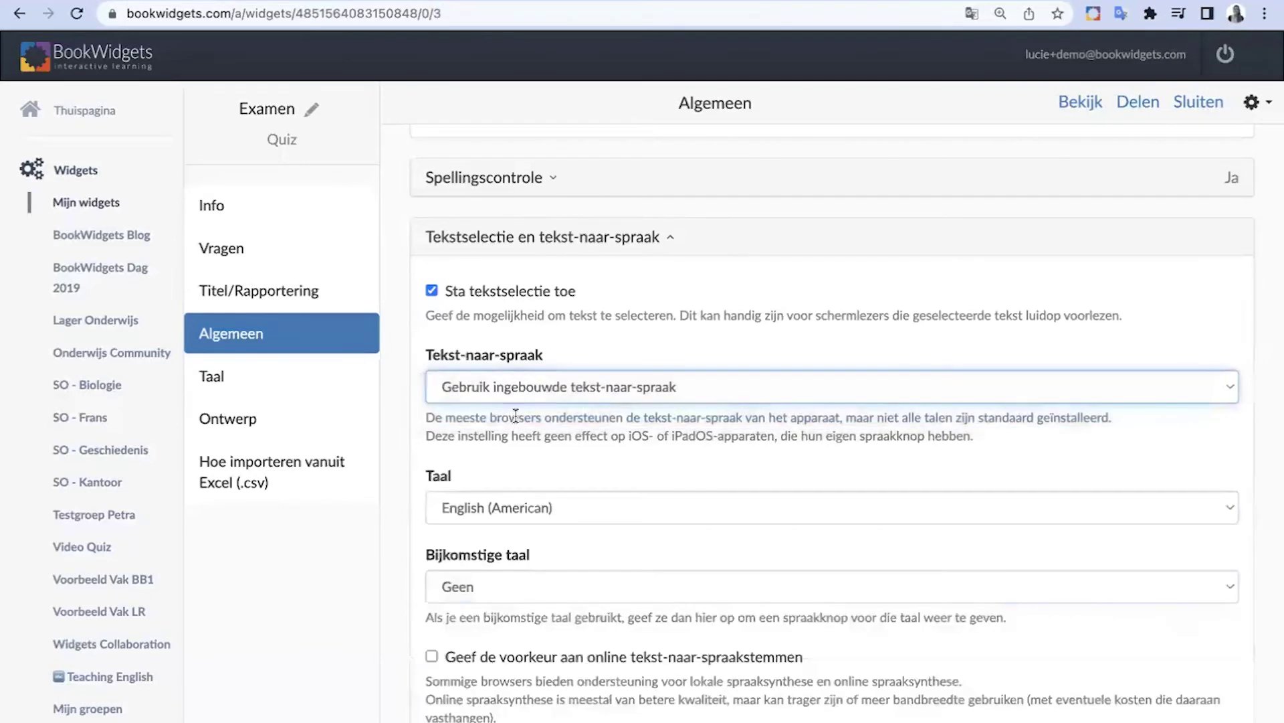
{"action": "scroll", "coordinate": [516, 417], "scroll_direction": "down", "scroll_amount": 5}
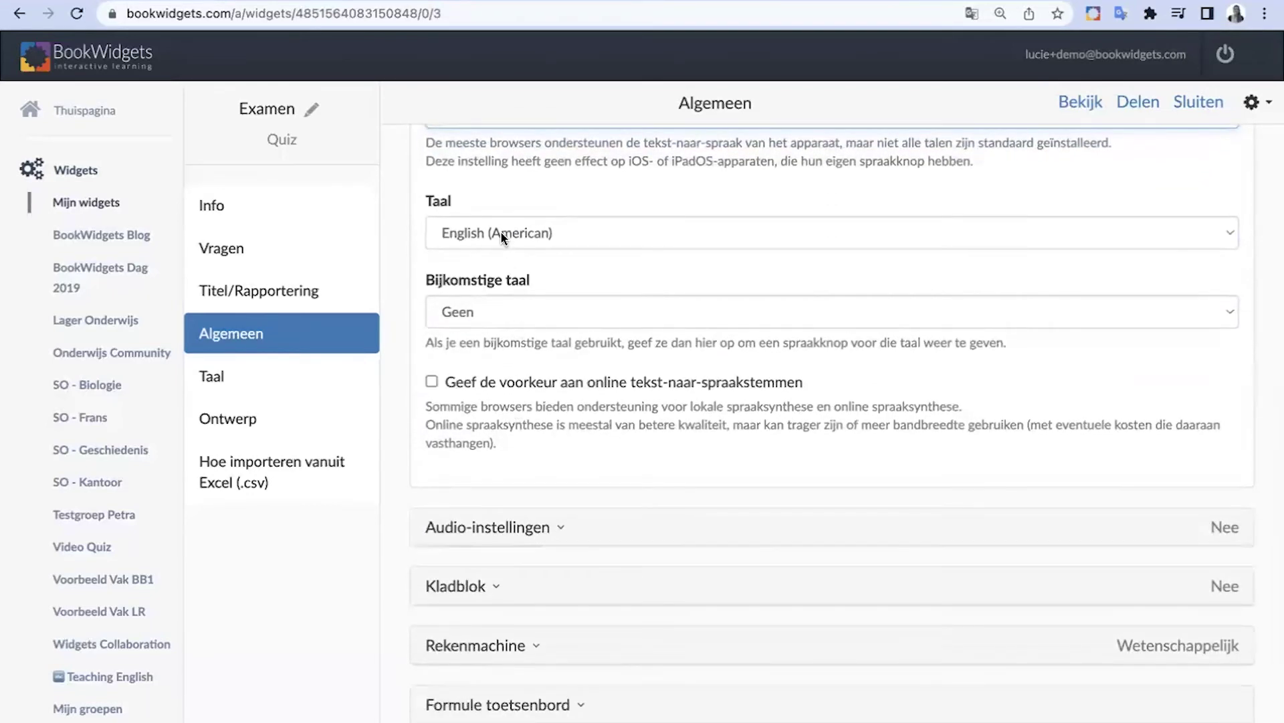
{"action": "left_click", "coordinate": [502, 236]}
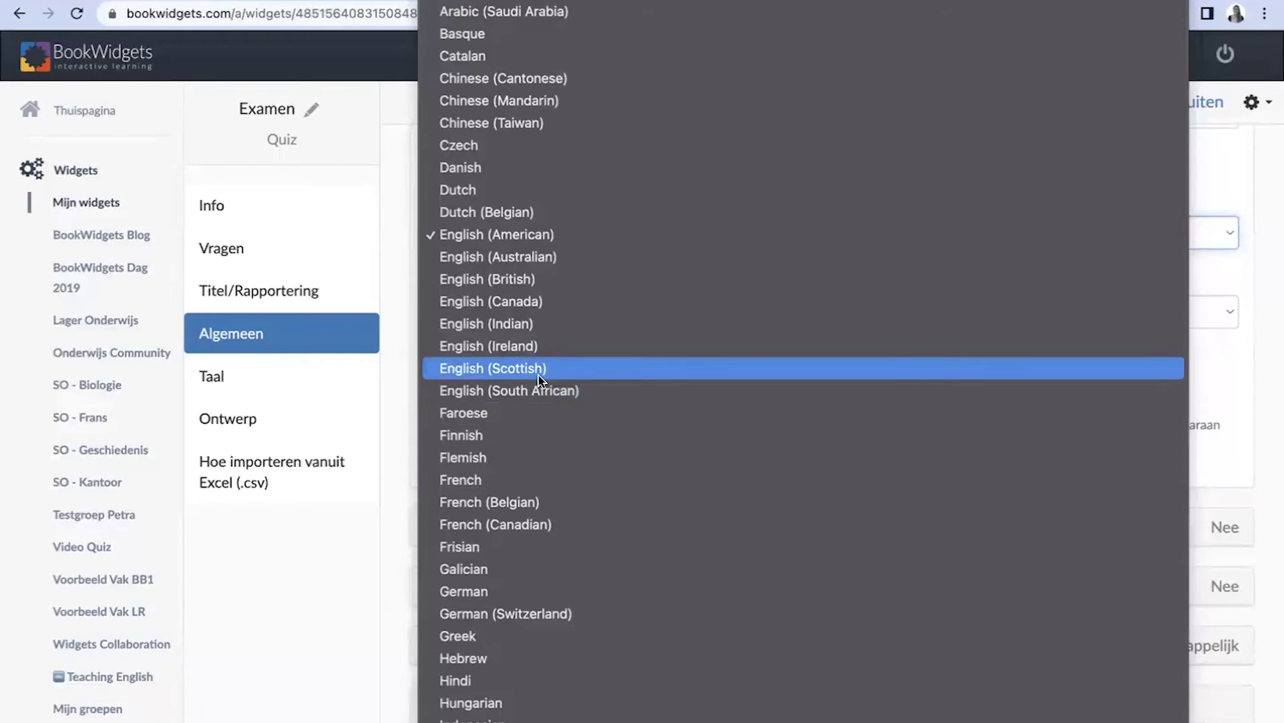
{"action": "left_click", "coordinate": [464, 207]}
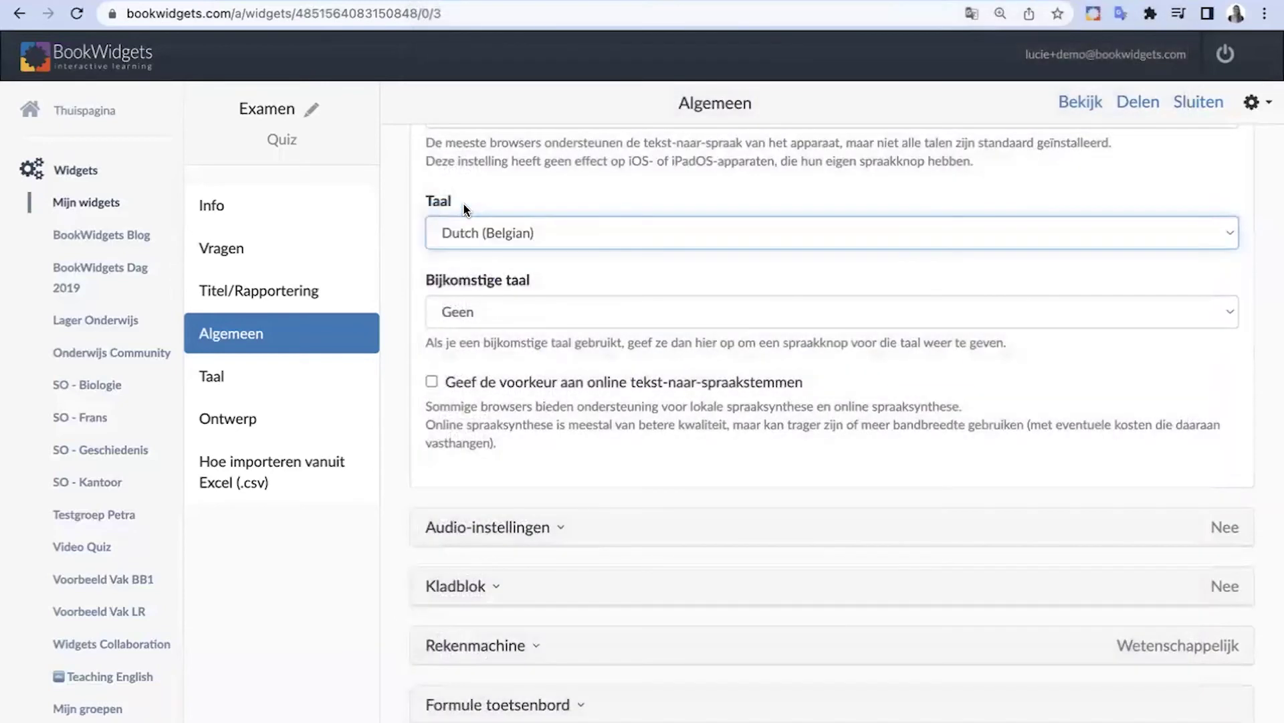
Step: Add French as the additional reading language, leave online voices off, and start a preview
{"action": "left_click", "coordinate": [551, 327]}
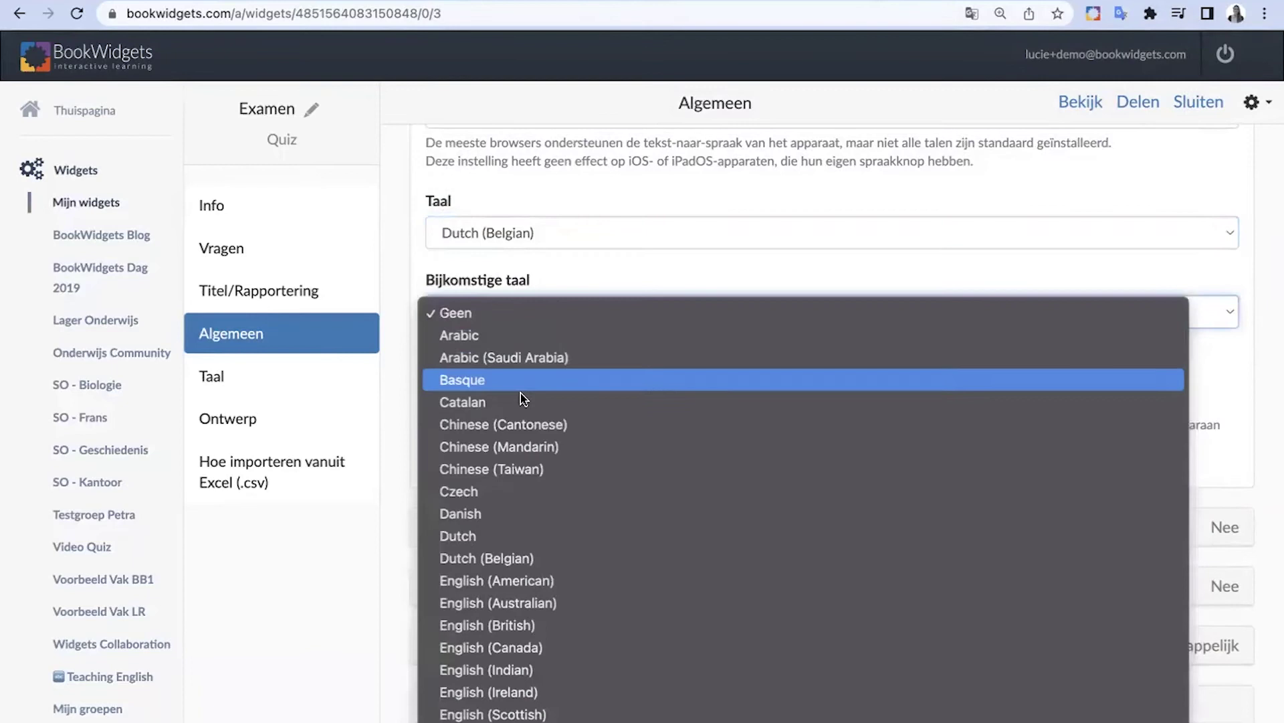
{"action": "scroll", "coordinate": [498, 536], "scroll_direction": "down", "scroll_amount": 3}
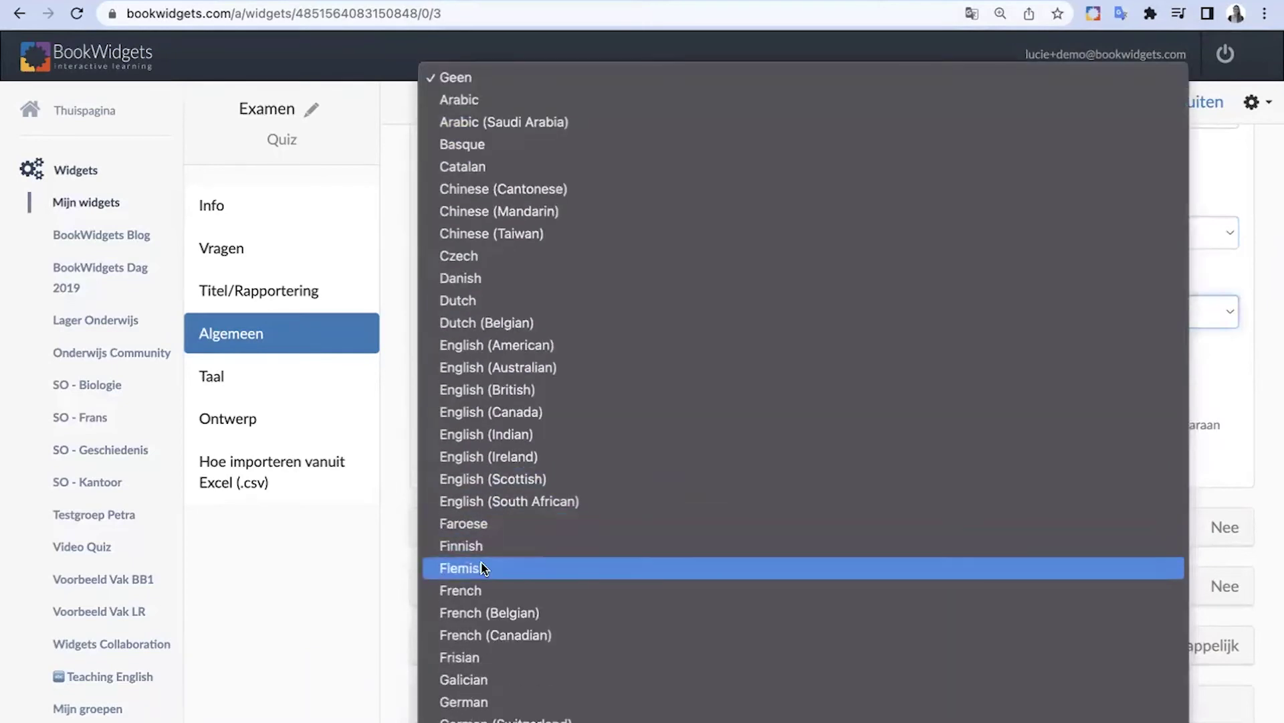
{"action": "left_click", "coordinate": [482, 590]}
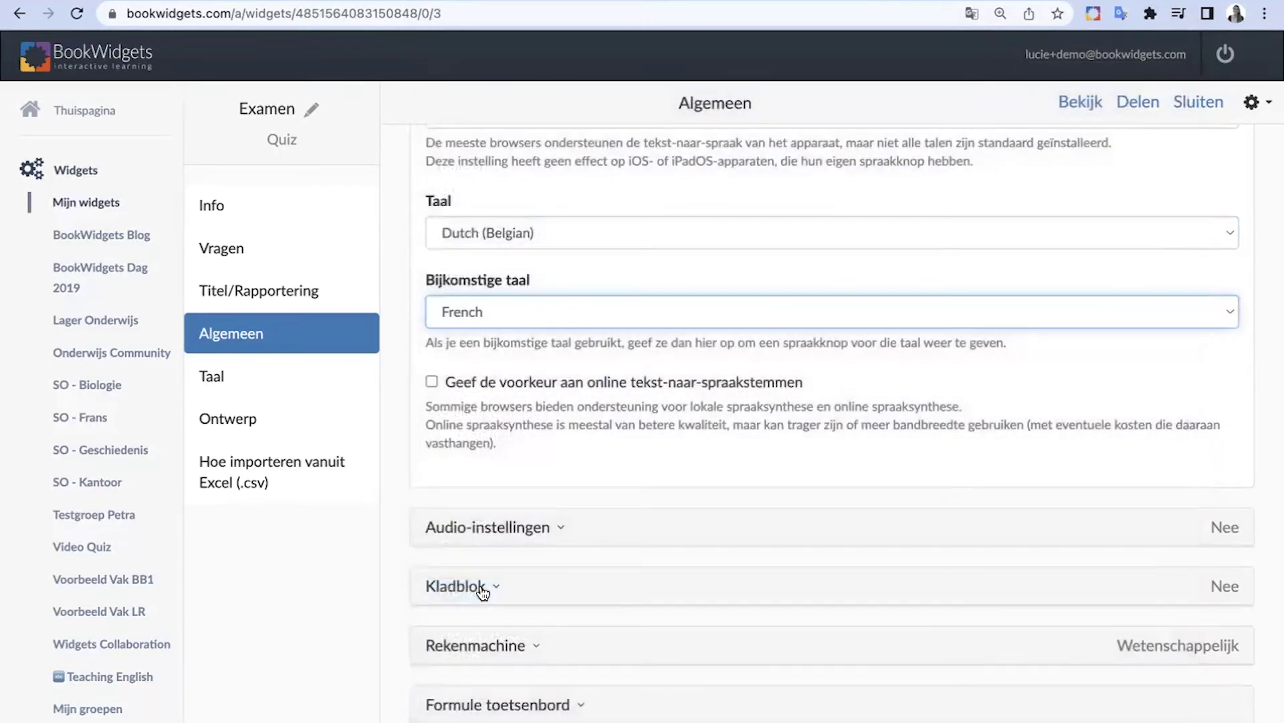
{"action": "left_click", "coordinate": [553, 373]}
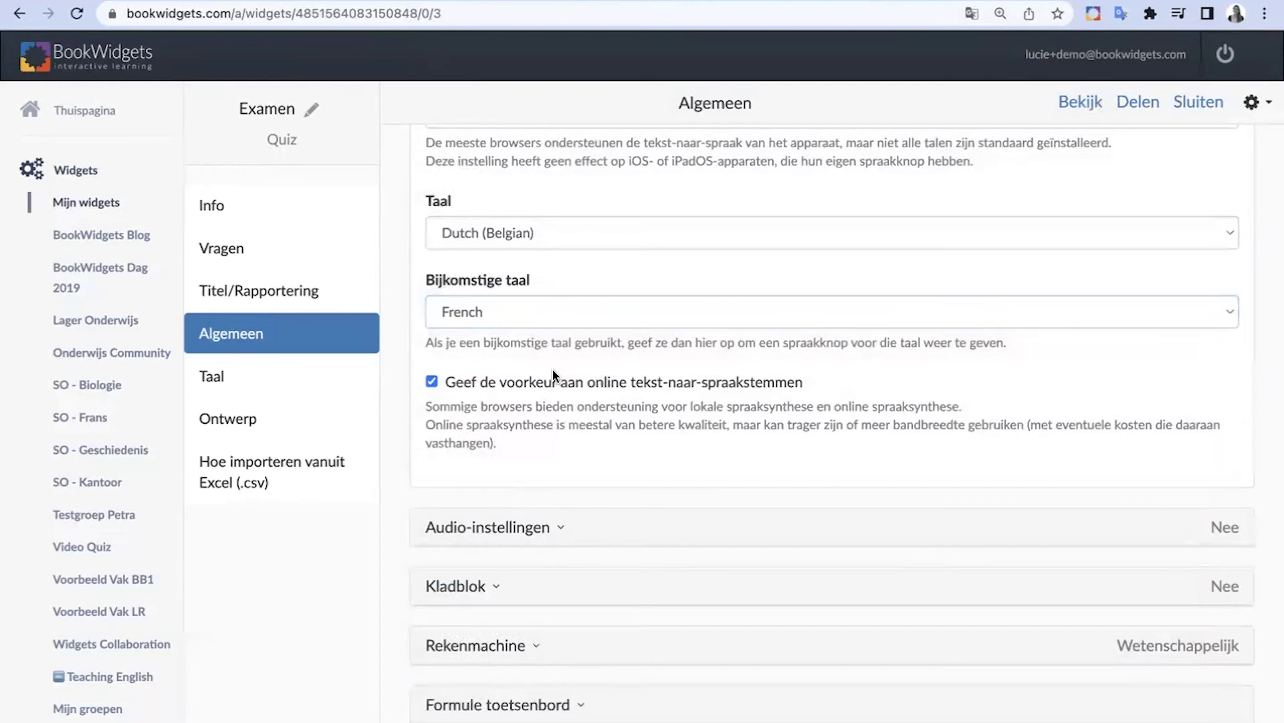
{"action": "left_click", "coordinate": [431, 382]}
{"action": "left_click", "coordinate": [432, 381]}
{"action": "left_click", "coordinate": [432, 382]}
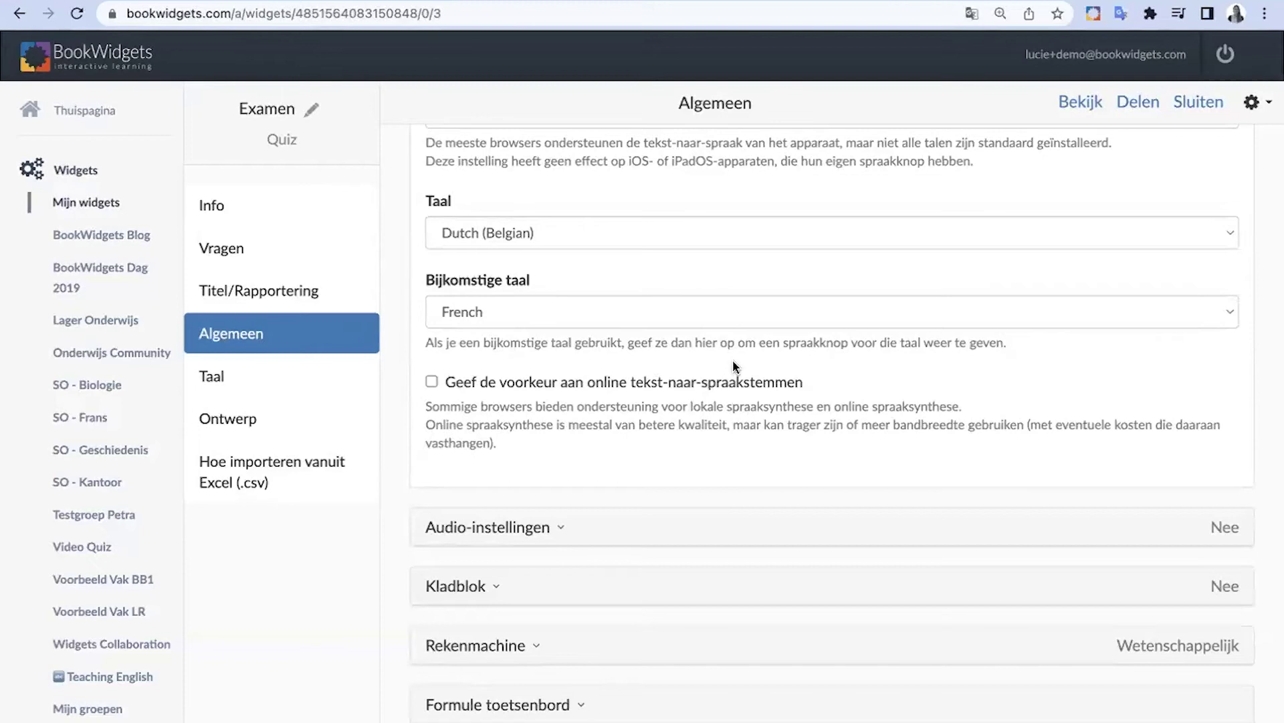
{"action": "left_click", "coordinate": [1075, 104]}
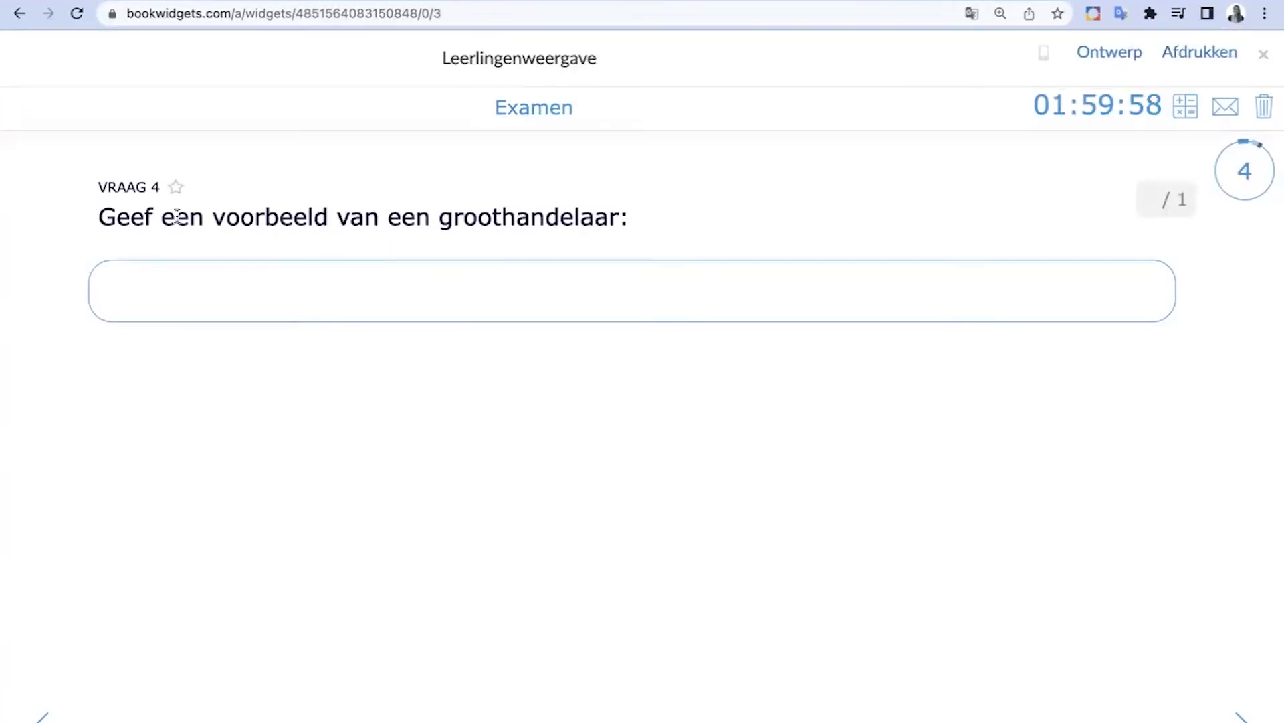
Step: Play the selected question aloud in Dutch, then slow the Dutch reading speed to 0.55x
{"action": "left_click_drag", "start_coordinate": [100, 216], "coordinate": [622, 221]}
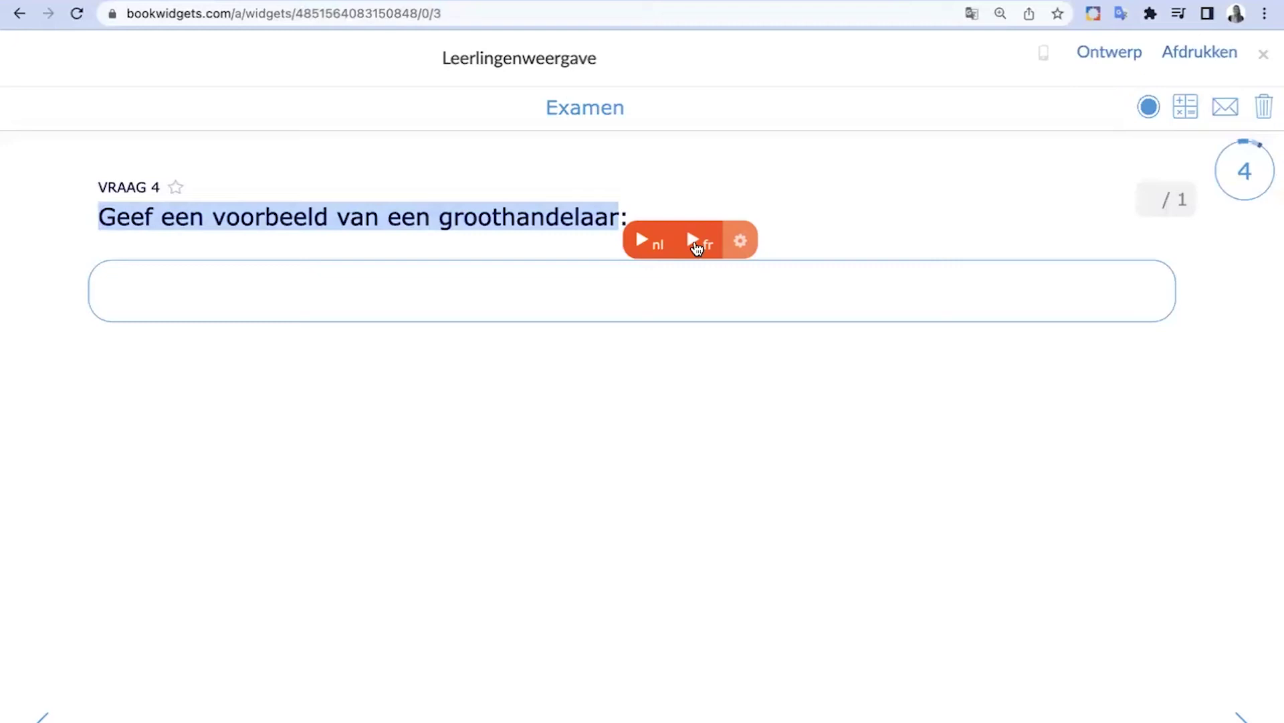
{"action": "left_click", "coordinate": [642, 243]}
{"action": "left_click", "coordinate": [740, 243]}
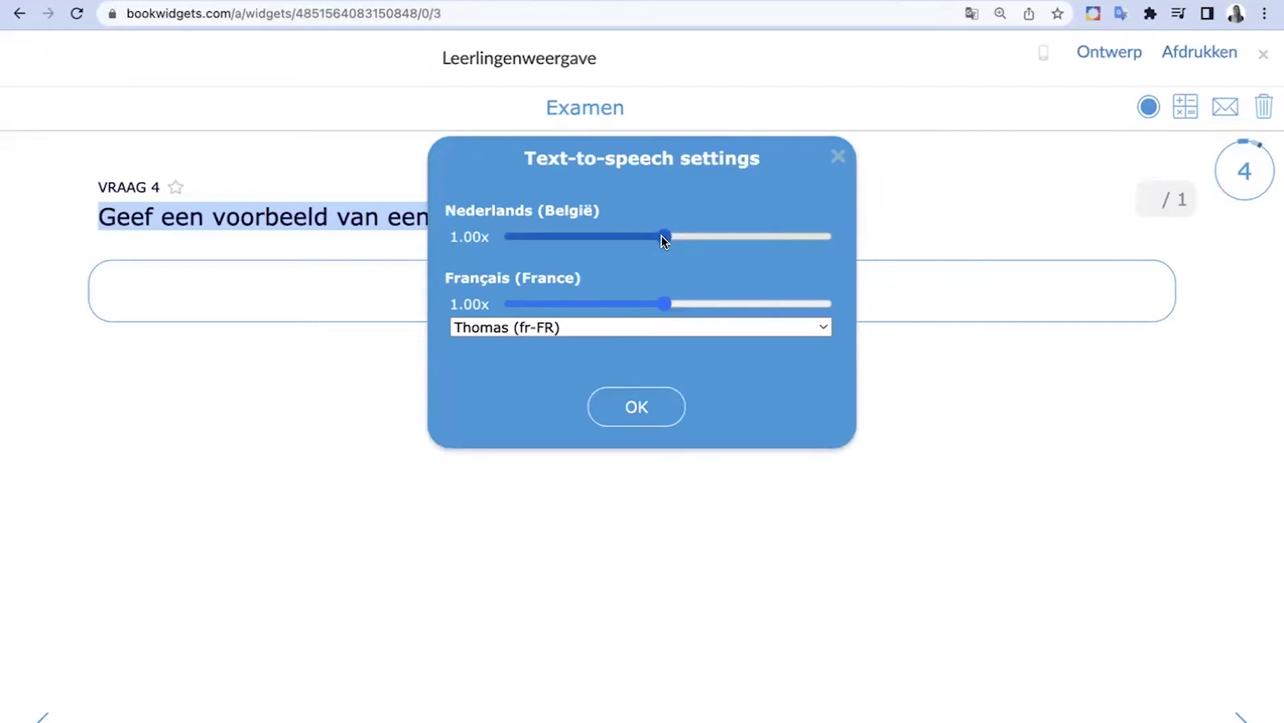
{"action": "left_click_drag", "start_coordinate": [664, 239], "coordinate": [592, 237]}
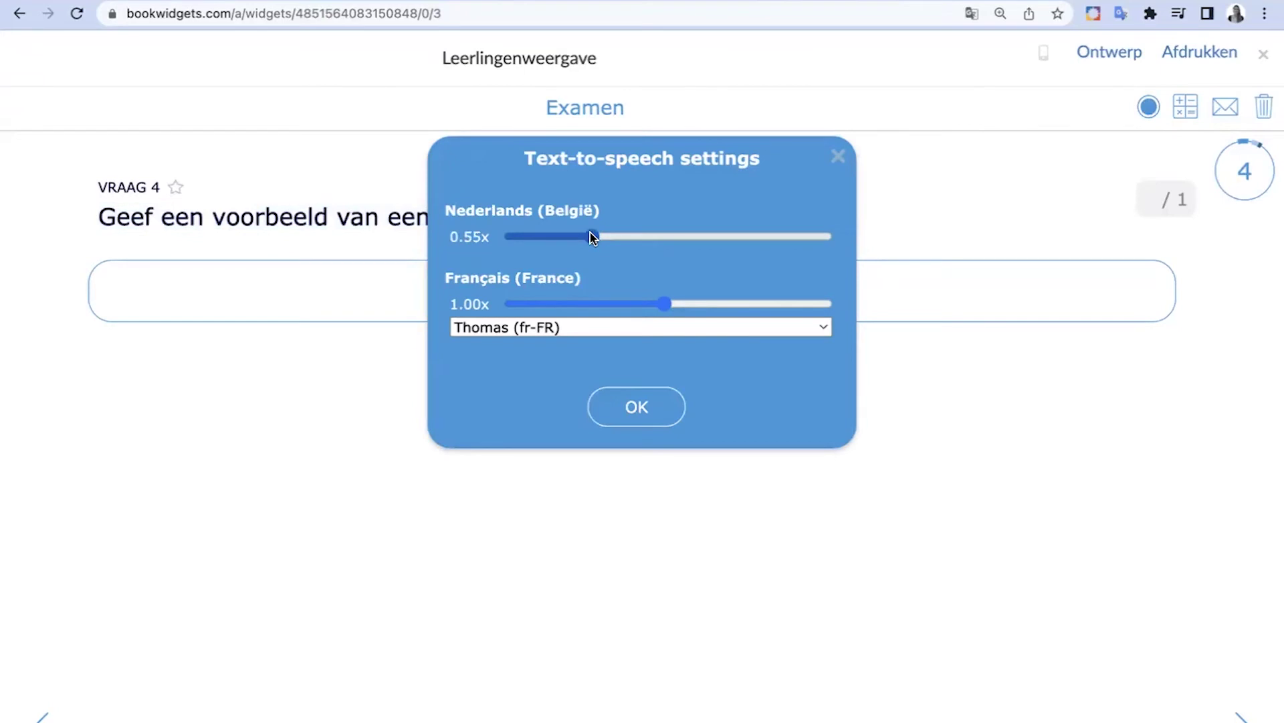
{"action": "mouse_move", "coordinate": [591, 237]}
{"action": "left_mouse_down"}
{"action": "mouse_move", "coordinate": [508, 237]}
{"action": "mouse_move", "coordinate": [593, 237]}
{"action": "left_mouse_up"}
Step: Keep Thomas as French voice, confirm, replay the question in Dutch, and close the preview
{"action": "left_click", "coordinate": [503, 328]}
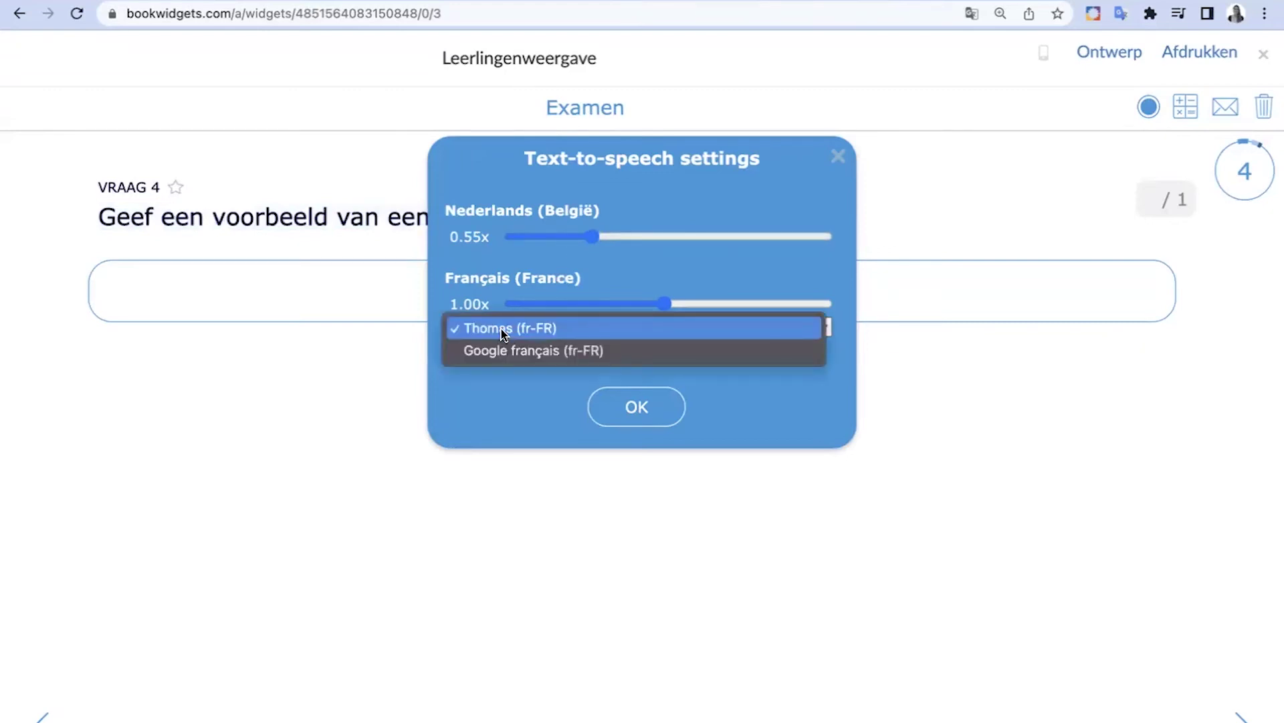
{"action": "left_click", "coordinate": [502, 330]}
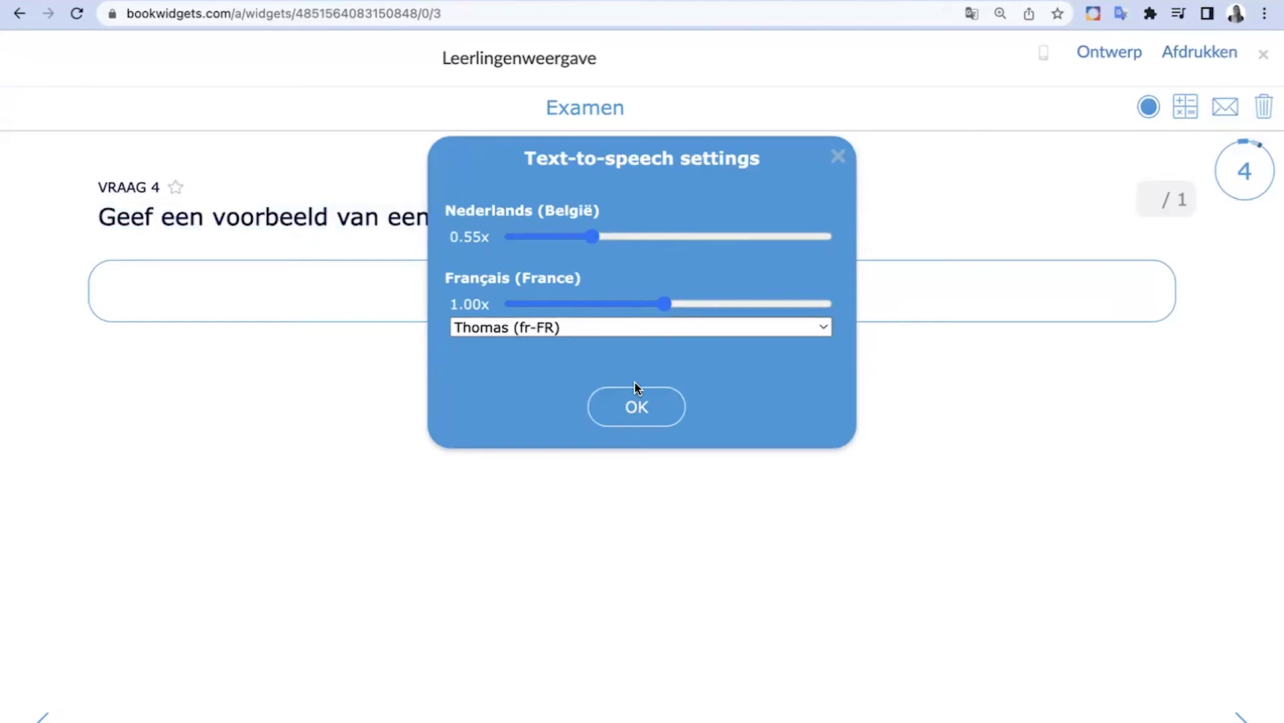
{"action": "left_click", "coordinate": [637, 406]}
{"action": "left_click_drag", "start_coordinate": [101, 213], "coordinate": [633, 220]}
{"action": "left_click", "coordinate": [652, 234]}
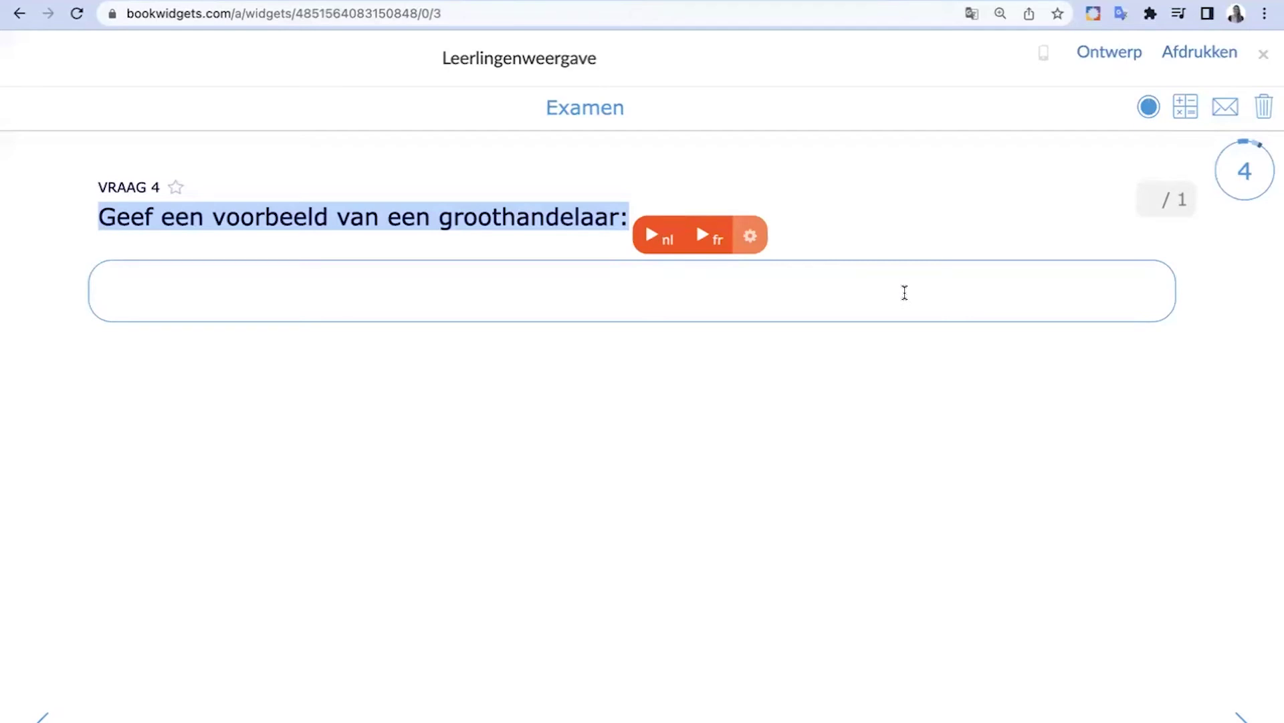
{"action": "left_click", "coordinate": [1263, 56]}
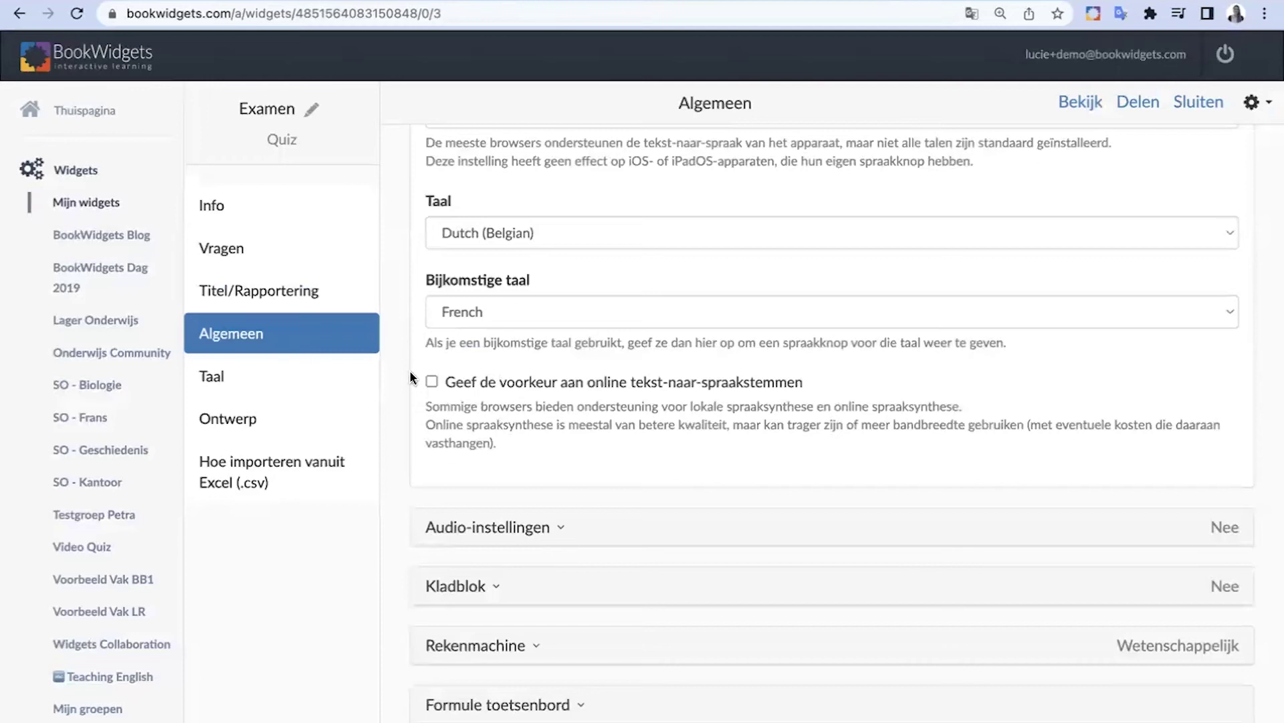
Step: Tick 'Geef de voorkeur aan online tekst-naar-spraakstemmen' and select the question text in a new preview
{"action": "left_click", "coordinate": [432, 383]}
{"action": "left_click", "coordinate": [1078, 104]}
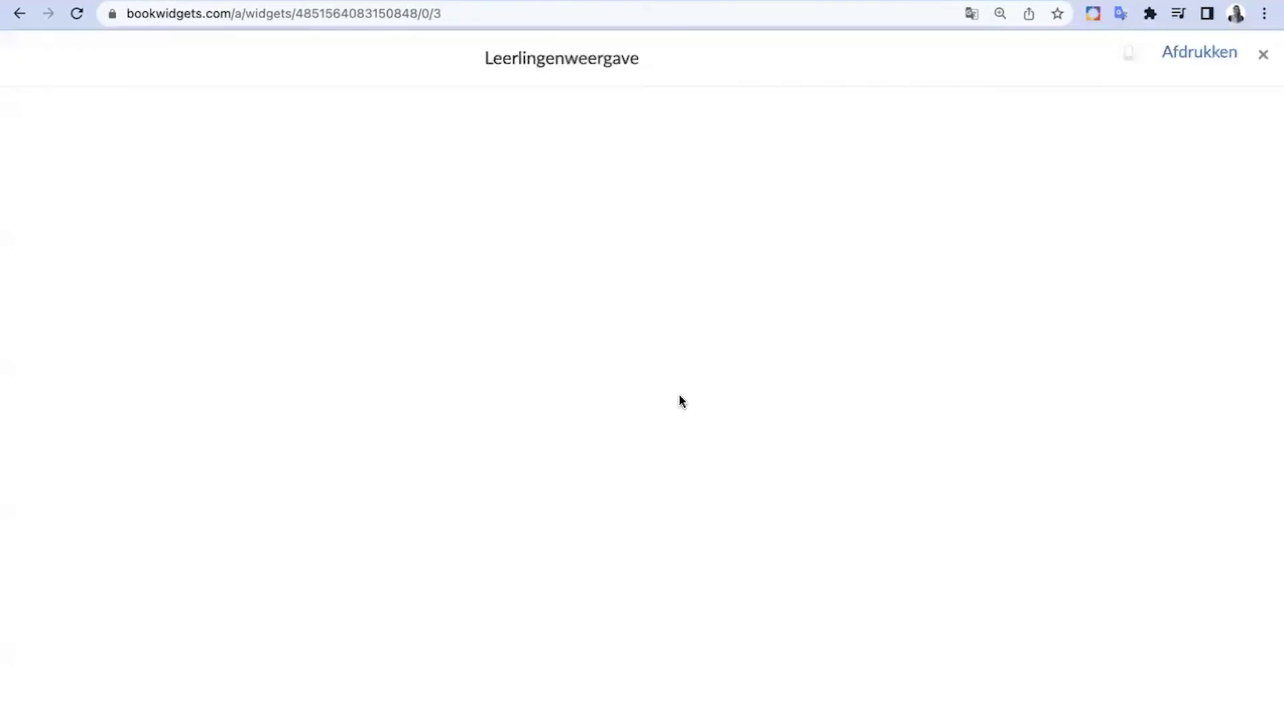
{"action": "left_click_drag", "start_coordinate": [100, 216], "coordinate": [632, 215]}
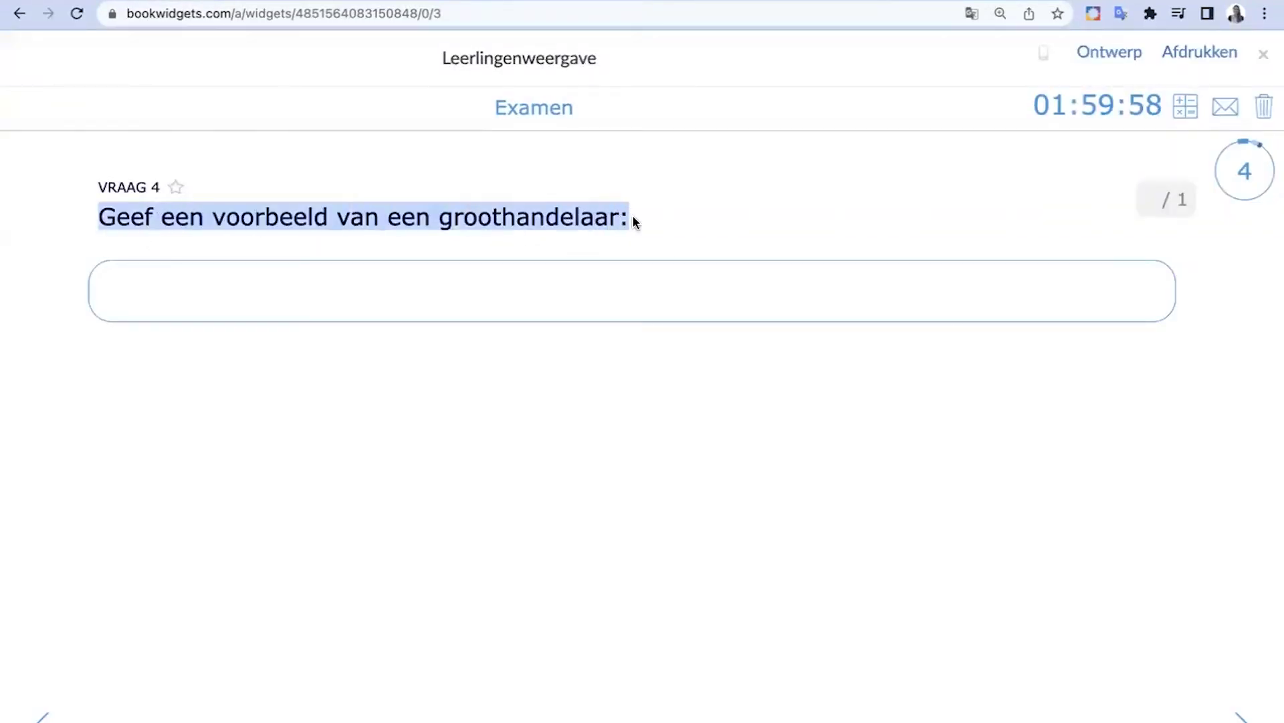
Step: Try Google français as the French voice, then switch back to Thomas and confirm
{"action": "left_click", "coordinate": [750, 237]}
{"action": "left_click", "coordinate": [497, 327]}
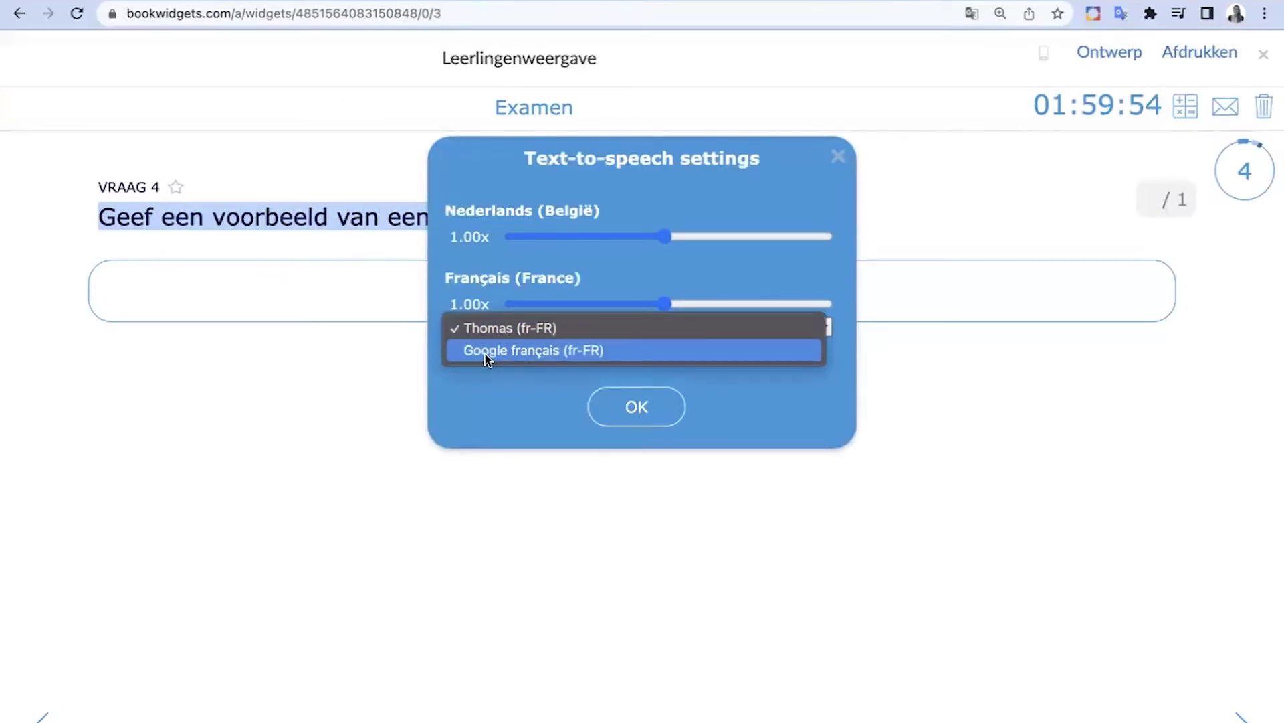
{"action": "left_click", "coordinate": [486, 354]}
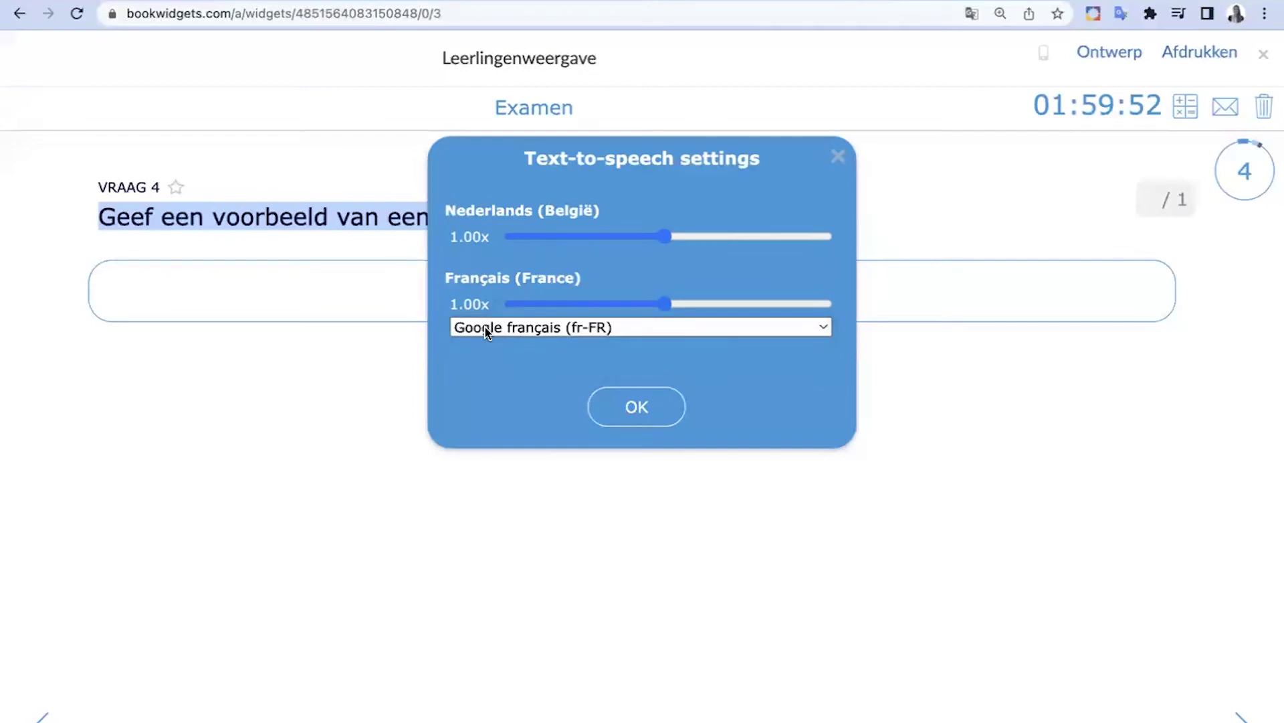
{"action": "left_click", "coordinate": [486, 329]}
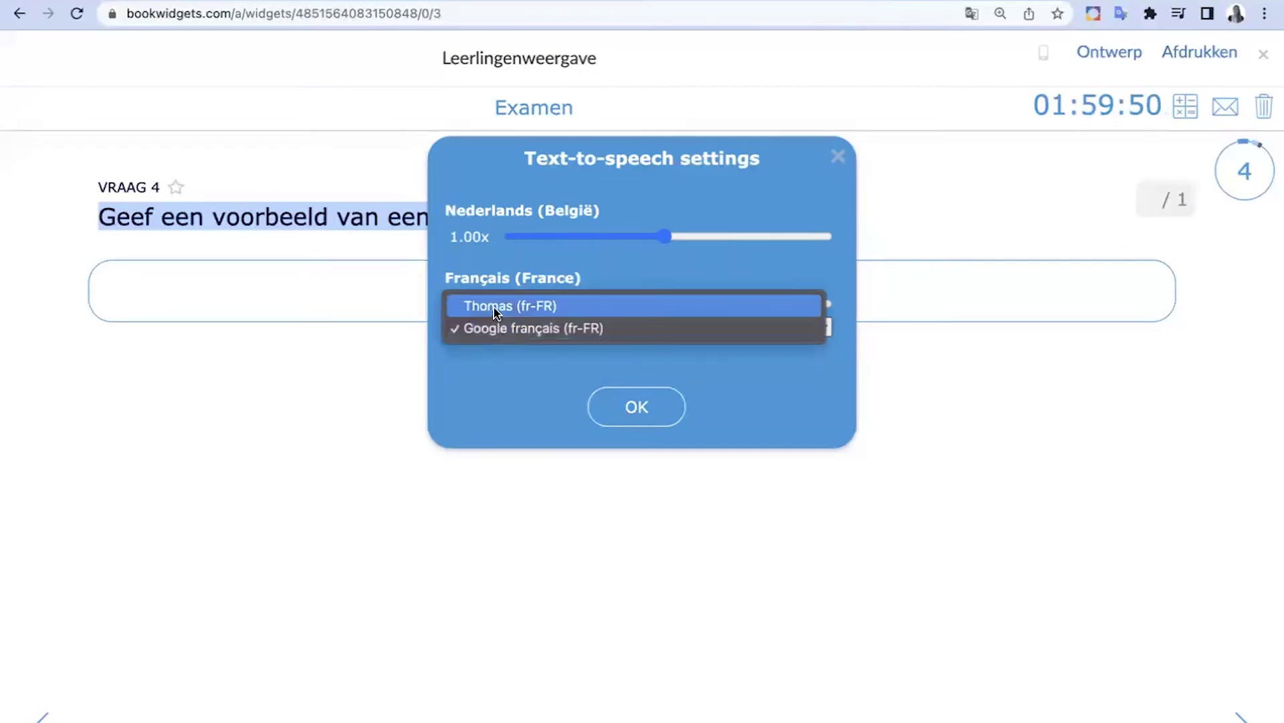
{"action": "left_click", "coordinate": [493, 308]}
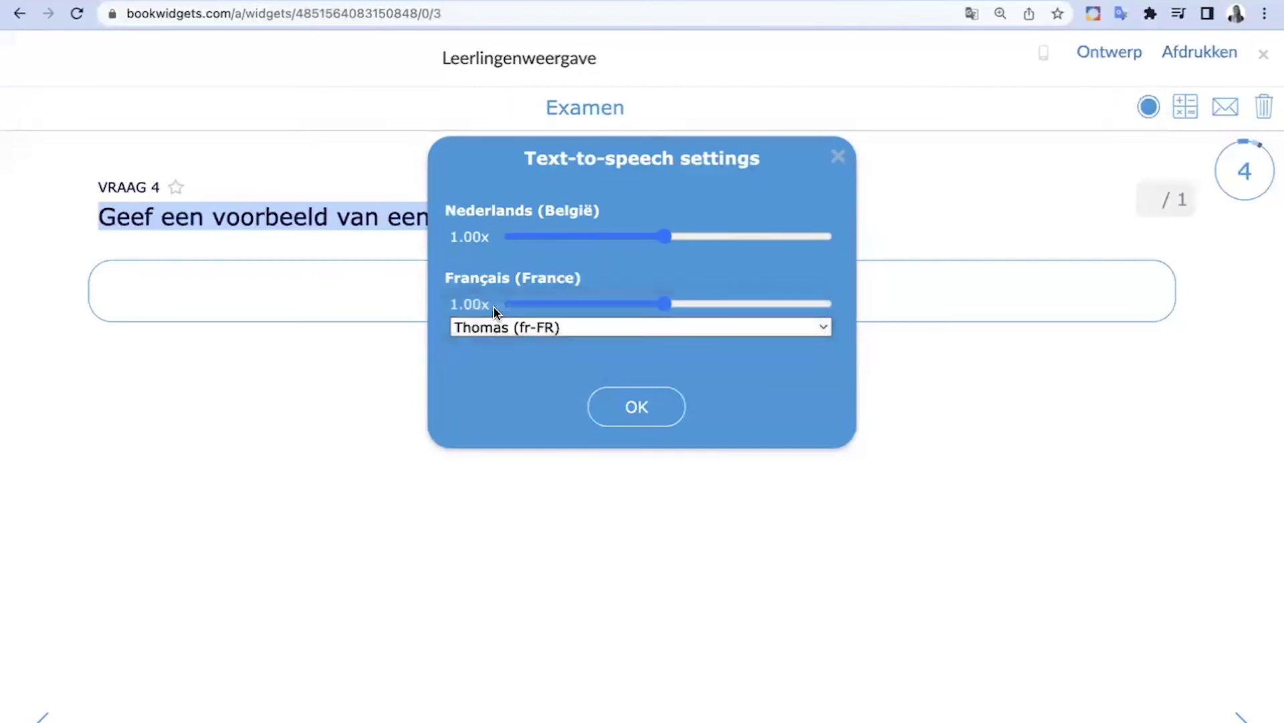
{"action": "left_click", "coordinate": [630, 419]}
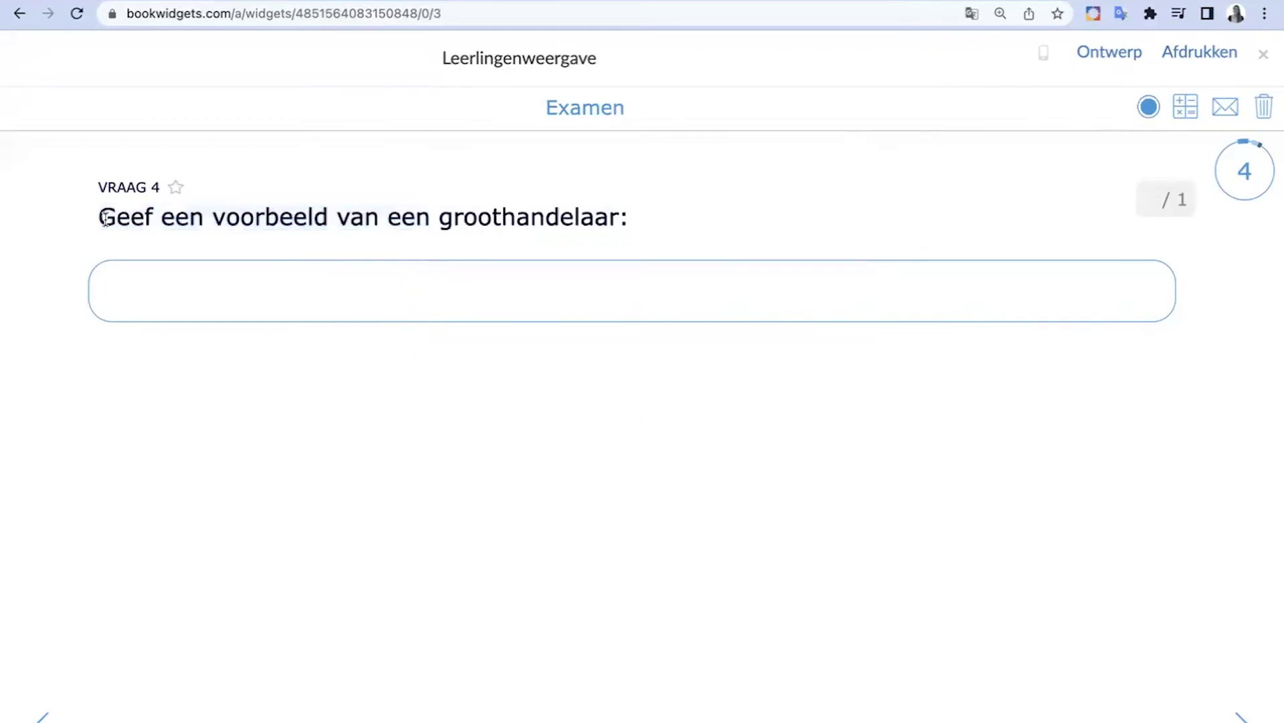
Step: Play the question aloud in Dutch, set Dutch speed to 0.85x, and leave the preview
{"action": "left_click_drag", "start_coordinate": [100, 219], "coordinate": [621, 236]}
{"action": "left_click", "coordinate": [639, 256]}
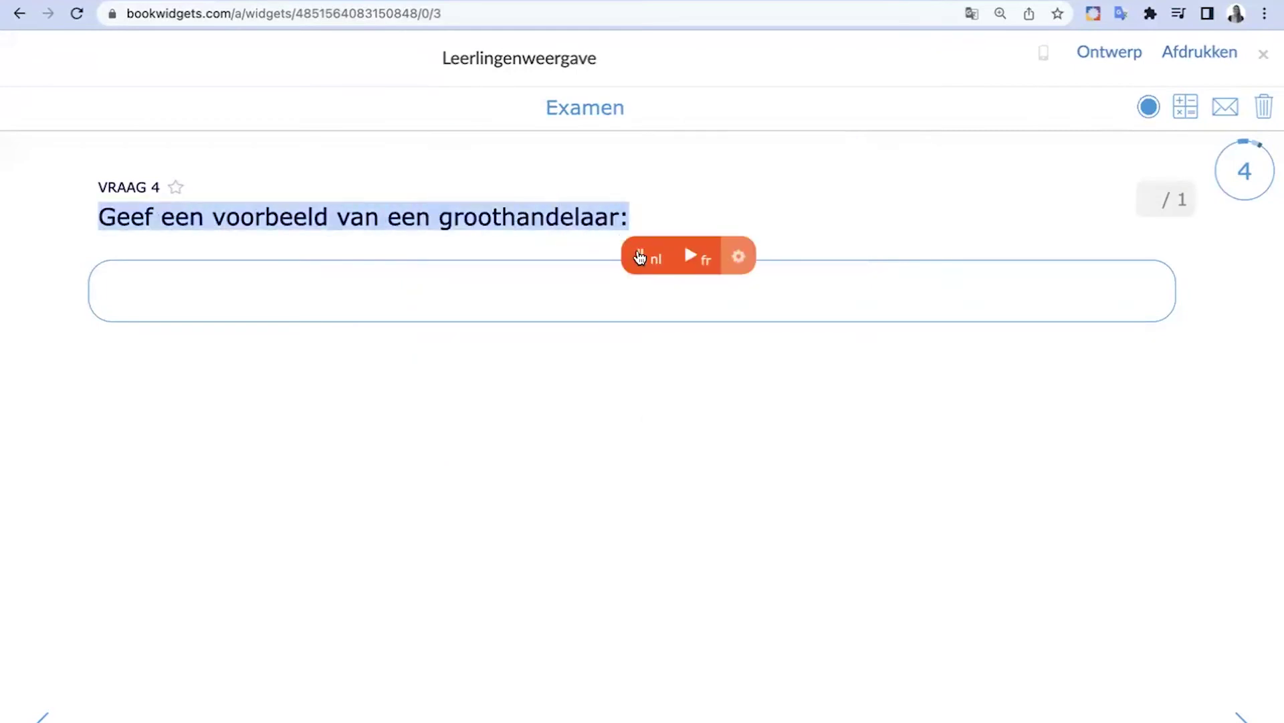
{"action": "left_click", "coordinate": [738, 257]}
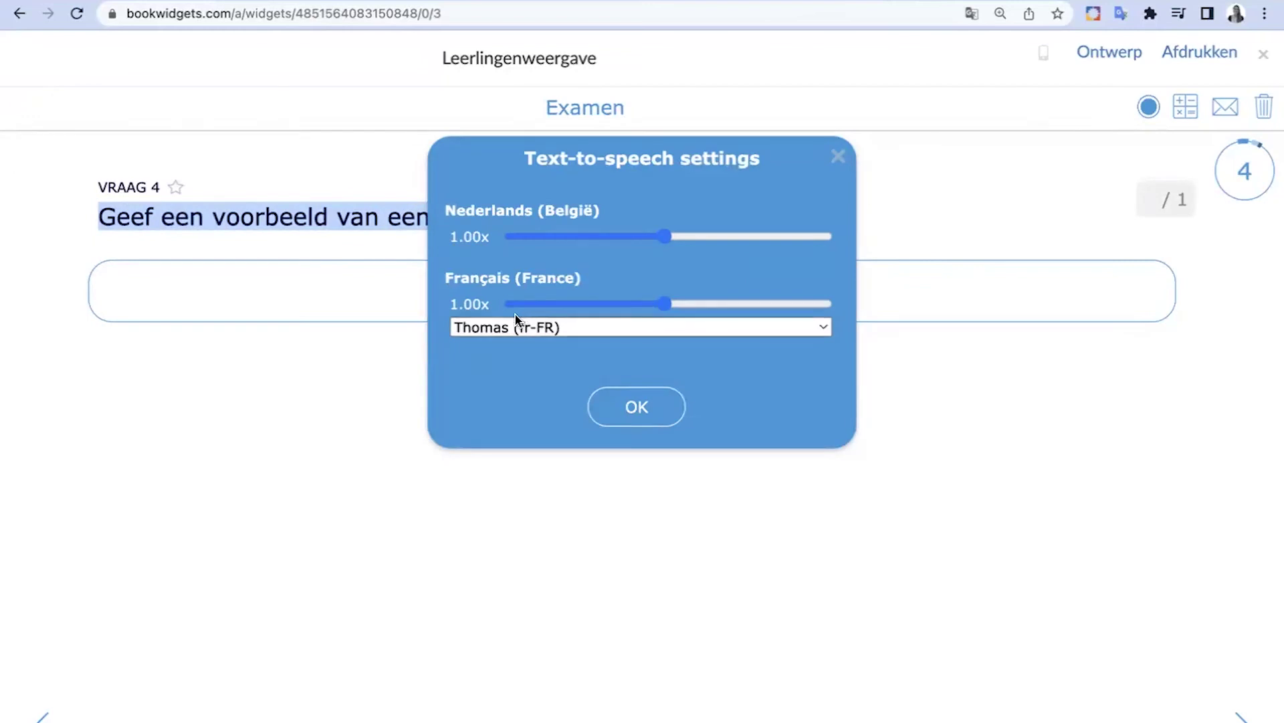
{"action": "left_click", "coordinate": [641, 237]}
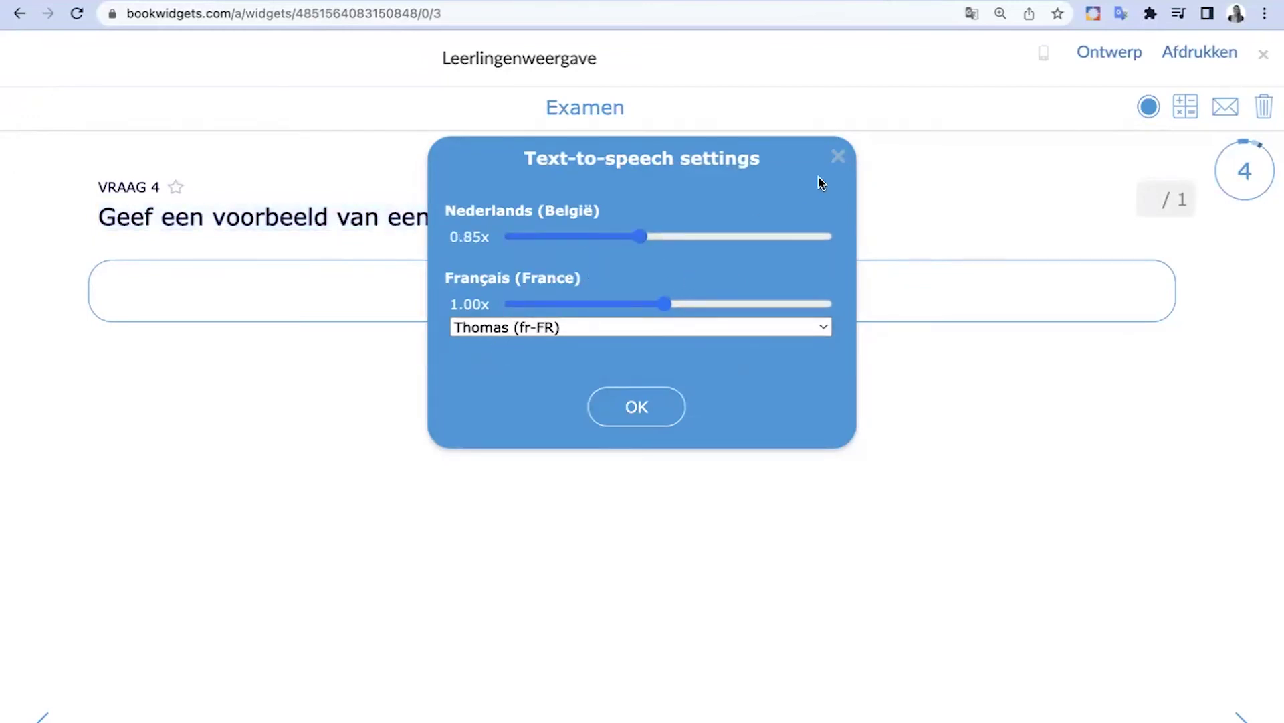
{"action": "left_click", "coordinate": [838, 156]}
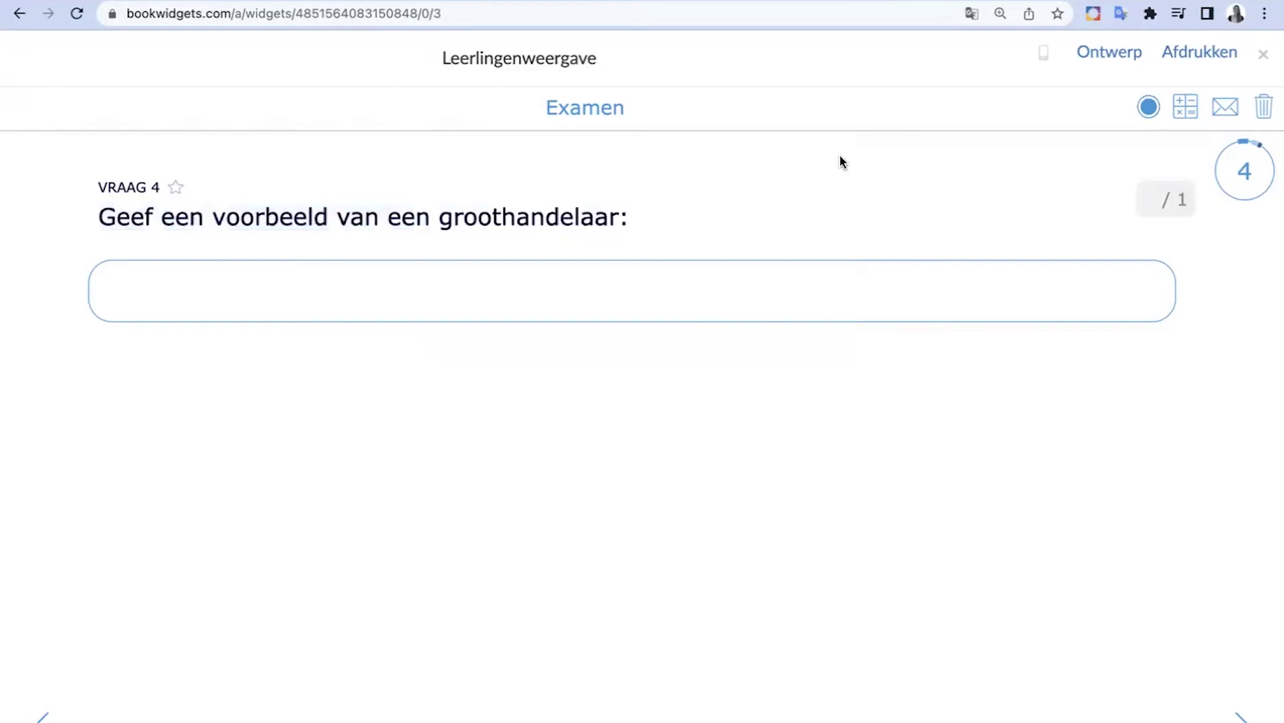
{"action": "left_click", "coordinate": [1264, 54]}
{"action": "scroll", "coordinate": [472, 396], "scroll_direction": "down", "scroll_amount": 3}
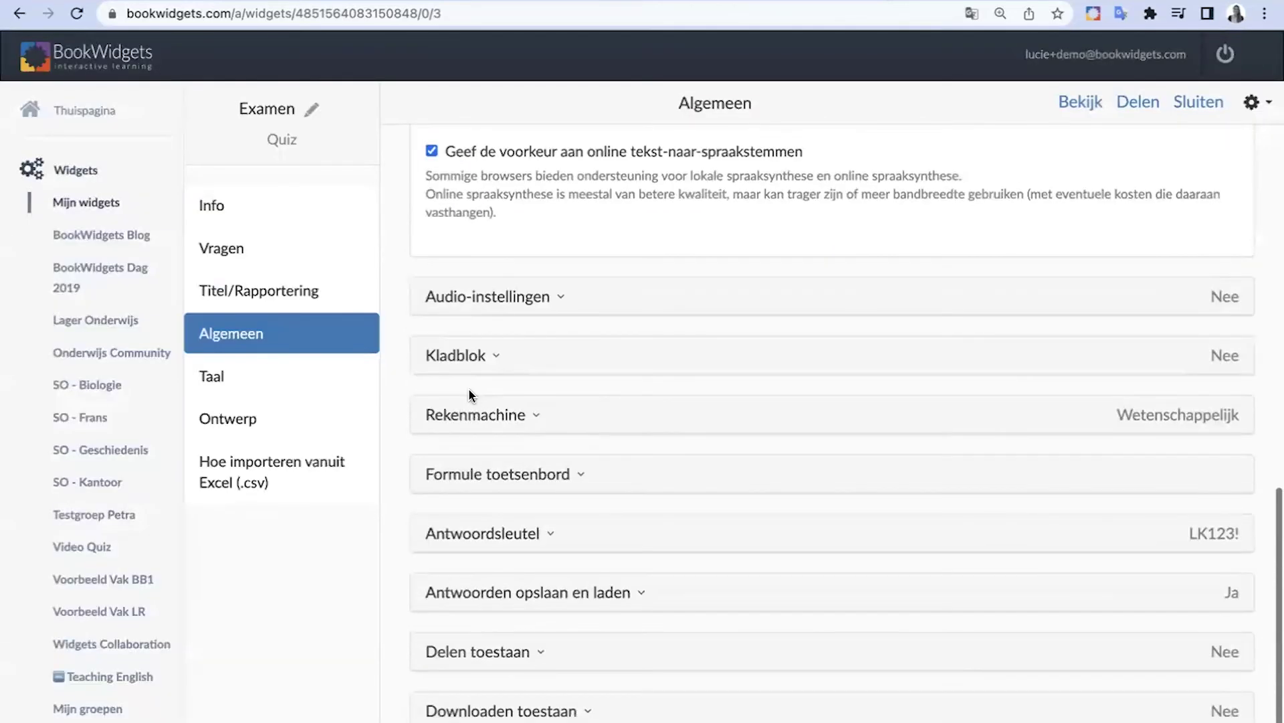
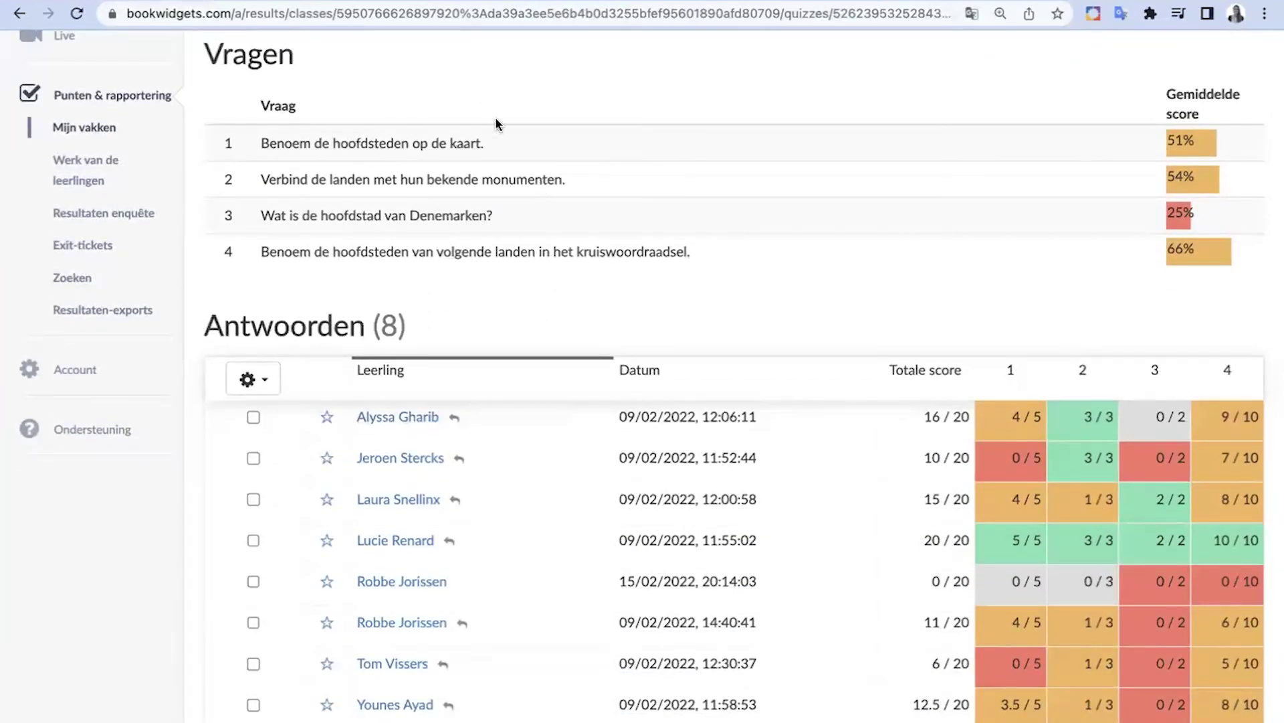
Step: Show all students' answers to question 1 with correct answers hidden and identical answers grouped
{"action": "left_click", "coordinate": [416, 143]}
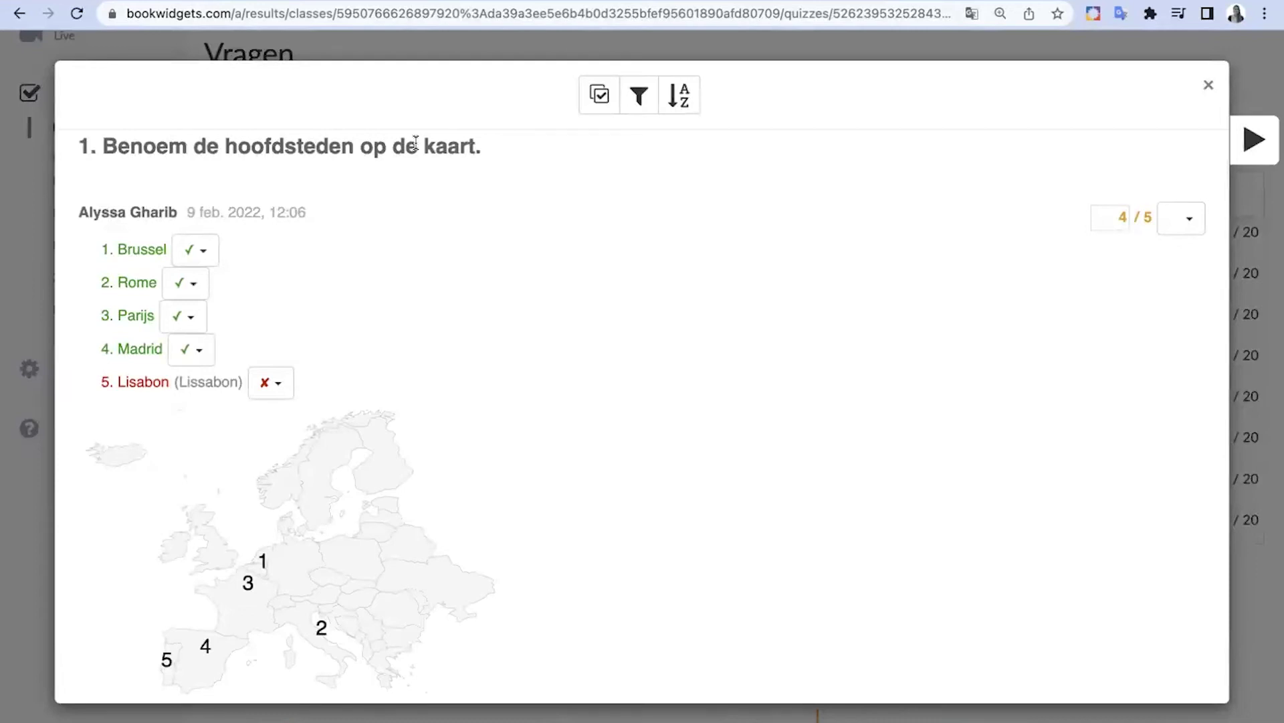
{"action": "left_click", "coordinate": [638, 101]}
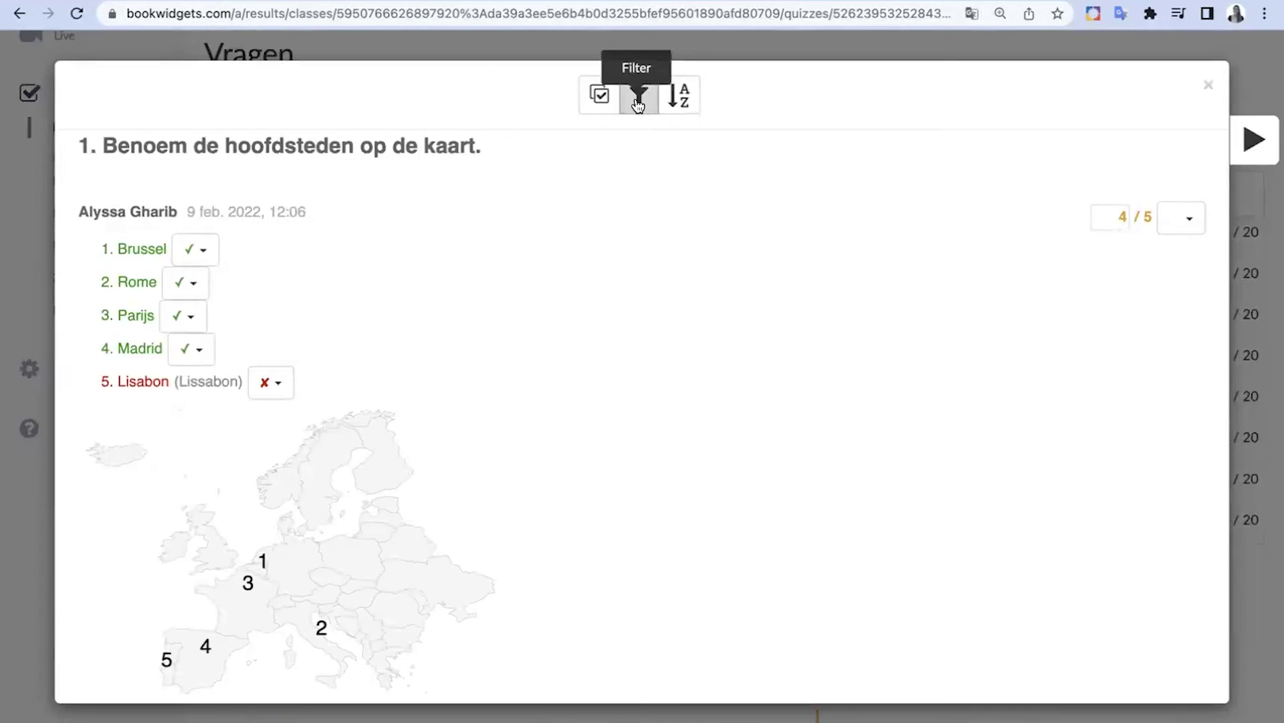
{"action": "scroll", "coordinate": [473, 380], "scroll_direction": "down", "scroll_amount": 8}
{"action": "scroll", "coordinate": [473, 385], "scroll_direction": "down", "scroll_amount": 15}
{"action": "scroll", "coordinate": [476, 384], "scroll_direction": "down", "scroll_amount": 12}
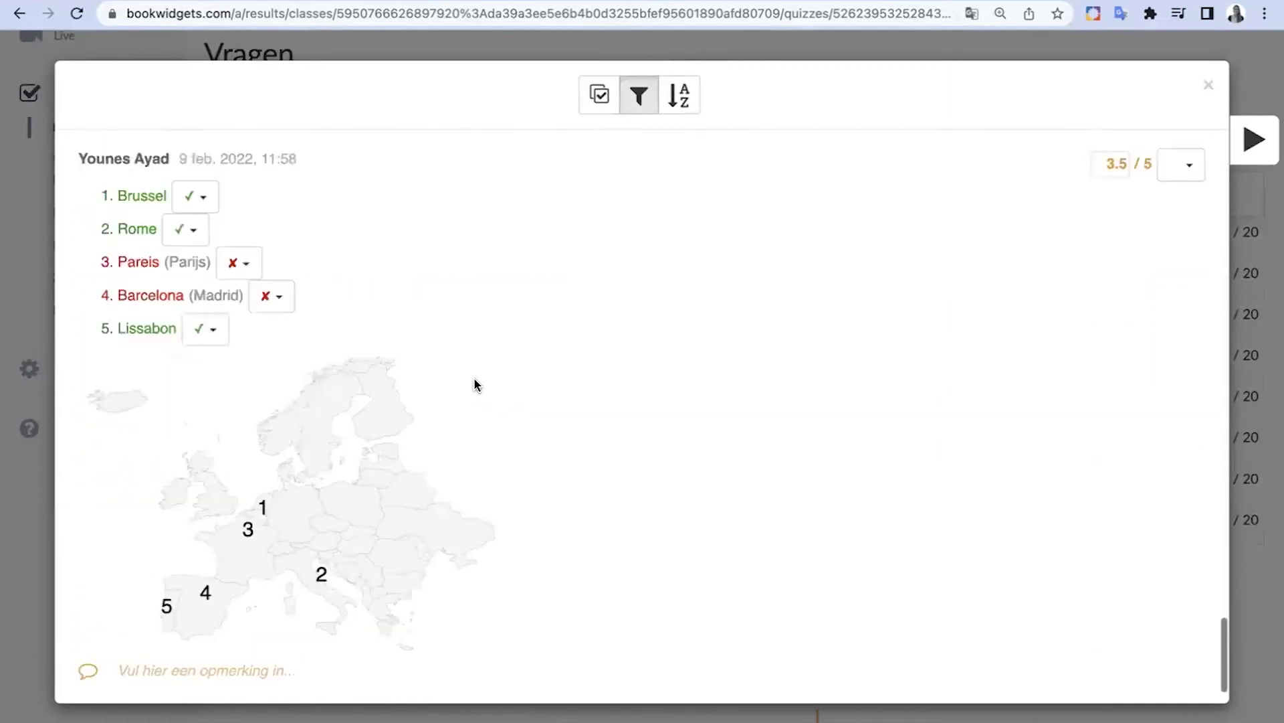
{"action": "scroll", "coordinate": [474, 378], "scroll_direction": "up", "scroll_amount": 20}
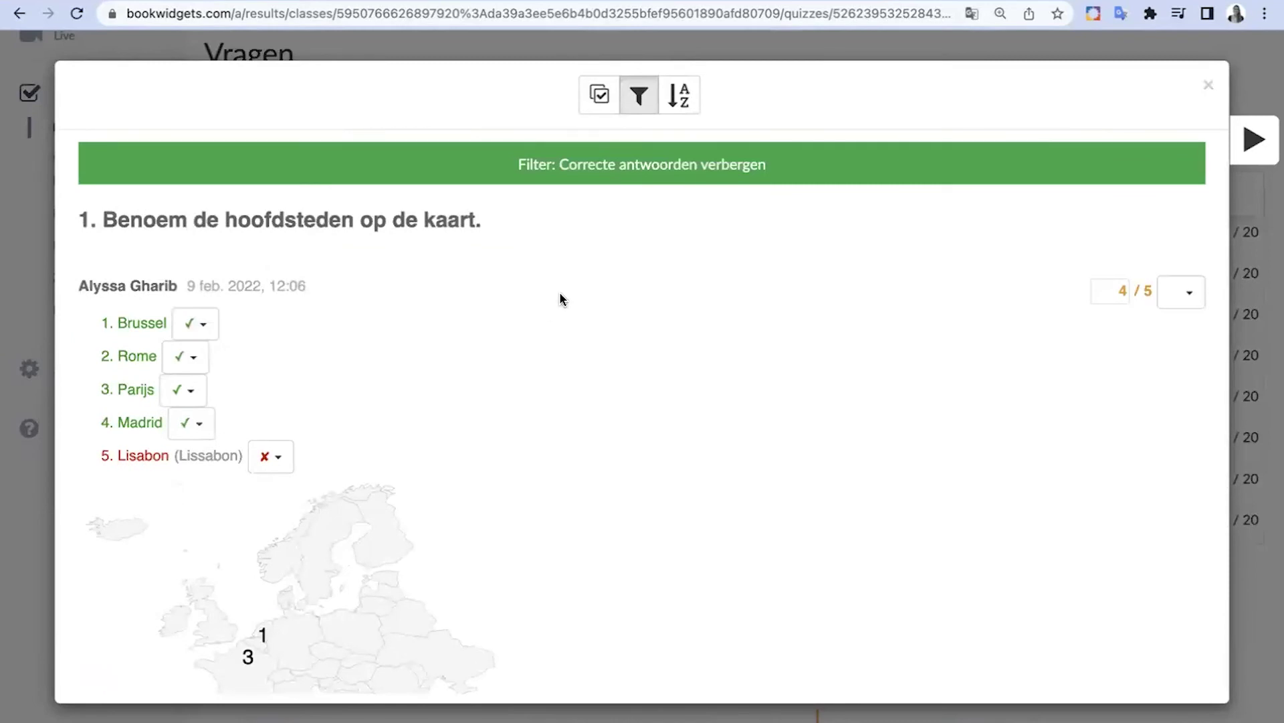
{"action": "left_click", "coordinate": [601, 92]}
Step: Toggle the grouped answers between the submitting students and the answer count
{"action": "scroll", "coordinate": [415, 408], "scroll_direction": "down", "scroll_amount": 3}
{"action": "scroll", "coordinate": [415, 409], "scroll_direction": "down", "scroll_amount": 15}
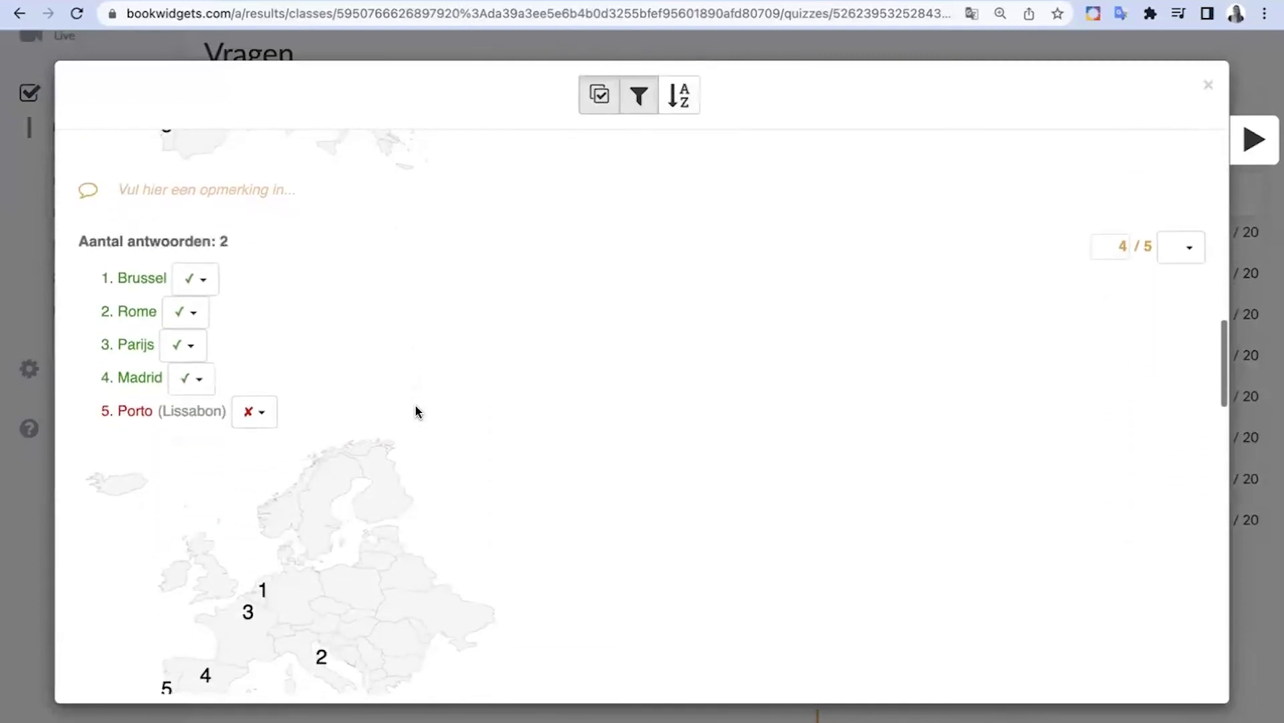
{"action": "left_click", "coordinate": [219, 243]}
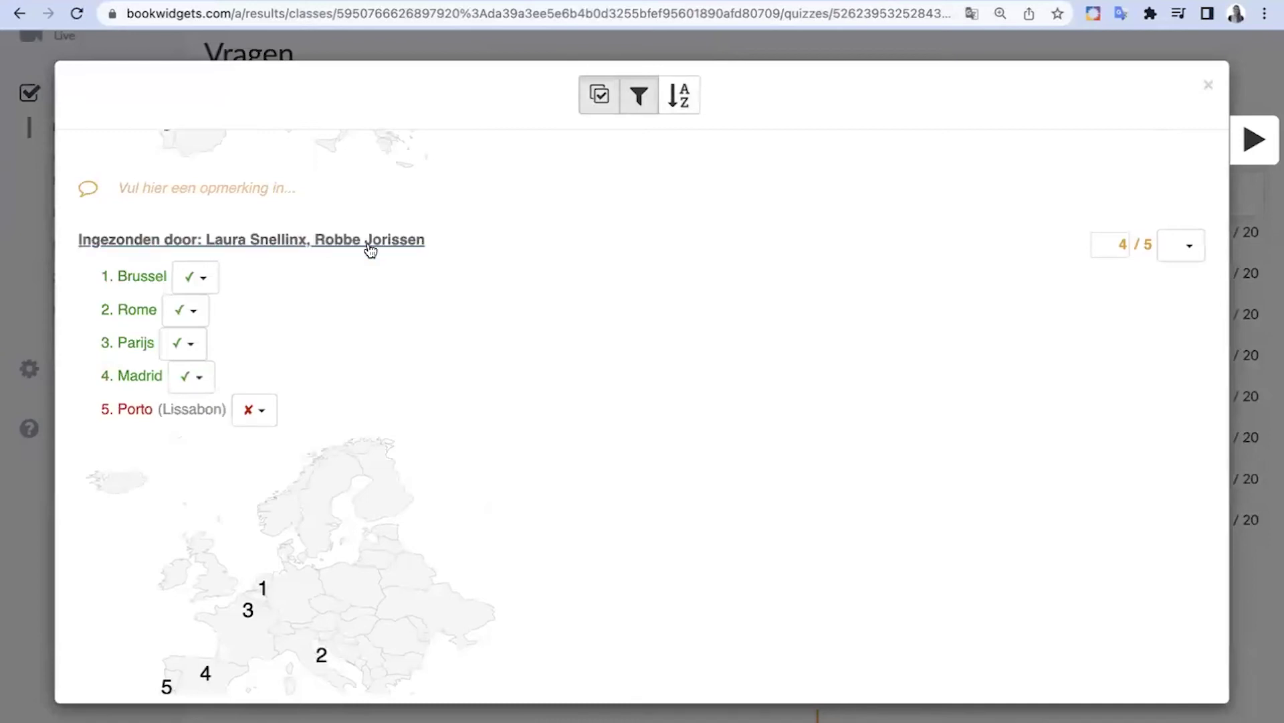
{"action": "left_click", "coordinate": [297, 245]}
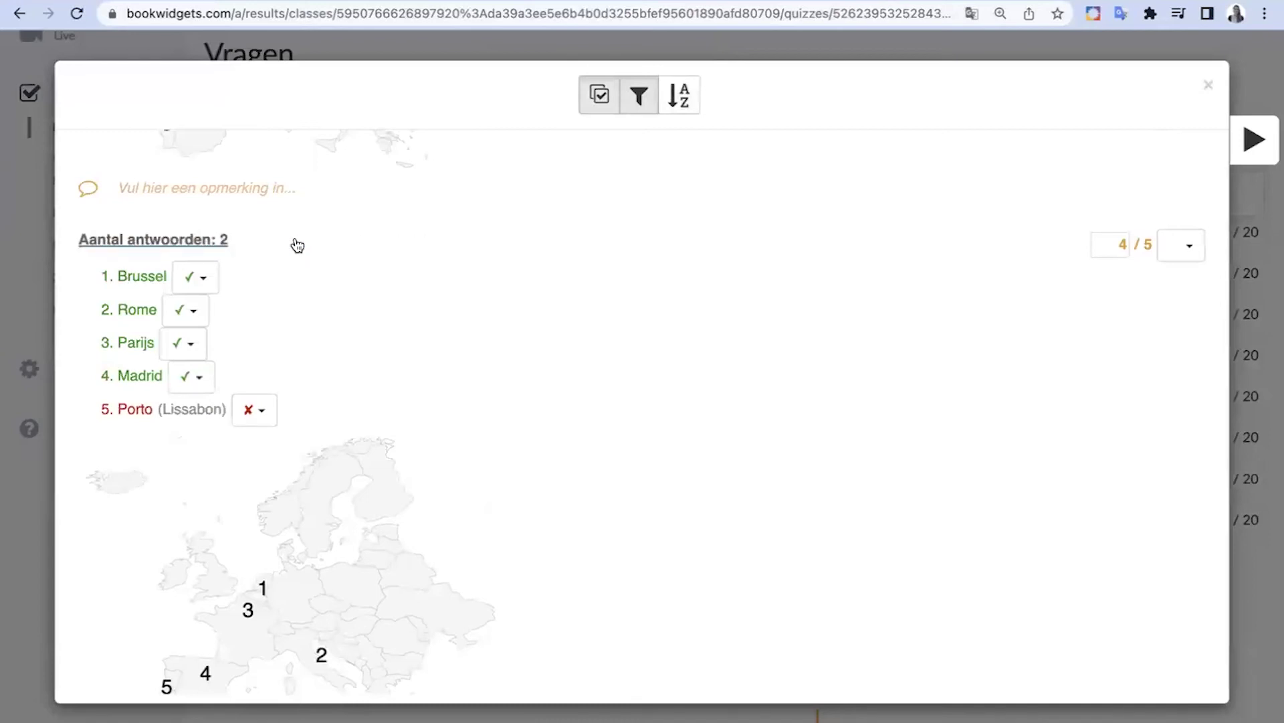
{"action": "left_click", "coordinate": [182, 242]}
{"action": "left_click", "coordinate": [191, 243]}
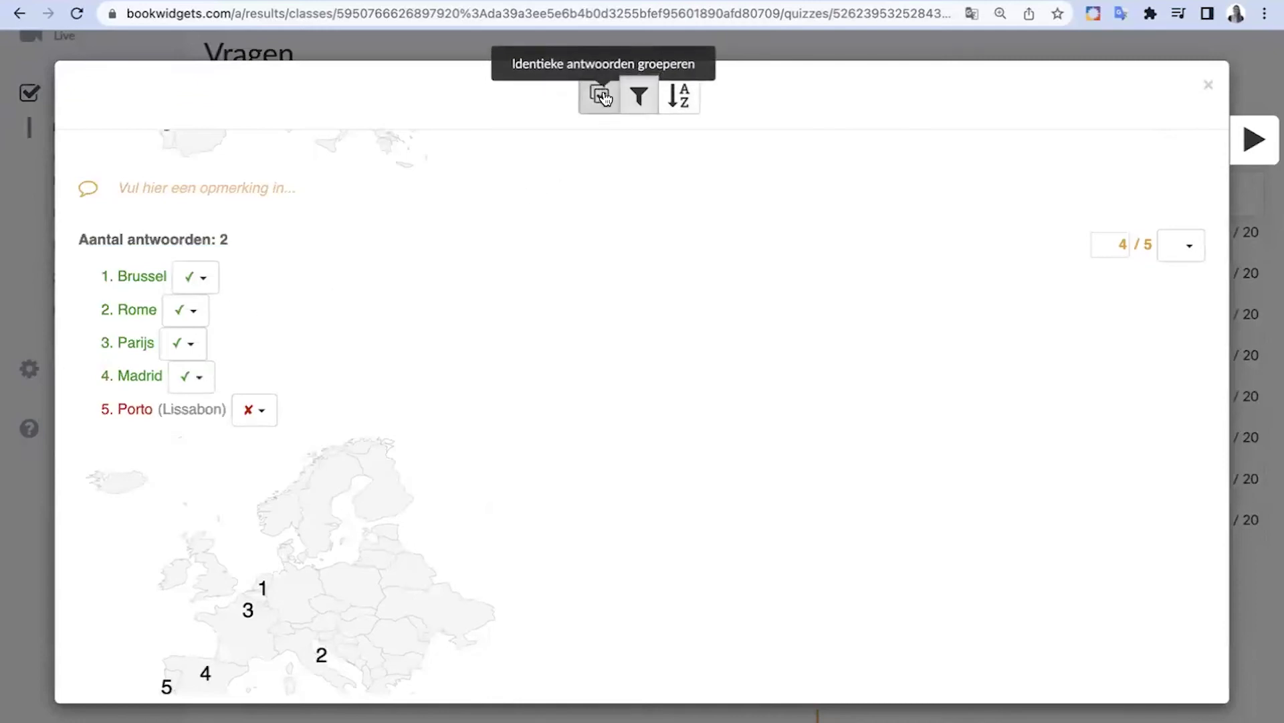
Step: Scroll the grouped answers and start a comment on the wrong answer Porto
{"action": "scroll", "coordinate": [405, 425], "scroll_direction": "down", "scroll_amount": 3}
{"action": "scroll", "coordinate": [404, 419], "scroll_direction": "down", "scroll_amount": 8}
{"action": "scroll", "coordinate": [404, 419], "scroll_direction": "up", "scroll_amount": 9}
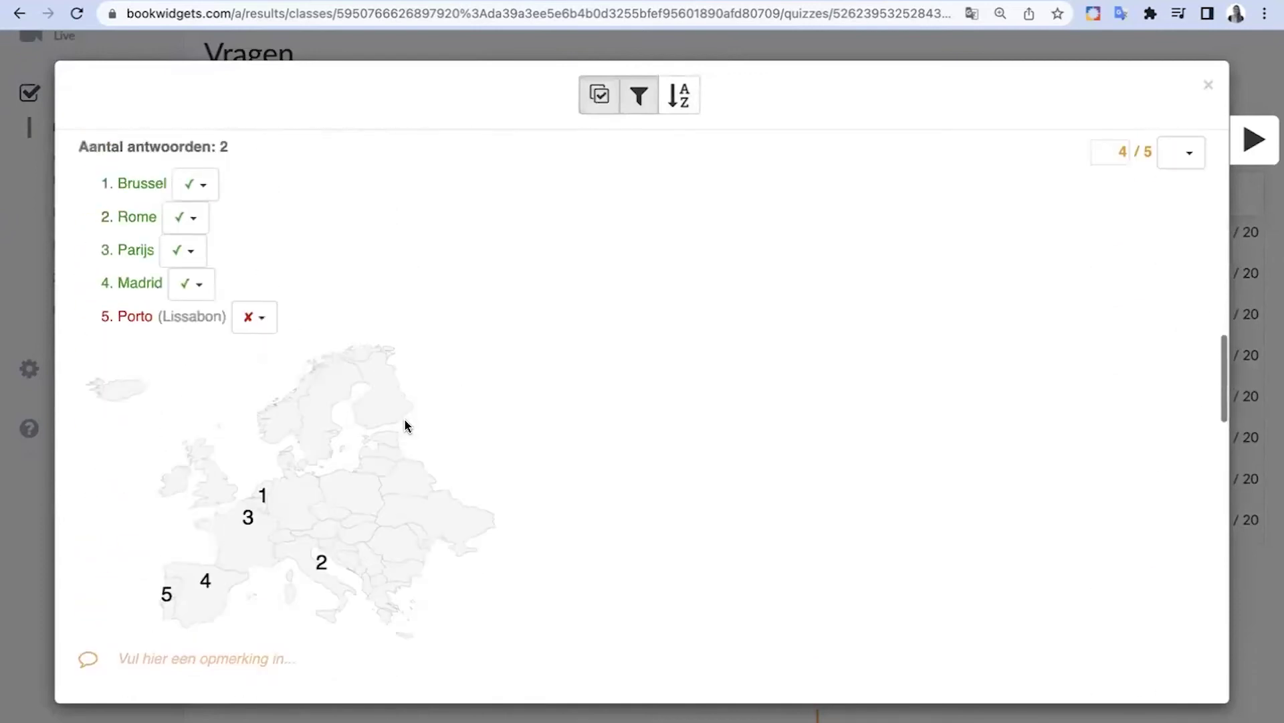
{"action": "scroll", "coordinate": [388, 408], "scroll_direction": "up", "scroll_amount": 2}
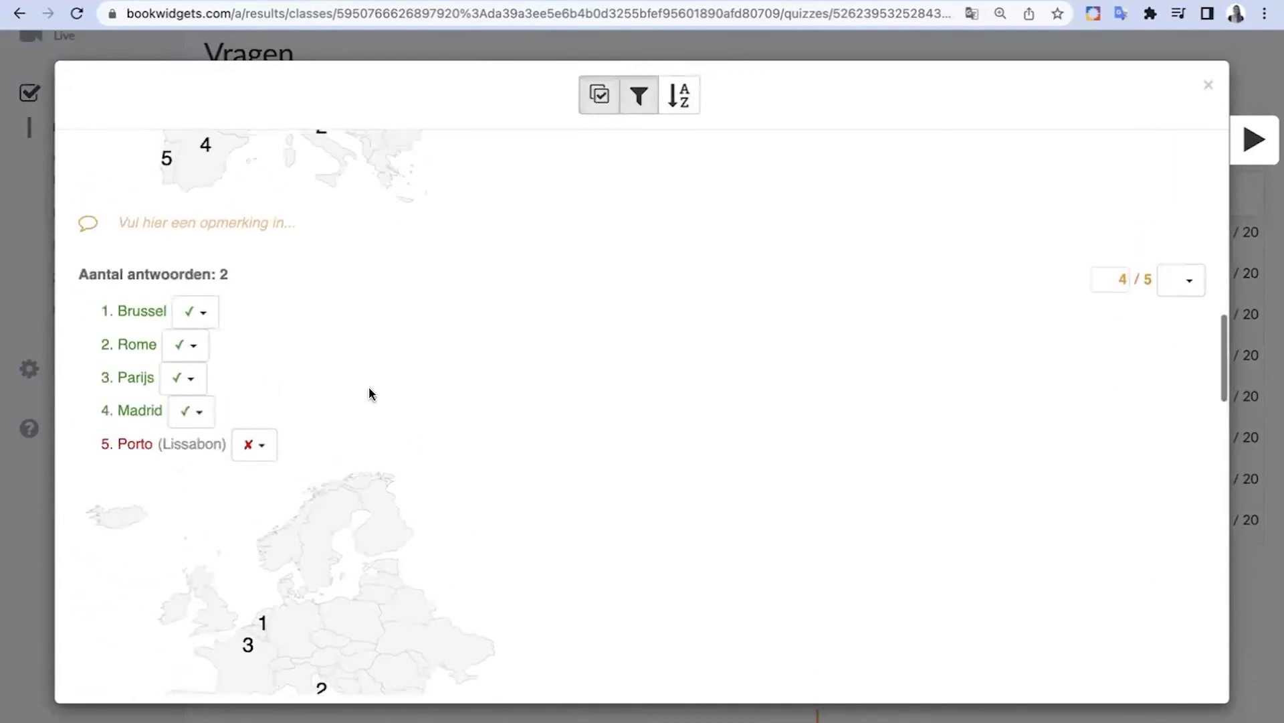
{"action": "double_click", "coordinate": [135, 444]}
Step: Write the comment 'Bijna!' on the answer Porto
{"action": "type", "text": "Spe"}
{"action": "key", "text": "BackSpace"}
{"action": "key", "text": "BackSpace"}
{"action": "type", "text": "B"}
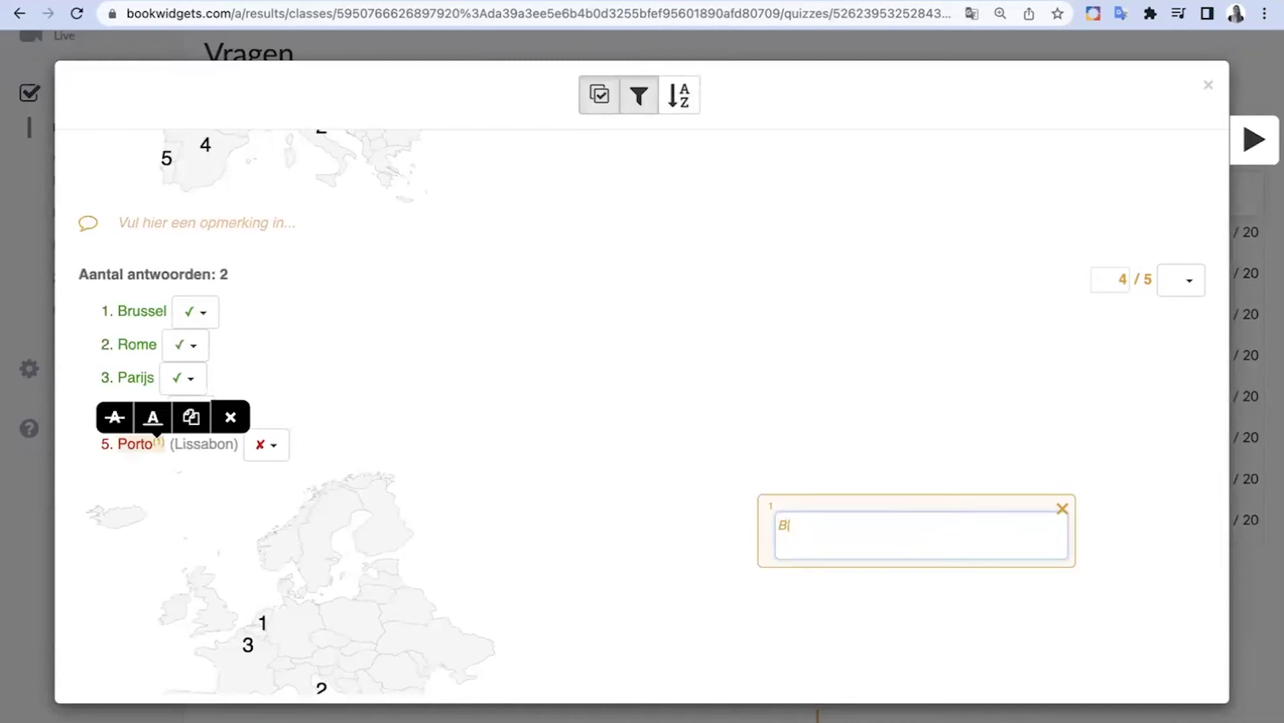
{"action": "type", "text": "ijna!"}
{"action": "left_click", "coordinate": [785, 447]}
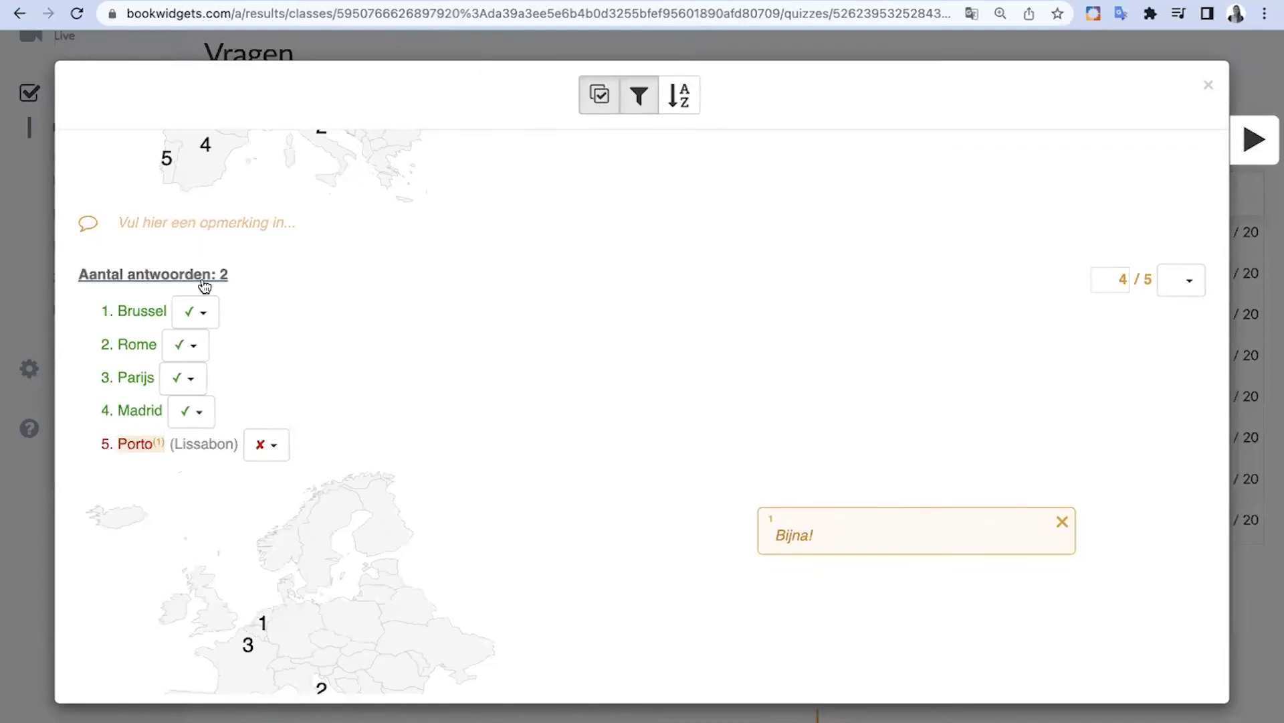
Step: Look over question 1's commented answers and move on to question 2
{"action": "scroll", "coordinate": [253, 289], "scroll_direction": "up", "scroll_amount": 6}
{"action": "scroll", "coordinate": [253, 289], "scroll_direction": "up", "scroll_amount": 2}
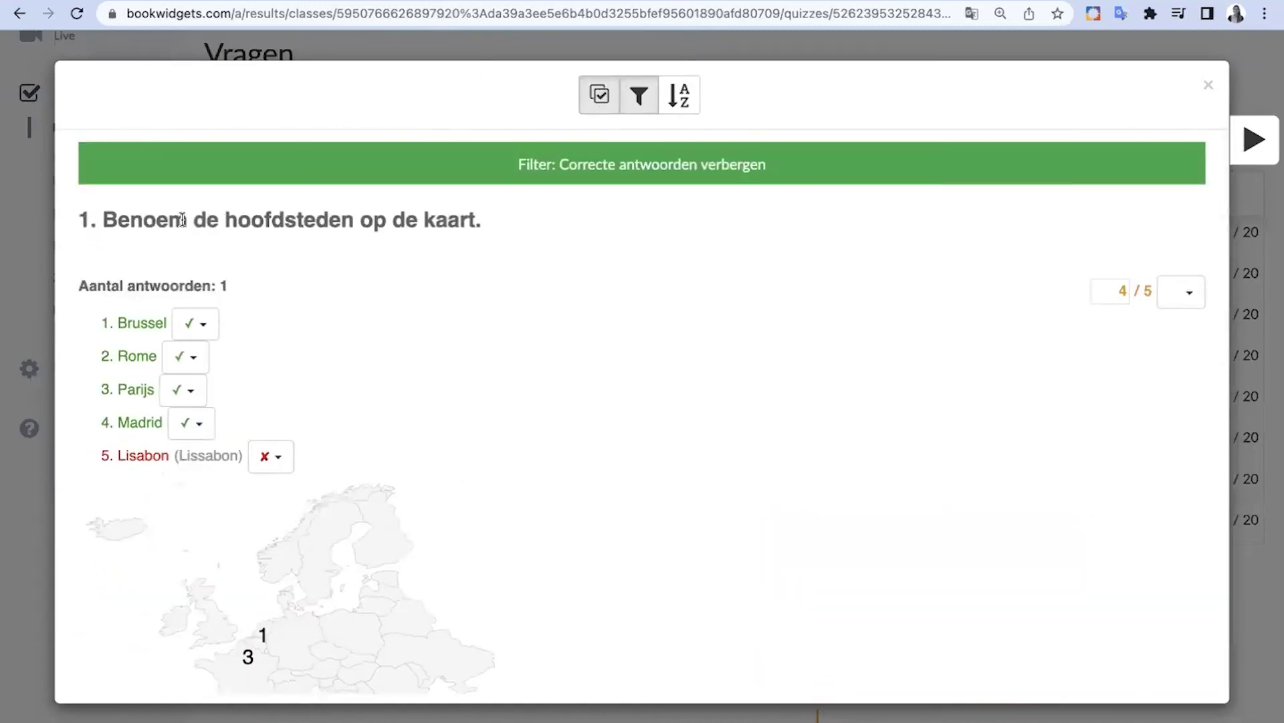
{"action": "scroll", "coordinate": [359, 365], "scroll_direction": "down", "scroll_amount": 5}
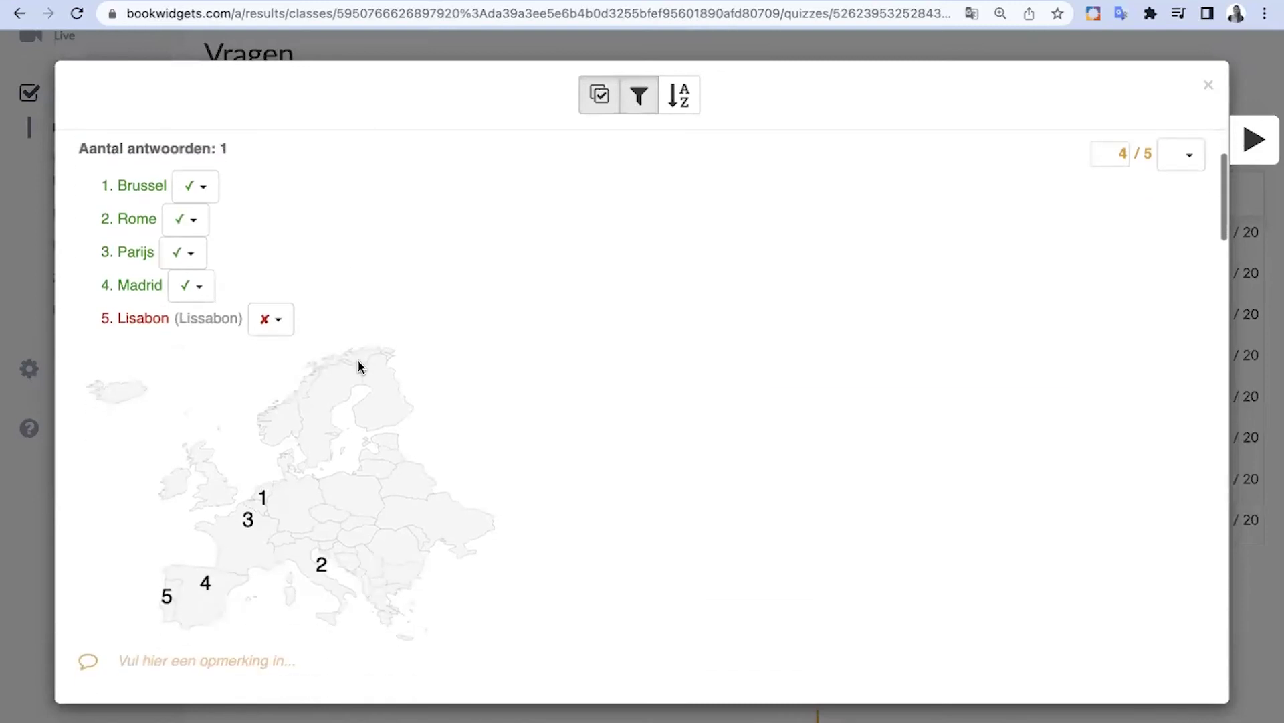
{"action": "scroll", "coordinate": [359, 365], "scroll_direction": "down", "scroll_amount": 14}
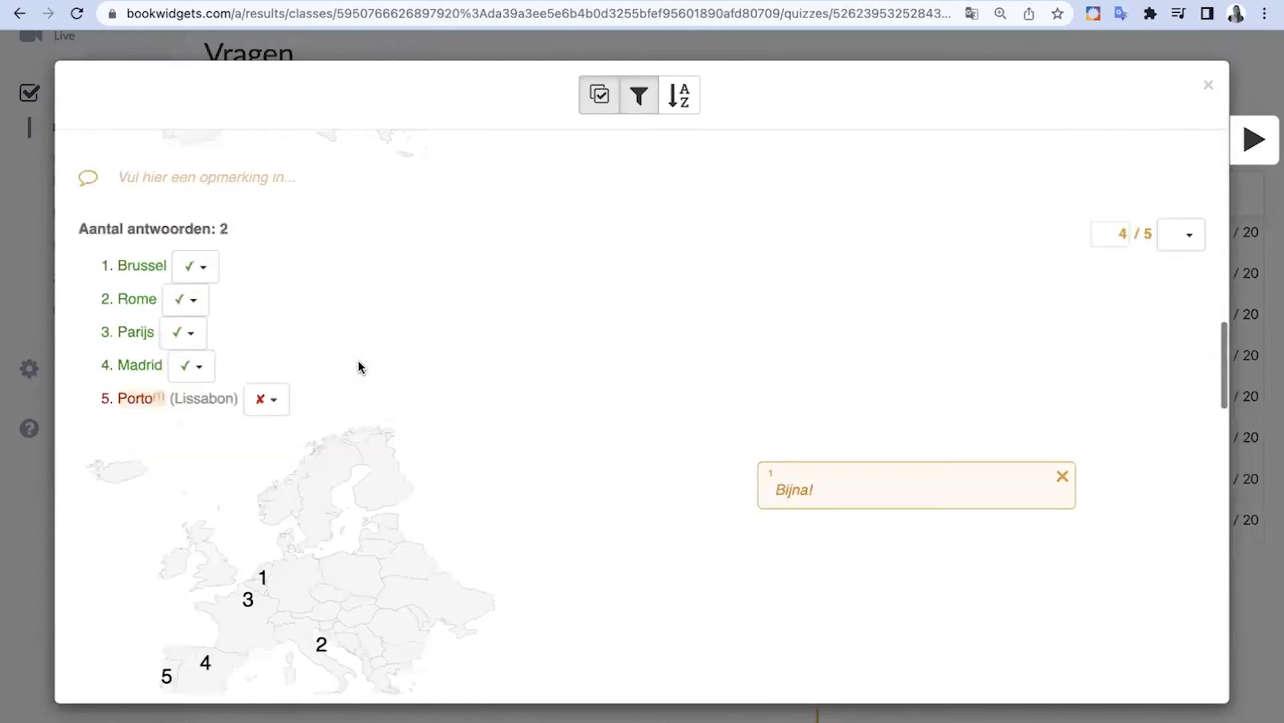
{"action": "scroll", "coordinate": [359, 367], "scroll_direction": "down", "scroll_amount": 1}
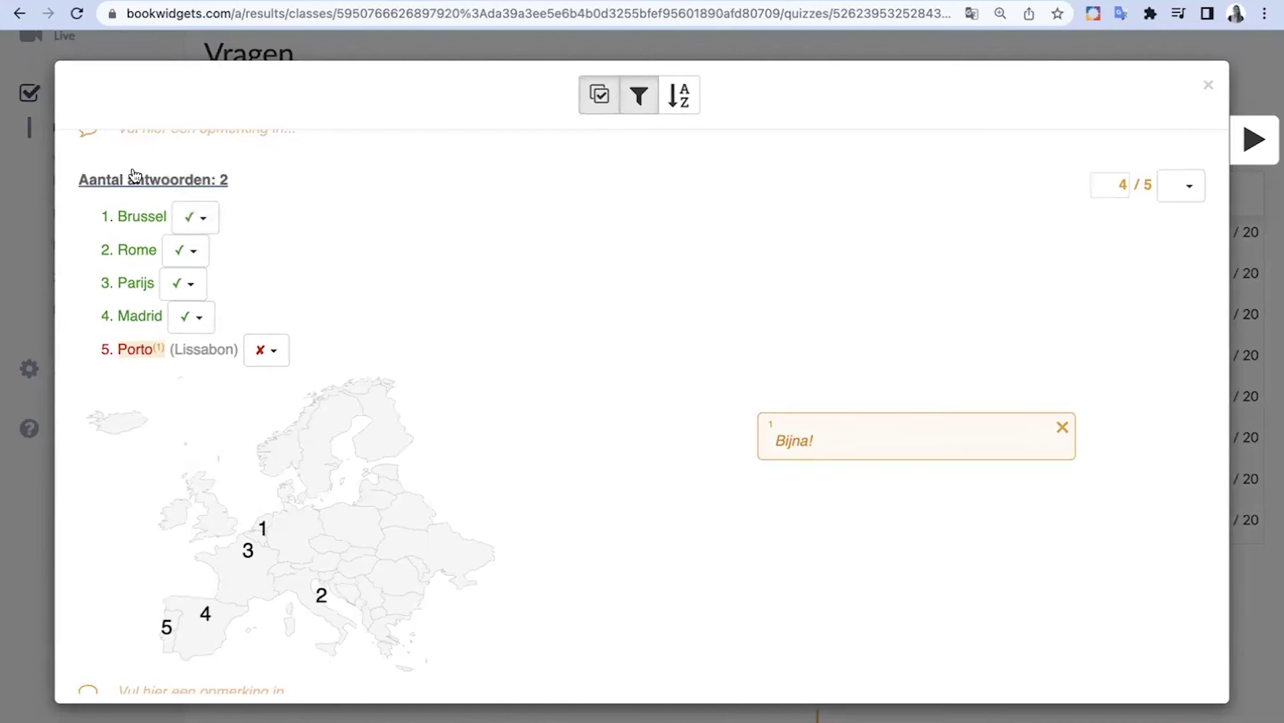
{"action": "scroll", "coordinate": [235, 291], "scroll_direction": "down", "scroll_amount": 6}
{"action": "scroll", "coordinate": [308, 364], "scroll_direction": "up", "scroll_amount": 20}
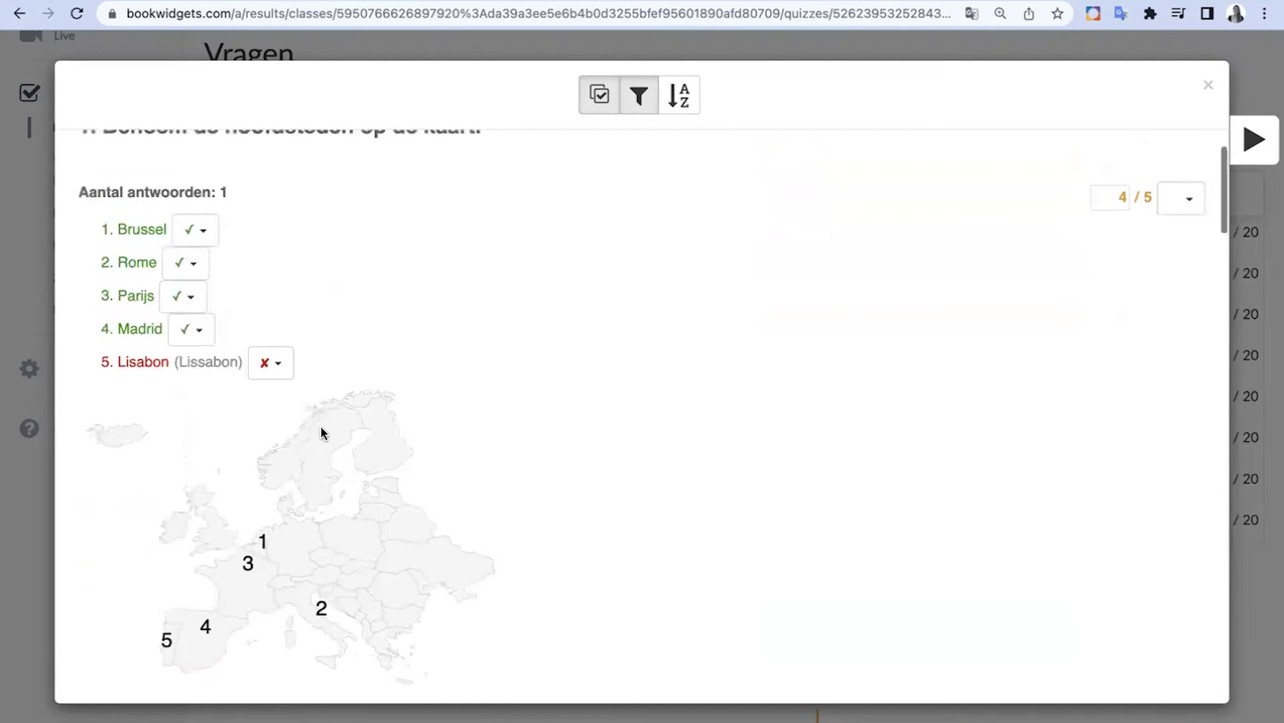
{"action": "scroll", "coordinate": [321, 432], "scroll_direction": "up", "scroll_amount": 2}
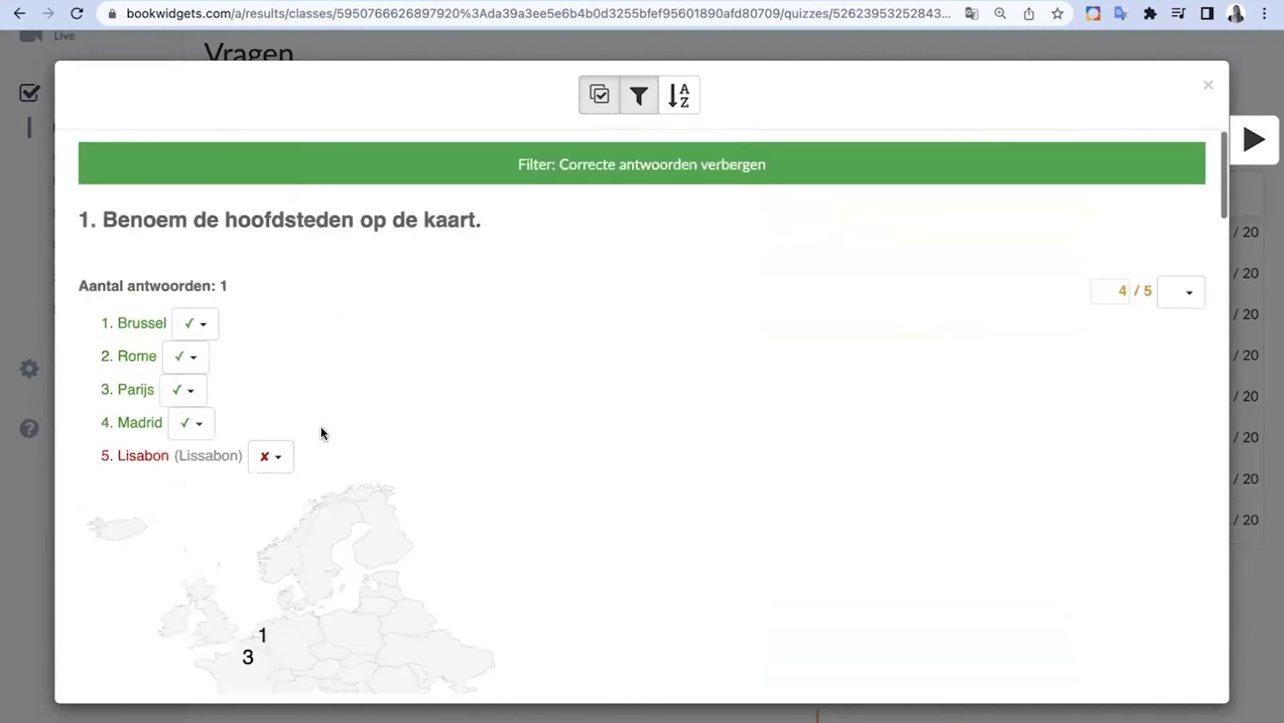
{"action": "left_click", "coordinate": [1248, 139]}
Step: Review question 2's grouped answers and advance to question 3
{"action": "scroll", "coordinate": [816, 405], "scroll_direction": "down", "scroll_amount": 5}
{"action": "scroll", "coordinate": [817, 408], "scroll_direction": "down", "scroll_amount": 15}
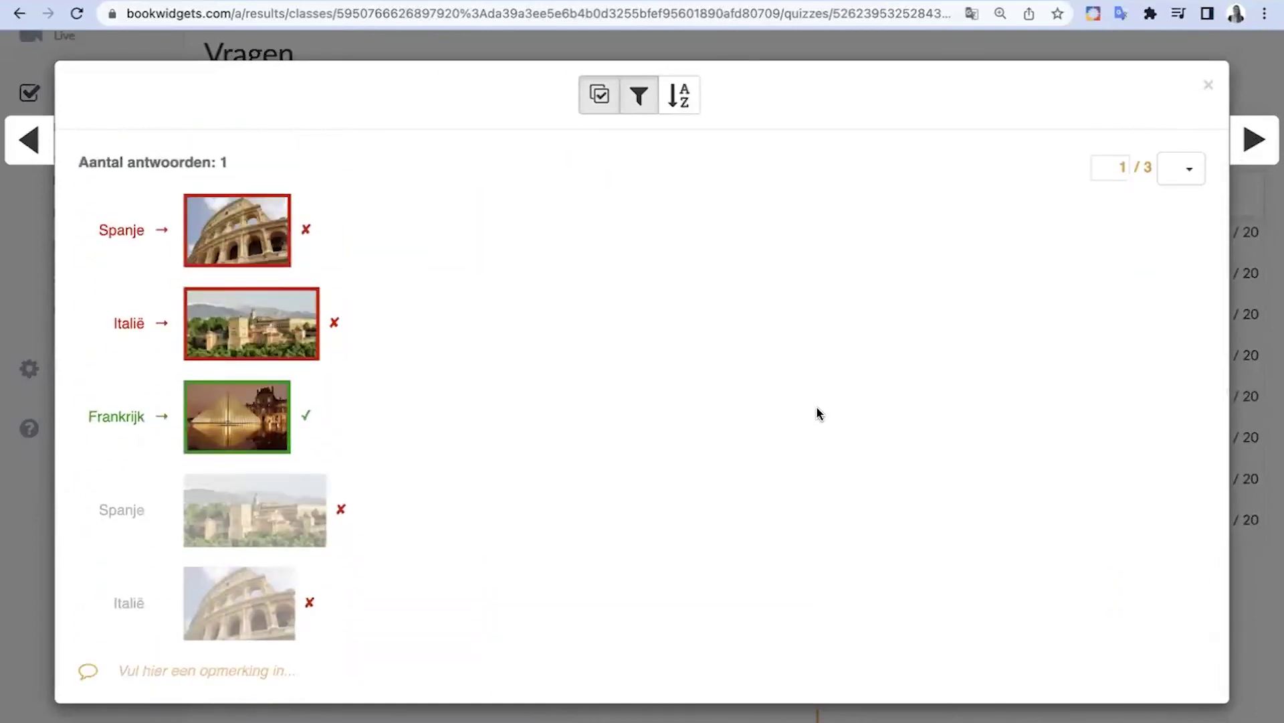
{"action": "scroll", "coordinate": [817, 408], "scroll_direction": "up", "scroll_amount": 20}
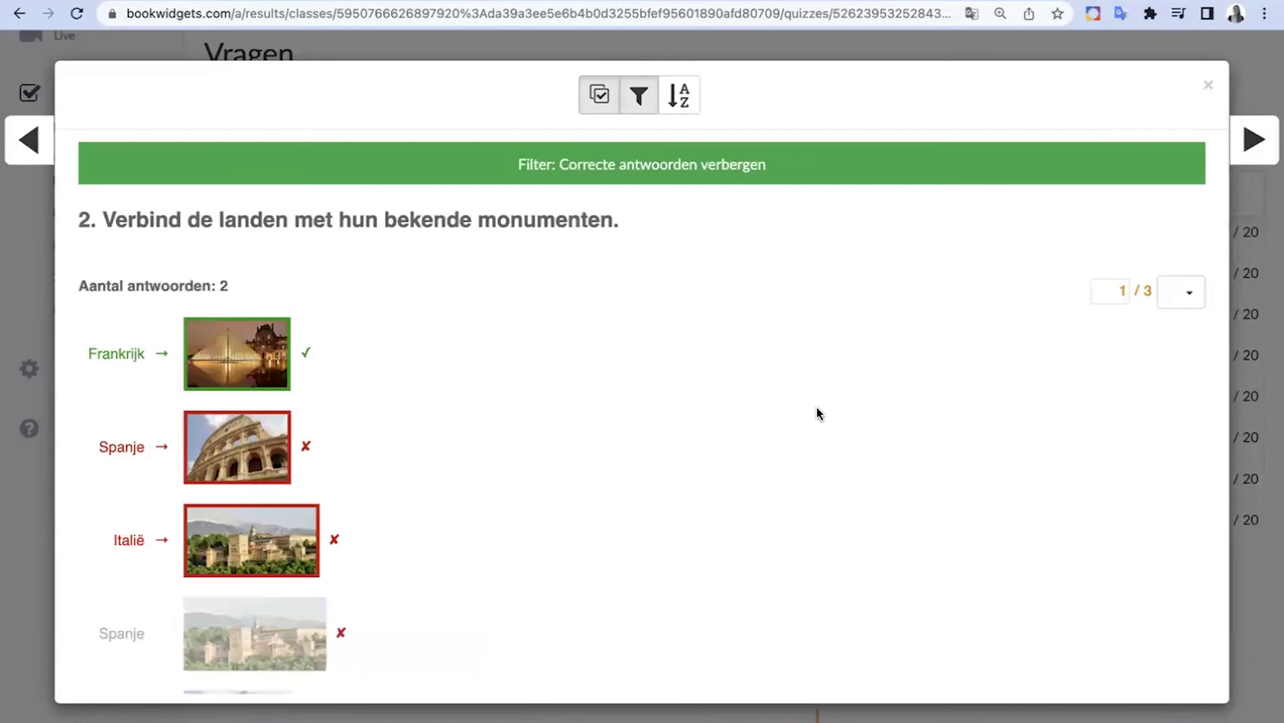
{"action": "scroll", "coordinate": [642, 479], "scroll_direction": "down", "scroll_amount": 3}
{"action": "scroll", "coordinate": [642, 479], "scroll_direction": "up", "scroll_amount": 2}
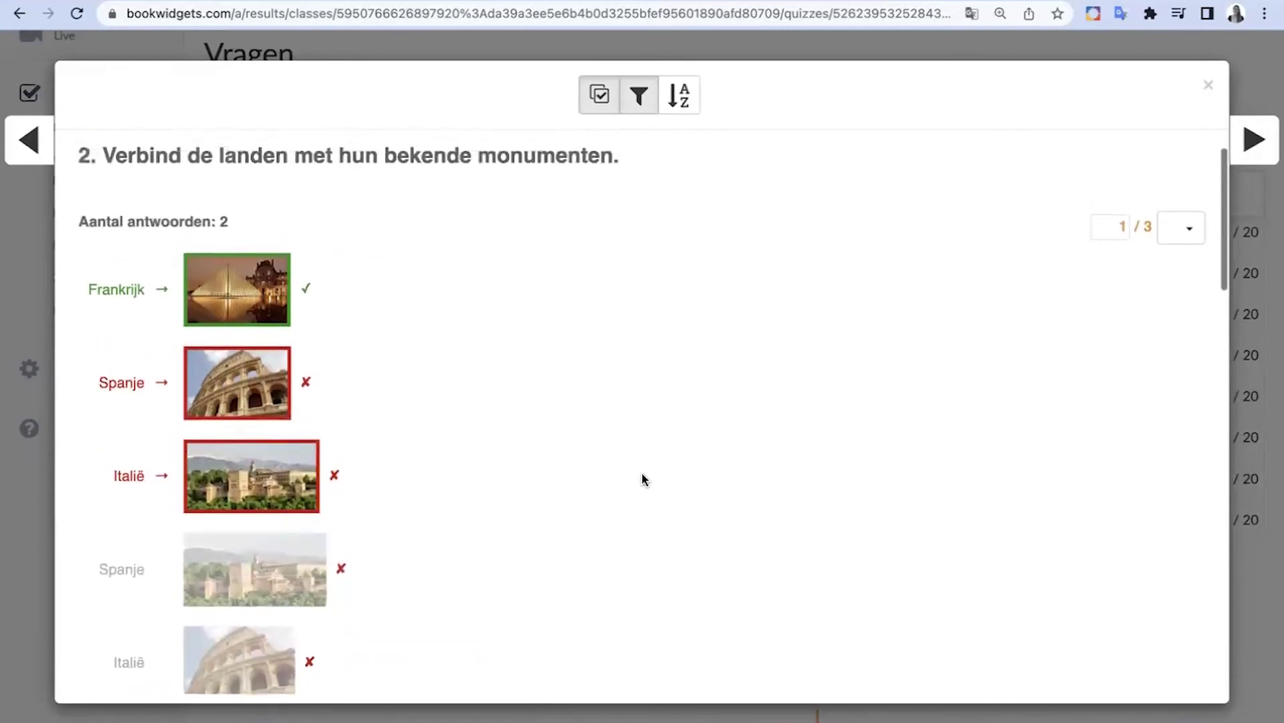
{"action": "left_click", "coordinate": [1251, 140]}
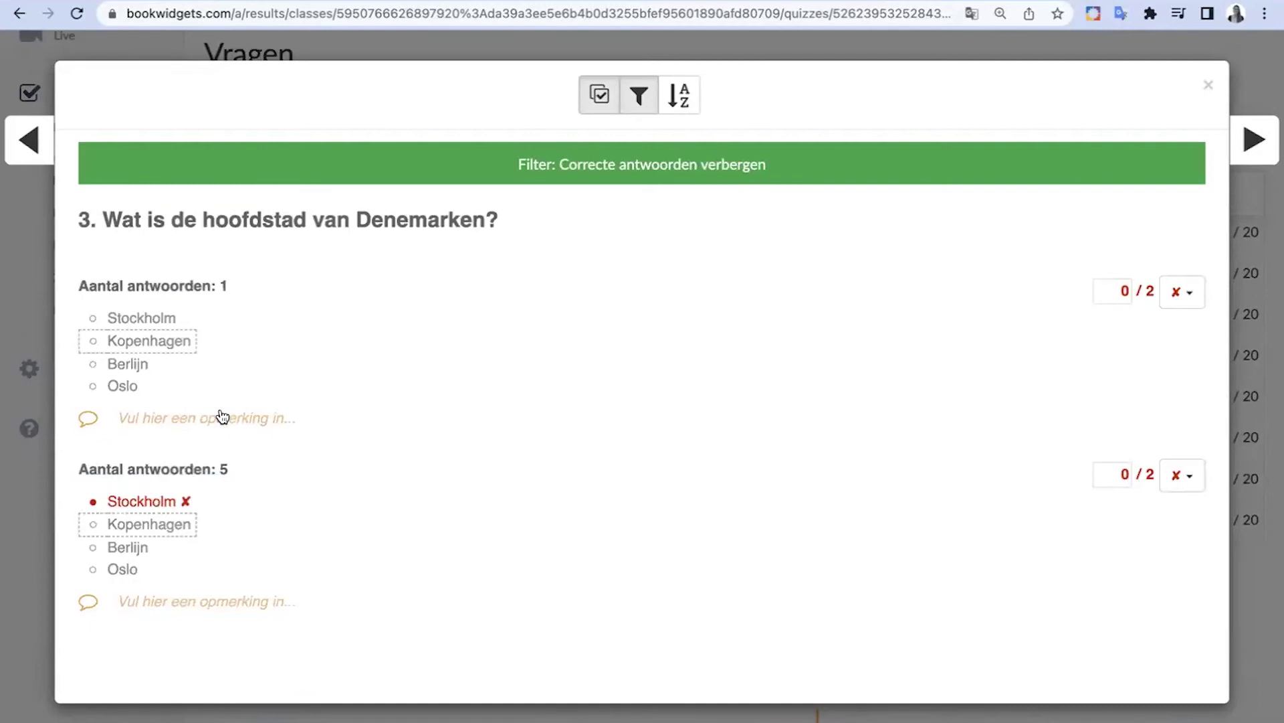
Step: Check the crossword question's answers, close the dialog and open the first student's answers
{"action": "left_click", "coordinate": [1254, 153]}
{"action": "scroll", "coordinate": [824, 456], "scroll_direction": "down", "scroll_amount": 15}
{"action": "scroll", "coordinate": [825, 456], "scroll_direction": "up", "scroll_amount": 5}
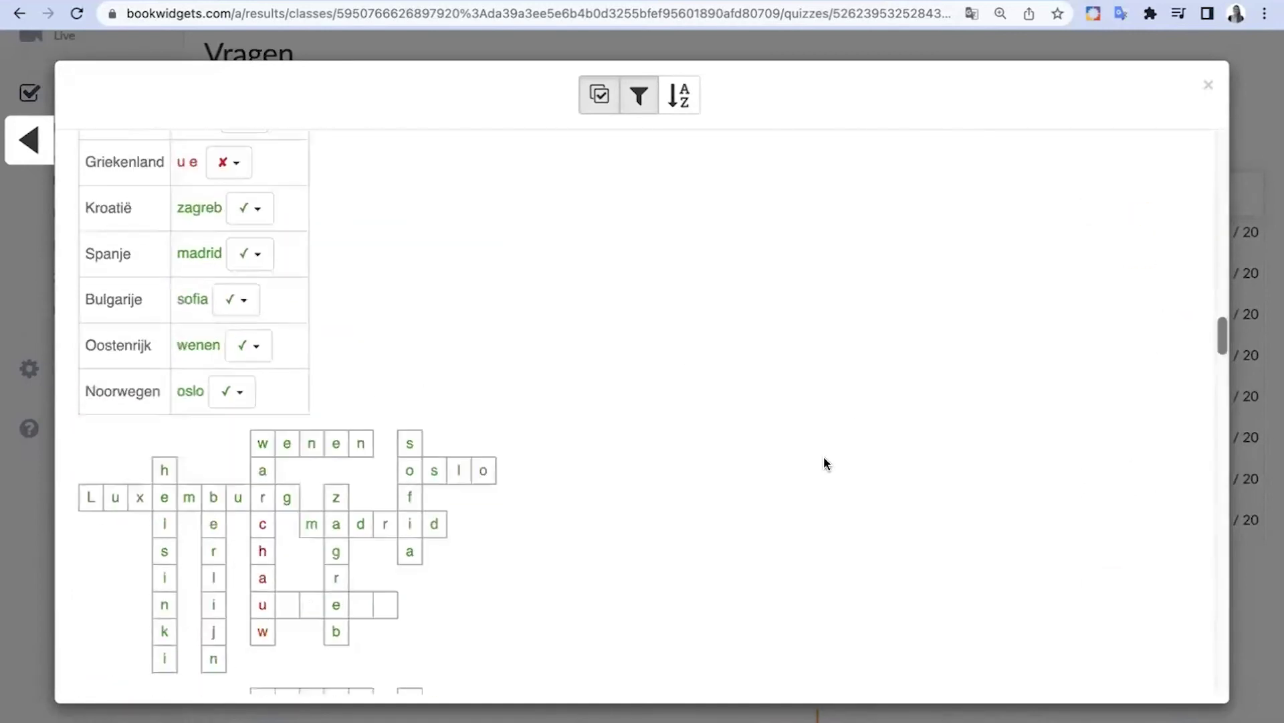
{"action": "scroll", "coordinate": [824, 456], "scroll_direction": "up", "scroll_amount": 10}
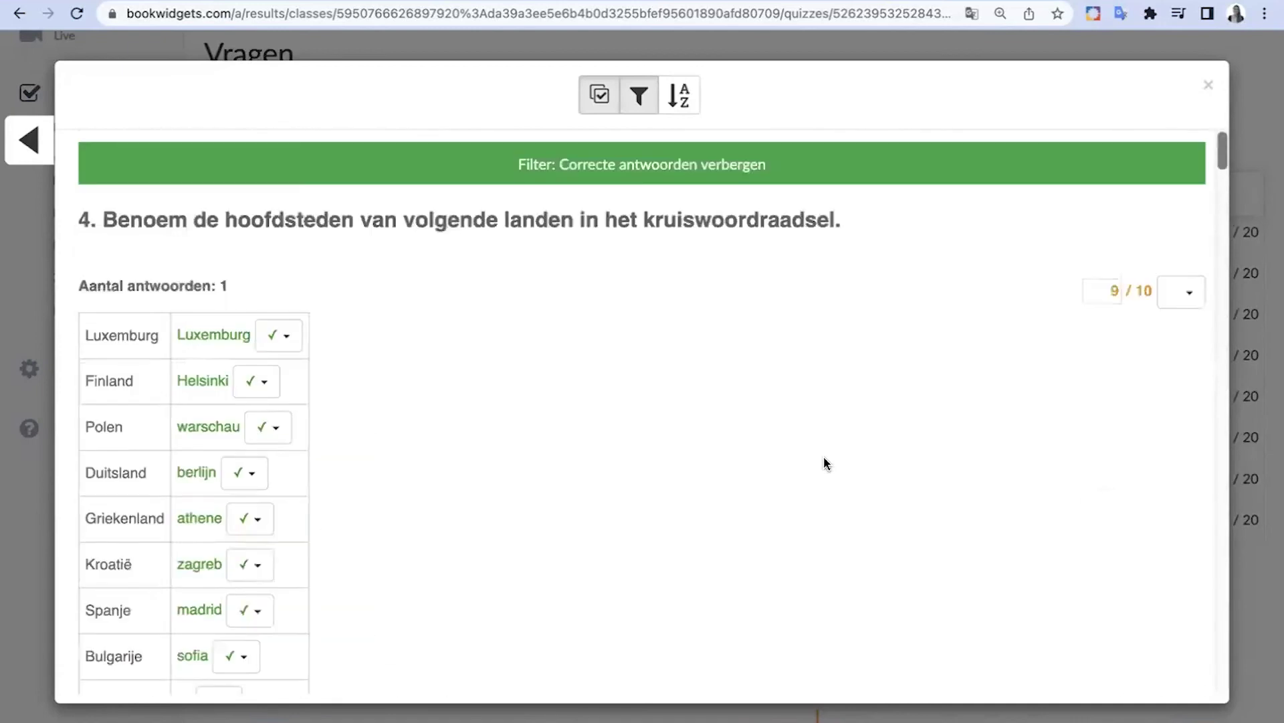
{"action": "left_click", "coordinate": [1208, 87]}
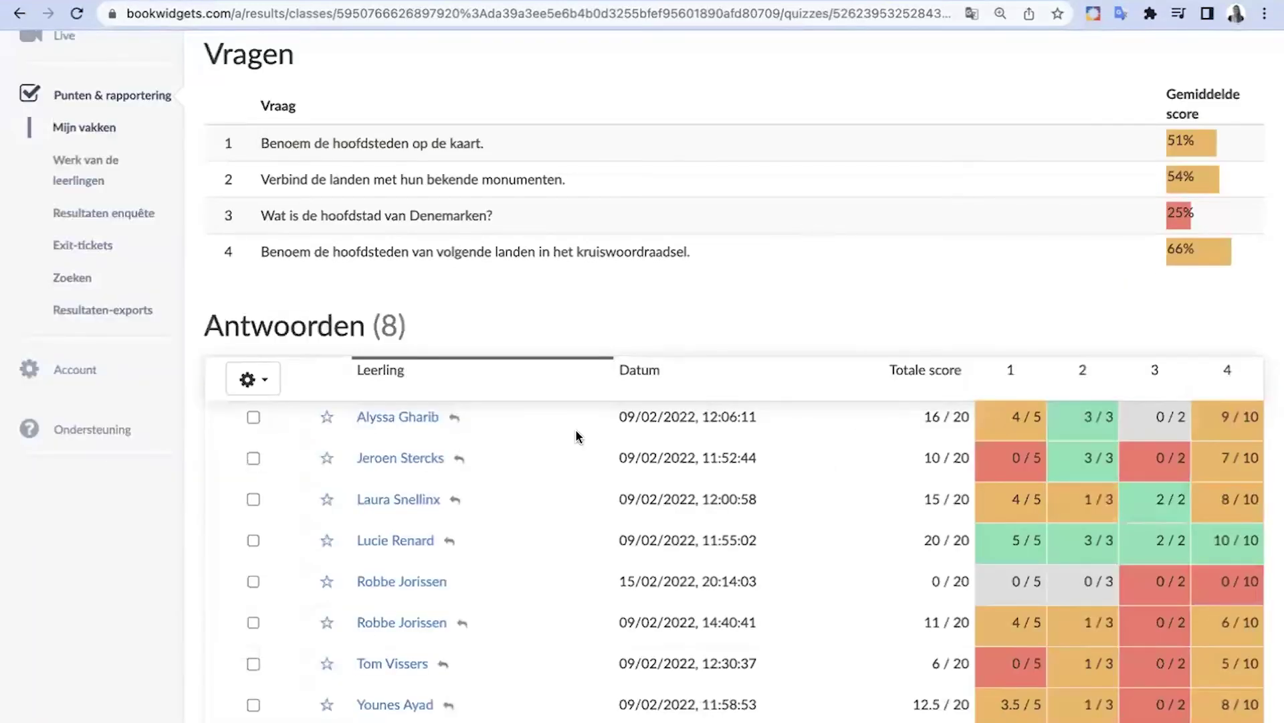
{"action": "left_click", "coordinate": [398, 418]}
{"action": "scroll", "coordinate": [396, 415], "scroll_direction": "down", "scroll_amount": 3}
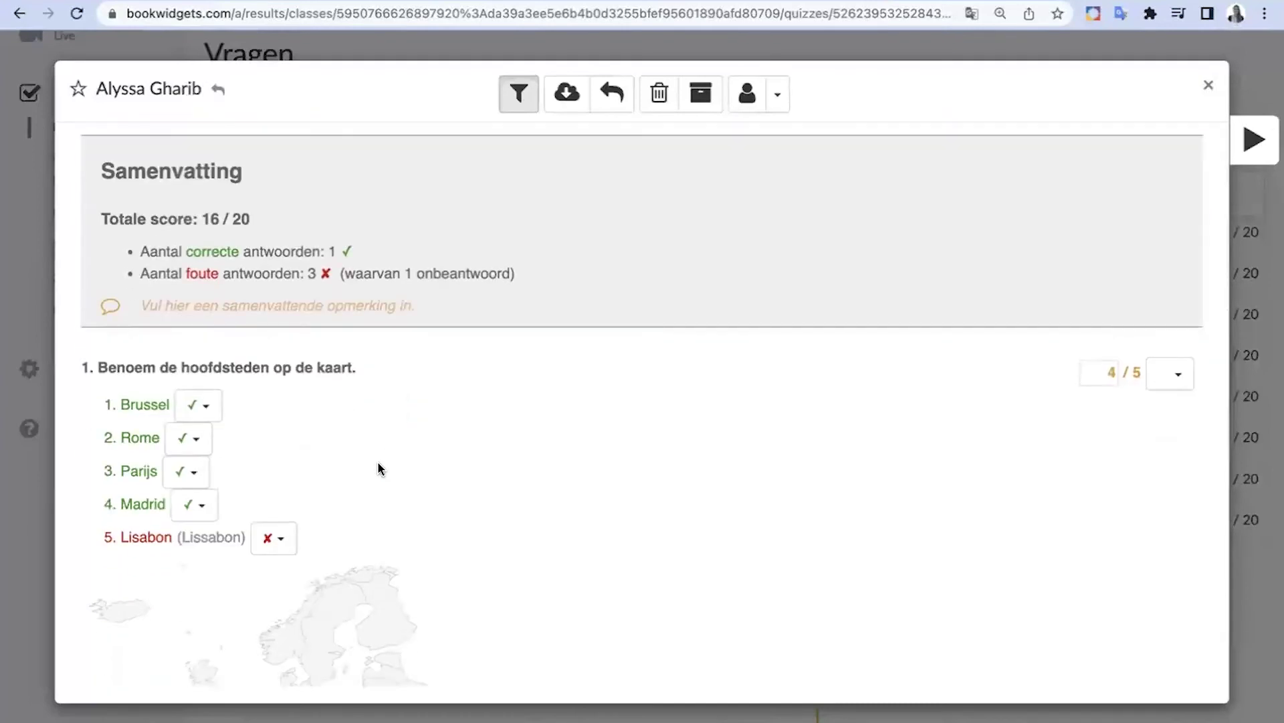
{"action": "scroll", "coordinate": [377, 460], "scroll_direction": "down", "scroll_amount": 5}
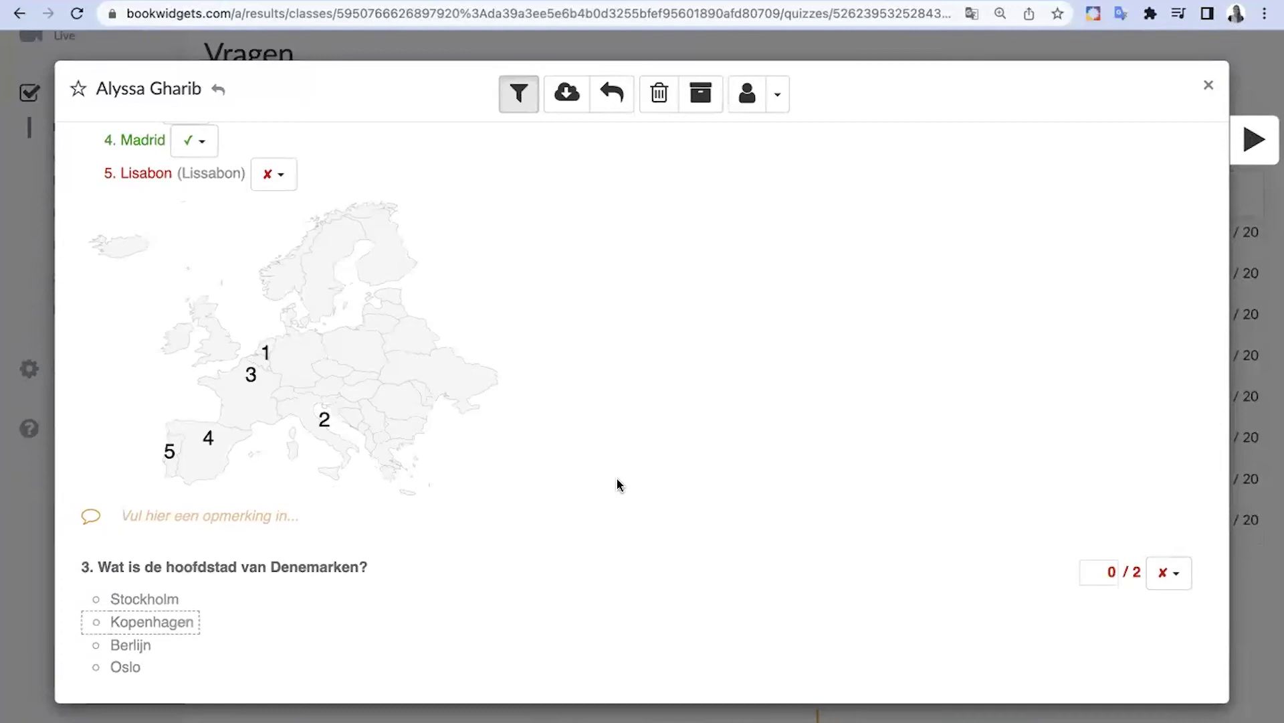
{"action": "scroll", "coordinate": [616, 477], "scroll_direction": "down", "scroll_amount": 5}
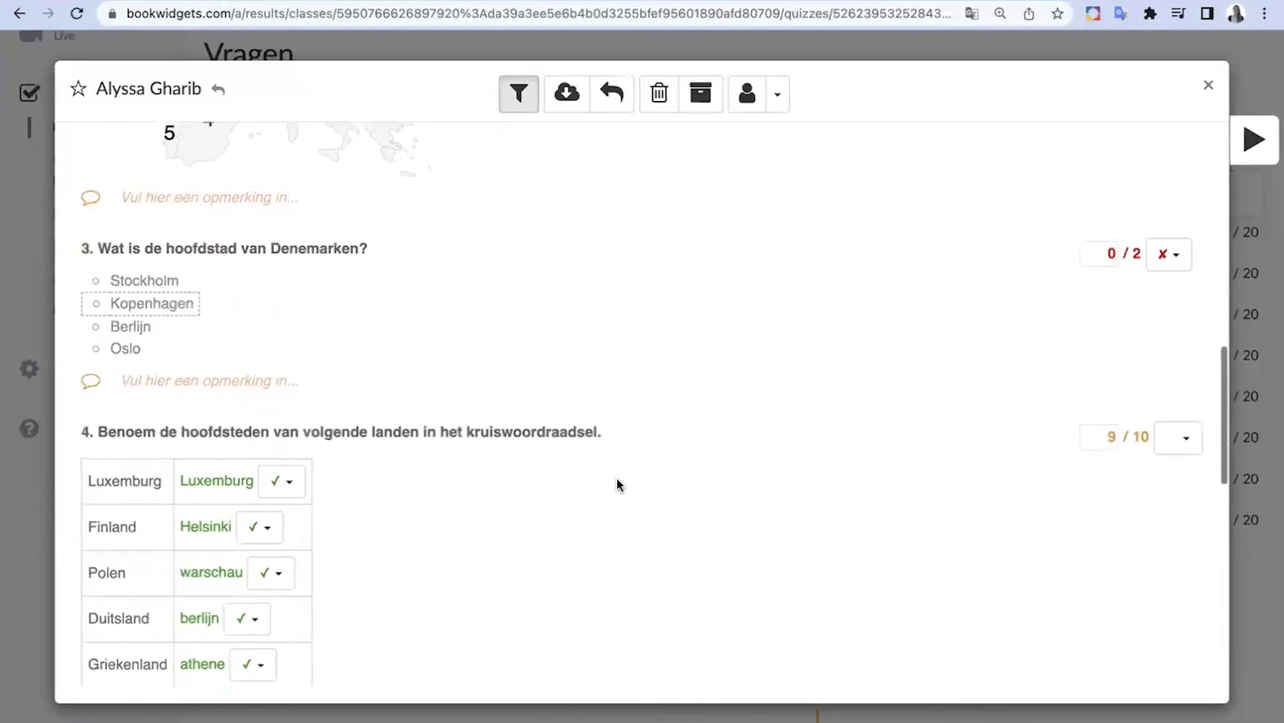
{"action": "scroll", "coordinate": [390, 499], "scroll_direction": "down", "scroll_amount": 10}
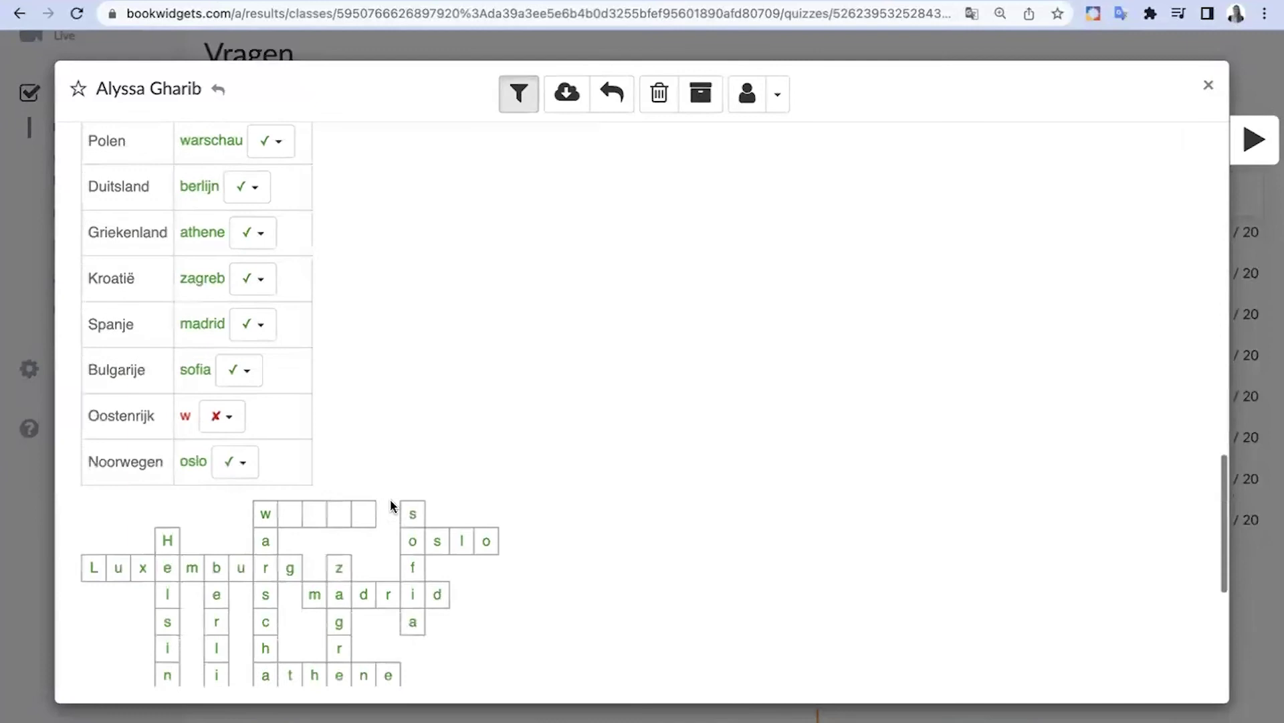
{"action": "scroll", "coordinate": [390, 499], "scroll_direction": "up", "scroll_amount": 11}
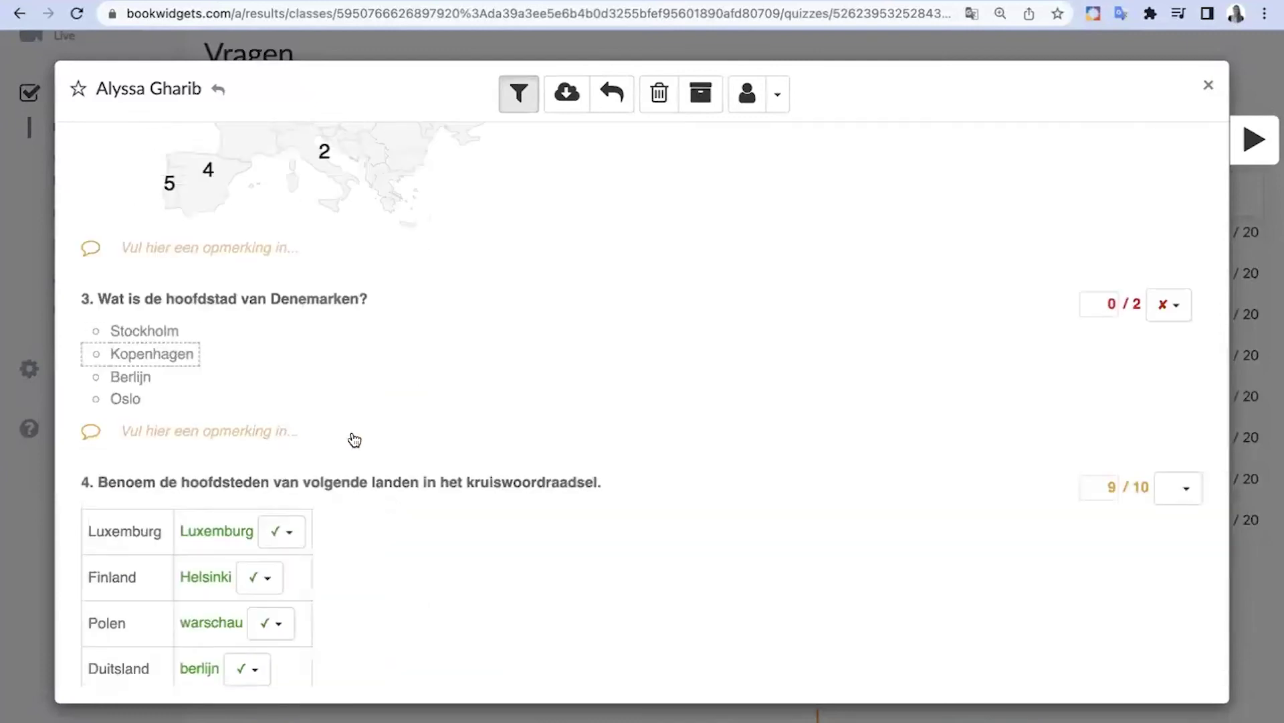
{"action": "scroll", "coordinate": [353, 436], "scroll_direction": "up", "scroll_amount": 6}
{"action": "scroll", "coordinate": [399, 422], "scroll_direction": "down", "scroll_amount": 2}
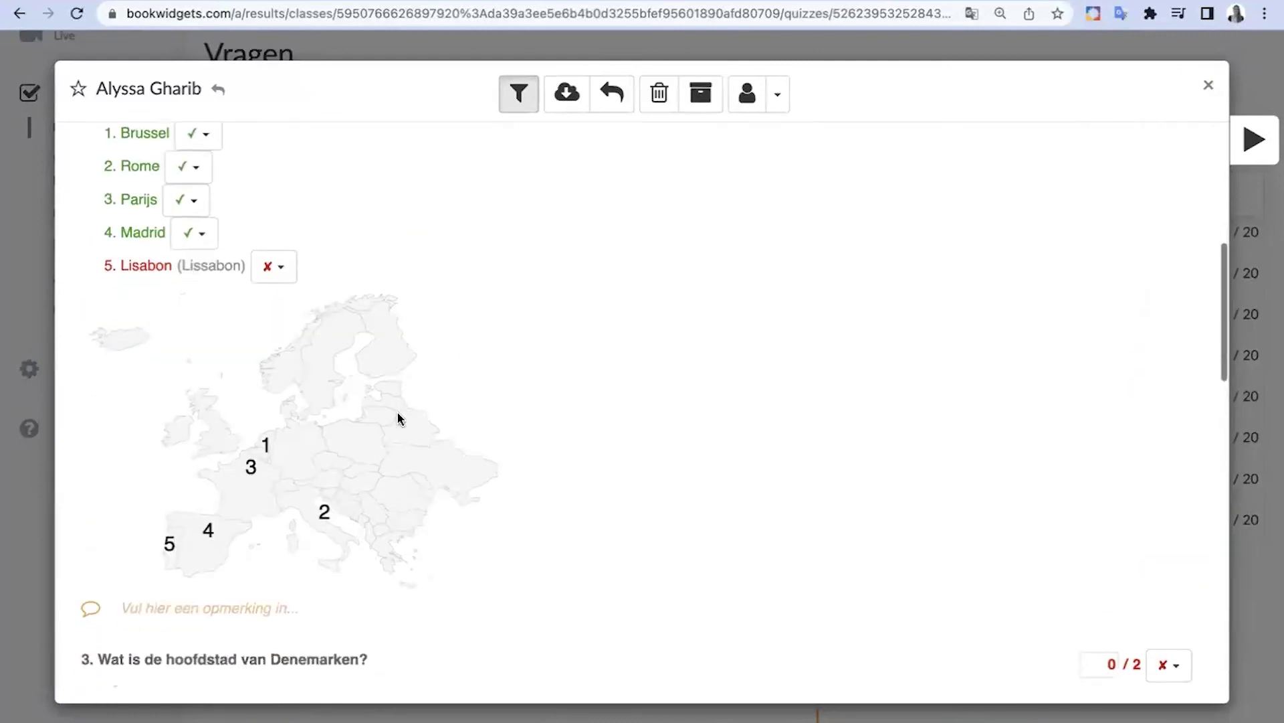
{"action": "scroll", "coordinate": [1072, 413], "scroll_direction": "up", "scroll_amount": 3}
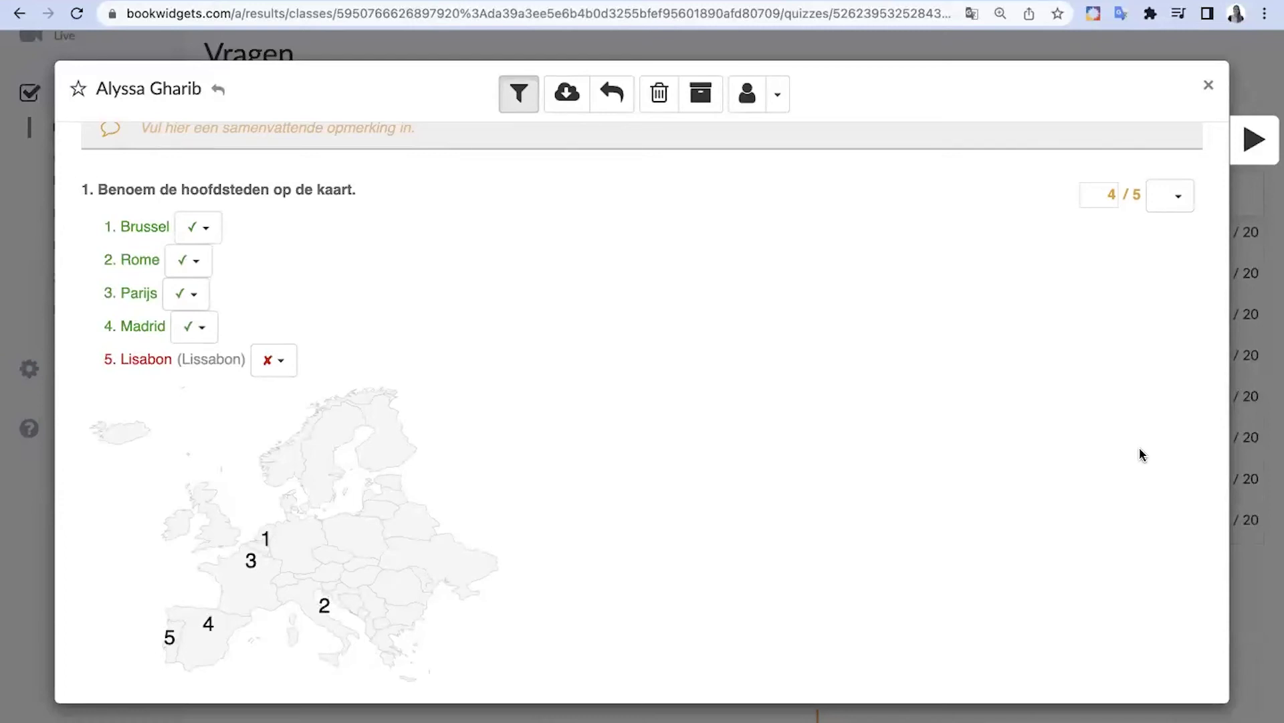
{"action": "scroll", "coordinate": [1138, 447], "scroll_direction": "down", "scroll_amount": 3}
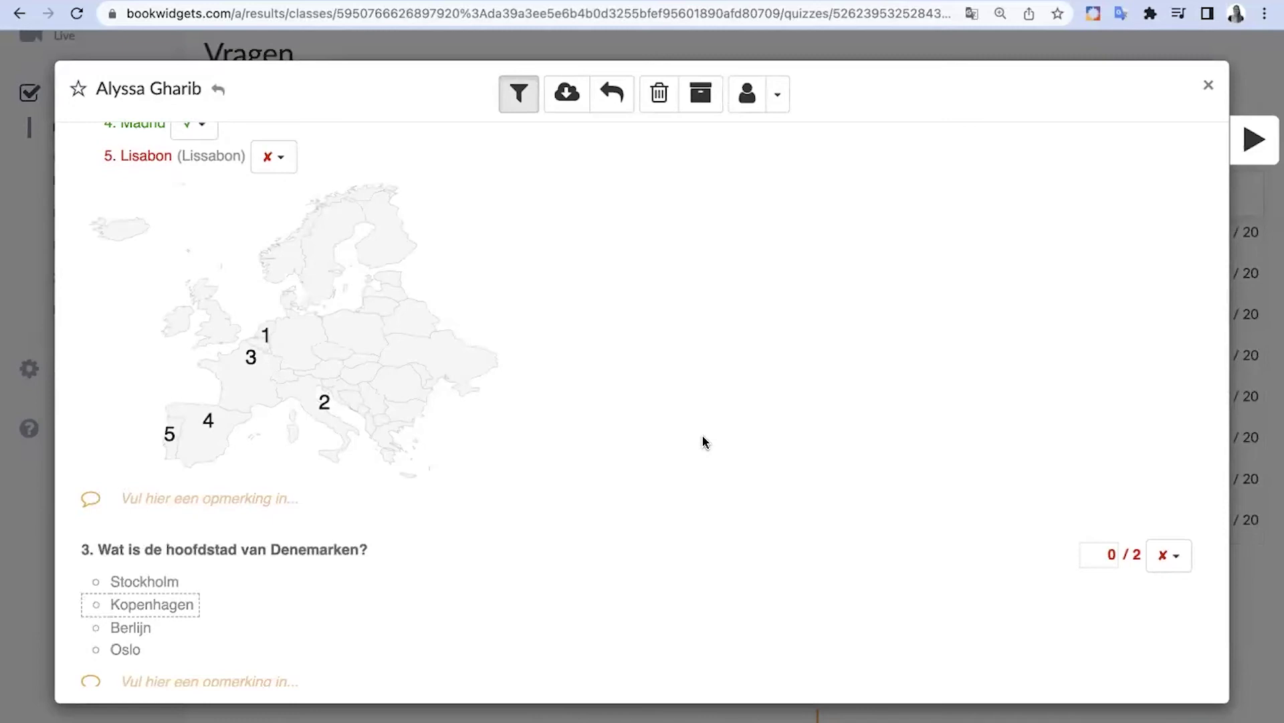
{"action": "left_click", "coordinate": [1205, 92]}
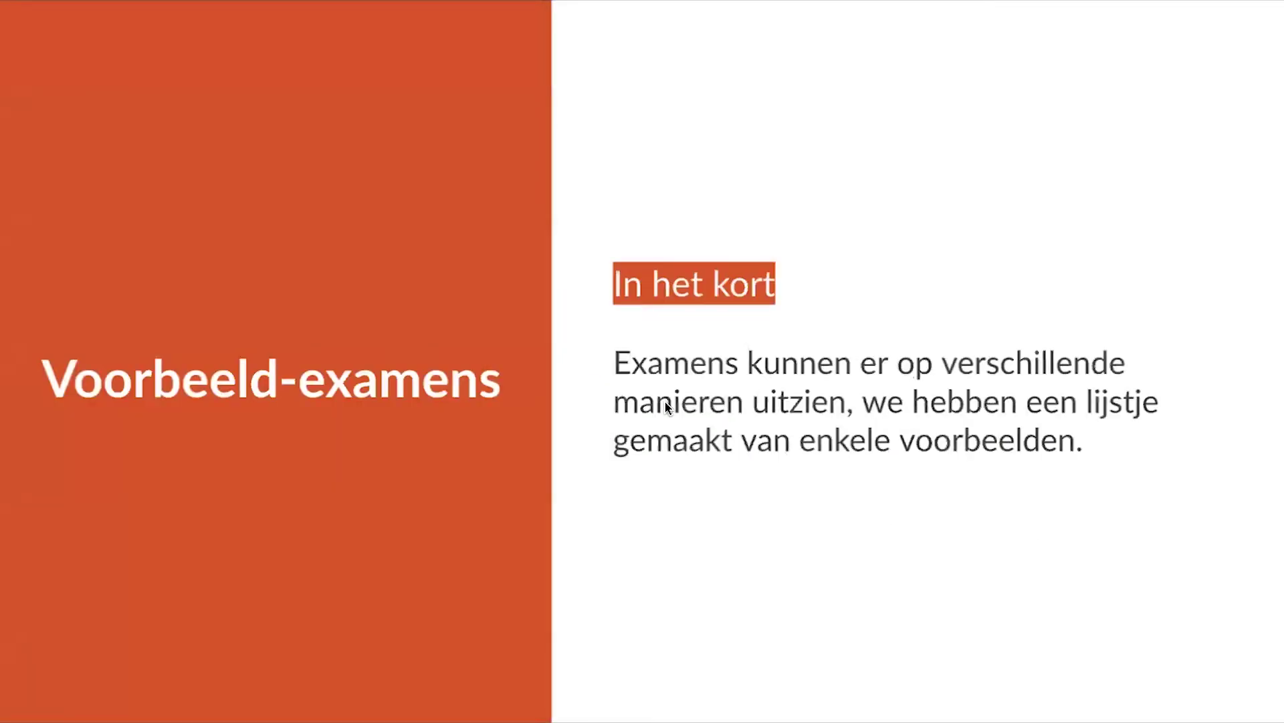
Step: Go to the Voorbeelden slide and open '3 ASO -Leesexamen: De koningin van Tiktok'
{"action": "left_click", "coordinate": [666, 406]}
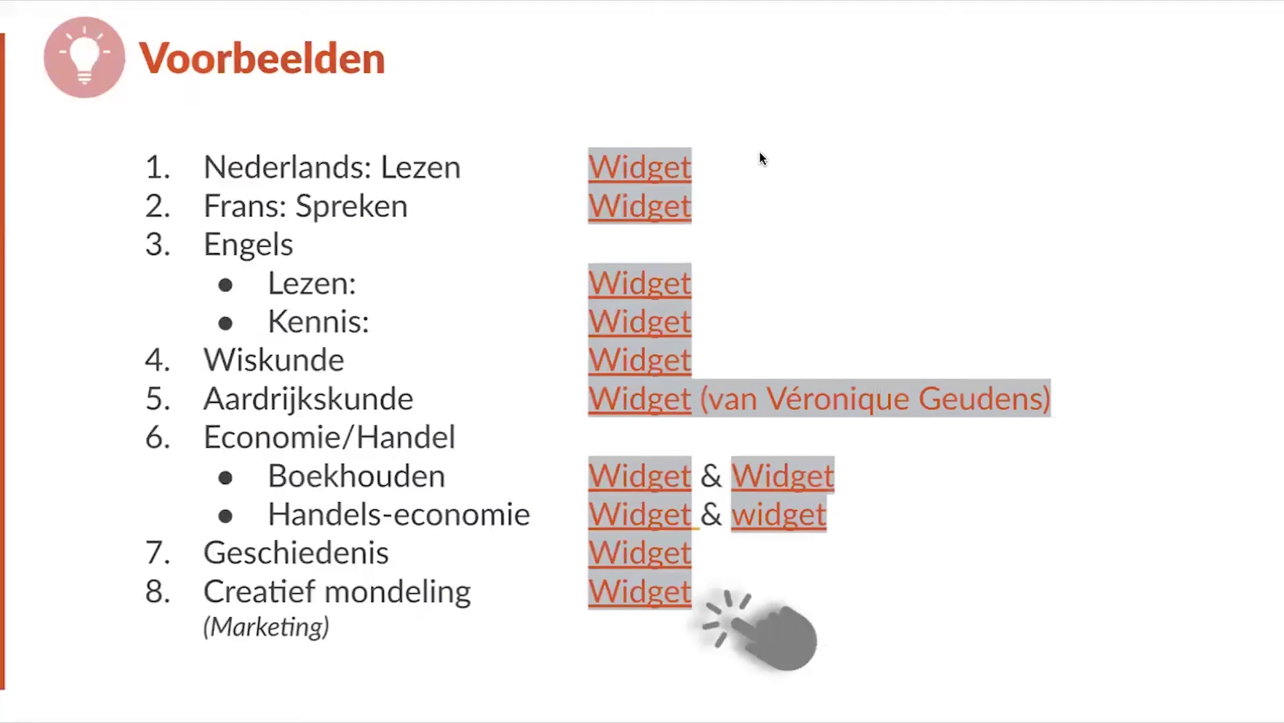
{"action": "left_click", "coordinate": [648, 166]}
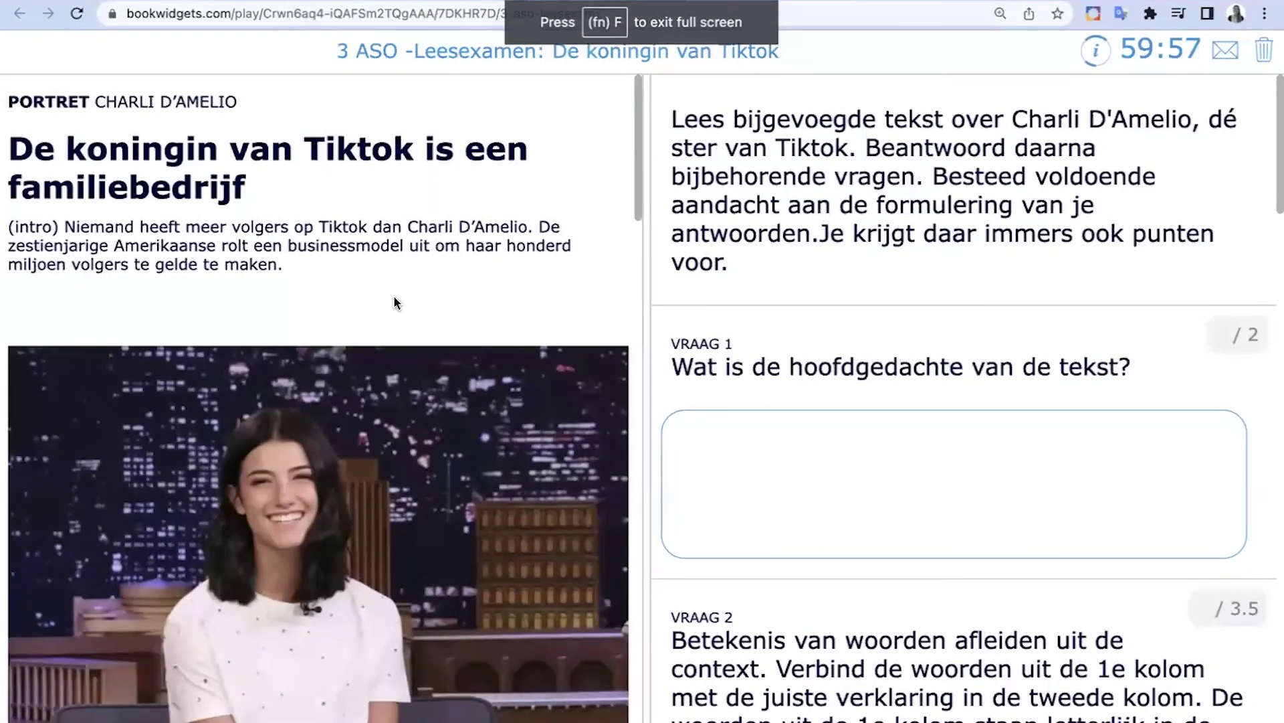
Step: Read through the TikTok queen article and questions, then open the French speaking exam
{"action": "scroll", "coordinate": [298, 501], "scroll_direction": "down", "scroll_amount": 1}
{"action": "scroll", "coordinate": [298, 500], "scroll_direction": "down", "scroll_amount": 13}
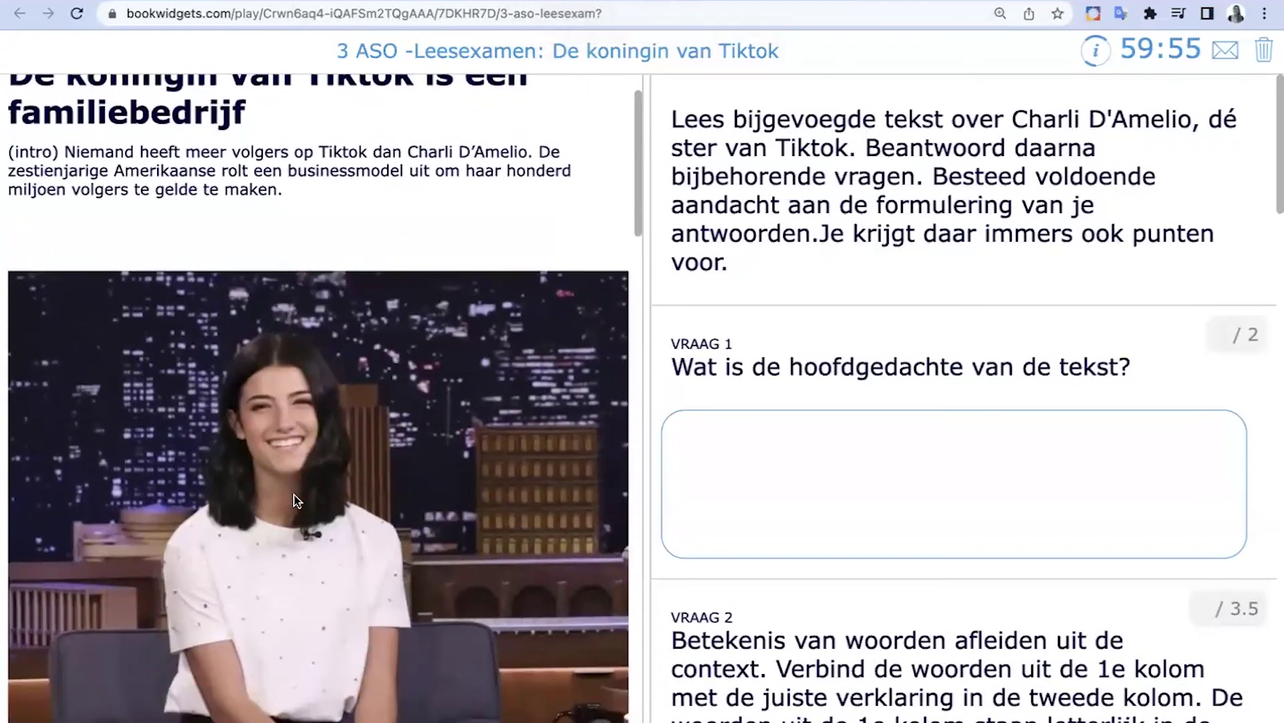
{"action": "scroll", "coordinate": [295, 495], "scroll_direction": "down", "scroll_amount": 10}
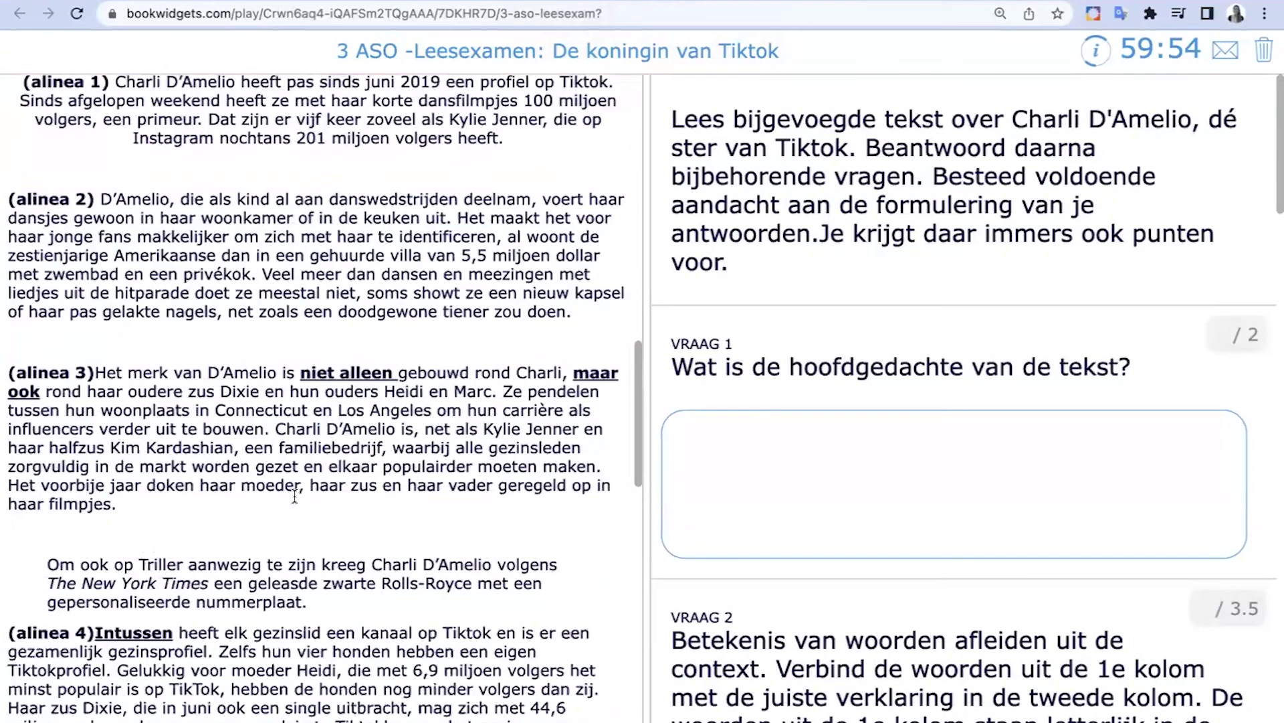
{"action": "scroll", "coordinate": [294, 495], "scroll_direction": "up", "scroll_amount": 11}
{"action": "scroll", "coordinate": [295, 499], "scroll_direction": "down", "scroll_amount": 15}
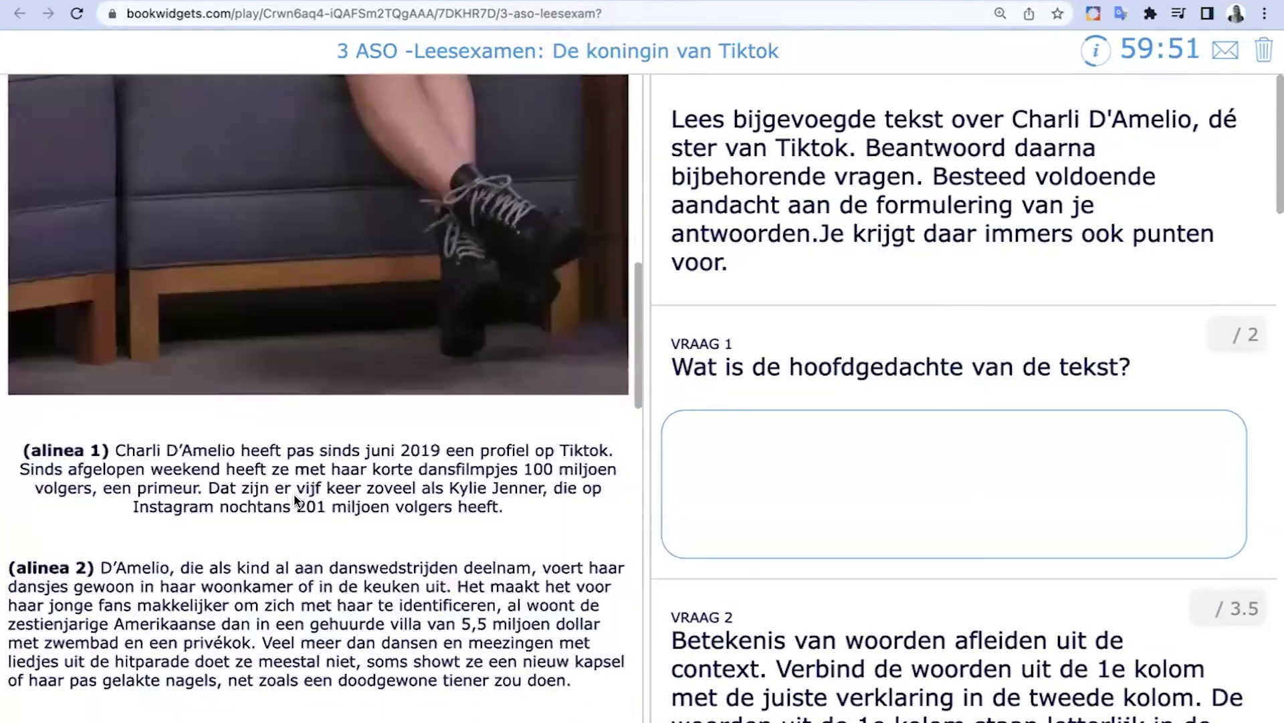
{"action": "scroll", "coordinate": [339, 319], "scroll_direction": "up", "scroll_amount": 20}
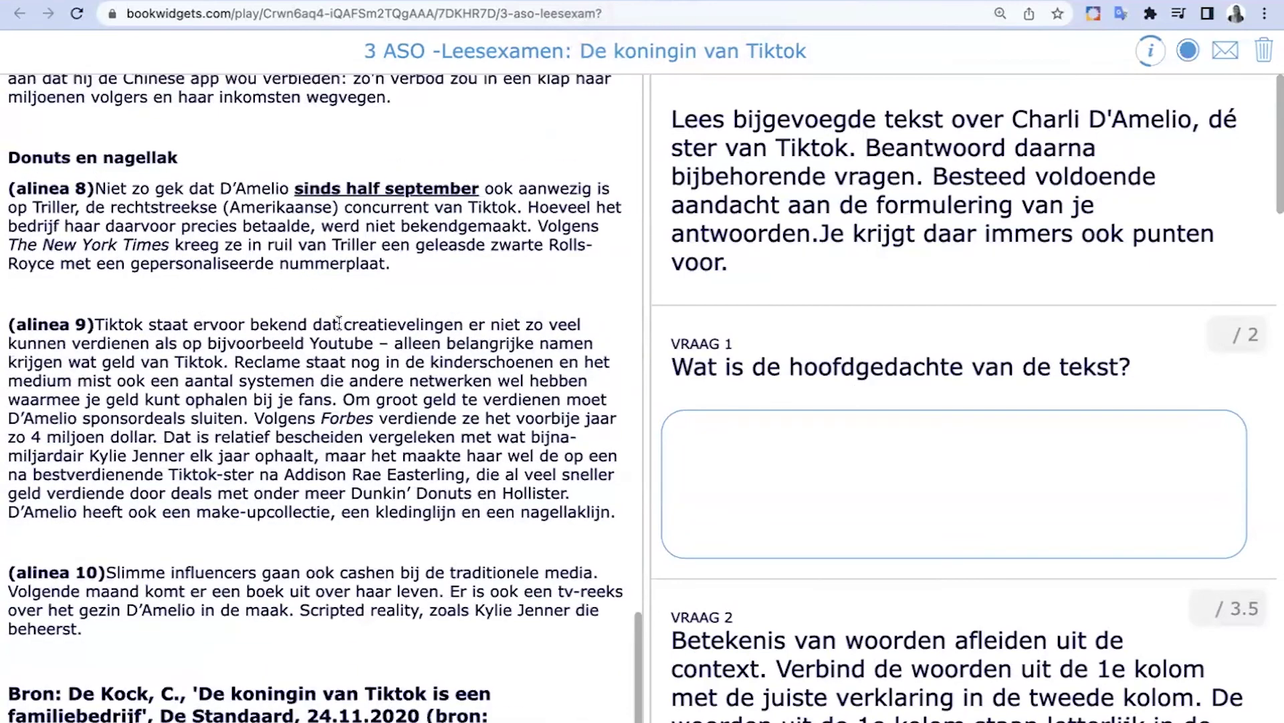
{"action": "scroll", "coordinate": [768, 287], "scroll_direction": "down", "scroll_amount": 1}
{"action": "scroll", "coordinate": [768, 293], "scroll_direction": "down", "scroll_amount": 10}
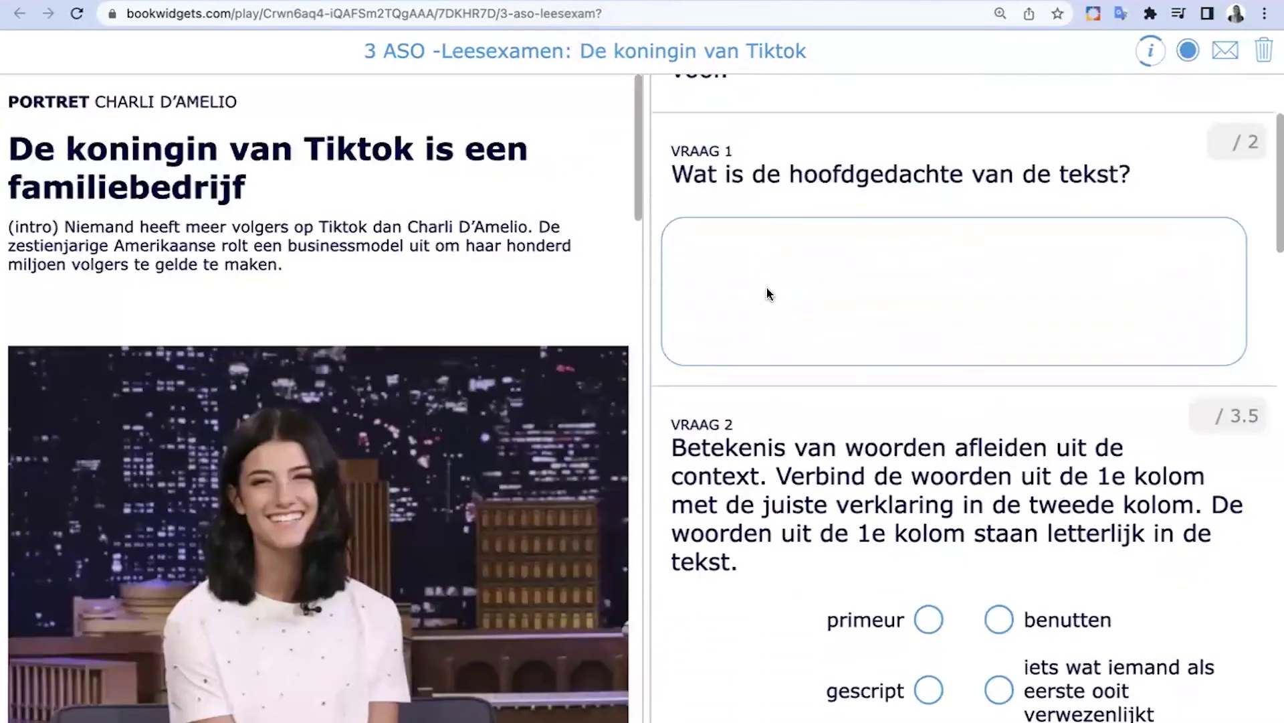
{"action": "scroll", "coordinate": [768, 292], "scroll_direction": "down", "scroll_amount": 12}
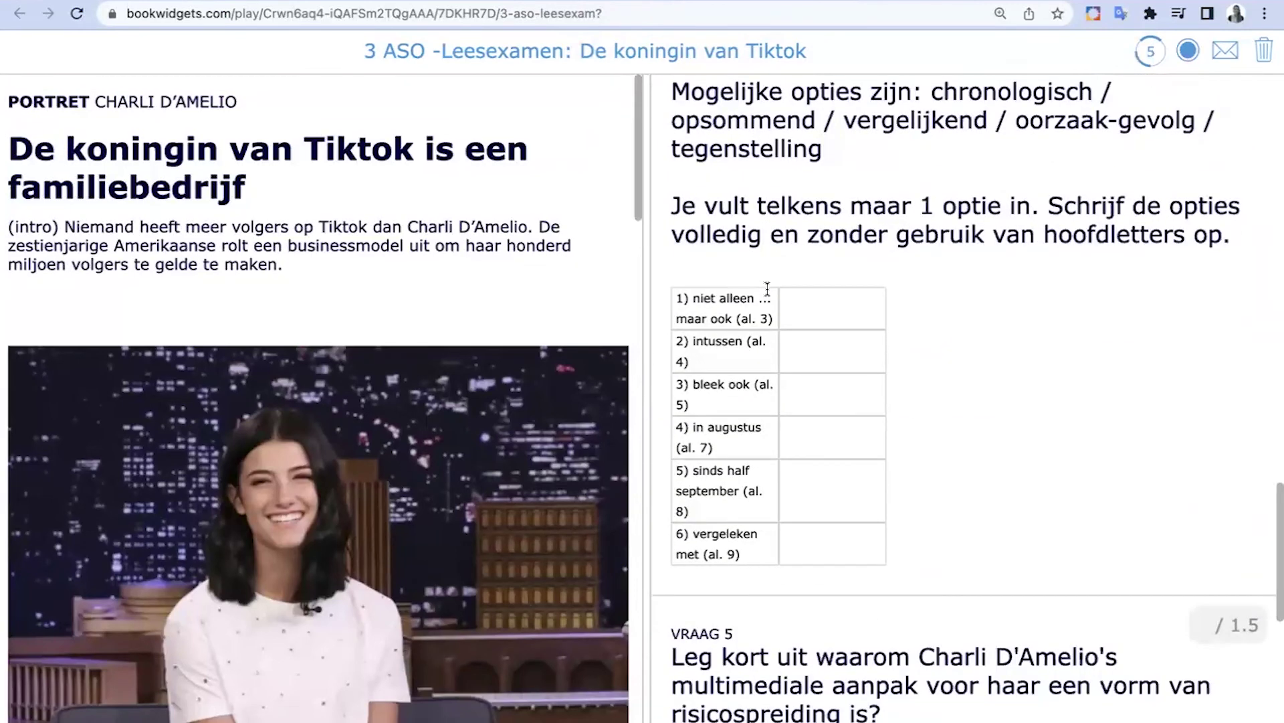
{"action": "scroll", "coordinate": [1005, 330], "scroll_direction": "down", "scroll_amount": 9}
{"action": "scroll", "coordinate": [1006, 330], "scroll_direction": "up", "scroll_amount": 17}
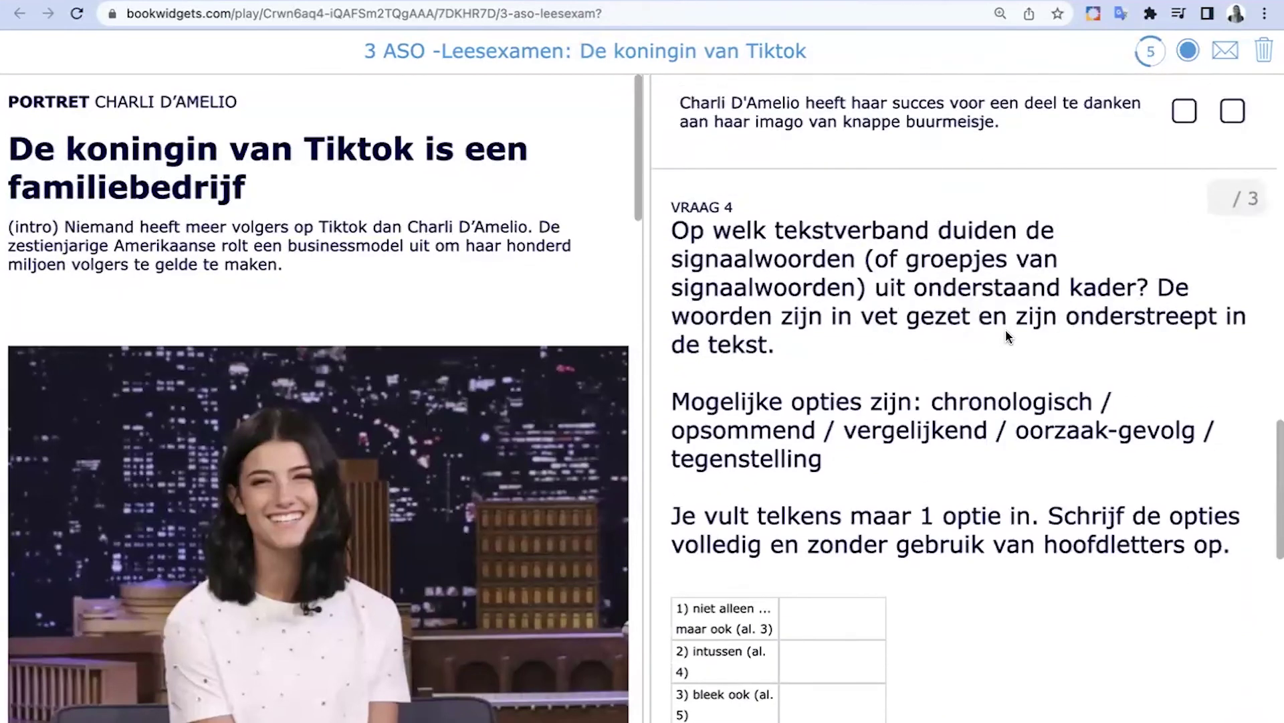
{"action": "scroll", "coordinate": [1005, 329], "scroll_direction": "up", "scroll_amount": 5}
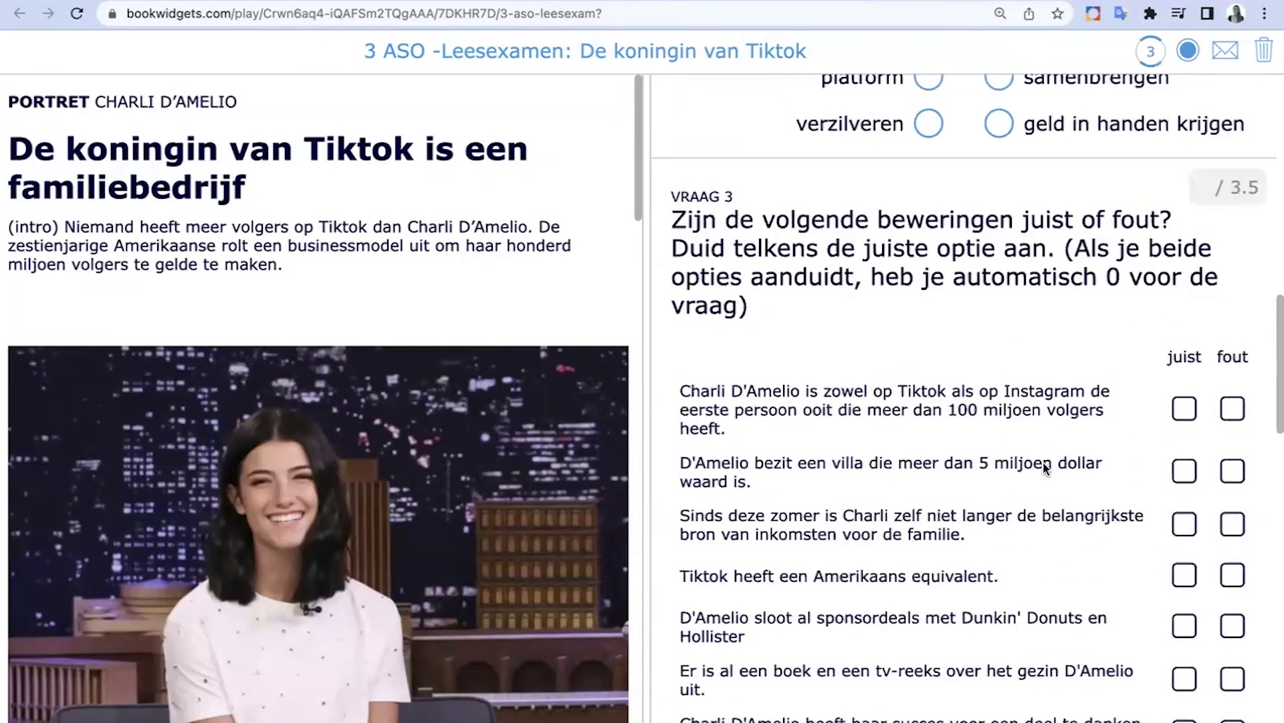
{"action": "scroll", "coordinate": [1043, 460], "scroll_direction": "up", "scroll_amount": 8}
{"action": "scroll", "coordinate": [1043, 460], "scroll_direction": "up", "scroll_amount": 8}
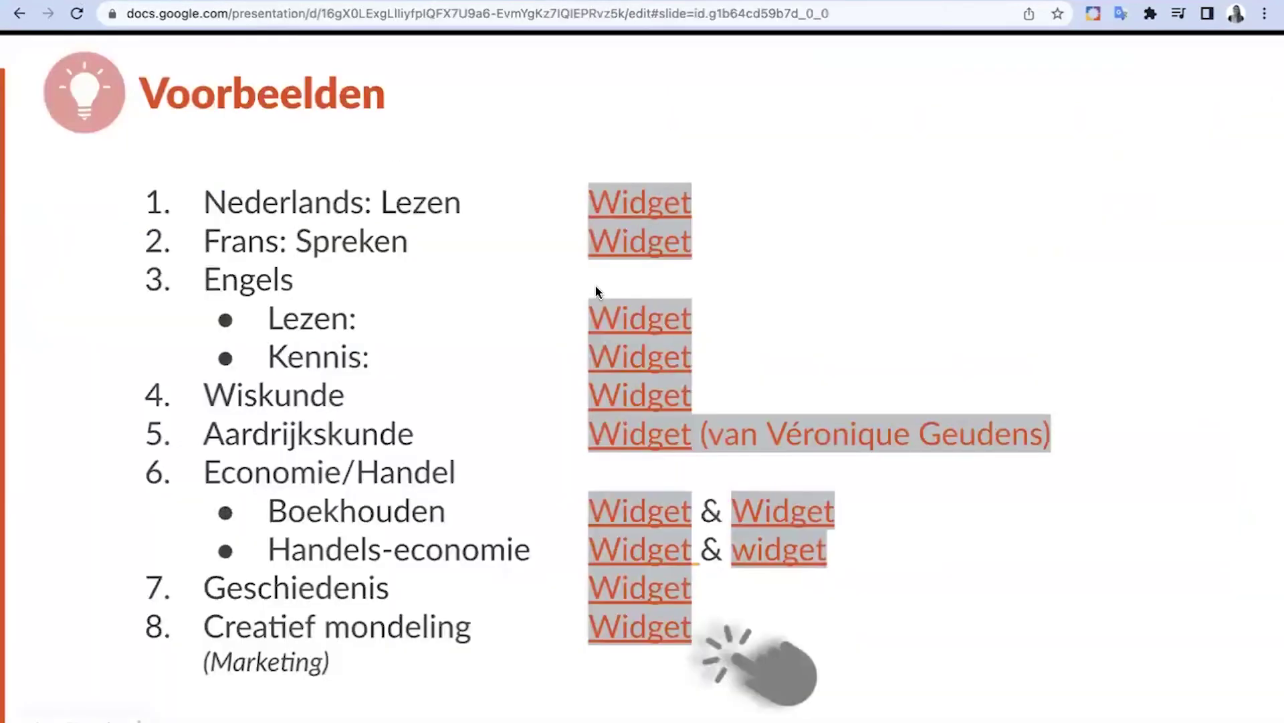
{"action": "left_click", "coordinate": [625, 243]}
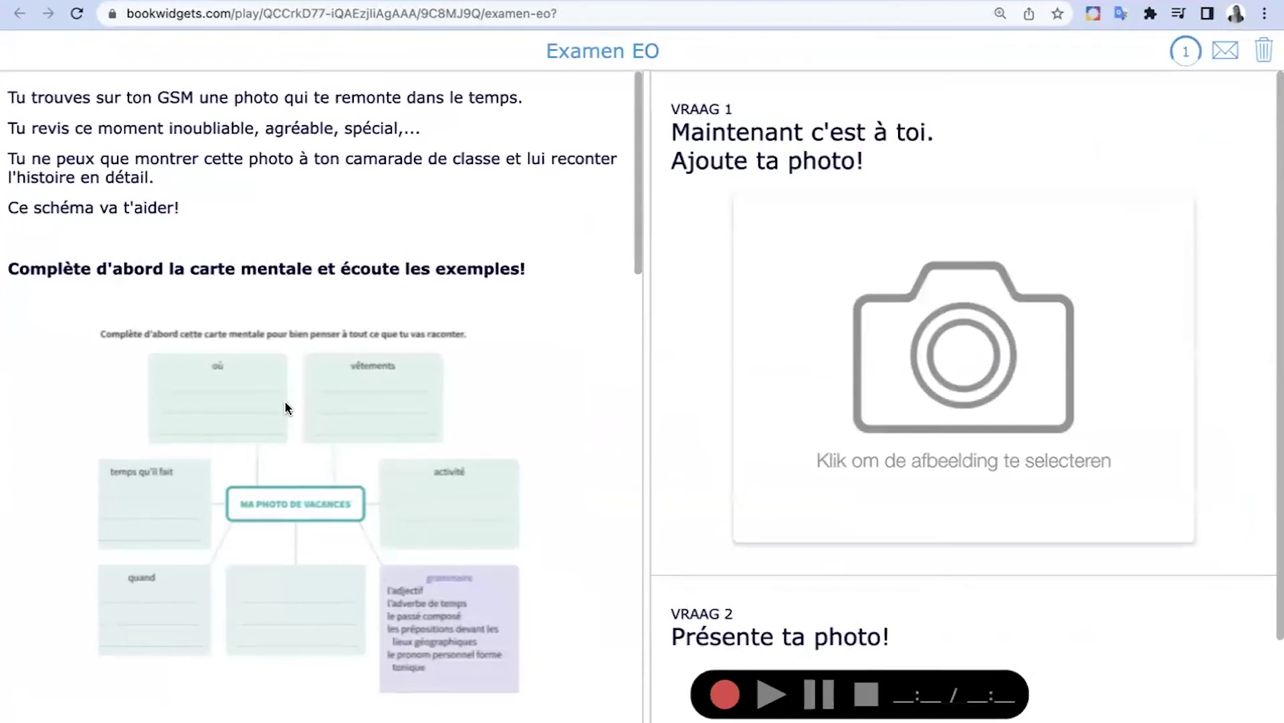
Step: Browse the Examen EO questions and start a spoken recording for Vraag 2
{"action": "scroll", "coordinate": [285, 406], "scroll_direction": "down", "scroll_amount": 10}
{"action": "scroll", "coordinate": [286, 408], "scroll_direction": "down", "scroll_amount": 5}
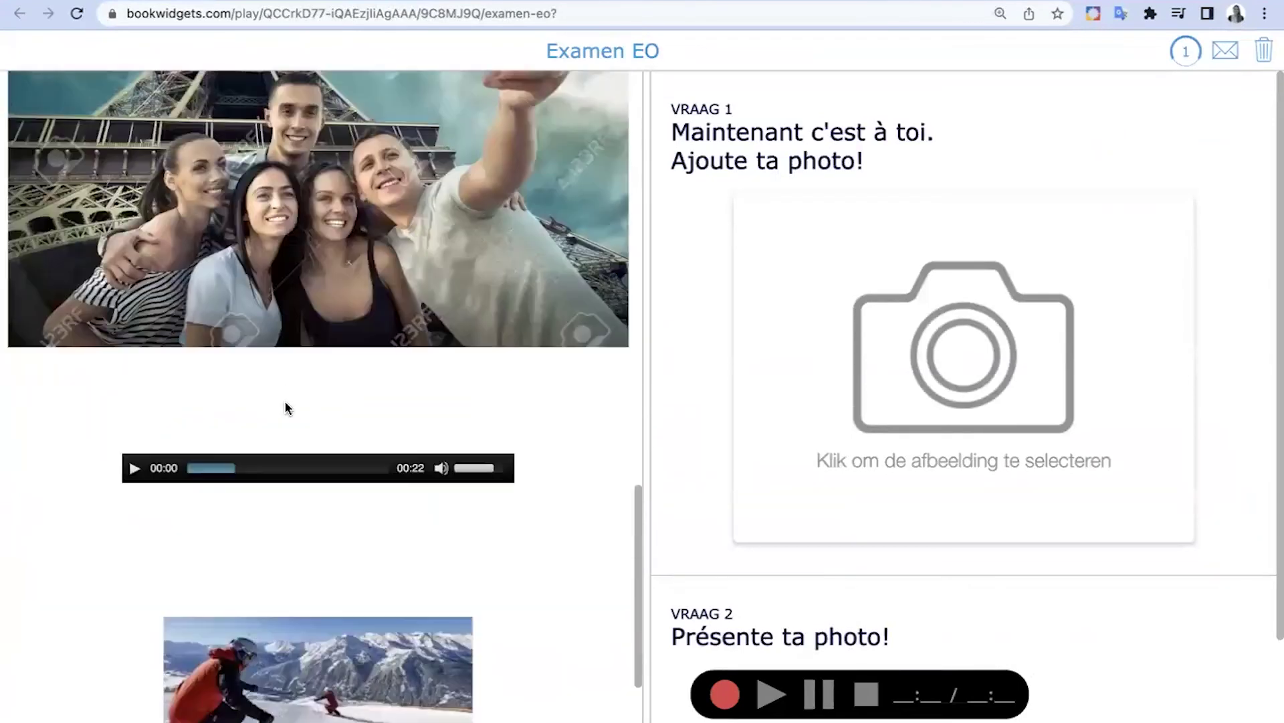
{"action": "scroll", "coordinate": [287, 407], "scroll_direction": "up", "scroll_amount": 15}
{"action": "scroll", "coordinate": [286, 408], "scroll_direction": "down", "scroll_amount": 3}
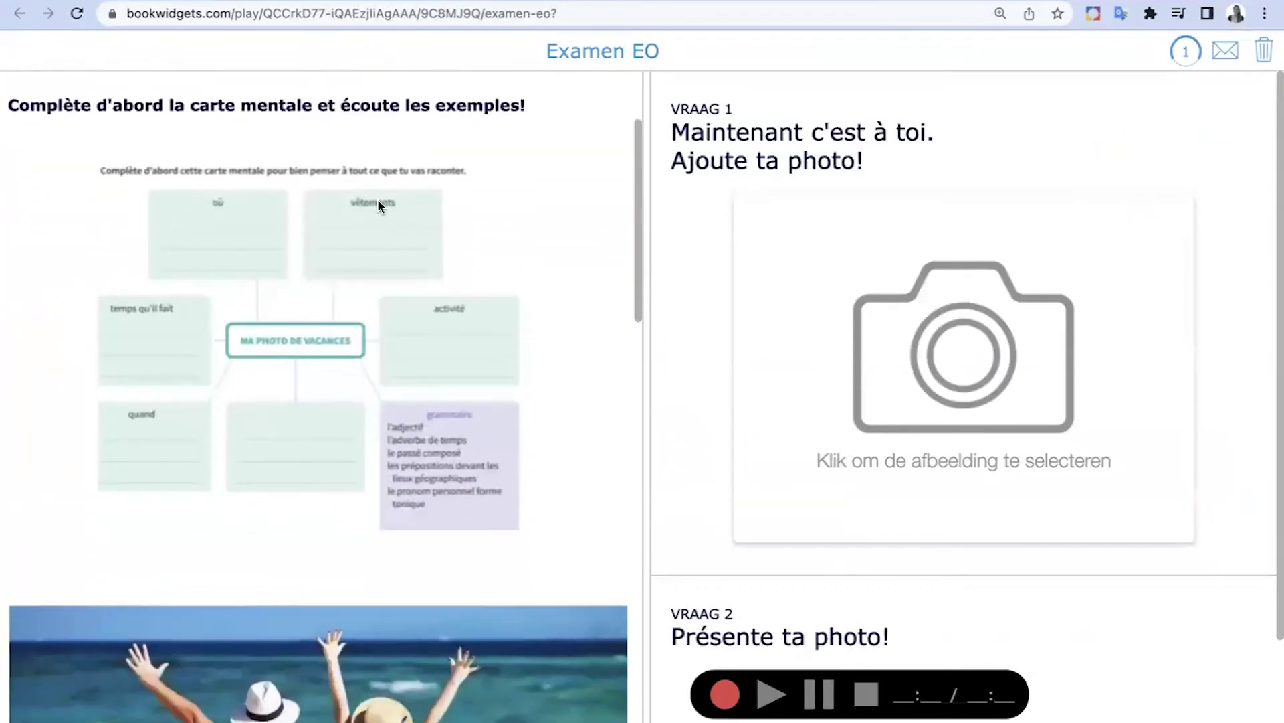
{"action": "scroll", "coordinate": [248, 365], "scroll_direction": "down", "scroll_amount": 12}
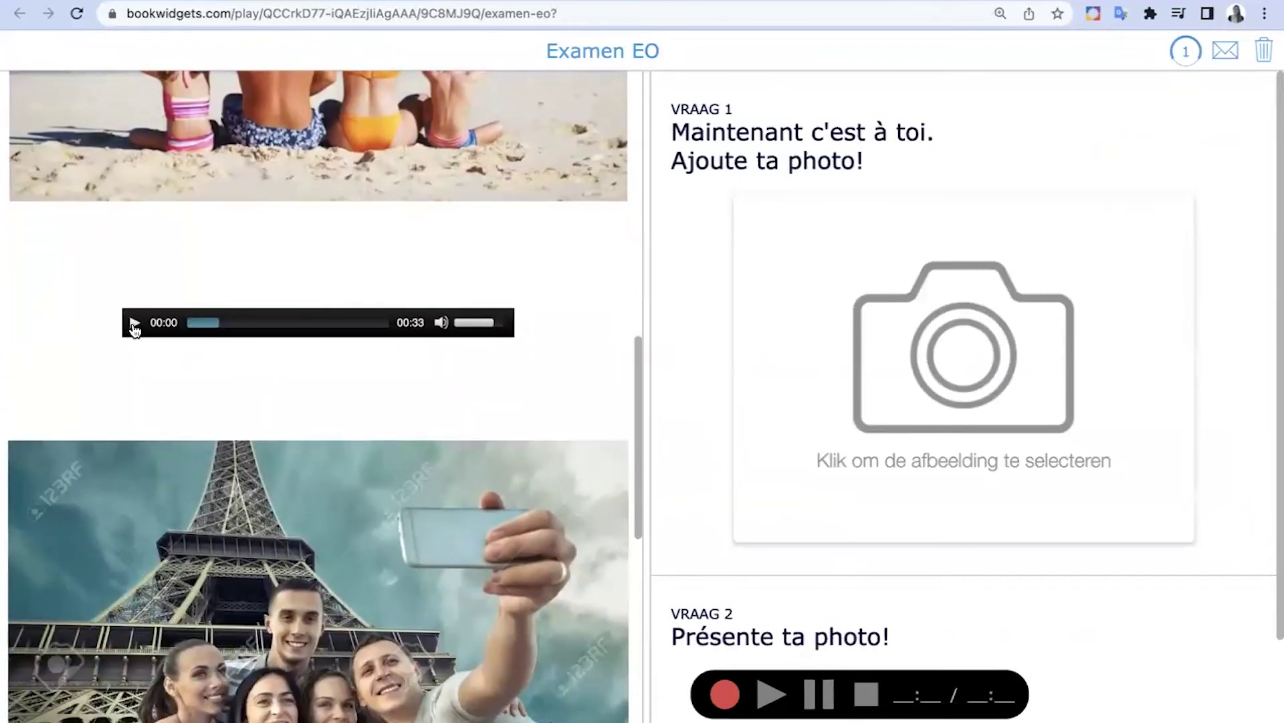
{"action": "scroll", "coordinate": [133, 328], "scroll_direction": "down", "scroll_amount": 10}
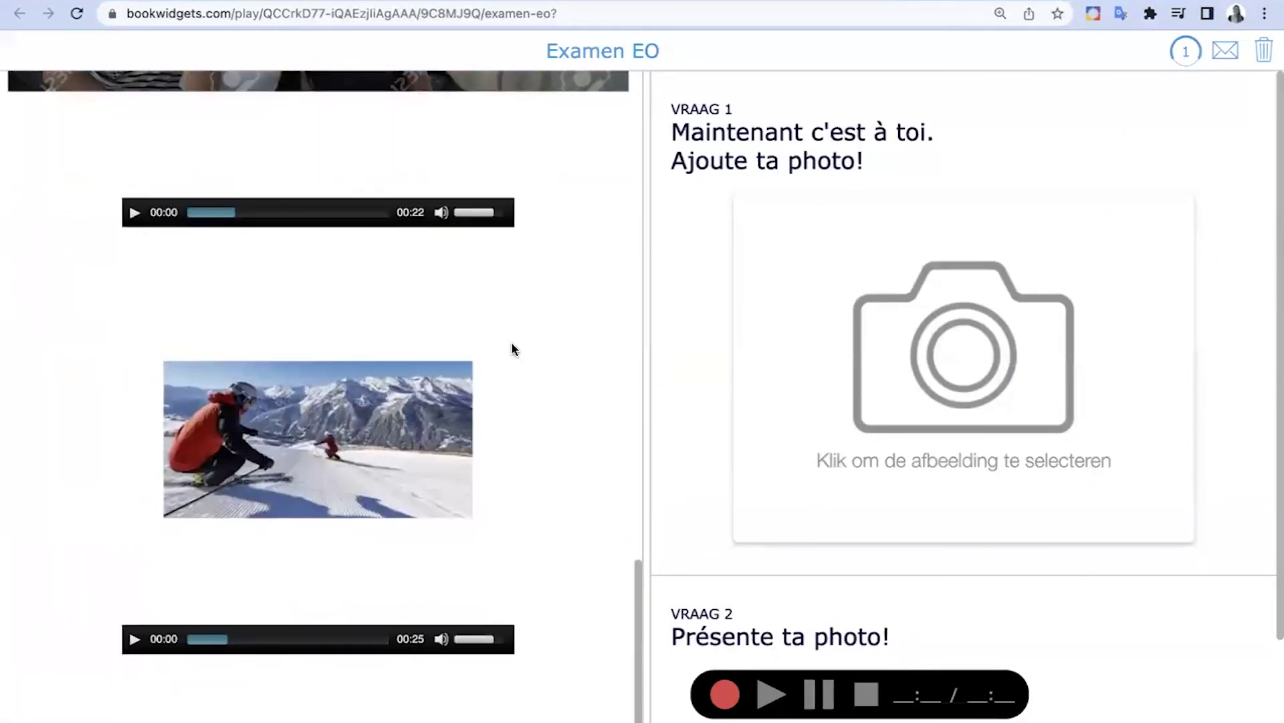
{"action": "scroll", "coordinate": [797, 364], "scroll_direction": "down", "scroll_amount": 3}
{"action": "scroll", "coordinate": [800, 365], "scroll_direction": "up", "scroll_amount": 3}
{"action": "scroll", "coordinate": [867, 400], "scroll_direction": "down", "scroll_amount": 3}
{"action": "left_click", "coordinate": [725, 548]}
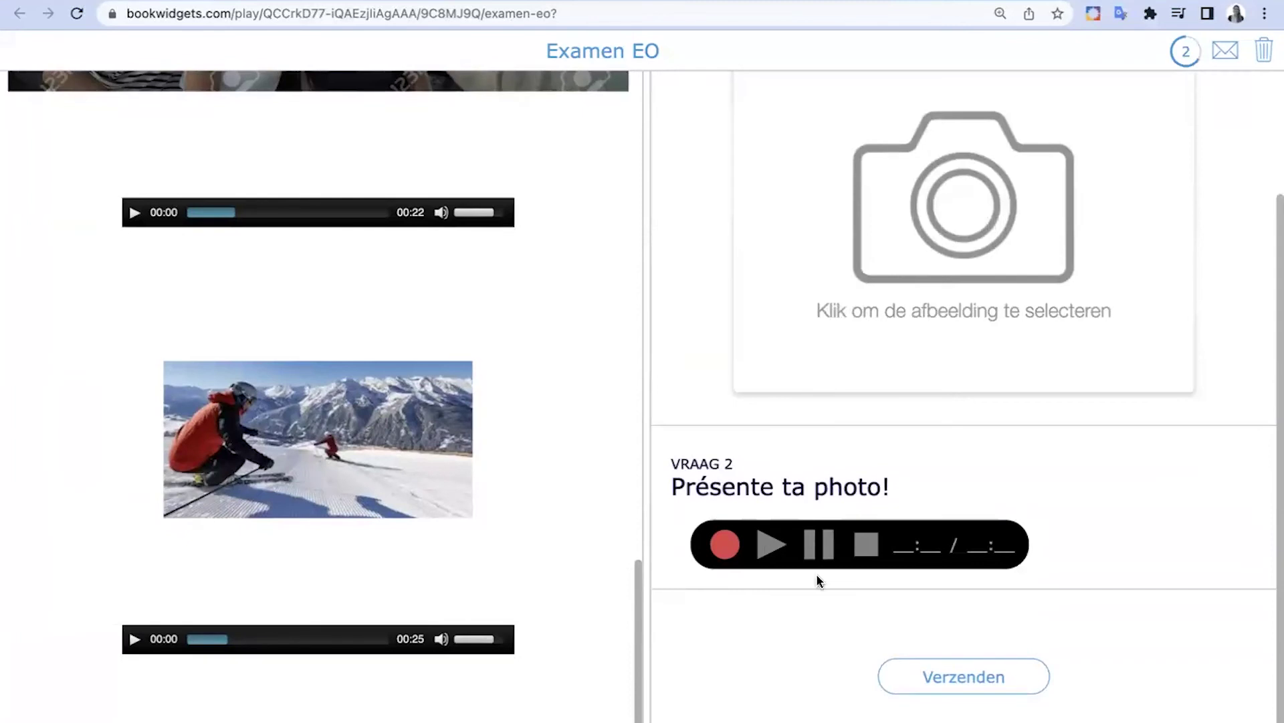
{"action": "scroll", "coordinate": [954, 288], "scroll_direction": "up", "scroll_amount": 1}
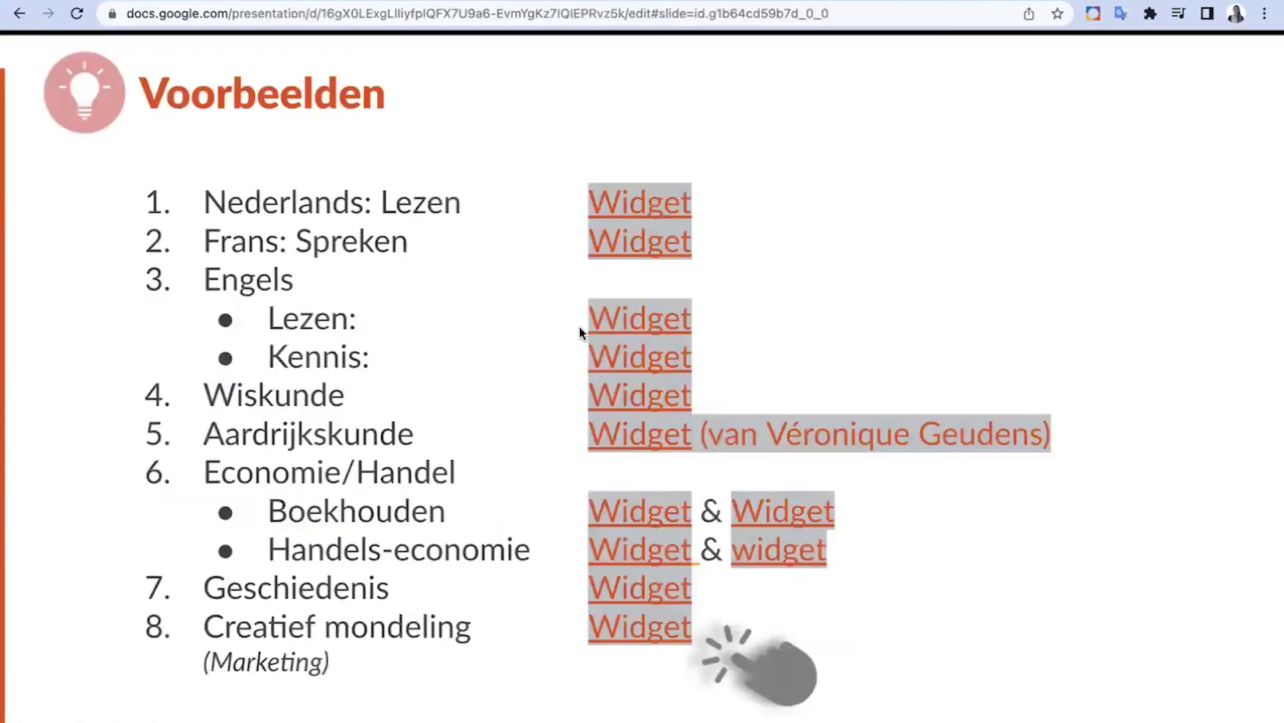
Step: Browse the English reading exam's street-map text and questions, then show the Examen quiz info
{"action": "left_click", "coordinate": [620, 323]}
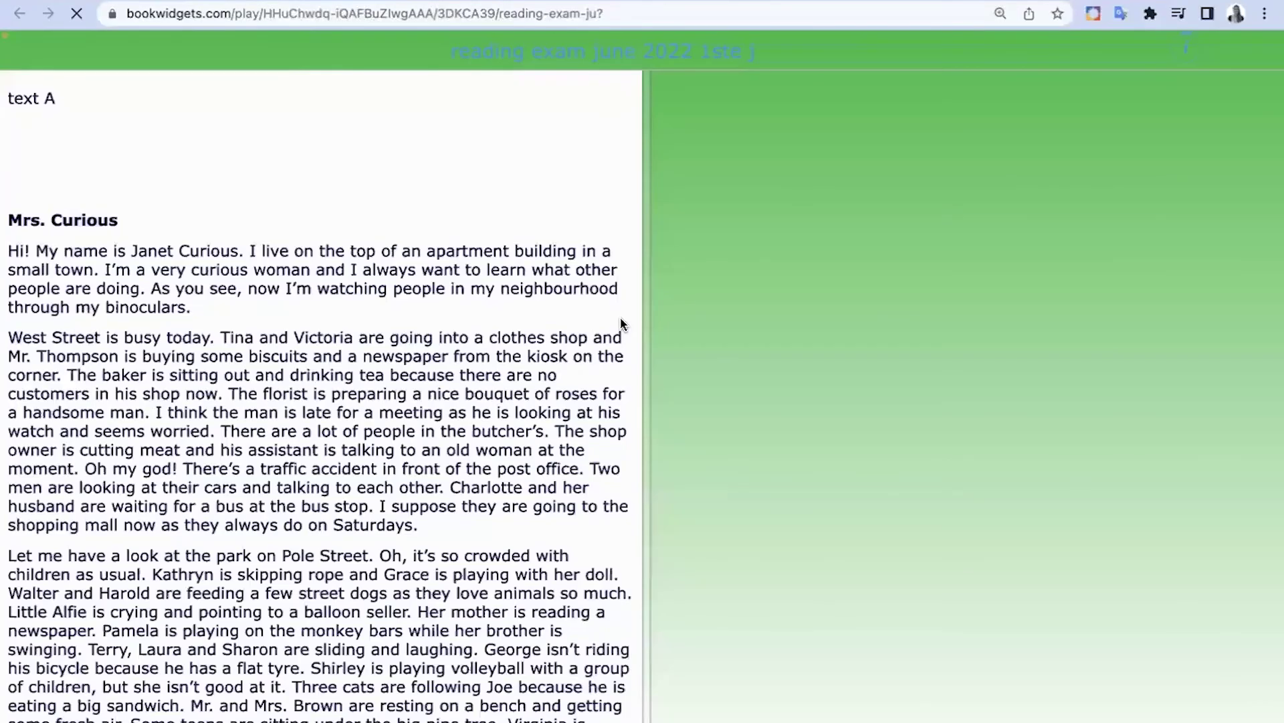
{"action": "scroll", "coordinate": [448, 474], "scroll_direction": "down", "scroll_amount": 5}
{"action": "scroll", "coordinate": [450, 479], "scroll_direction": "down", "scroll_amount": 10}
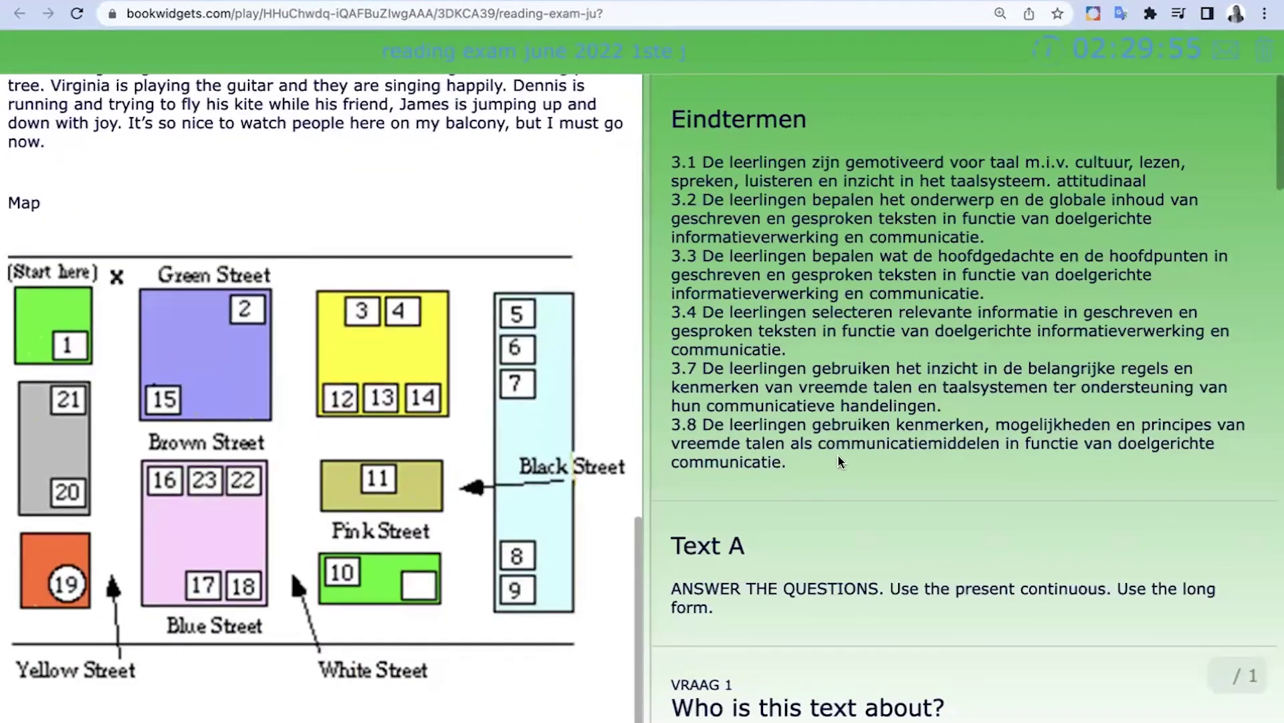
{"action": "scroll", "coordinate": [841, 462], "scroll_direction": "down", "scroll_amount": 15}
{"action": "scroll", "coordinate": [839, 455], "scroll_direction": "down", "scroll_amount": 15}
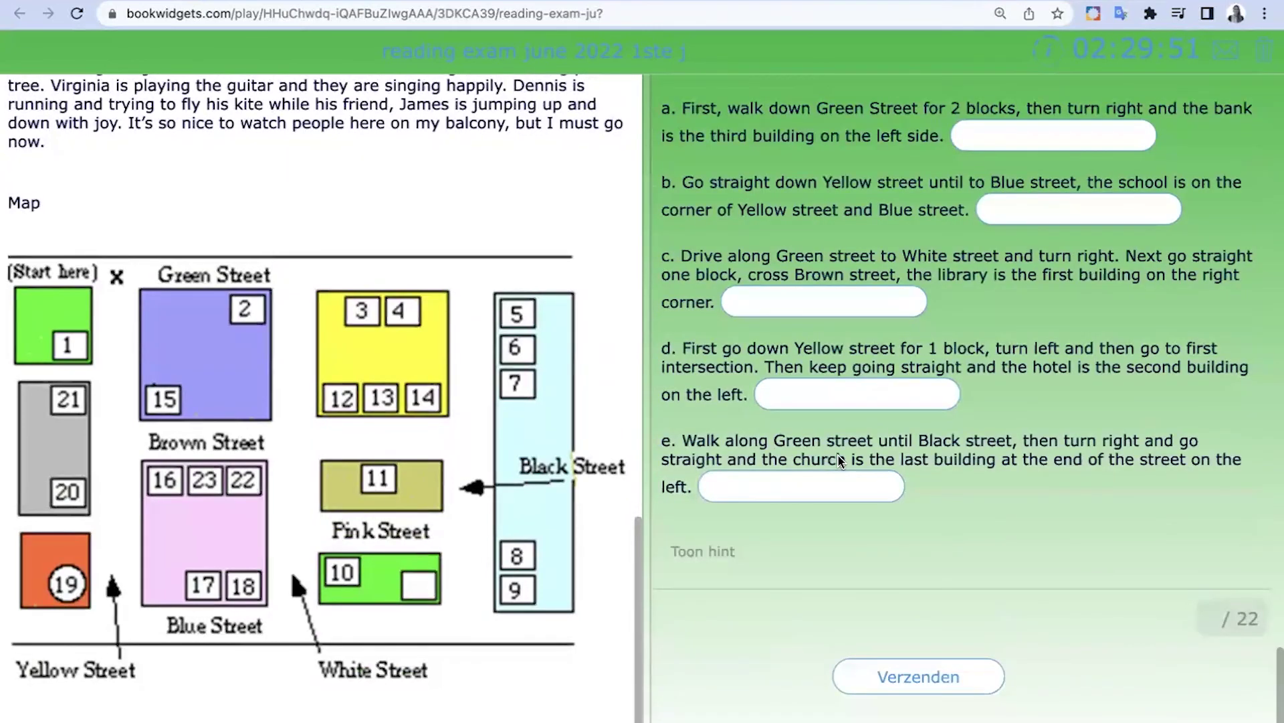
{"action": "scroll", "coordinate": [841, 461], "scroll_direction": "up", "scroll_amount": 15}
{"action": "scroll", "coordinate": [841, 462], "scroll_direction": "up", "scroll_amount": 15}
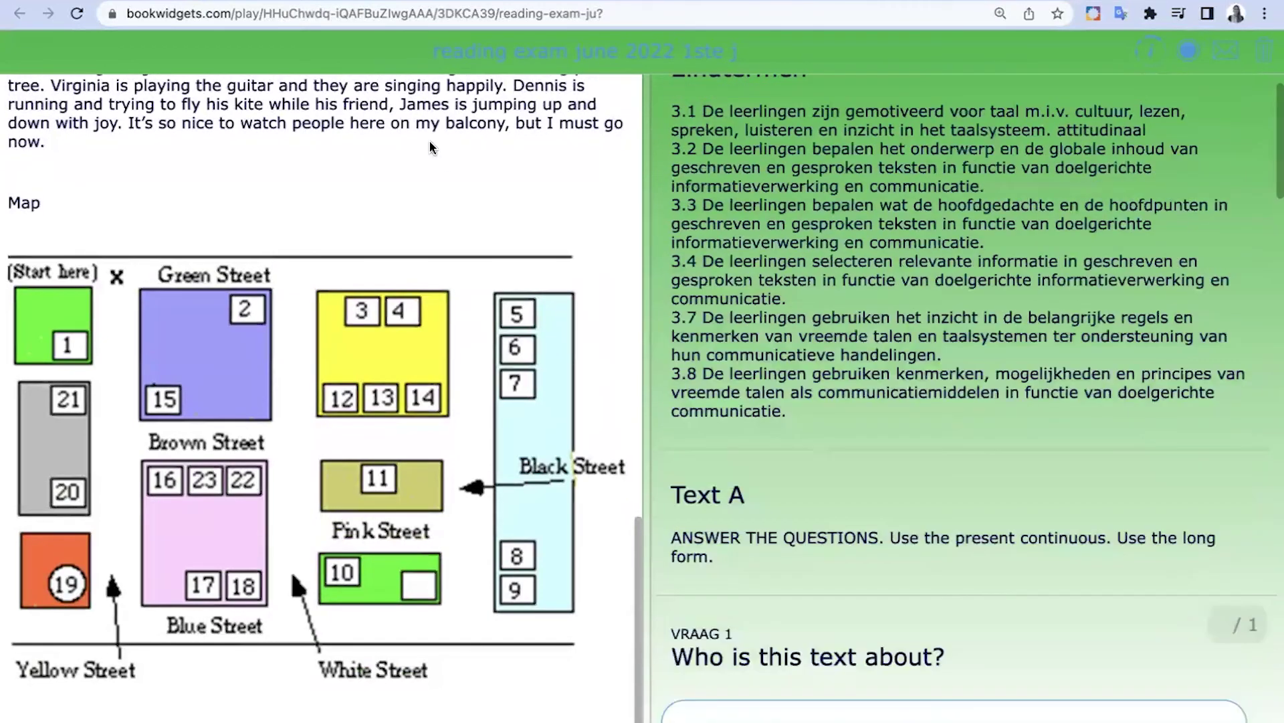
{"action": "scroll", "coordinate": [857, 354], "scroll_direction": "up", "scroll_amount": 1}
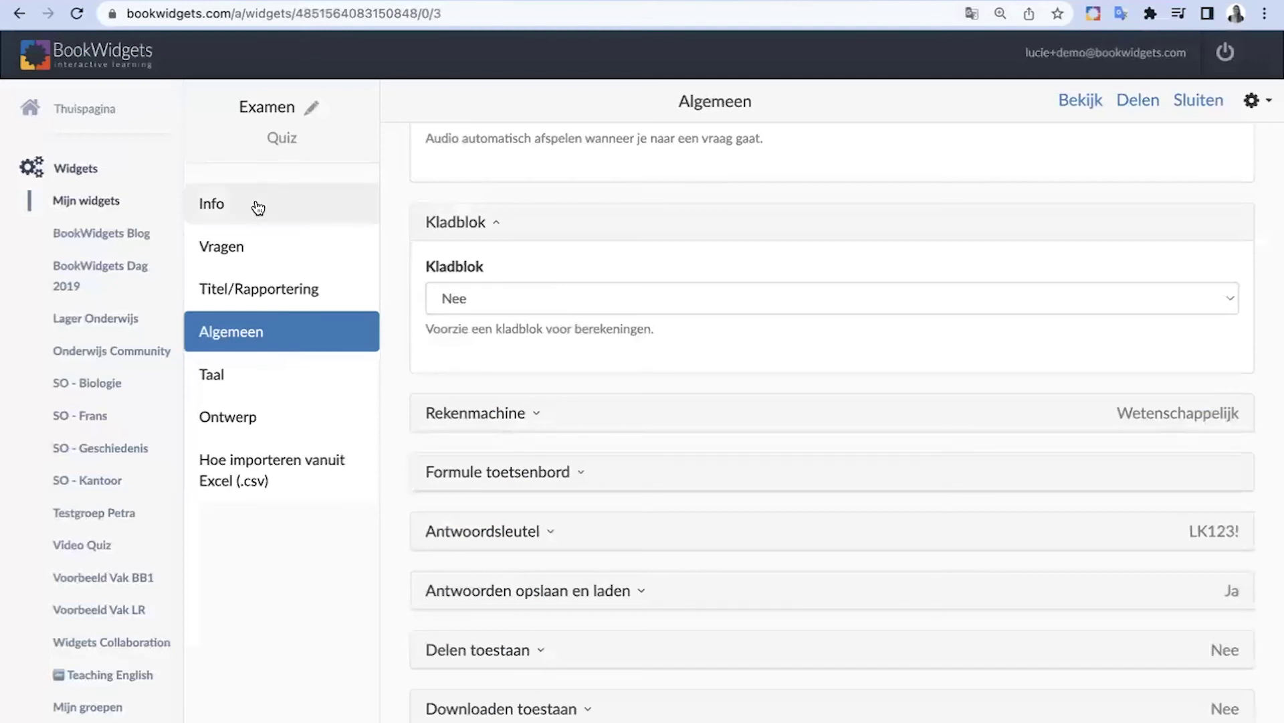
{"action": "left_click", "coordinate": [258, 208]}
Step: Edit the Examen quiz's info text
{"action": "left_click", "coordinate": [1232, 168]}
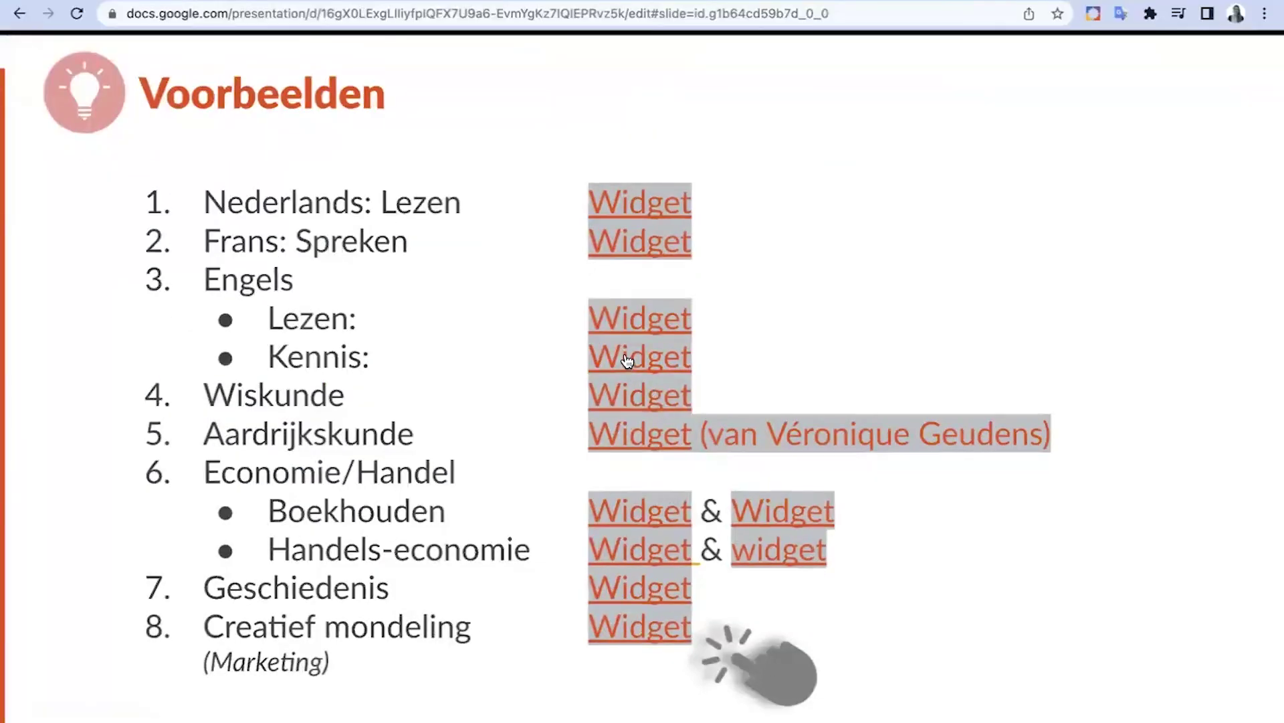
Step: Open the English knowledge exam and page through Eindtermen, tips and Vraag 1–3
{"action": "left_click", "coordinate": [627, 361]}
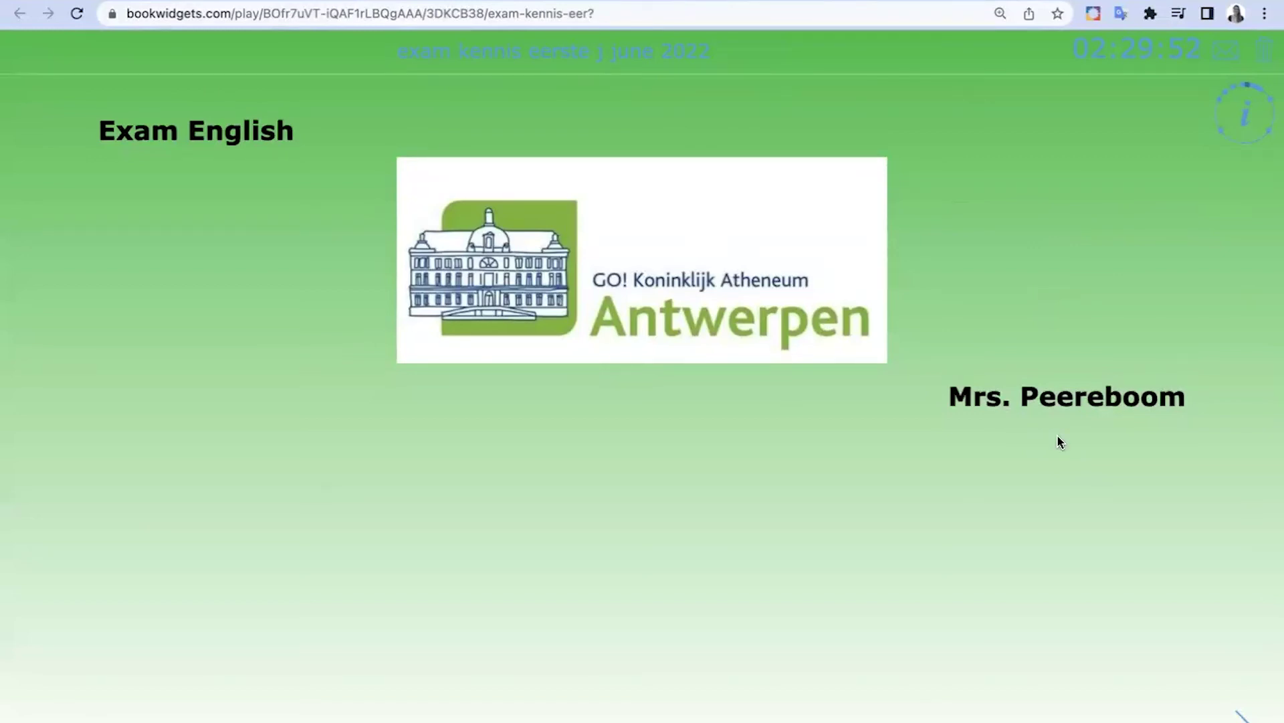
{"action": "left_click", "coordinate": [1242, 716]}
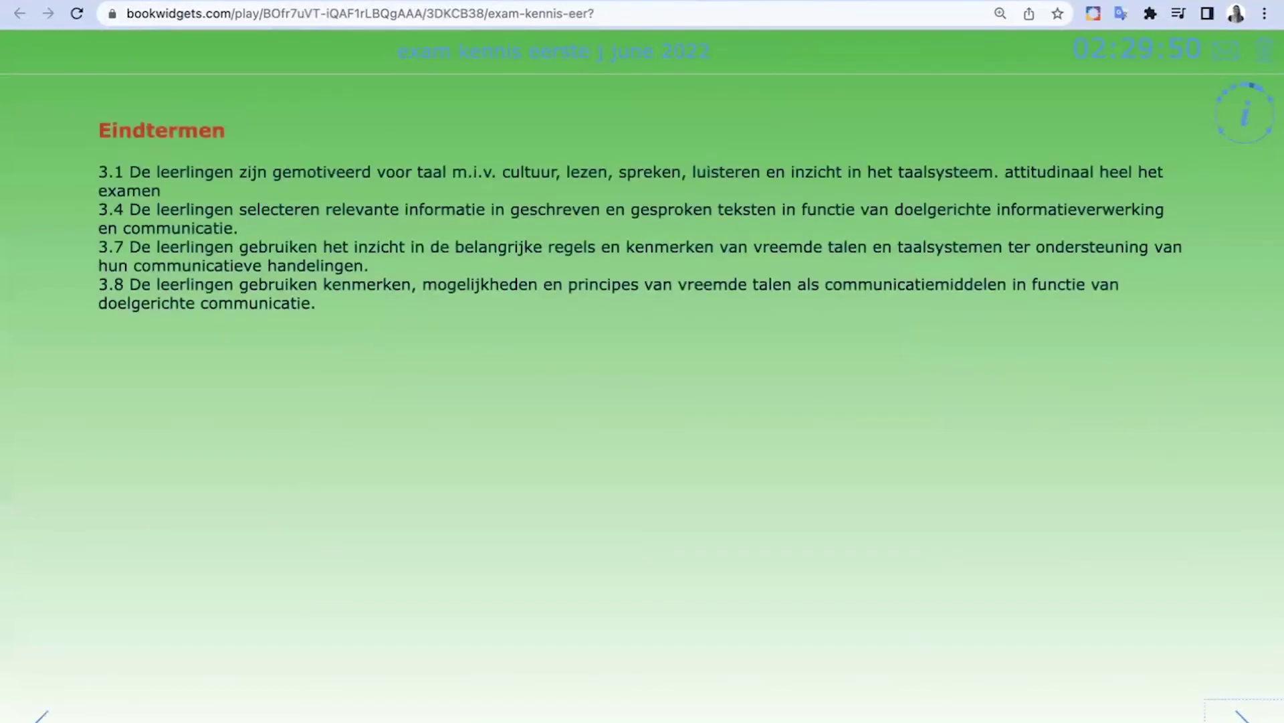
{"action": "left_click", "coordinate": [1242, 716]}
{"action": "left_click", "coordinate": [1243, 715]}
{"action": "left_click", "coordinate": [1242, 716]}
{"action": "left_click", "coordinate": [1242, 716]}
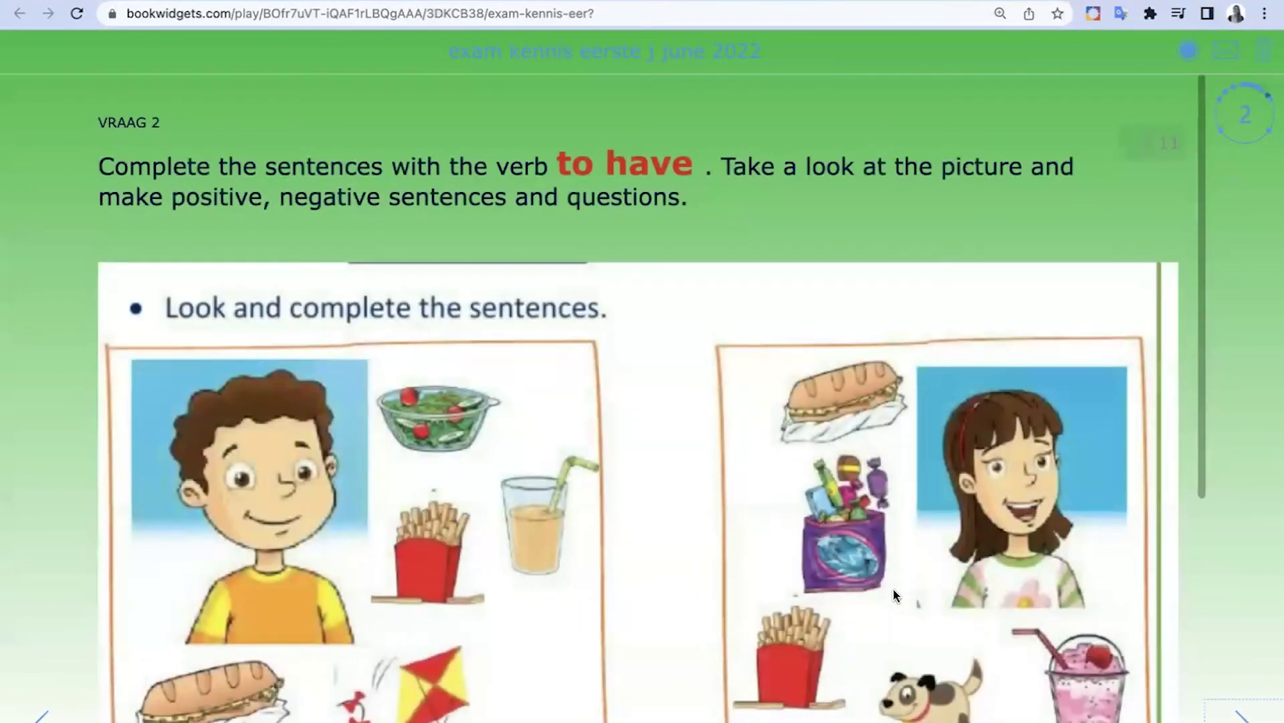
{"action": "scroll", "coordinate": [893, 588], "scroll_direction": "down", "scroll_amount": 6}
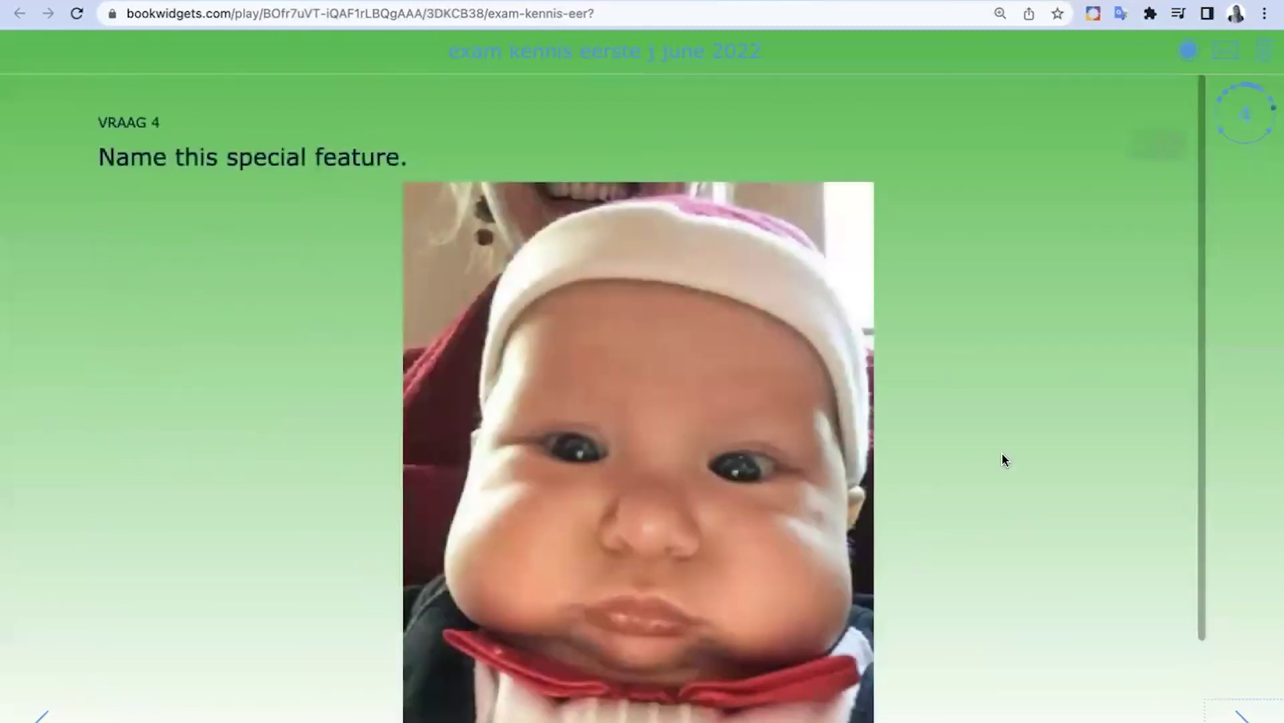
{"action": "scroll", "coordinate": [1004, 456], "scroll_direction": "down", "scroll_amount": 2}
{"action": "scroll", "coordinate": [1003, 456], "scroll_direction": "up", "scroll_amount": 2}
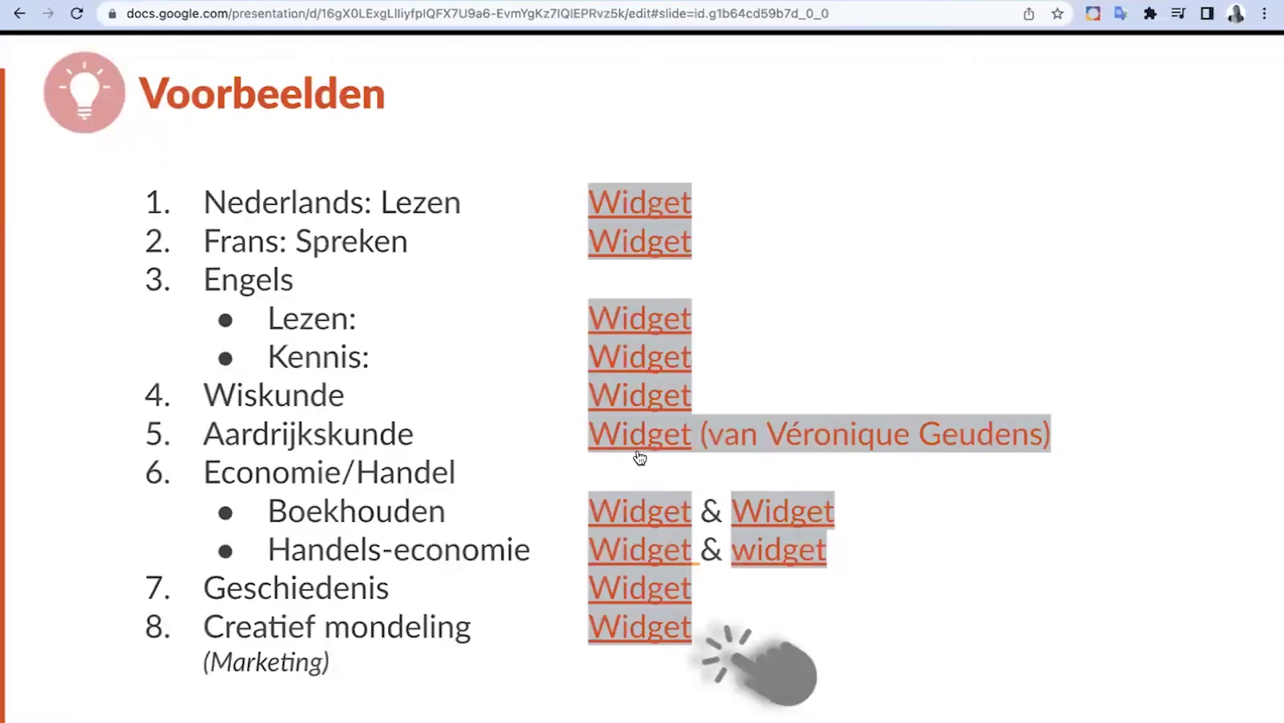
{"action": "left_click", "coordinate": [630, 395]}
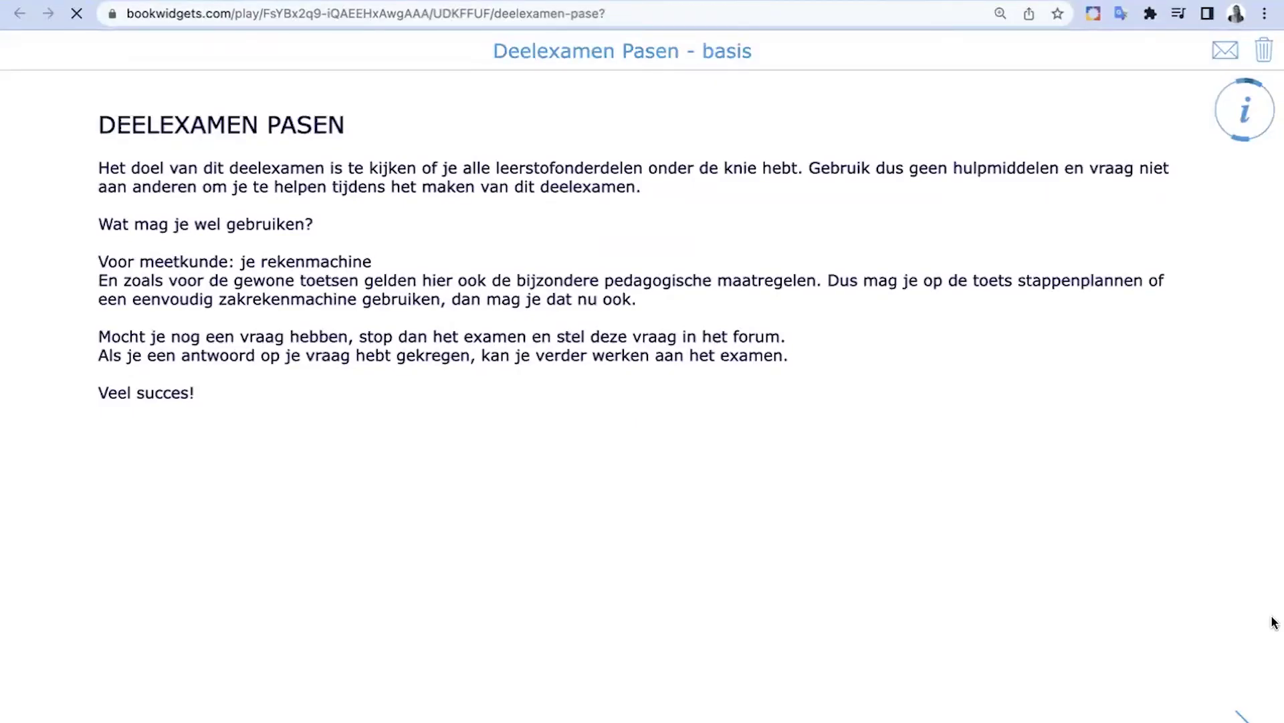
{"action": "left_click", "coordinate": [1219, 714]}
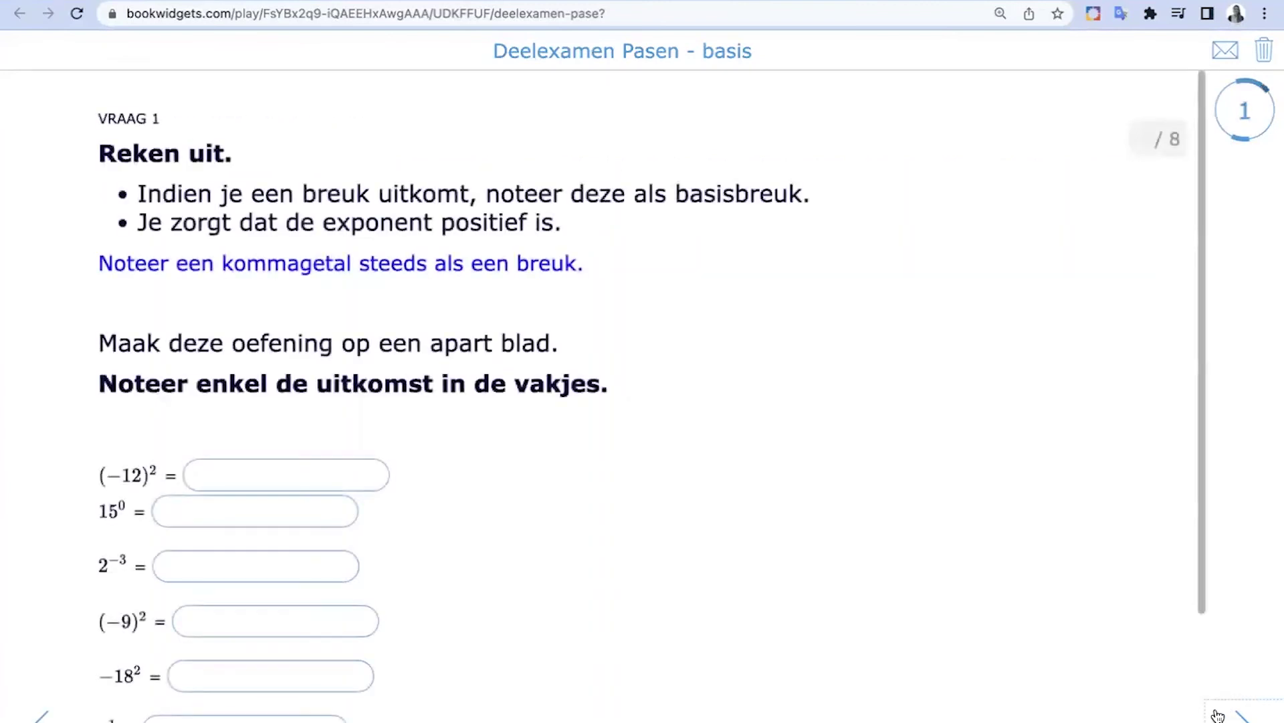
{"action": "scroll", "coordinate": [1023, 442], "scroll_direction": "down", "scroll_amount": 3}
{"action": "left_click", "coordinate": [304, 288]}
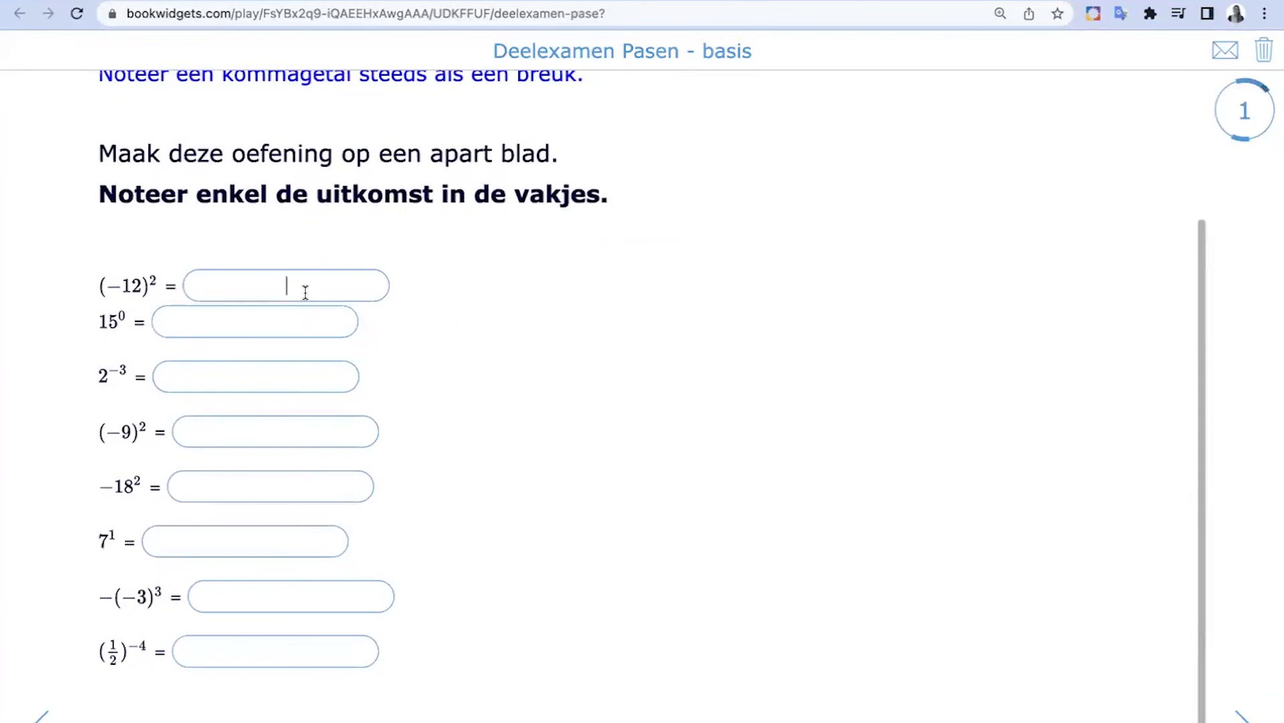
{"action": "key", "text": "Return"}
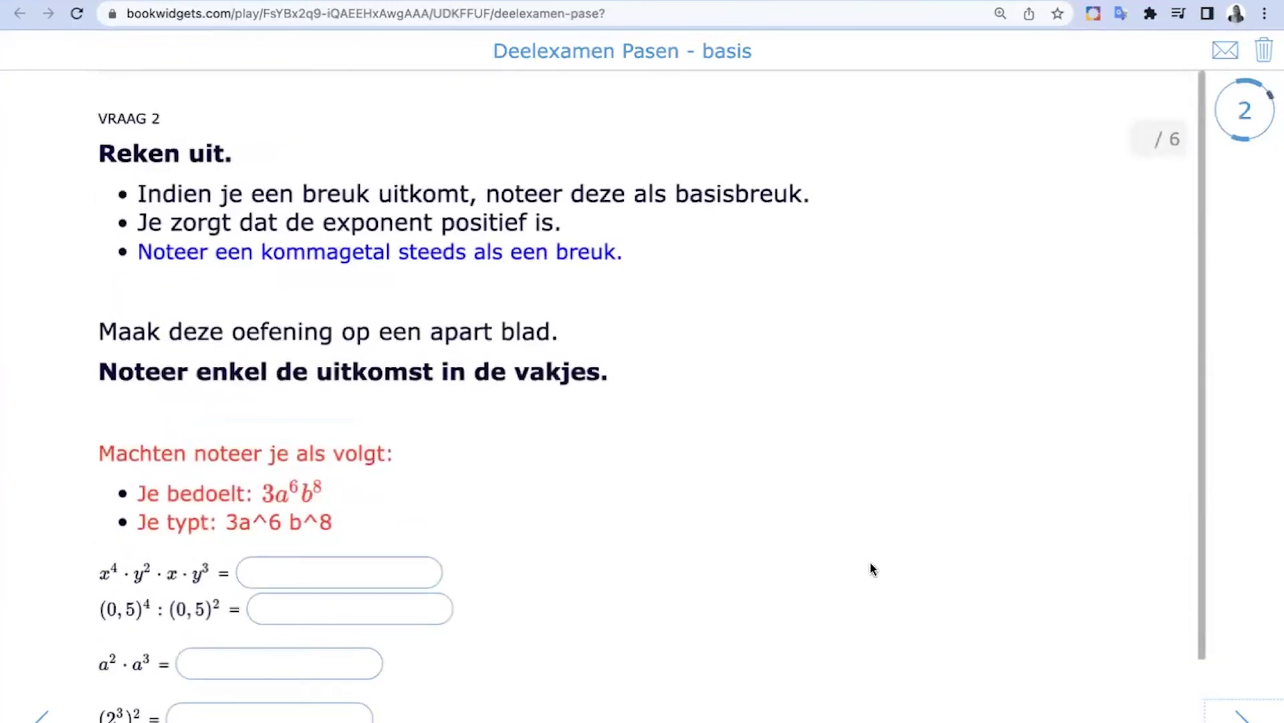
{"action": "scroll", "coordinate": [849, 555], "scroll_direction": "down", "scroll_amount": 2}
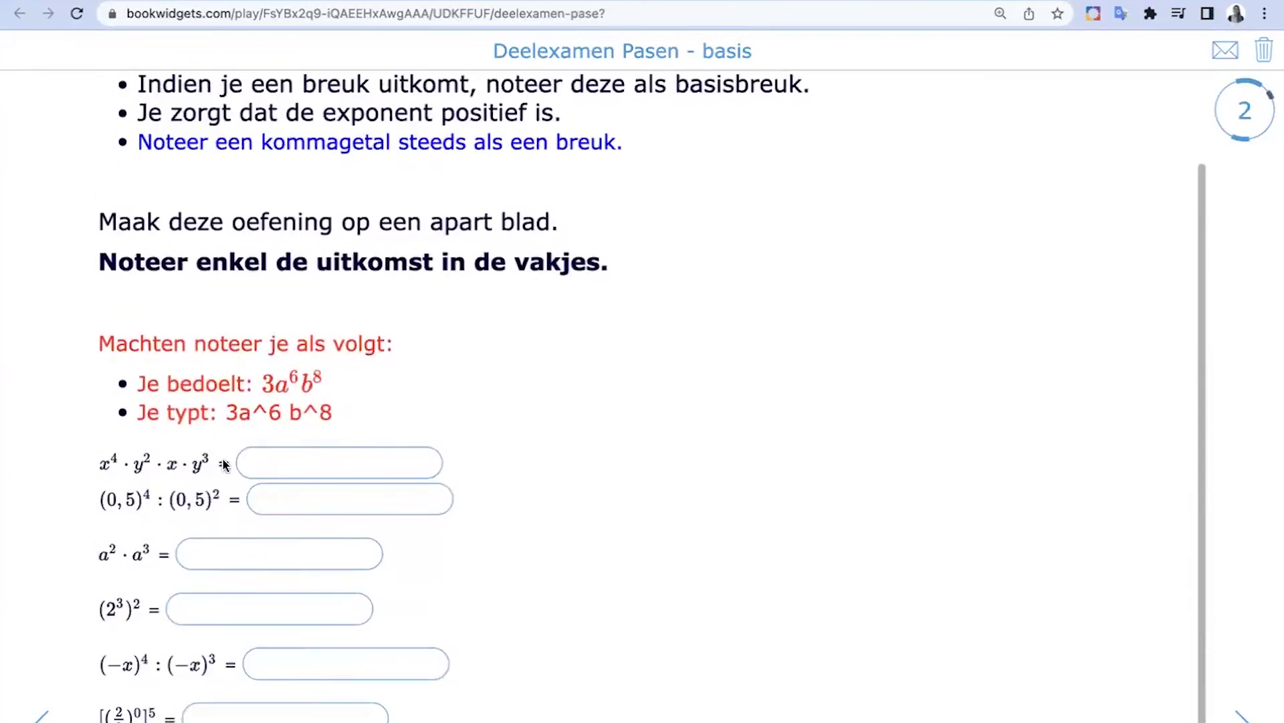
{"action": "left_click", "coordinate": [1243, 715]}
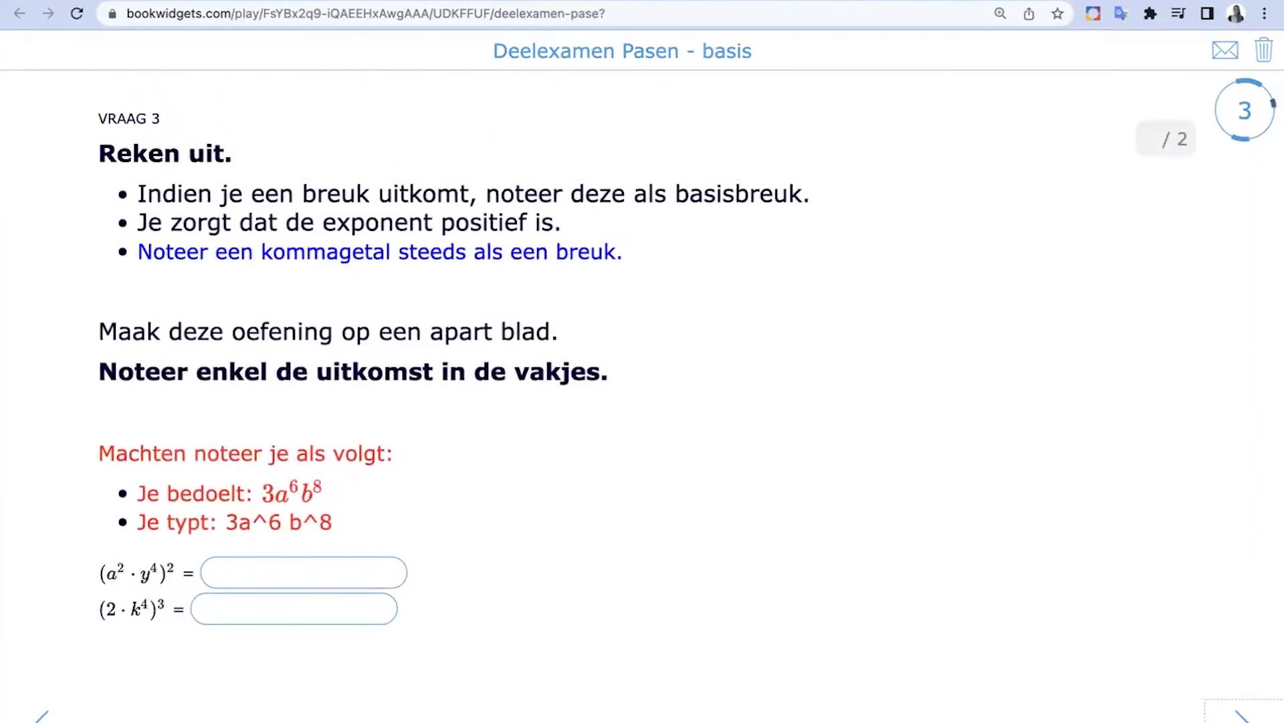
{"action": "key", "text": "Return"}
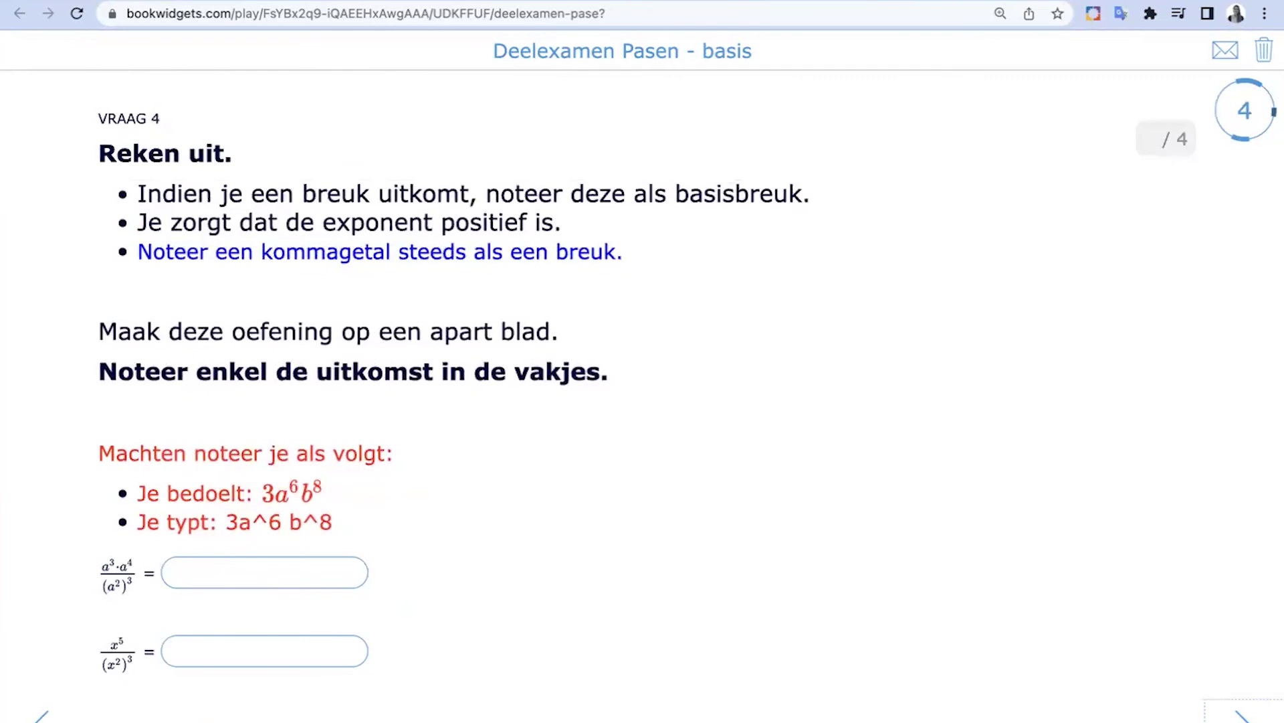
{"action": "key", "text": "Return"}
{"action": "key", "text": "Return"}
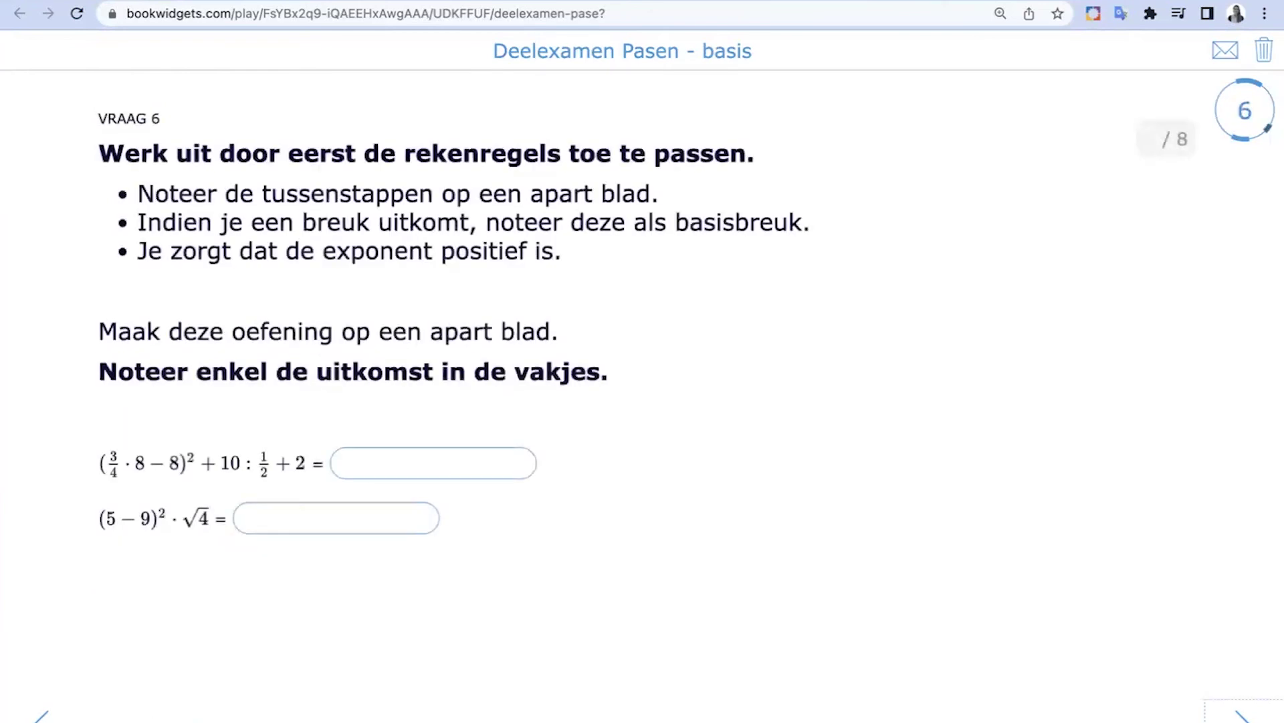
{"action": "key", "text": "Return"}
{"action": "key", "text": "Return"}
{"action": "key", "text": "Return"}
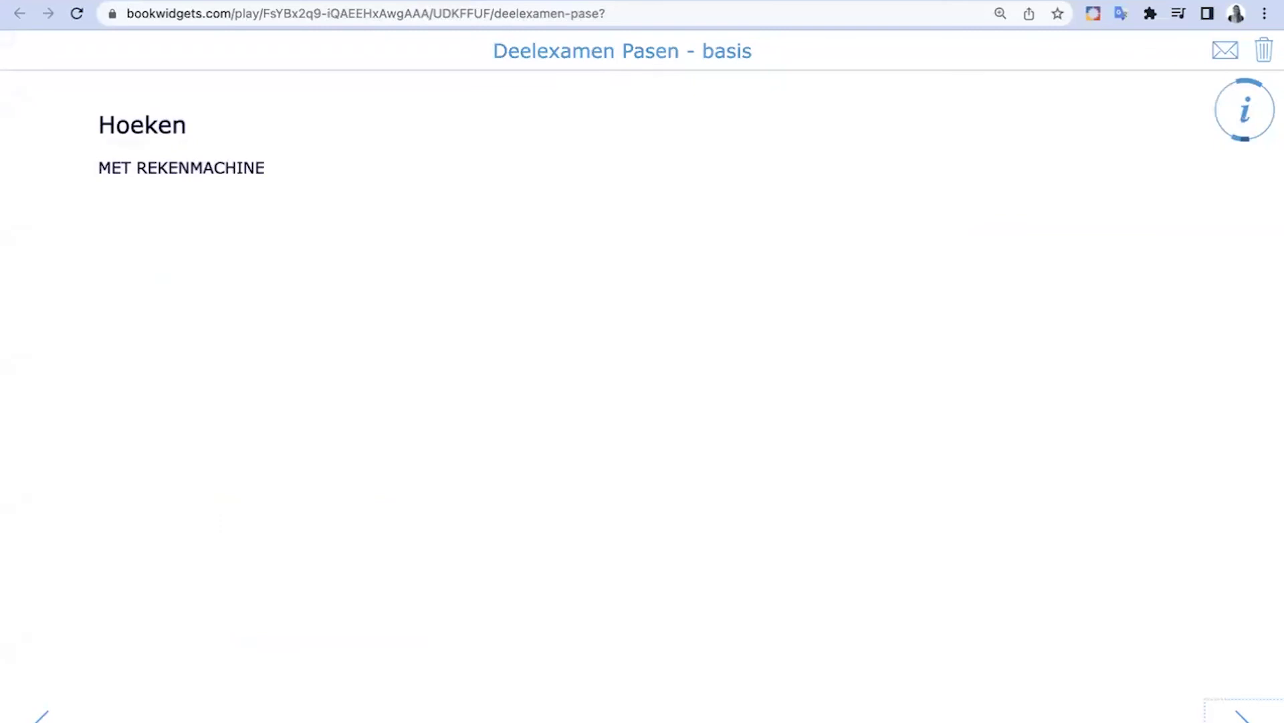
{"action": "left_click", "coordinate": [227, 430]}
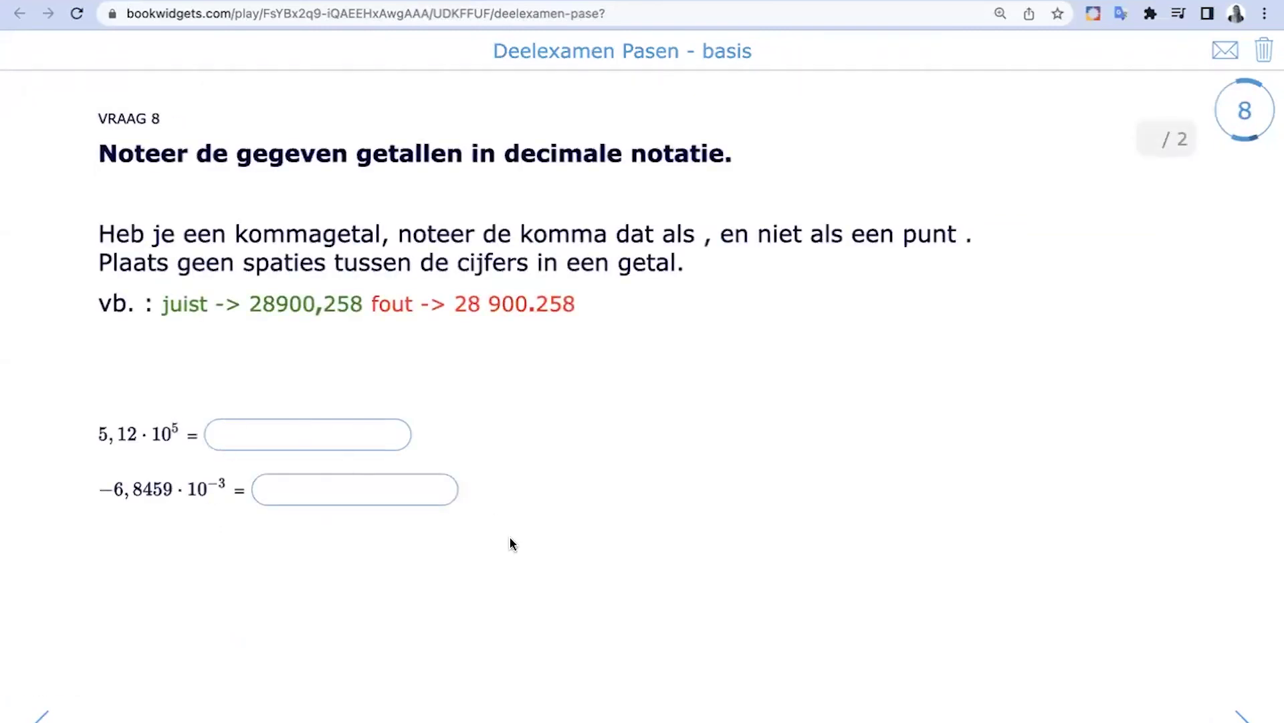
{"action": "key", "text": "Return"}
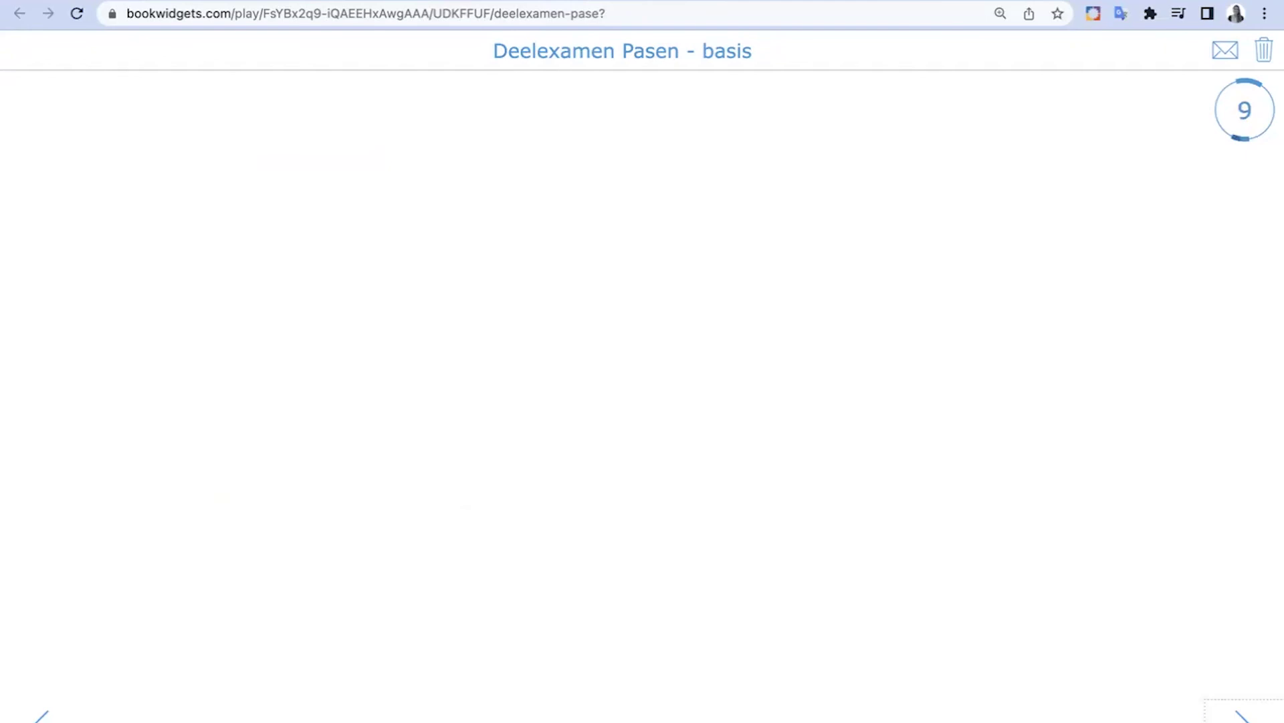
{"action": "key", "text": "Return"}
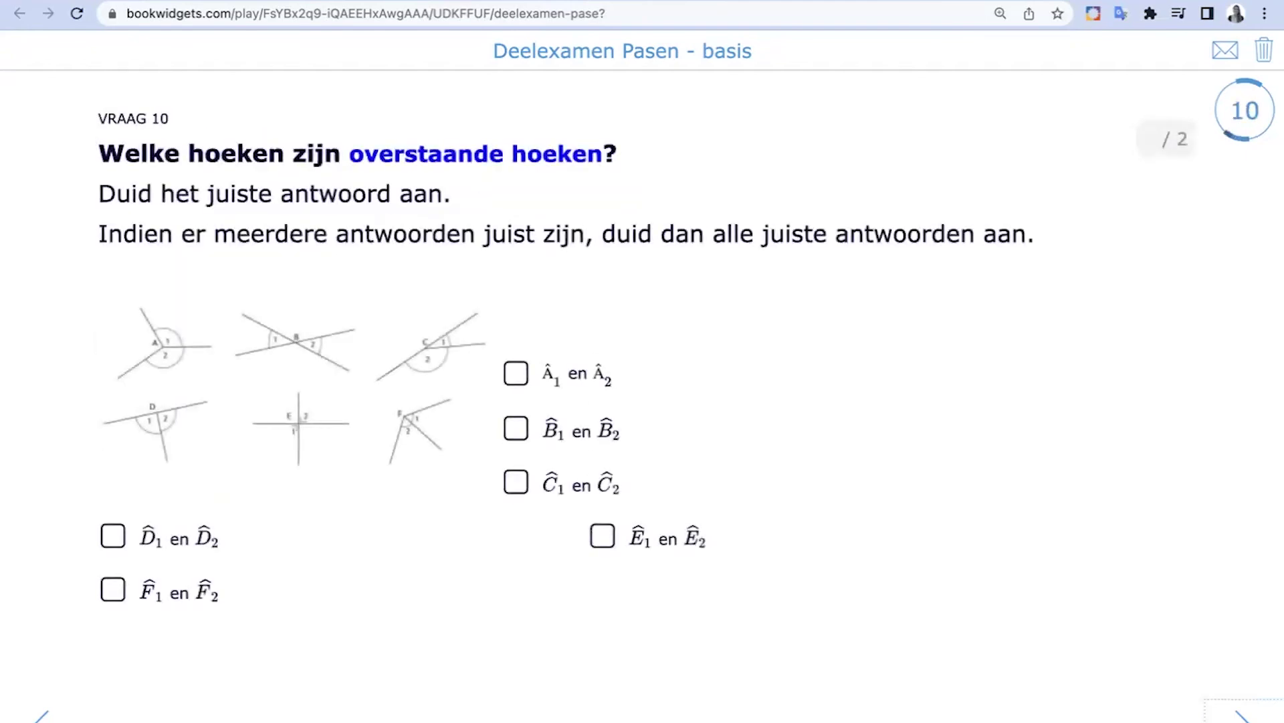
{"action": "key", "text": "Return"}
{"action": "key", "text": "Return"}
{"action": "key", "text": "Return"}
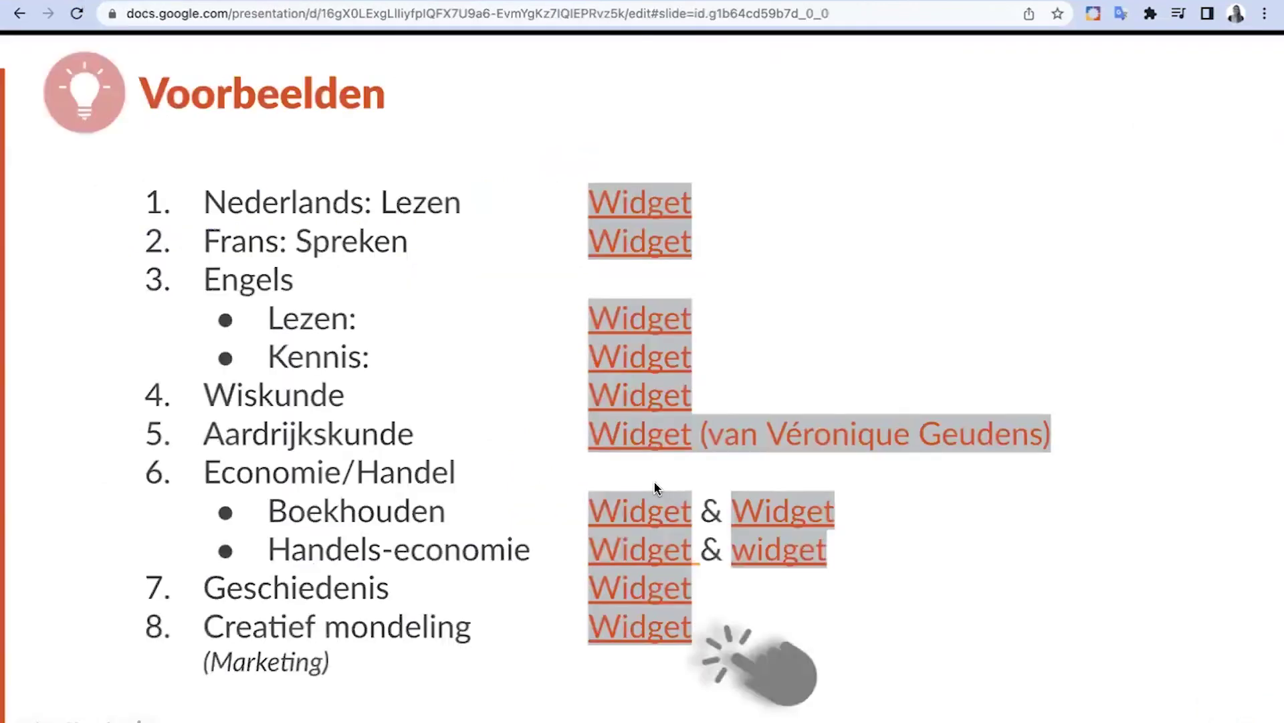
{"action": "left_click", "coordinate": [655, 485]}
{"action": "left_click", "coordinate": [646, 436]}
{"action": "scroll", "coordinate": [990, 380], "scroll_direction": "down", "scroll_amount": 20}
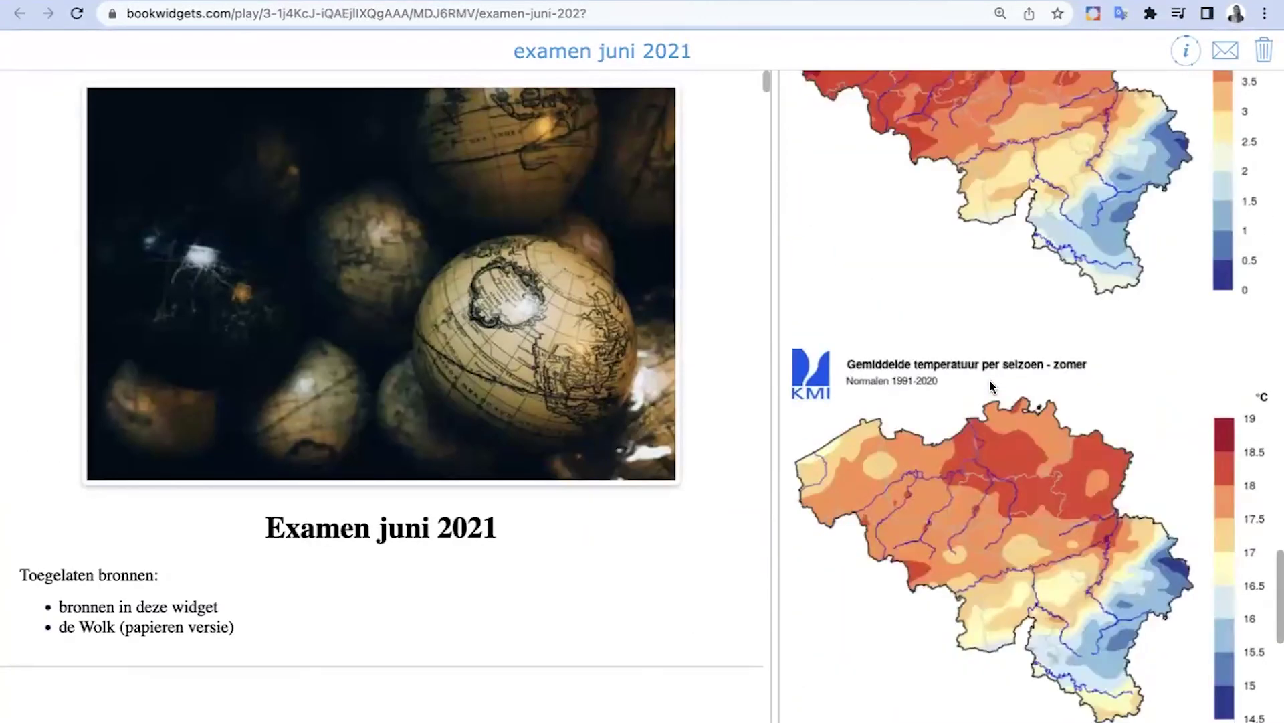
{"action": "scroll", "coordinate": [990, 379], "scroll_direction": "down", "scroll_amount": 12}
{"action": "scroll", "coordinate": [989, 380], "scroll_direction": "up", "scroll_amount": 7}
{"action": "scroll", "coordinate": [989, 380], "scroll_direction": "down", "scroll_amount": 3}
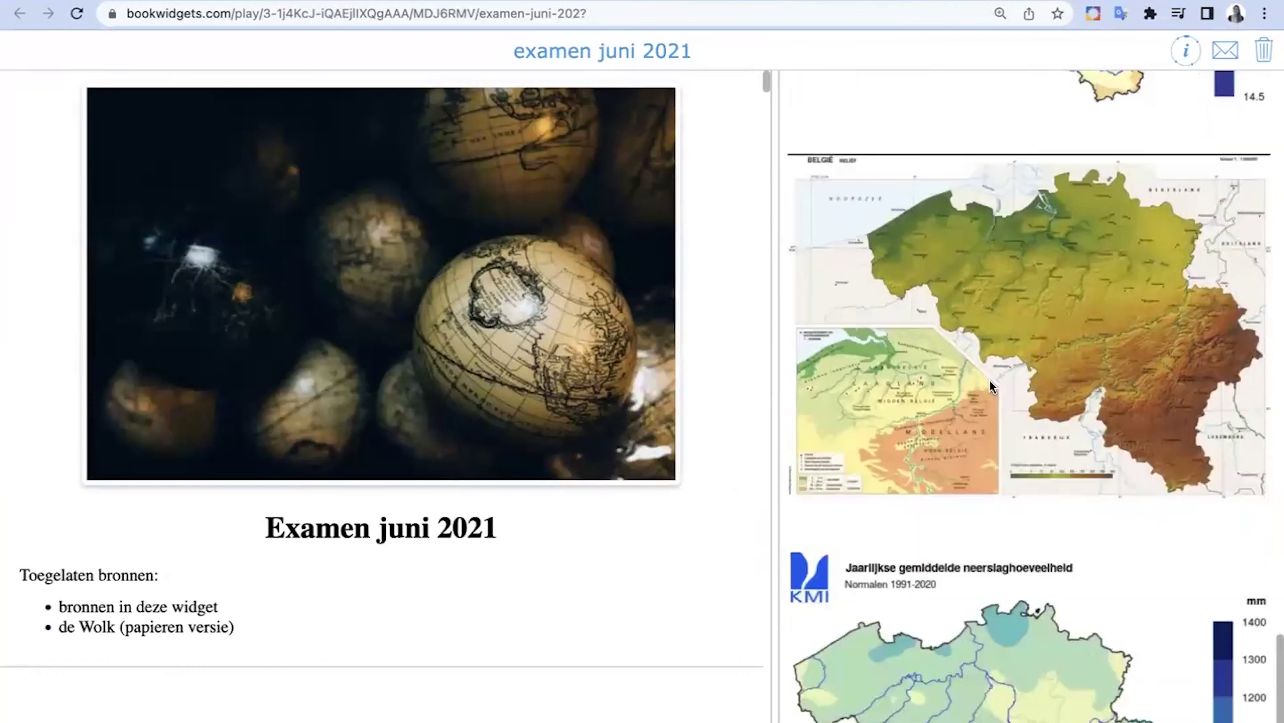
{"action": "scroll", "coordinate": [991, 386], "scroll_direction": "down", "scroll_amount": 4}
{"action": "scroll", "coordinate": [438, 384], "scroll_direction": "down", "scroll_amount": 5}
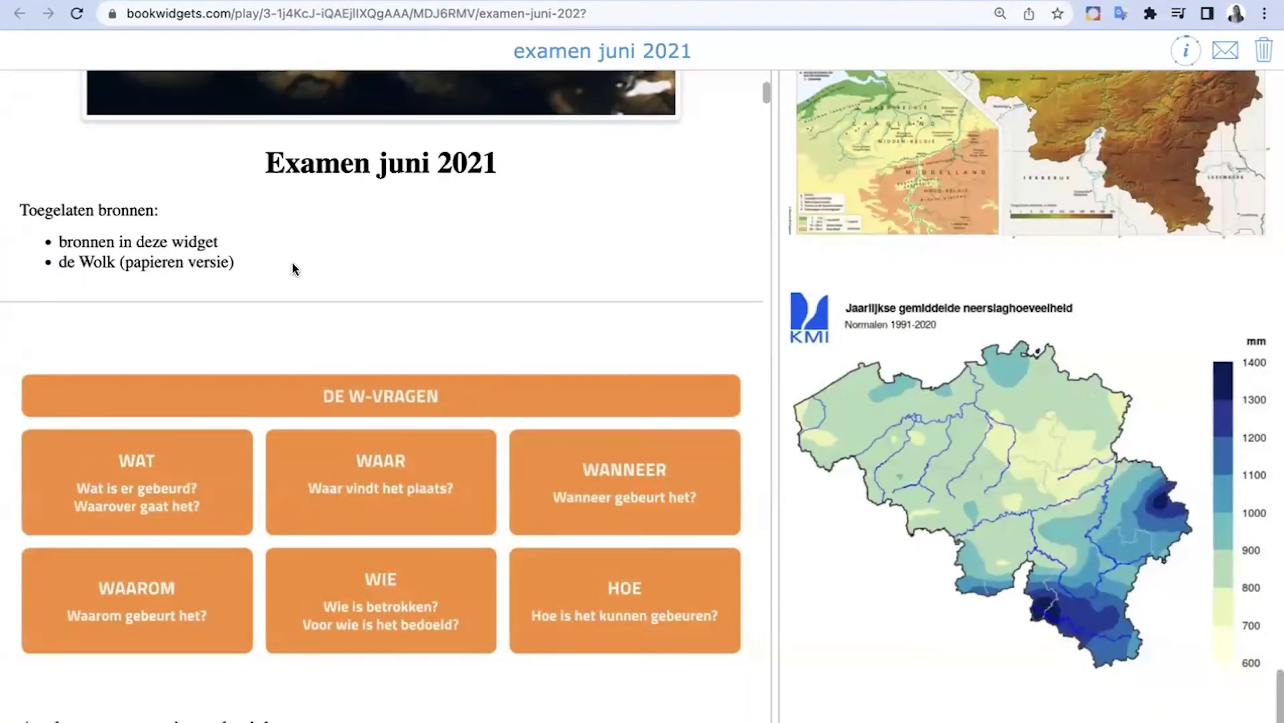
{"action": "scroll", "coordinate": [292, 268], "scroll_direction": "down", "scroll_amount": 5}
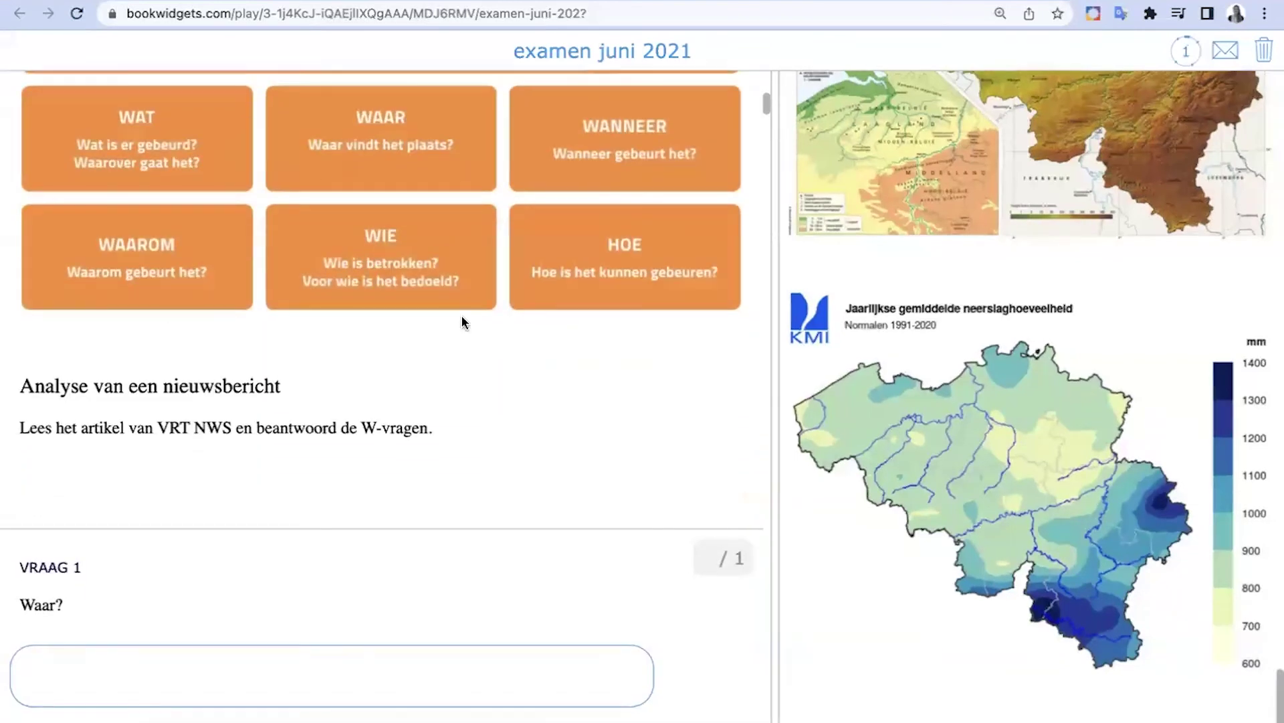
{"action": "scroll", "coordinate": [462, 319], "scroll_direction": "up", "scroll_amount": 3}
{"action": "scroll", "coordinate": [310, 424], "scroll_direction": "down", "scroll_amount": 4}
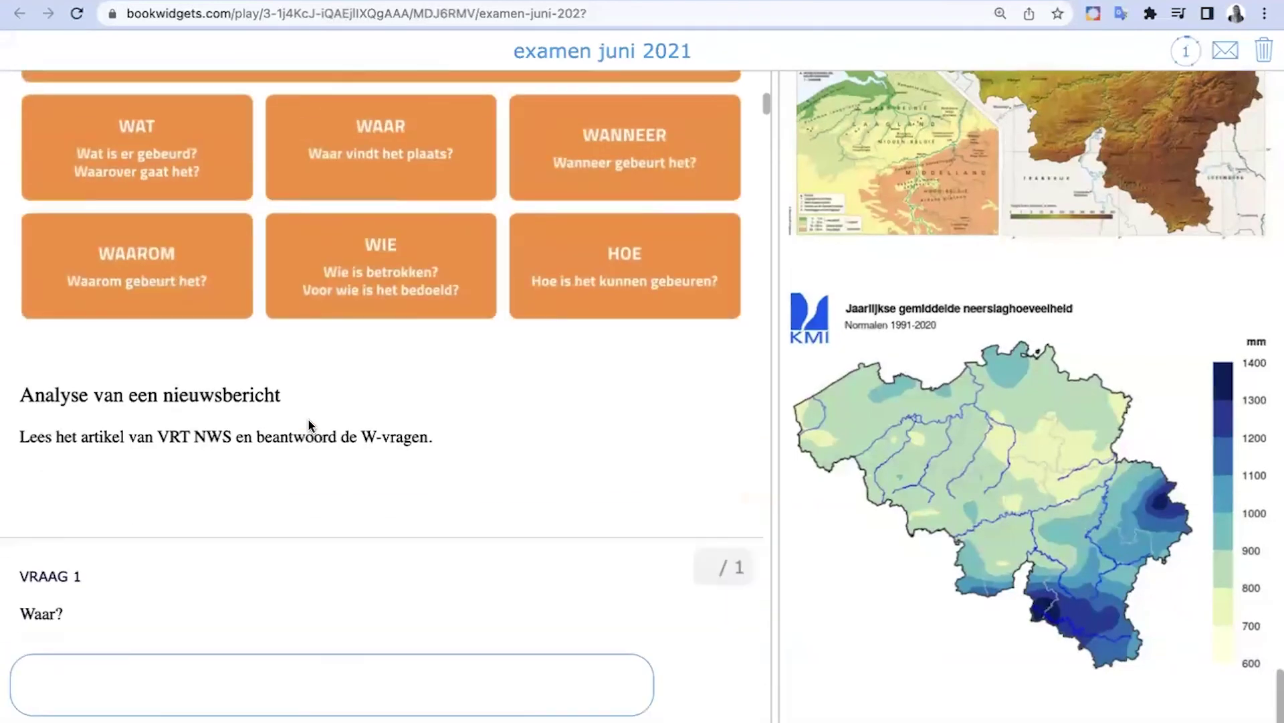
{"action": "scroll", "coordinate": [375, 232], "scroll_direction": "down", "scroll_amount": 12}
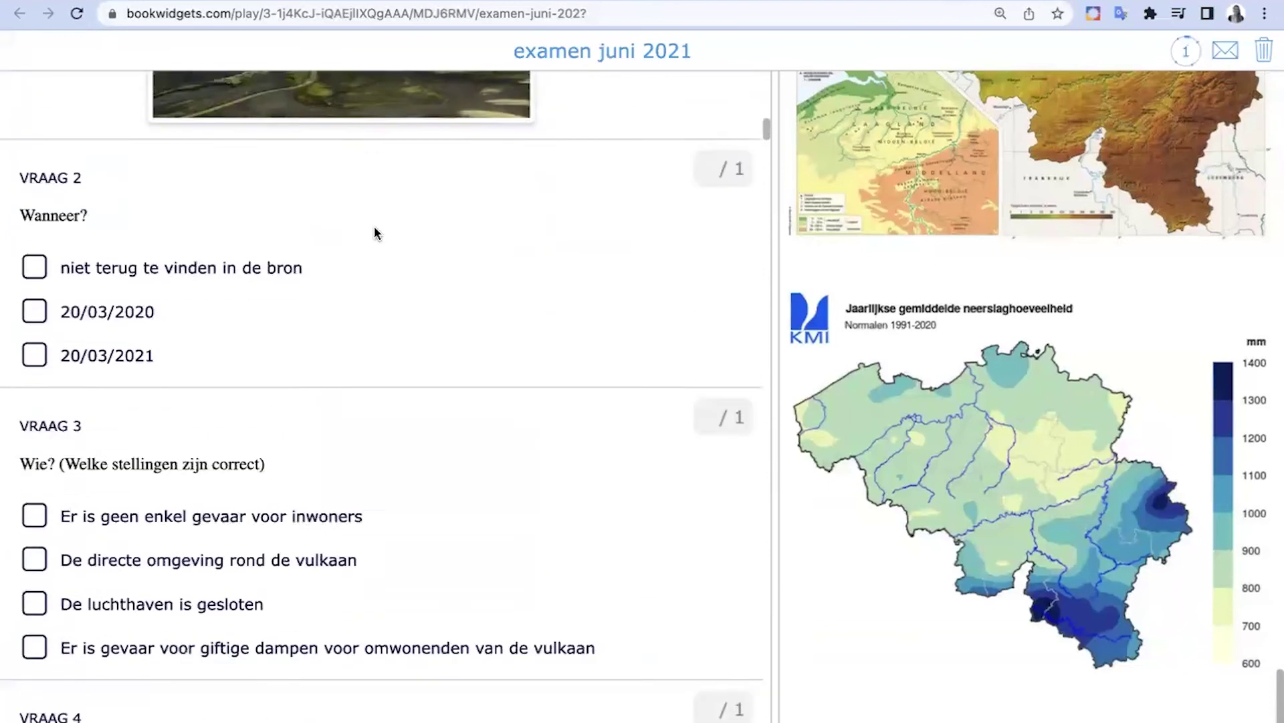
{"action": "scroll", "coordinate": [374, 232], "scroll_direction": "down", "scroll_amount": 8}
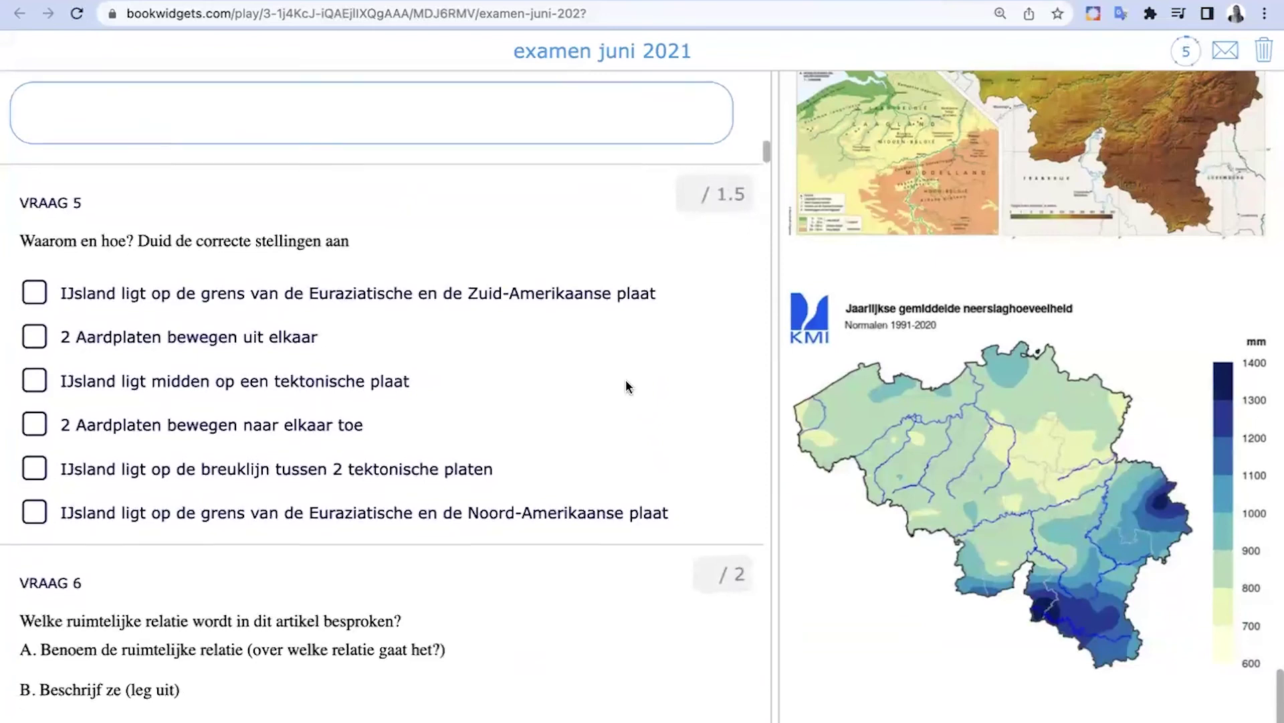
{"action": "scroll", "coordinate": [628, 386], "scroll_direction": "down", "scroll_amount": 6}
{"action": "scroll", "coordinate": [628, 386], "scroll_direction": "down", "scroll_amount": 18}
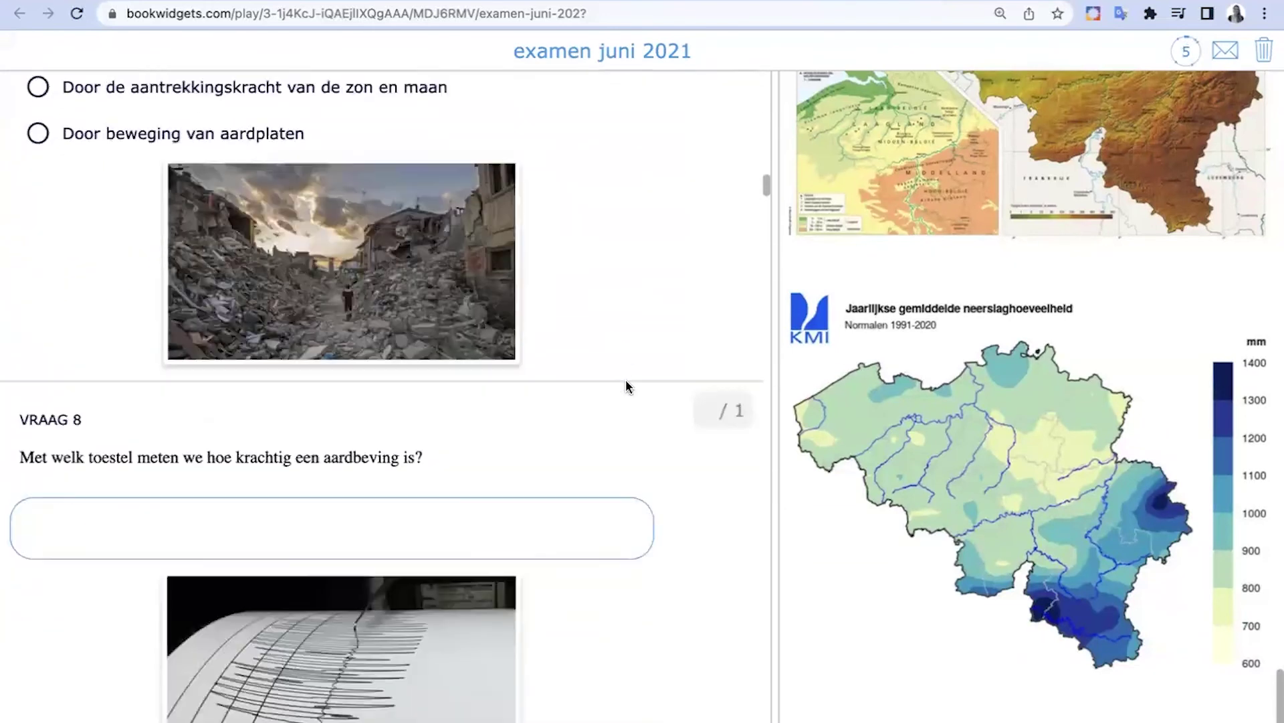
{"action": "scroll", "coordinate": [625, 386], "scroll_direction": "down", "scroll_amount": 6}
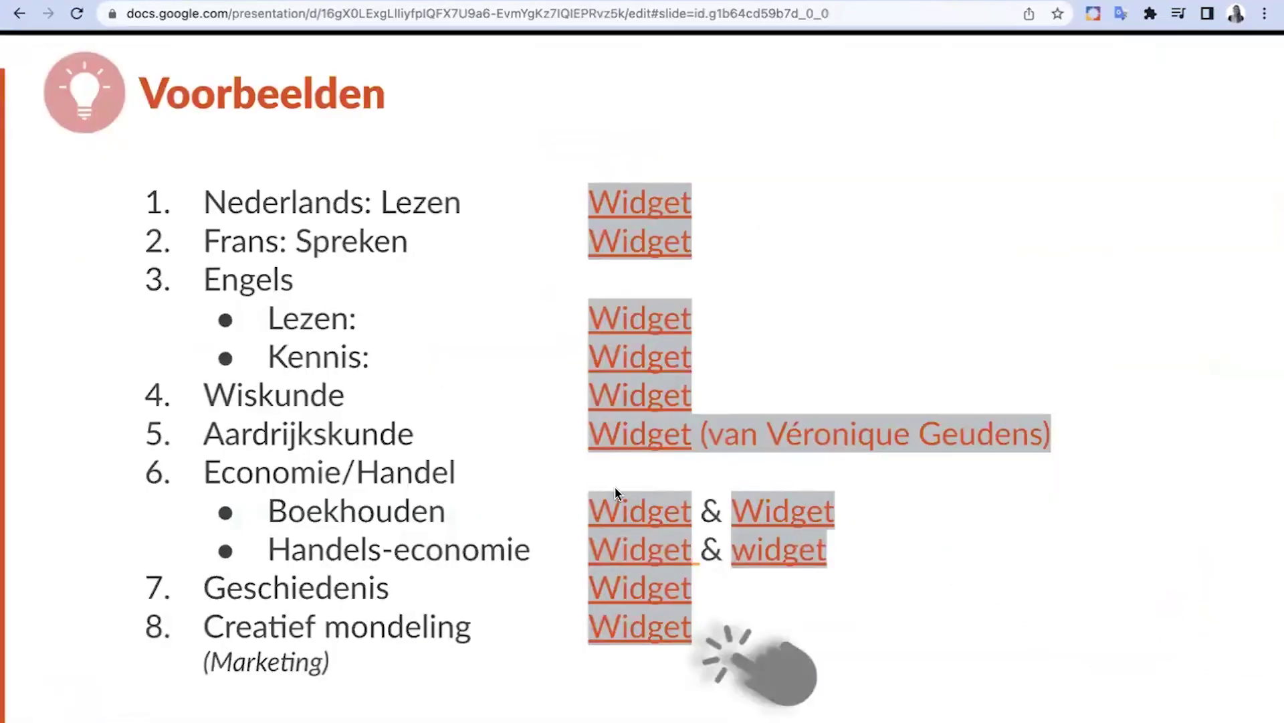
{"action": "left_click", "coordinate": [659, 521]}
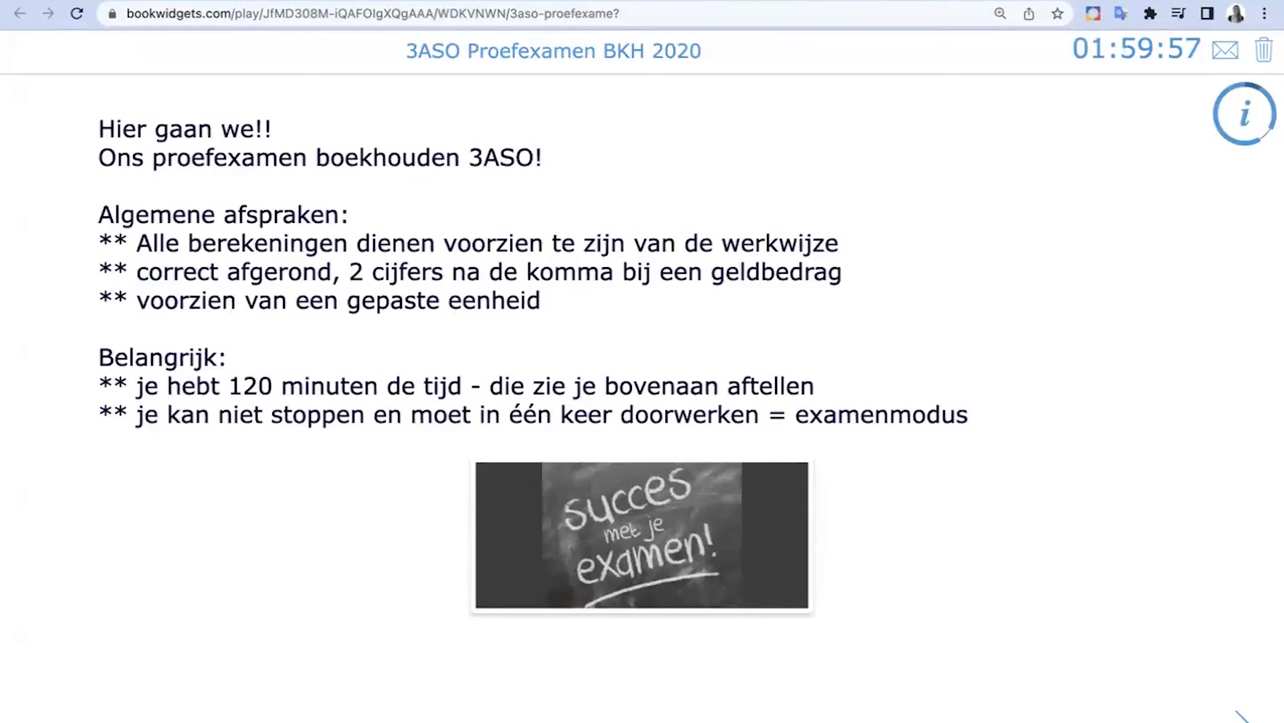
Step: Page through the accounting exam from question 1 to VRAAG 9
{"action": "left_click", "coordinate": [1241, 714]}
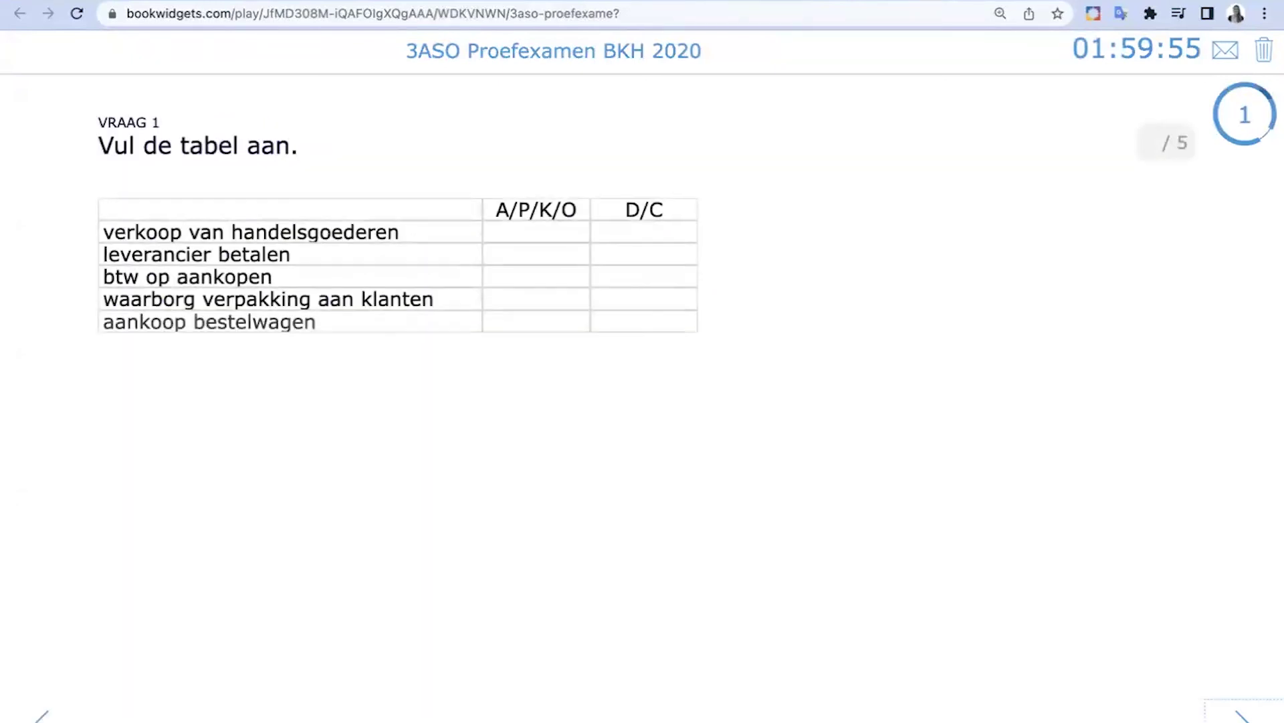
{"action": "key", "text": "Return"}
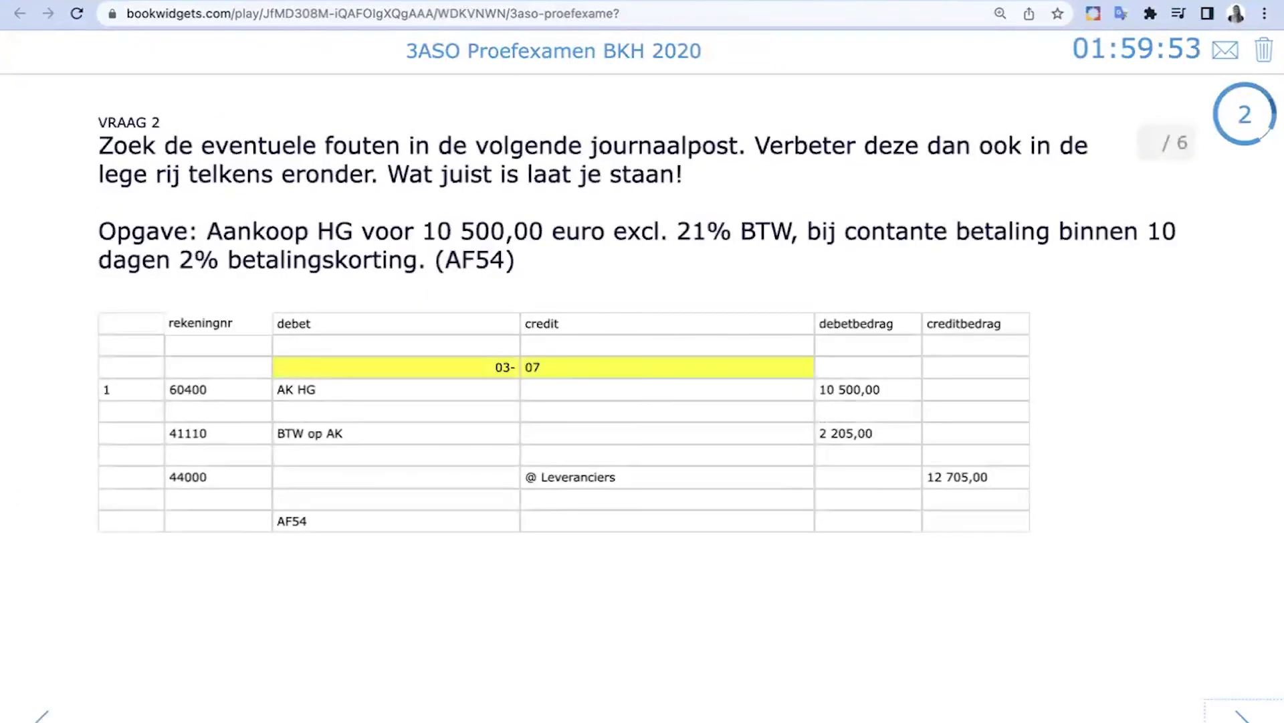
{"action": "key", "text": "Return"}
{"action": "key", "text": "Return"}
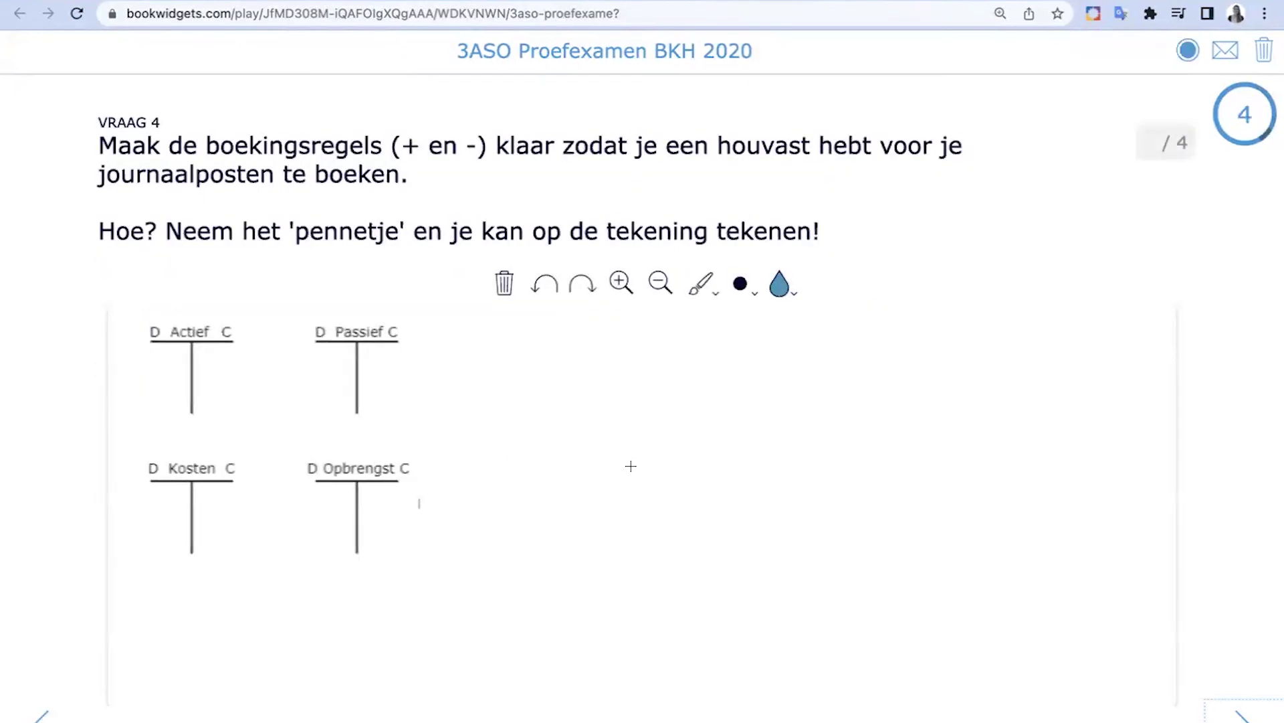
{"action": "key", "text": "Return"}
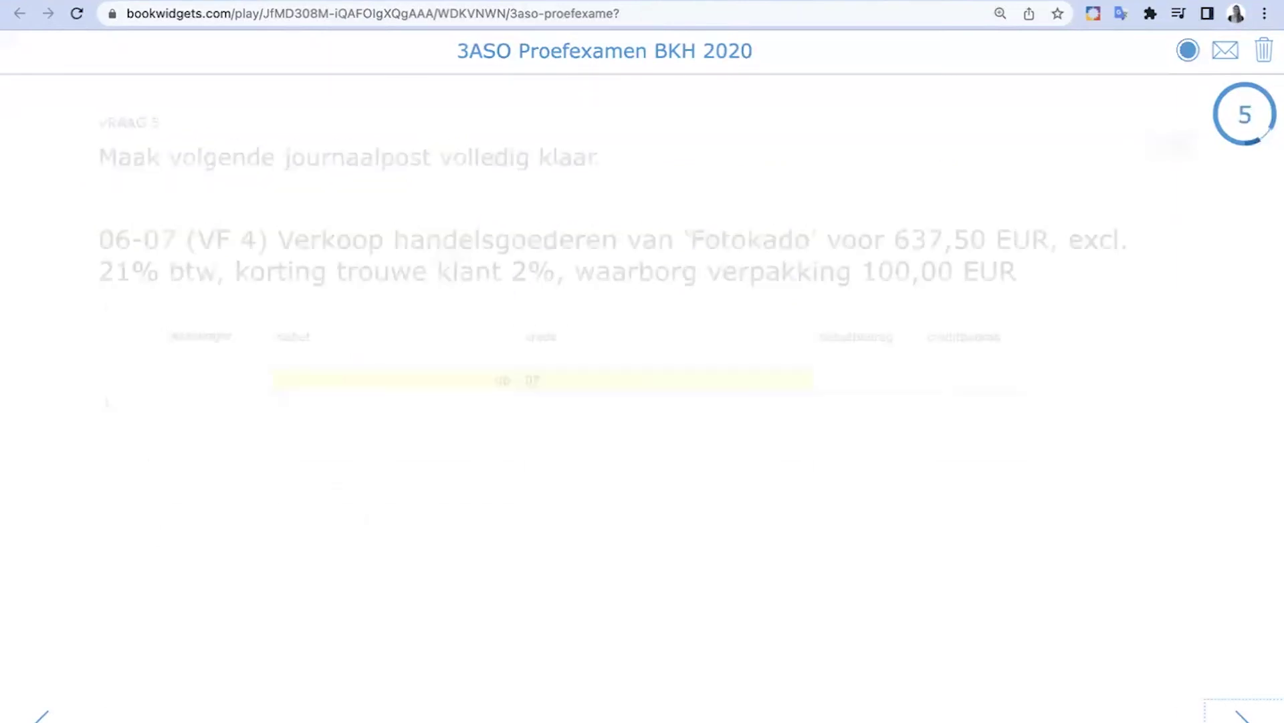
{"action": "key", "text": "Return"}
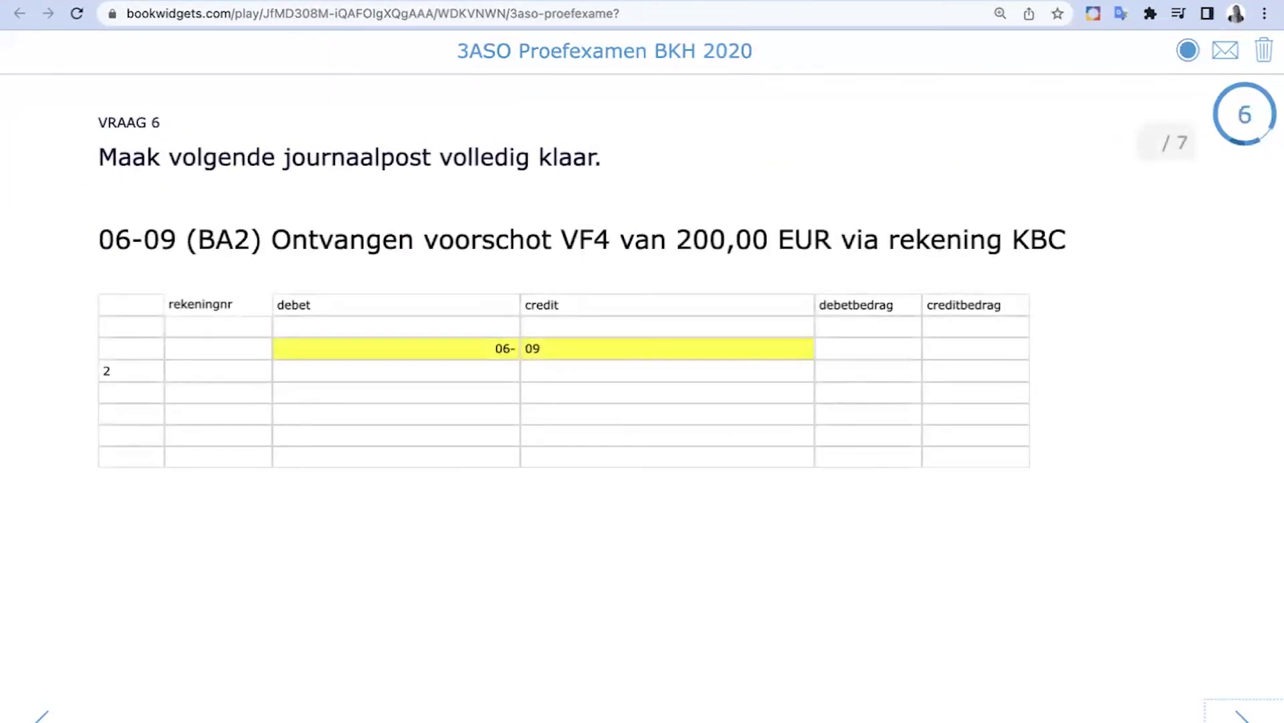
{"action": "key", "text": "Return"}
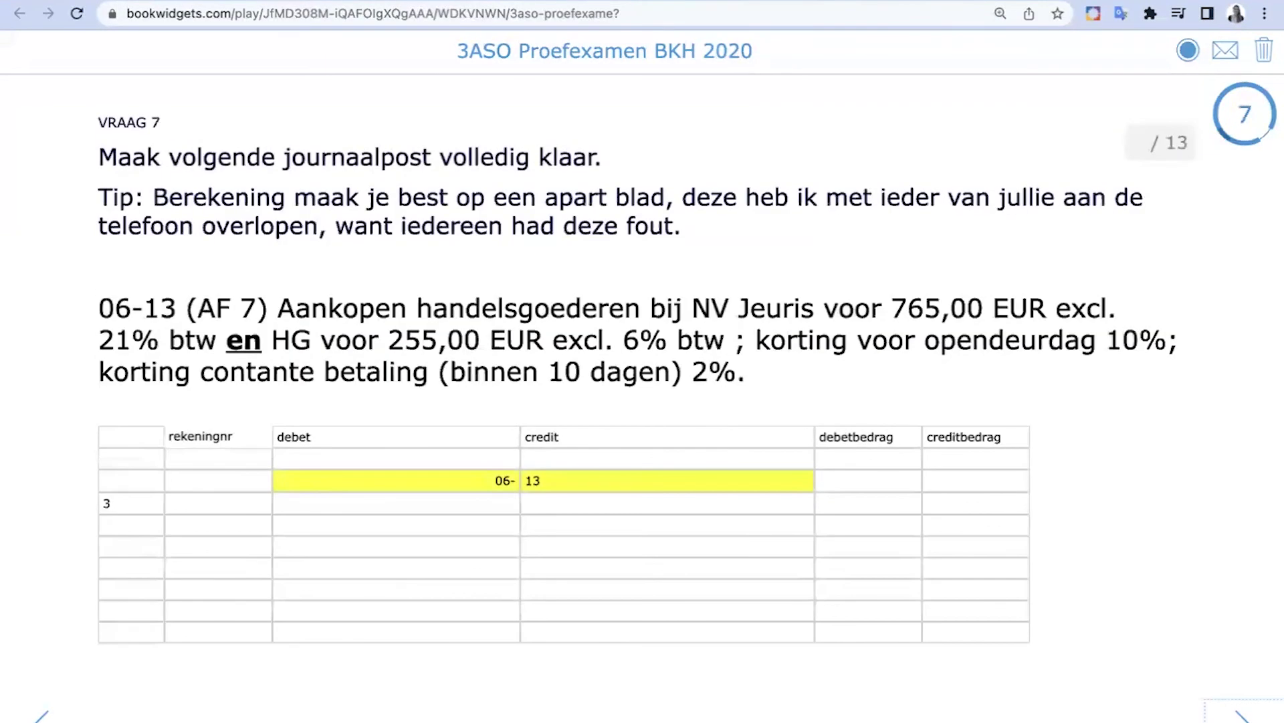
{"action": "key", "text": "Return"}
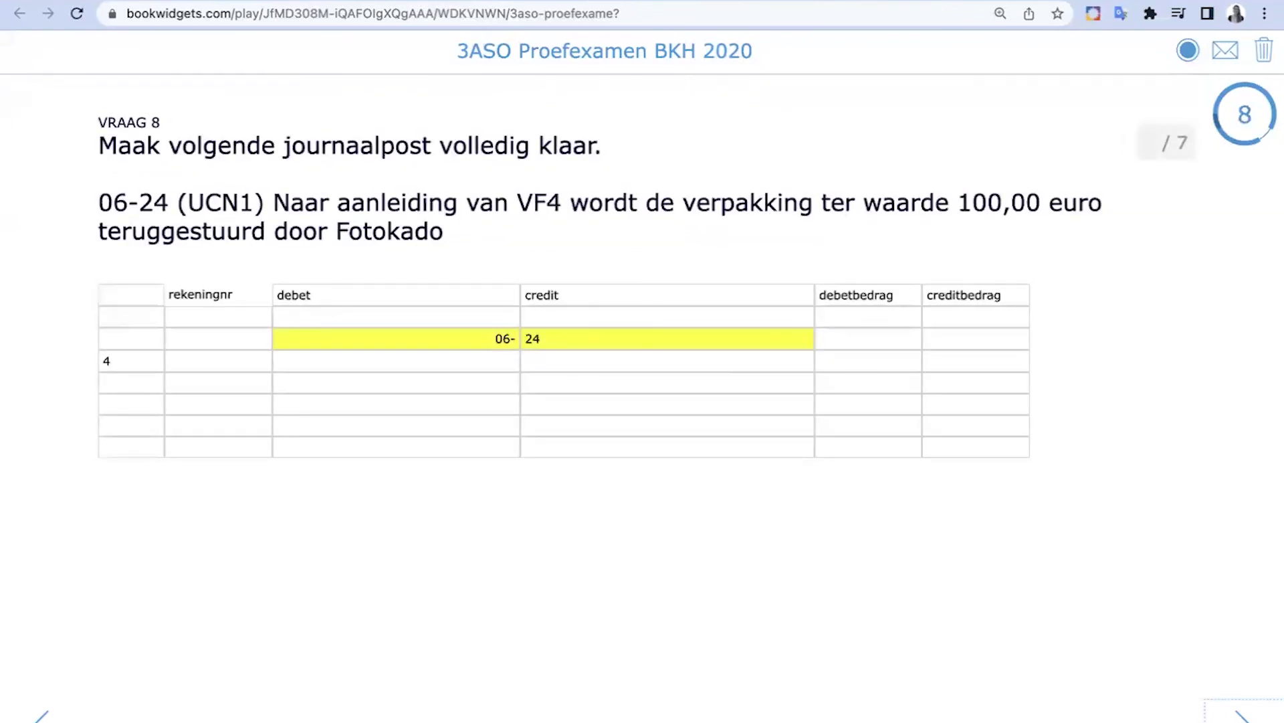
{"action": "key", "text": "Return"}
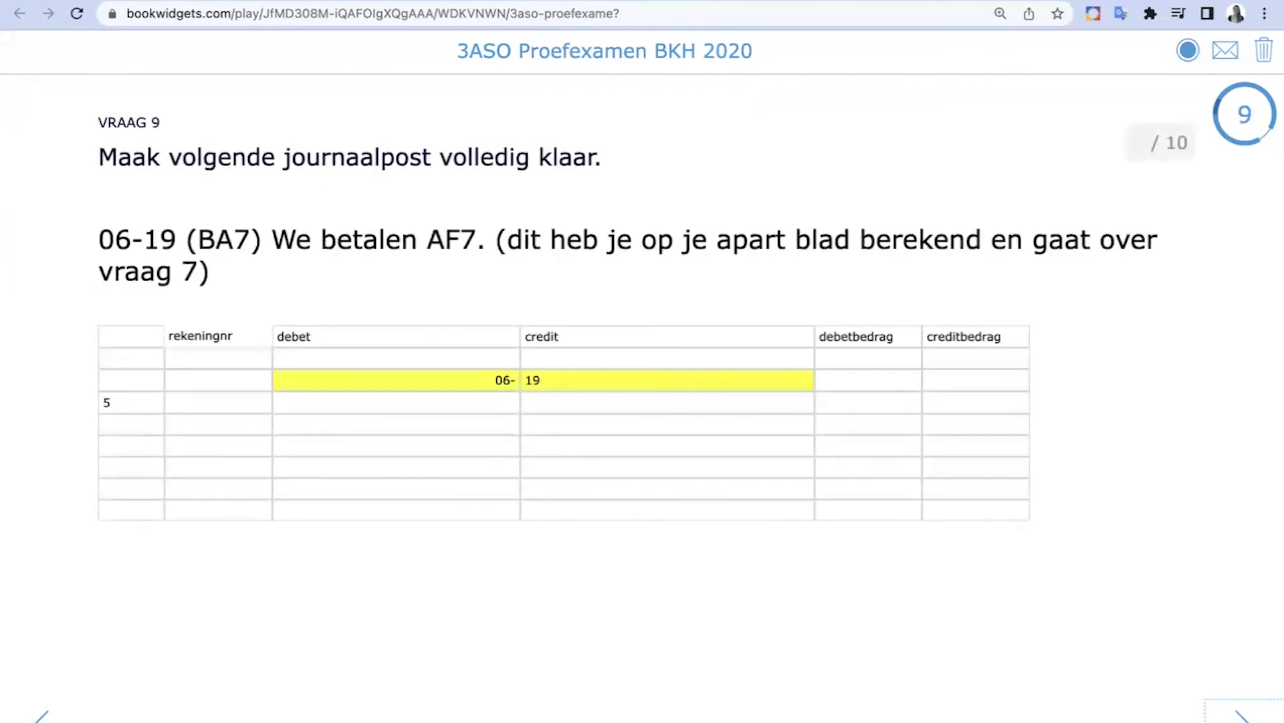
Step: Reach the Verzenden submit page, then open the Handels-economie exam from the Voorbeelden slide
{"action": "key", "text": "Return"}
{"action": "key", "text": "Return"}
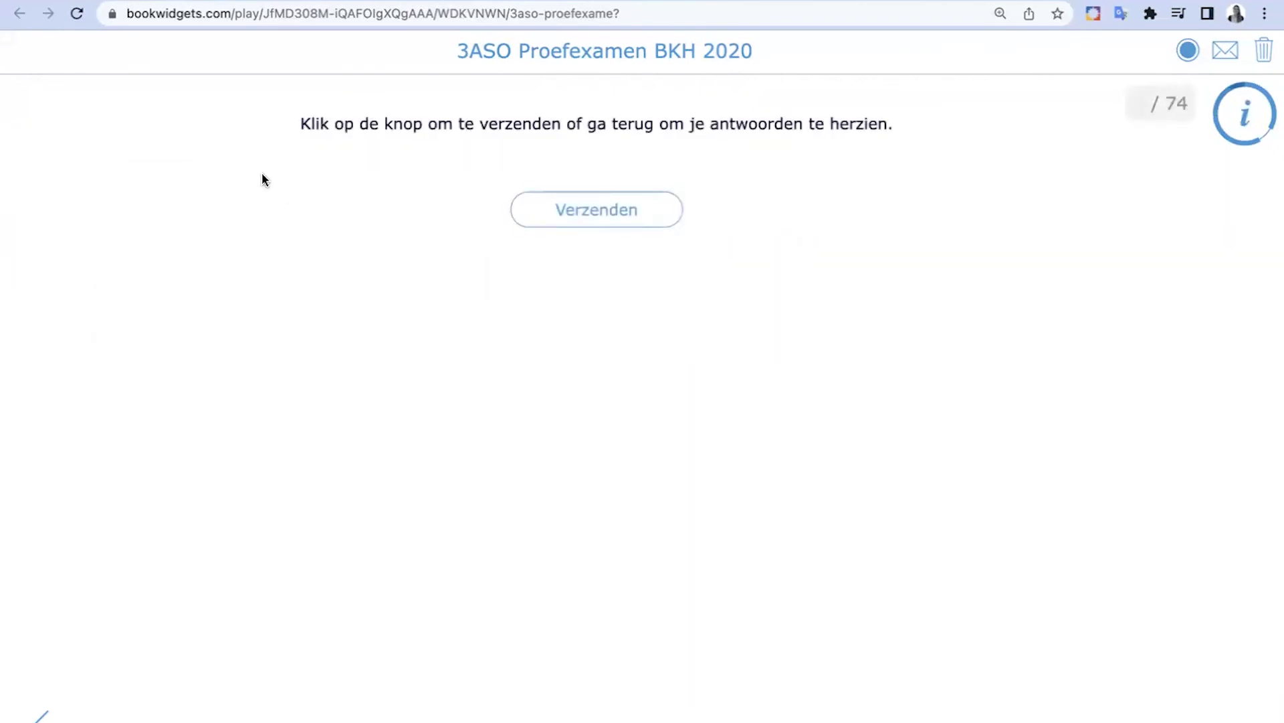
{"action": "key", "text": "super+w"}
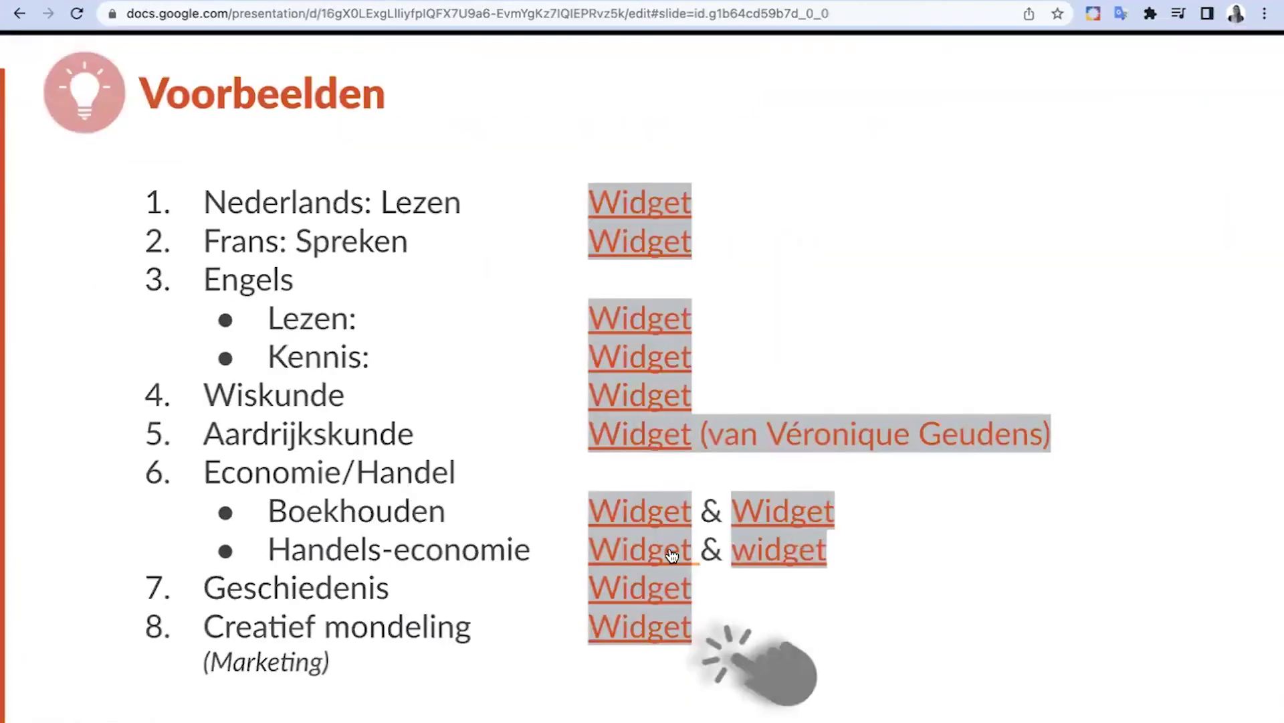
{"action": "left_click", "coordinate": [646, 549]}
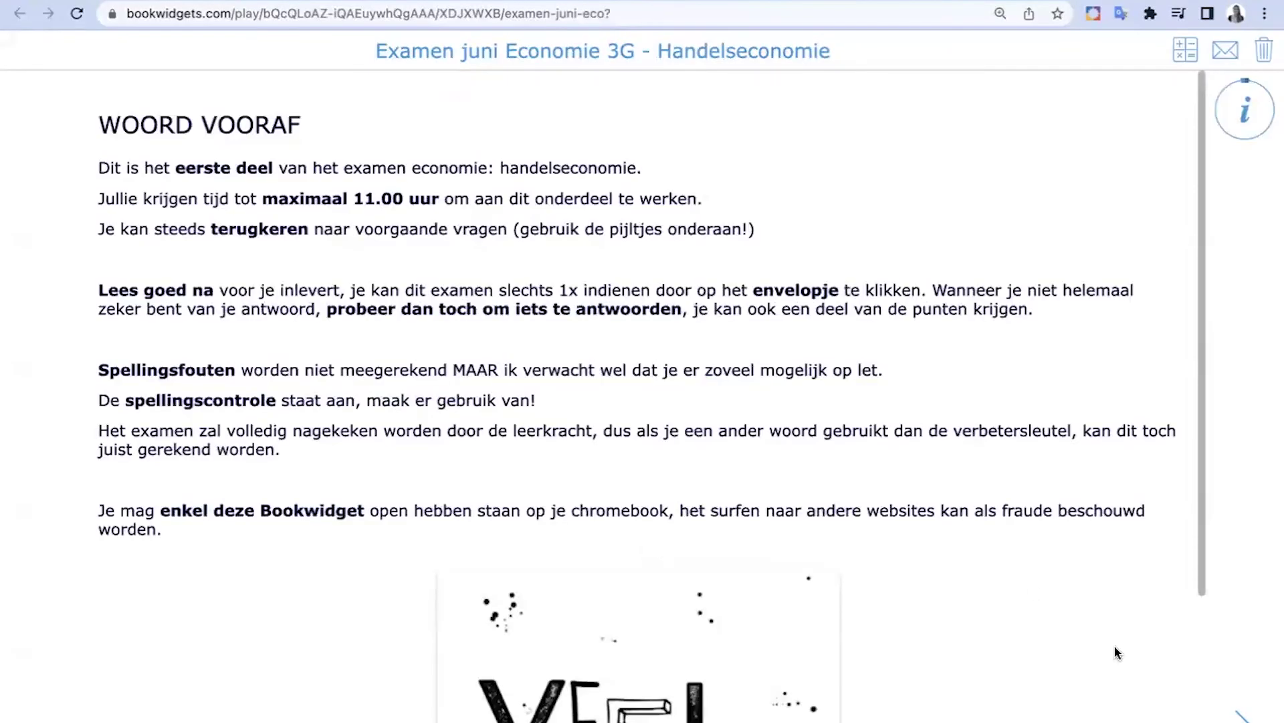
Step: Start the Handelseconomie exam and step through questions 1 to 5
{"action": "scroll", "coordinate": [993, 372], "scroll_direction": "down", "scroll_amount": 3}
{"action": "scroll", "coordinate": [993, 371], "scroll_direction": "up", "scroll_amount": 3}
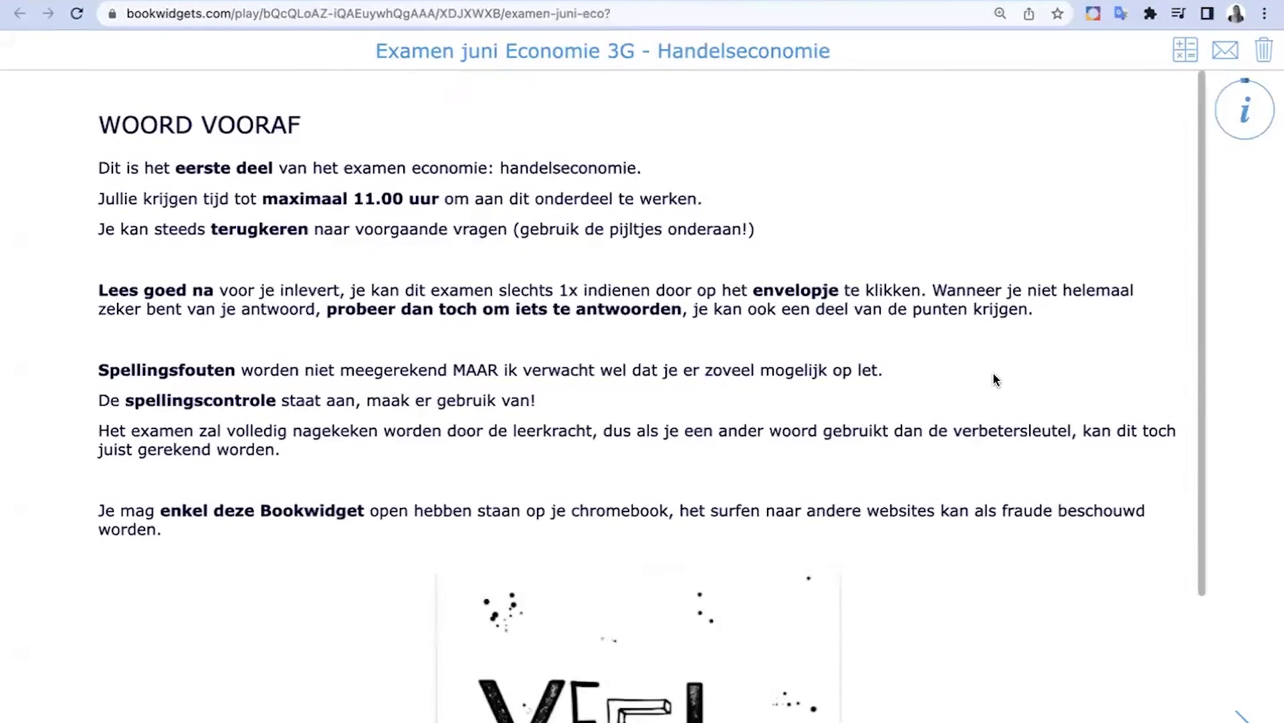
{"action": "left_click", "coordinate": [1241, 714]}
{"action": "left_click", "coordinate": [1241, 715]}
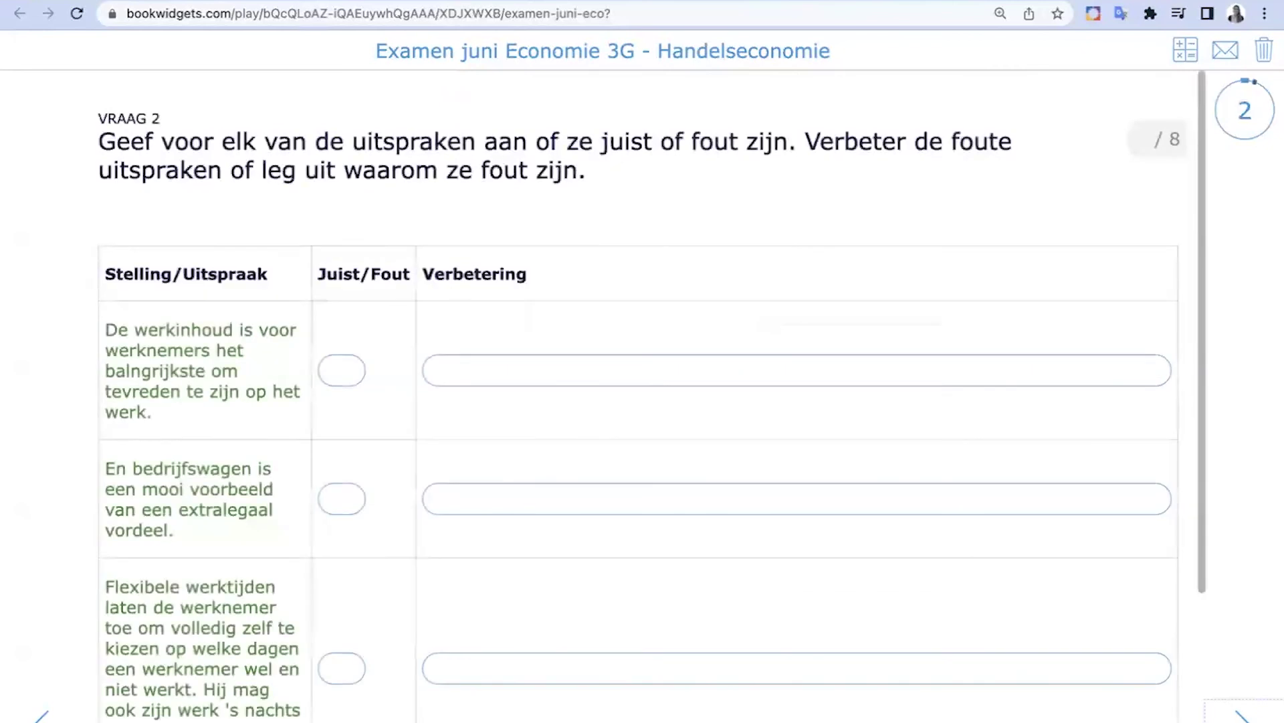
{"action": "left_click", "coordinate": [1241, 714]}
{"action": "left_click", "coordinate": [1241, 715]}
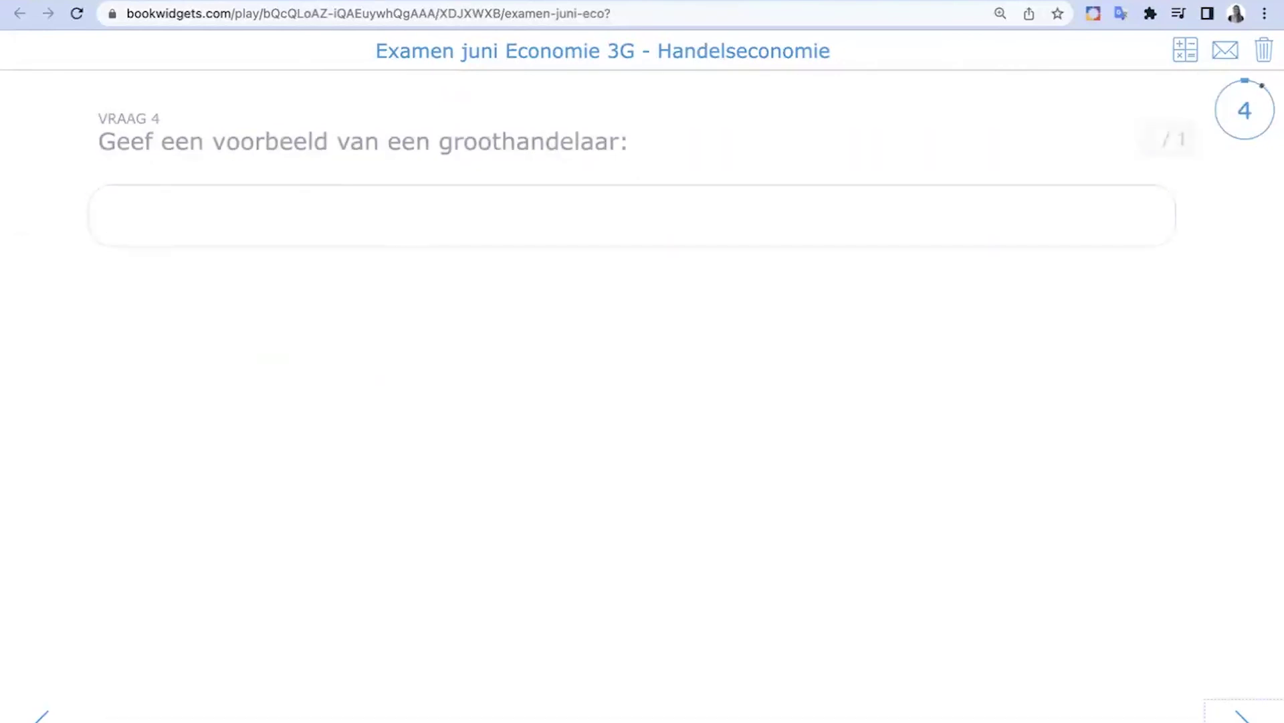
{"action": "left_click", "coordinate": [1241, 715]}
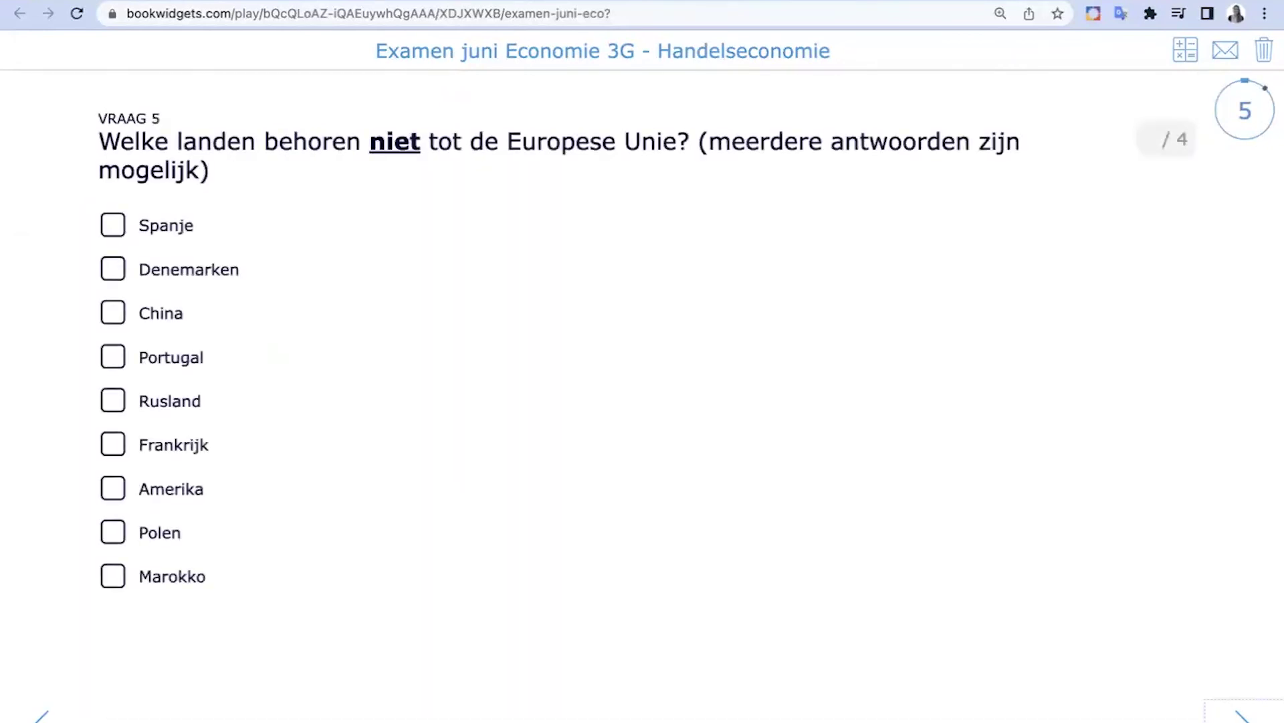
Step: Continue through questions 6 to 10, then return to the Voorbeelden slide
{"action": "left_click", "coordinate": [1241, 715]}
{"action": "left_click", "coordinate": [1241, 715]}
{"action": "left_click", "coordinate": [1241, 714]}
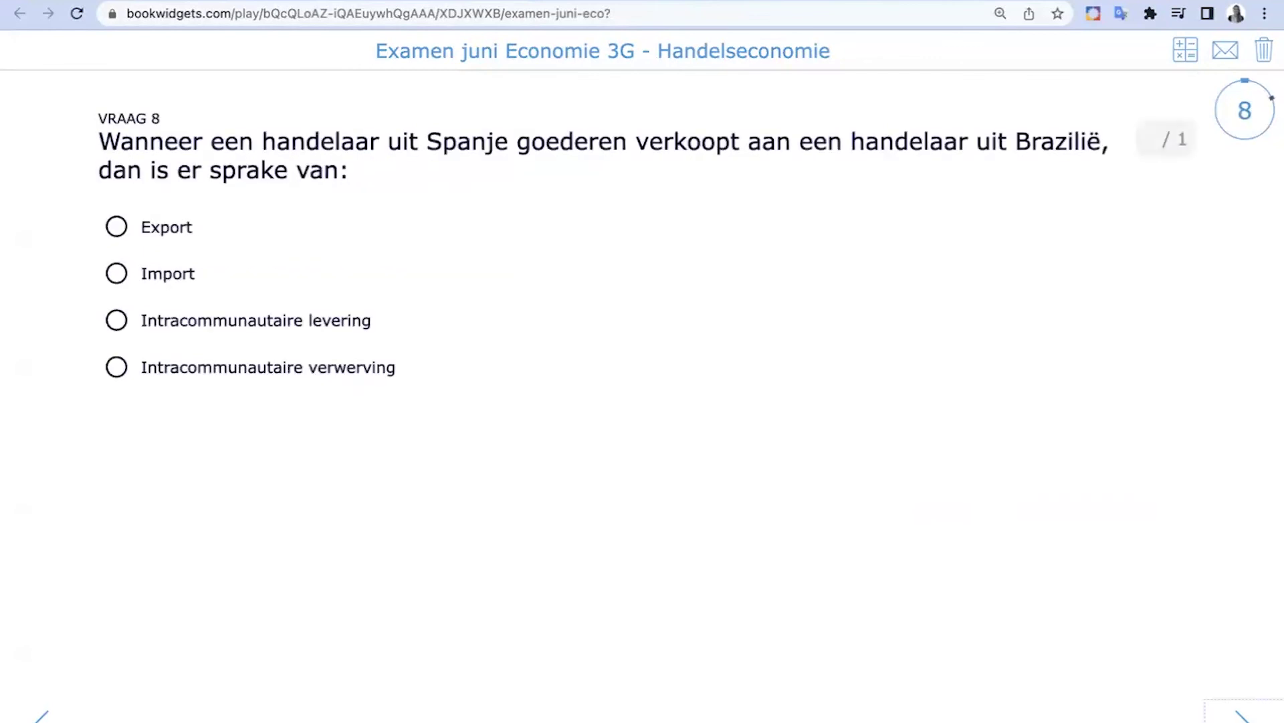
{"action": "left_click", "coordinate": [1241, 715]}
{"action": "left_click", "coordinate": [1241, 714]}
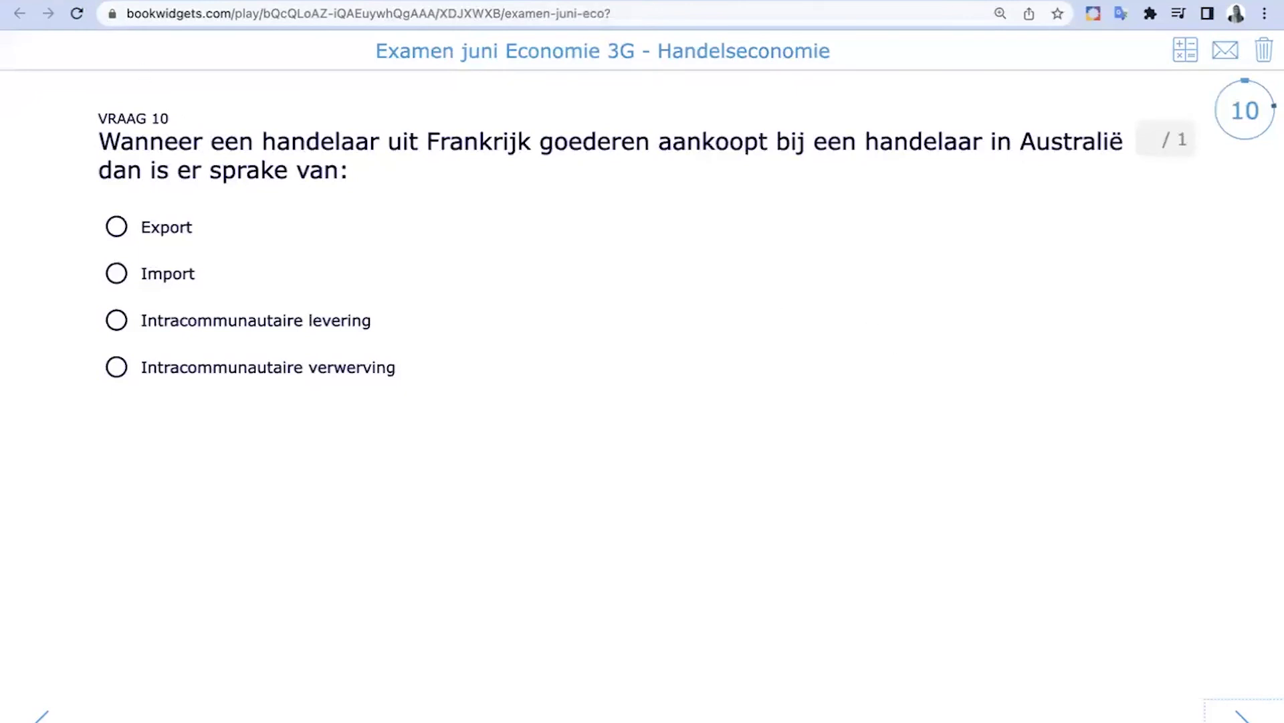
{"action": "left_click", "coordinate": [73, 2]}
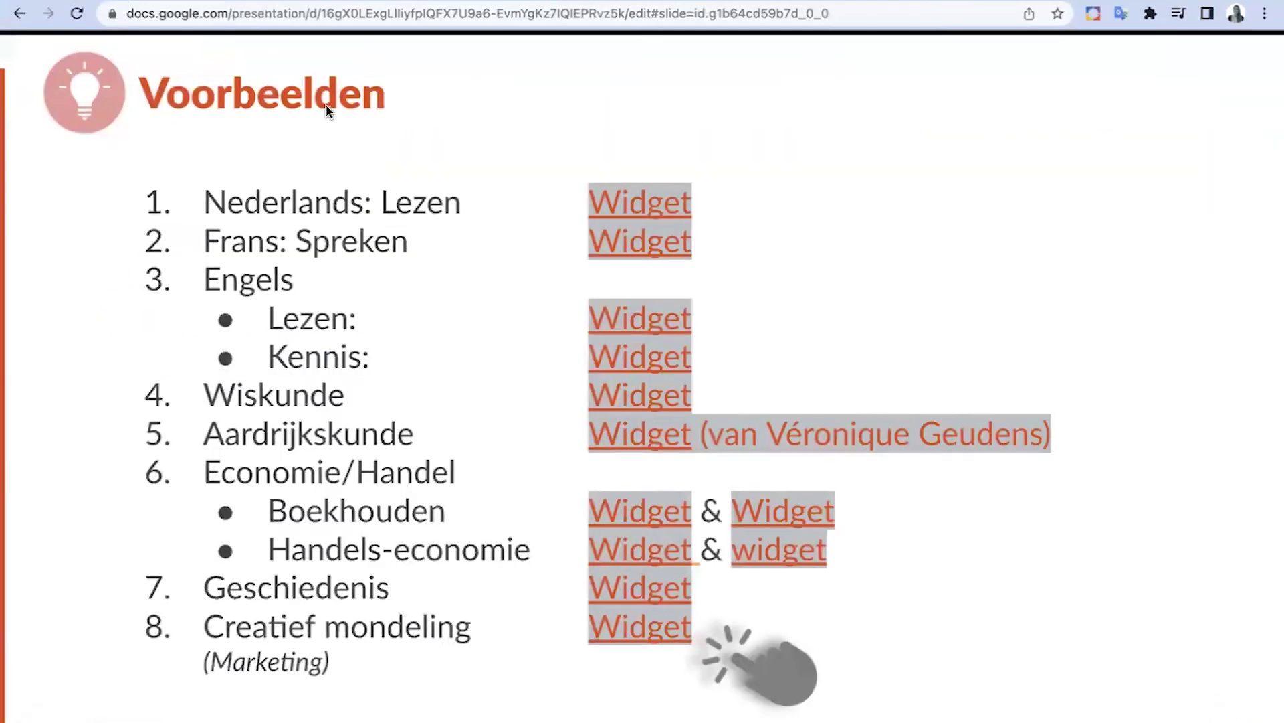
Step: Open the Geschiedenis exam KERSTEXAMEN 2021 3DSNW and scroll through its first questions
{"action": "left_click", "coordinate": [649, 587]}
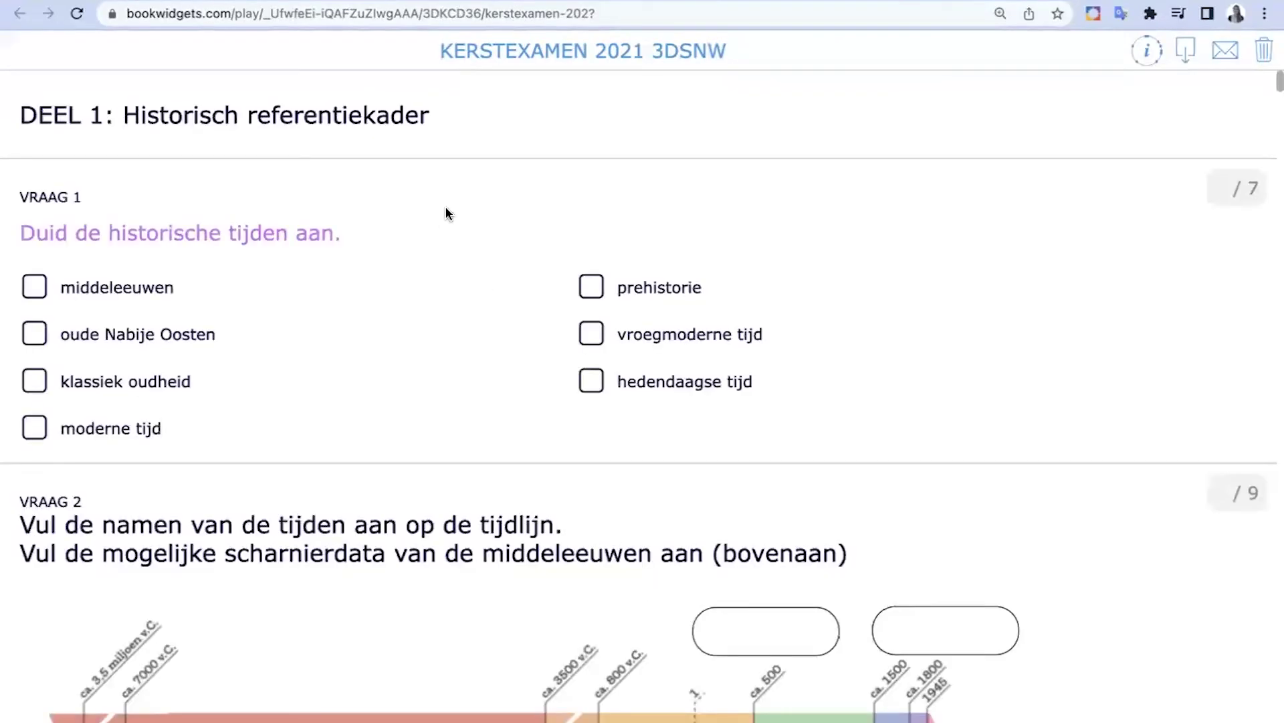
{"action": "scroll", "coordinate": [445, 210], "scroll_direction": "down", "scroll_amount": 2}
{"action": "scroll", "coordinate": [446, 213], "scroll_direction": "up", "scroll_amount": 2}
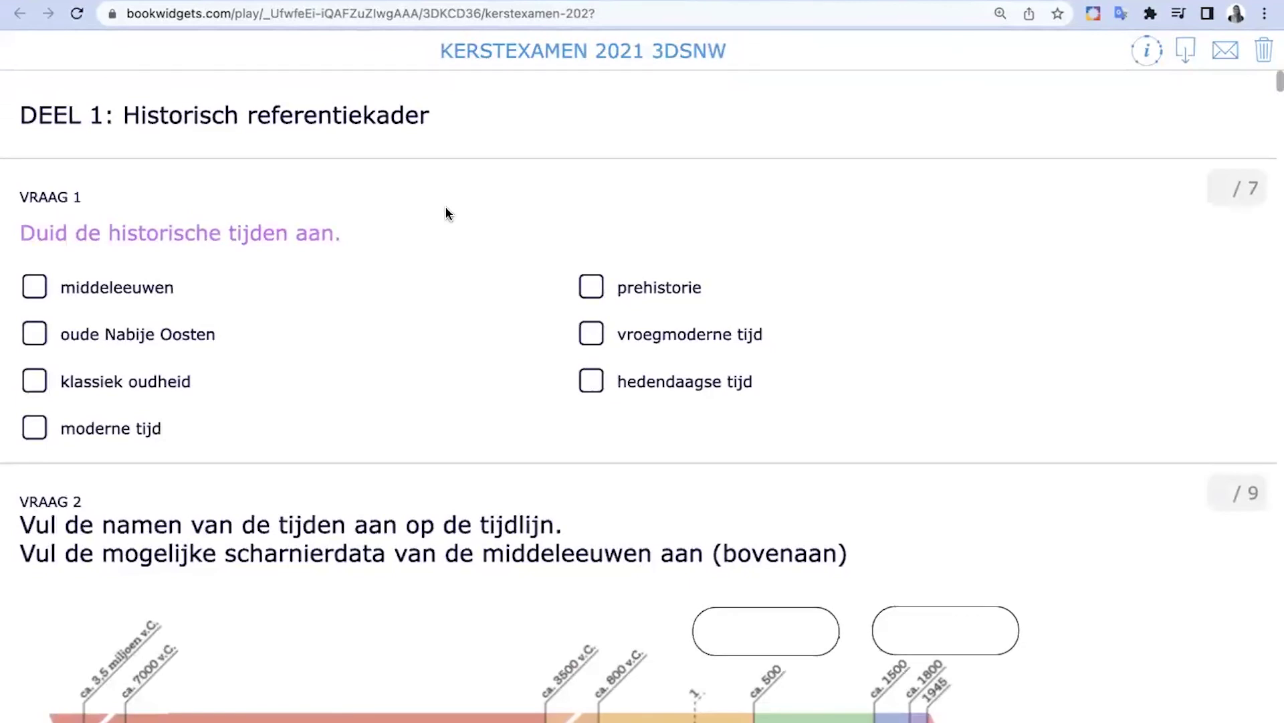
{"action": "scroll", "coordinate": [447, 213], "scroll_direction": "down", "scroll_amount": 12}
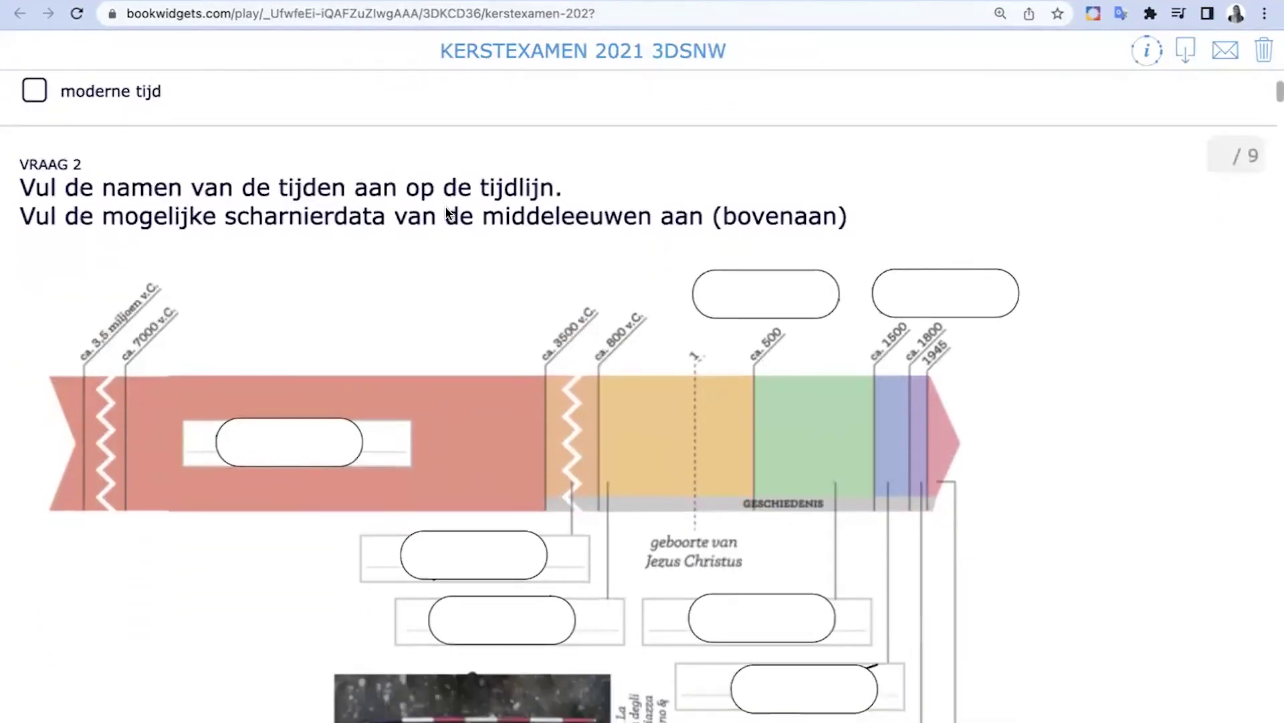
{"action": "scroll", "coordinate": [447, 213], "scroll_direction": "down", "scroll_amount": 20}
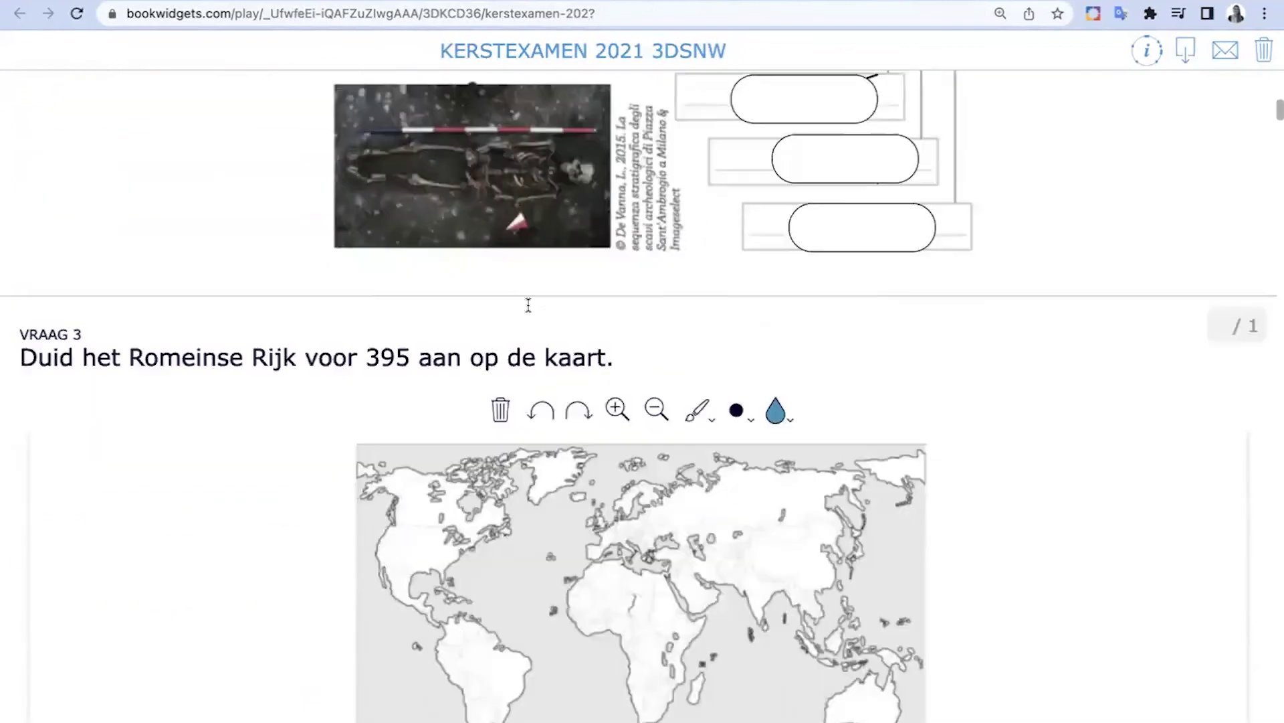
{"action": "scroll", "coordinate": [527, 306], "scroll_direction": "down", "scroll_amount": 20}
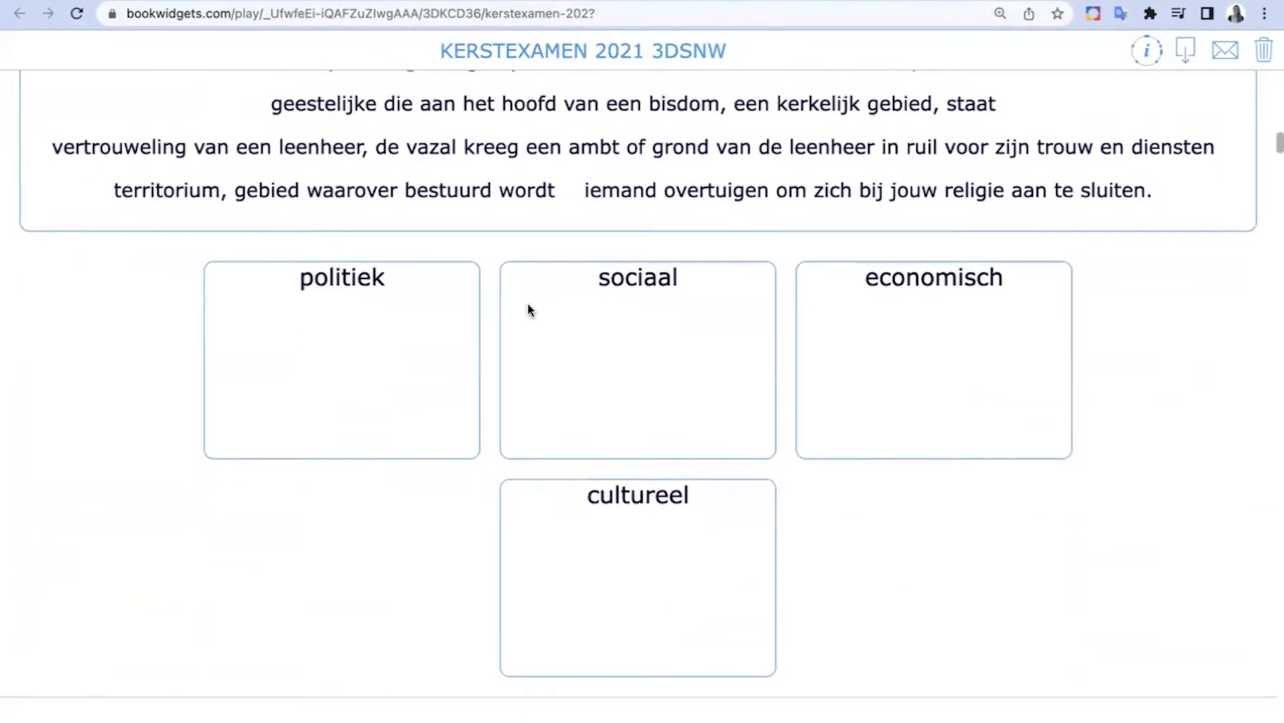
{"action": "scroll", "coordinate": [527, 305], "scroll_direction": "down", "scroll_amount": 14}
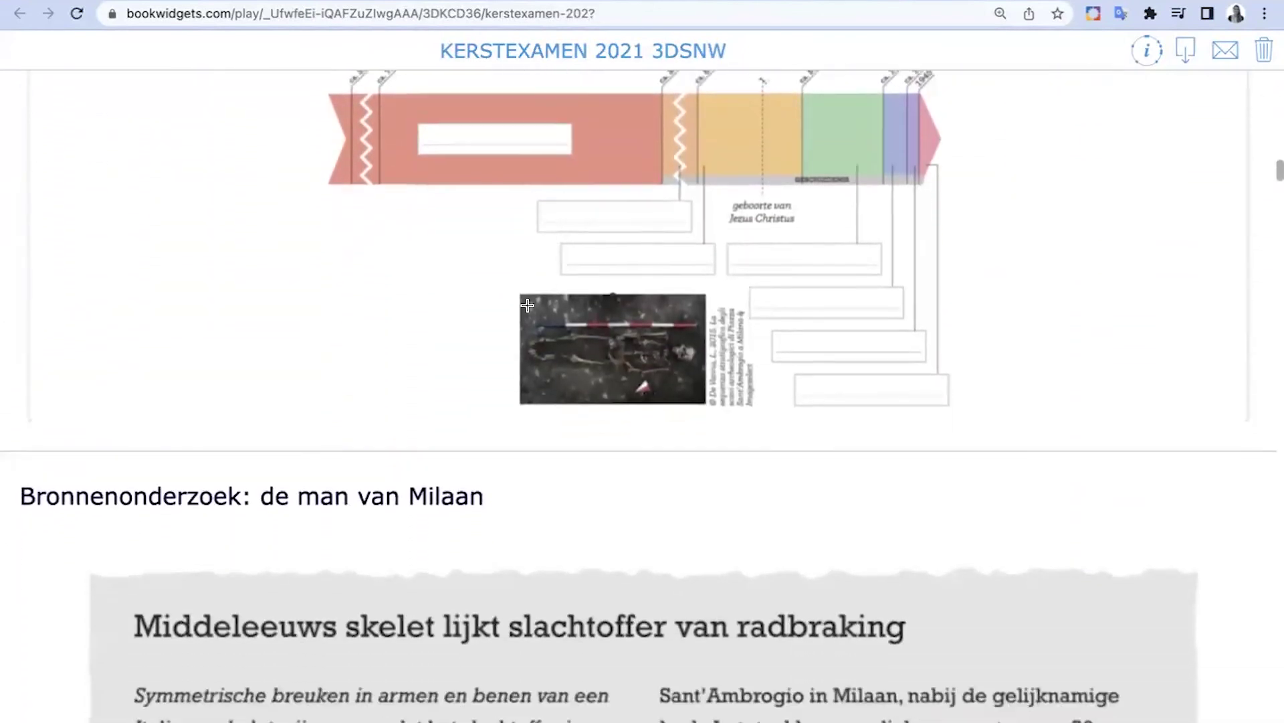
{"action": "scroll", "coordinate": [528, 305], "scroll_direction": "up", "scroll_amount": 5}
{"action": "scroll", "coordinate": [527, 306], "scroll_direction": "up", "scroll_amount": 2}
{"action": "scroll", "coordinate": [528, 305], "scroll_direction": "down", "scroll_amount": 1}
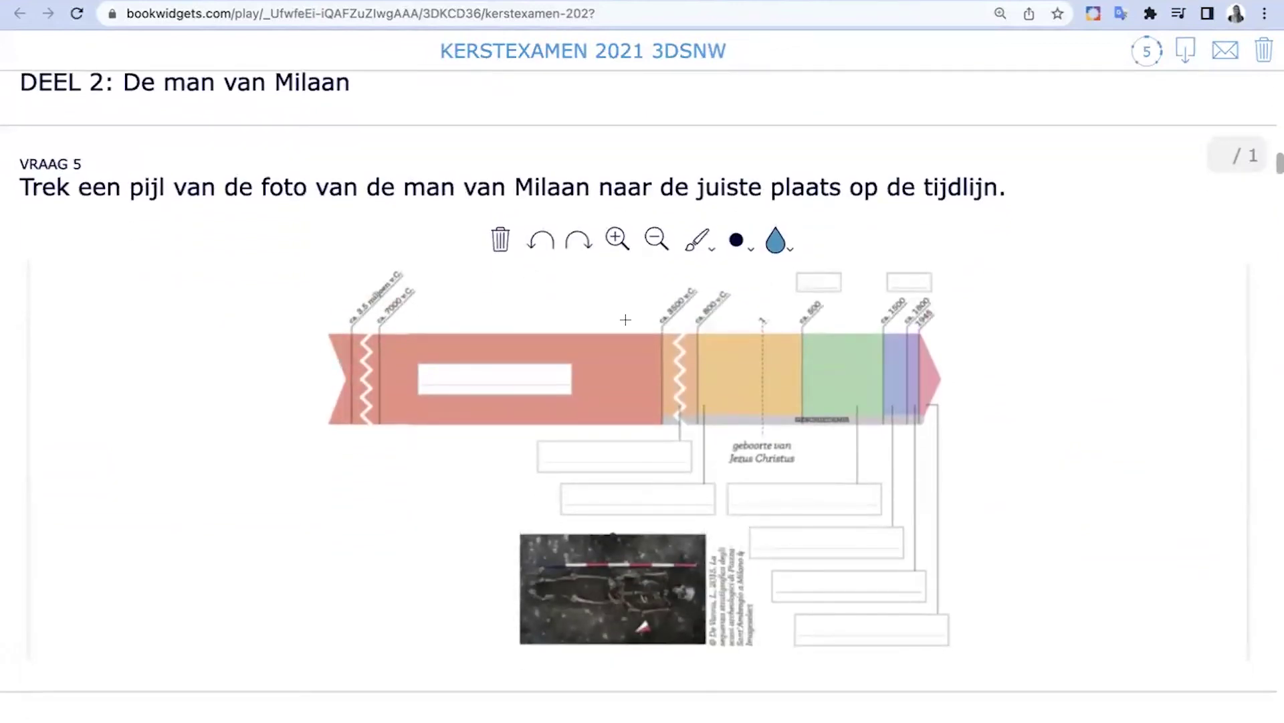
{"action": "scroll", "coordinate": [625, 320], "scroll_direction": "down", "scroll_amount": 18}
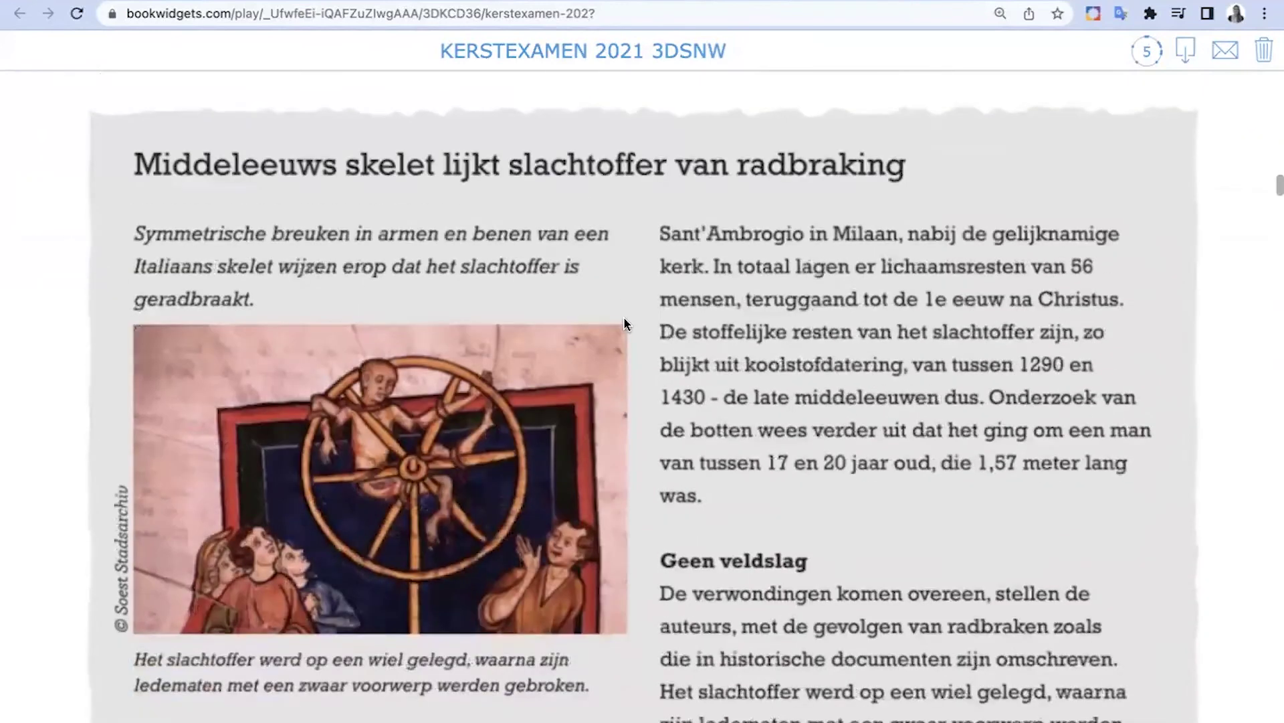
{"action": "scroll", "coordinate": [624, 318], "scroll_direction": "down", "scroll_amount": 19}
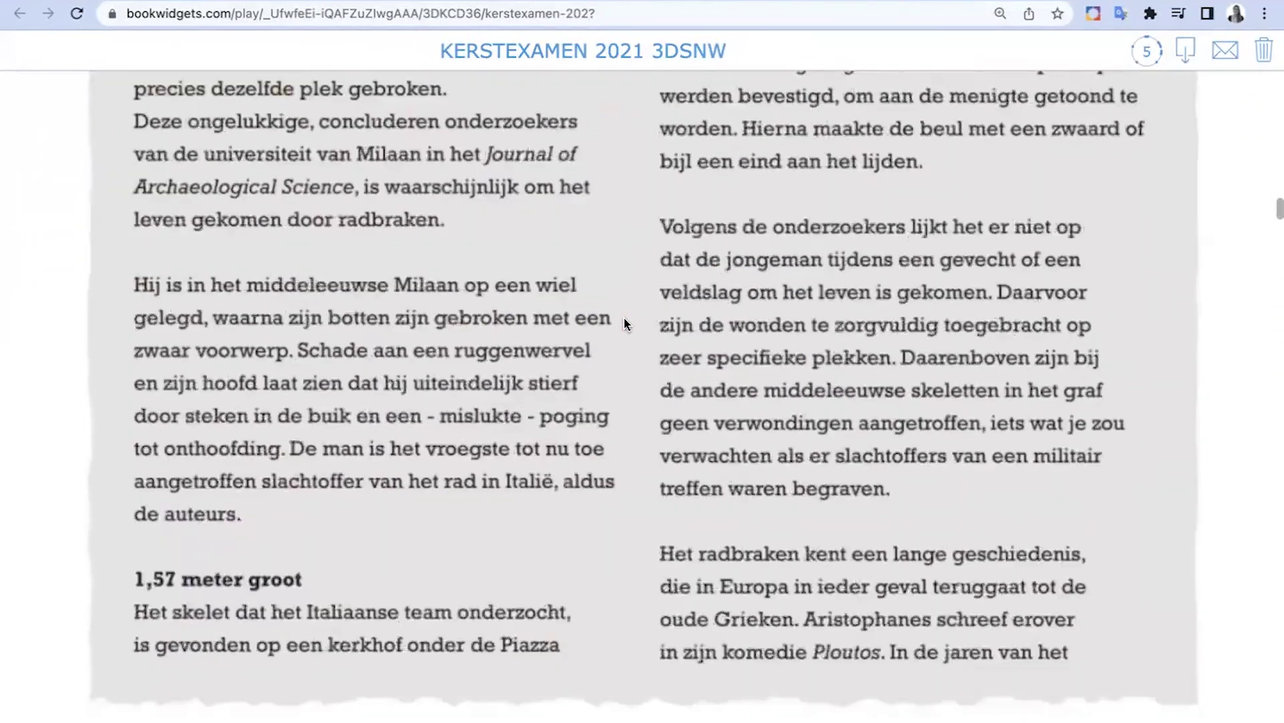
{"action": "scroll", "coordinate": [624, 324], "scroll_direction": "down", "scroll_amount": 19}
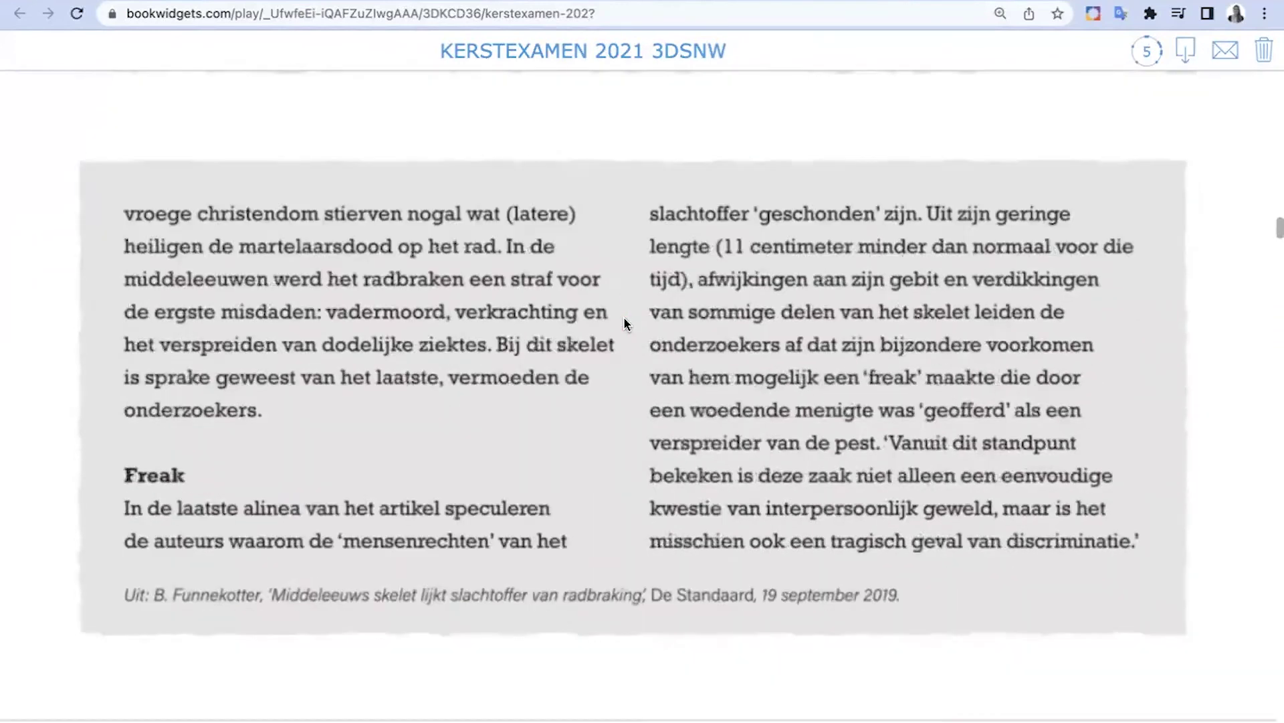
{"action": "scroll", "coordinate": [624, 325], "scroll_direction": "down", "scroll_amount": 9}
Step: Scroll on to question 16, then open the Creatief mondeling exam widget
{"action": "scroll", "coordinate": [624, 325], "scroll_direction": "up", "scroll_amount": 20}
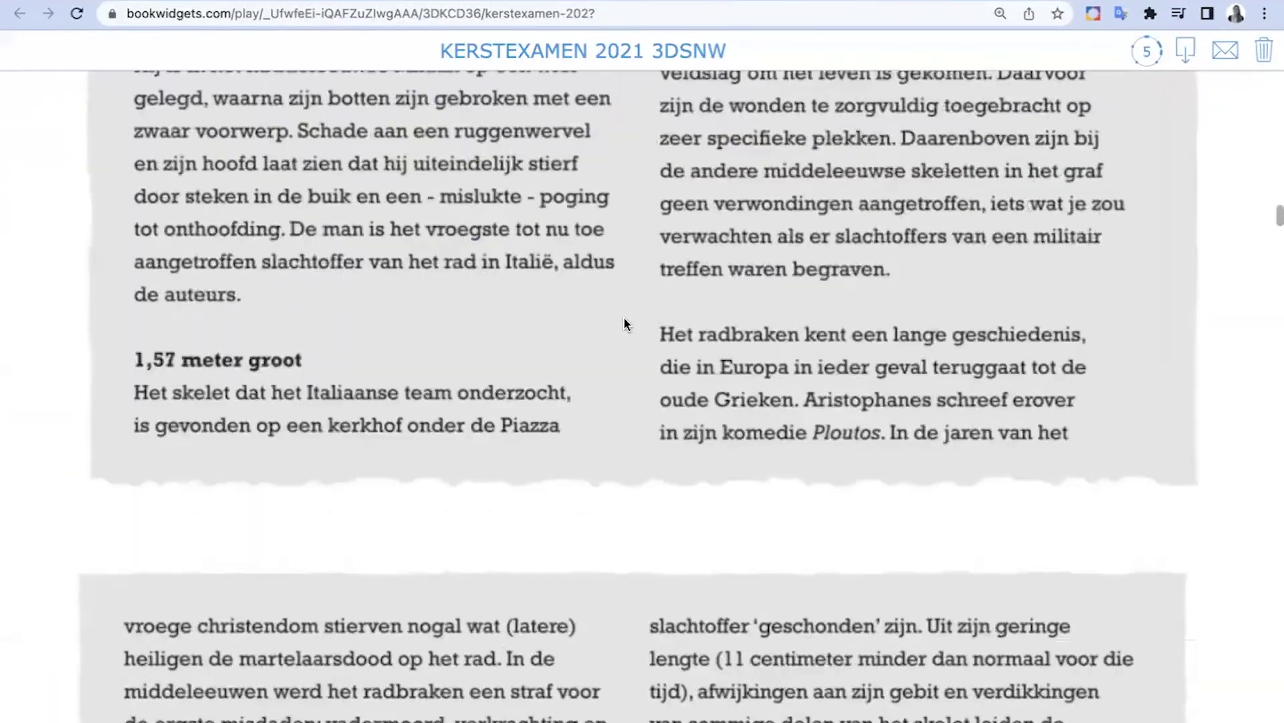
{"action": "scroll", "coordinate": [624, 324], "scroll_direction": "up", "scroll_amount": 20}
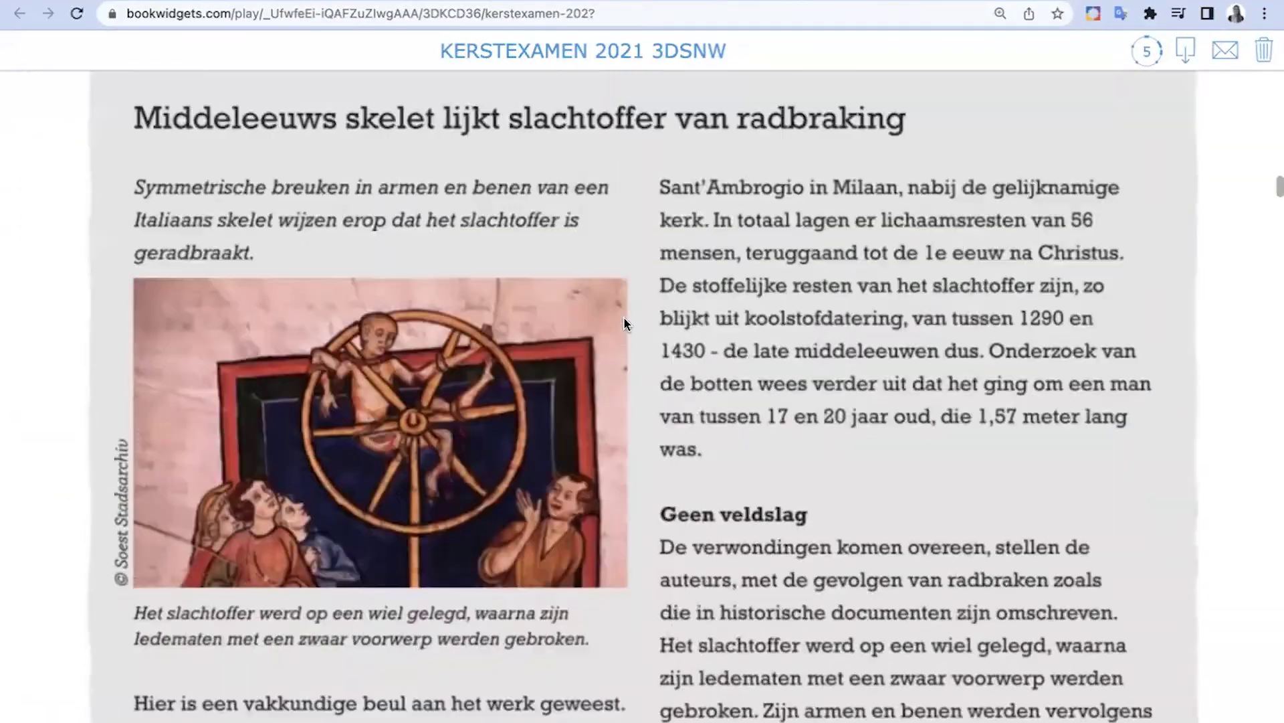
{"action": "scroll", "coordinate": [625, 325], "scroll_direction": "down", "scroll_amount": 20}
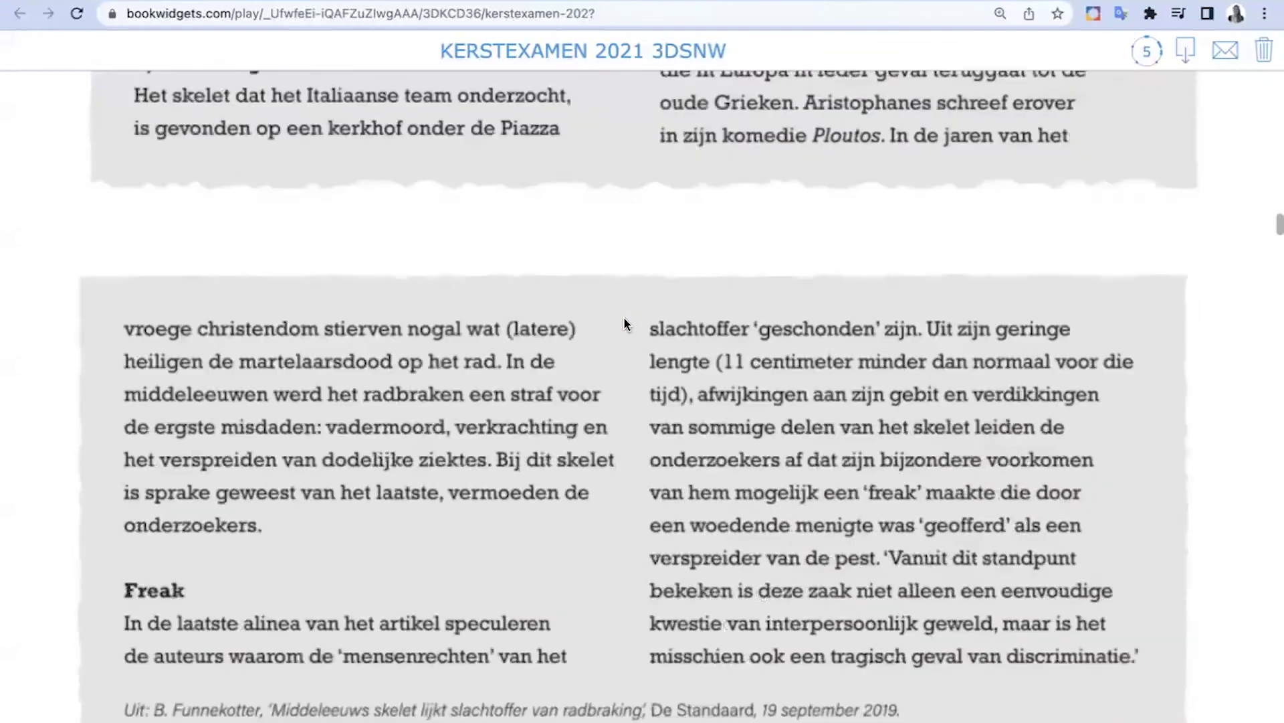
{"action": "scroll", "coordinate": [624, 324], "scroll_direction": "down", "scroll_amount": 20}
{"action": "scroll", "coordinate": [502, 373], "scroll_direction": "down", "scroll_amount": 20}
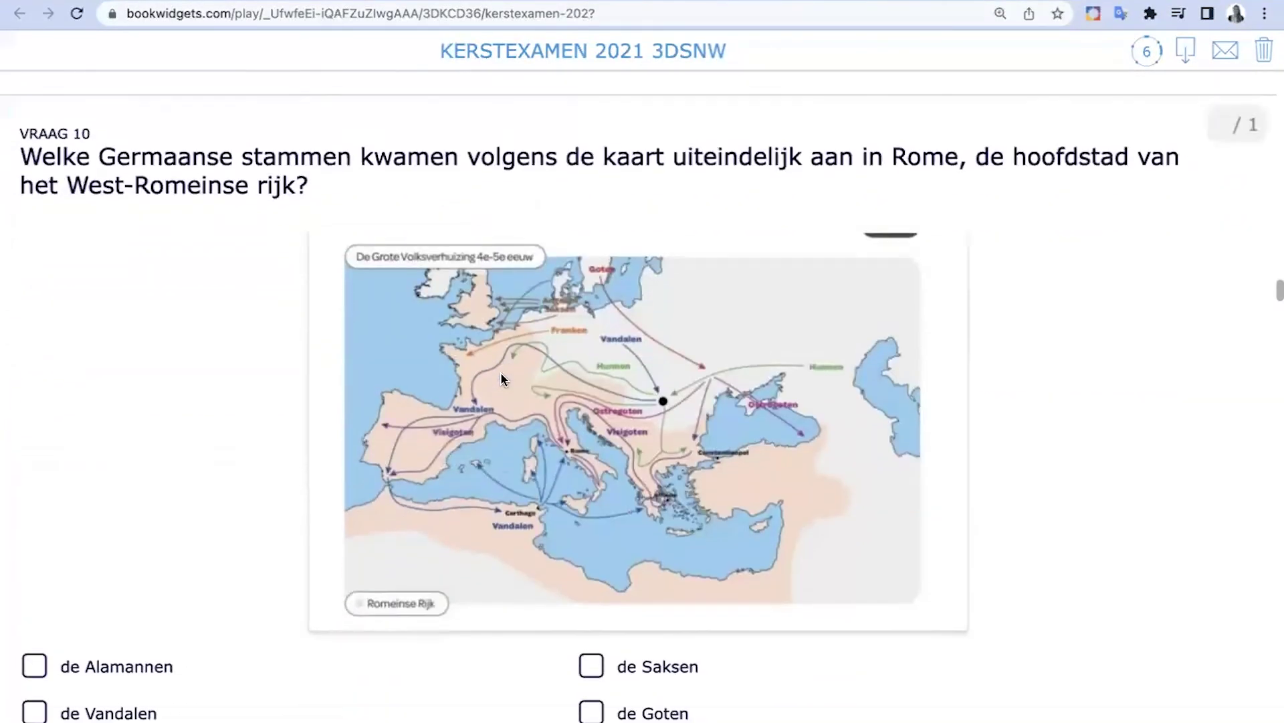
{"action": "scroll", "coordinate": [503, 379], "scroll_direction": "down", "scroll_amount": 20}
{"action": "scroll", "coordinate": [503, 373], "scroll_direction": "down", "scroll_amount": 20}
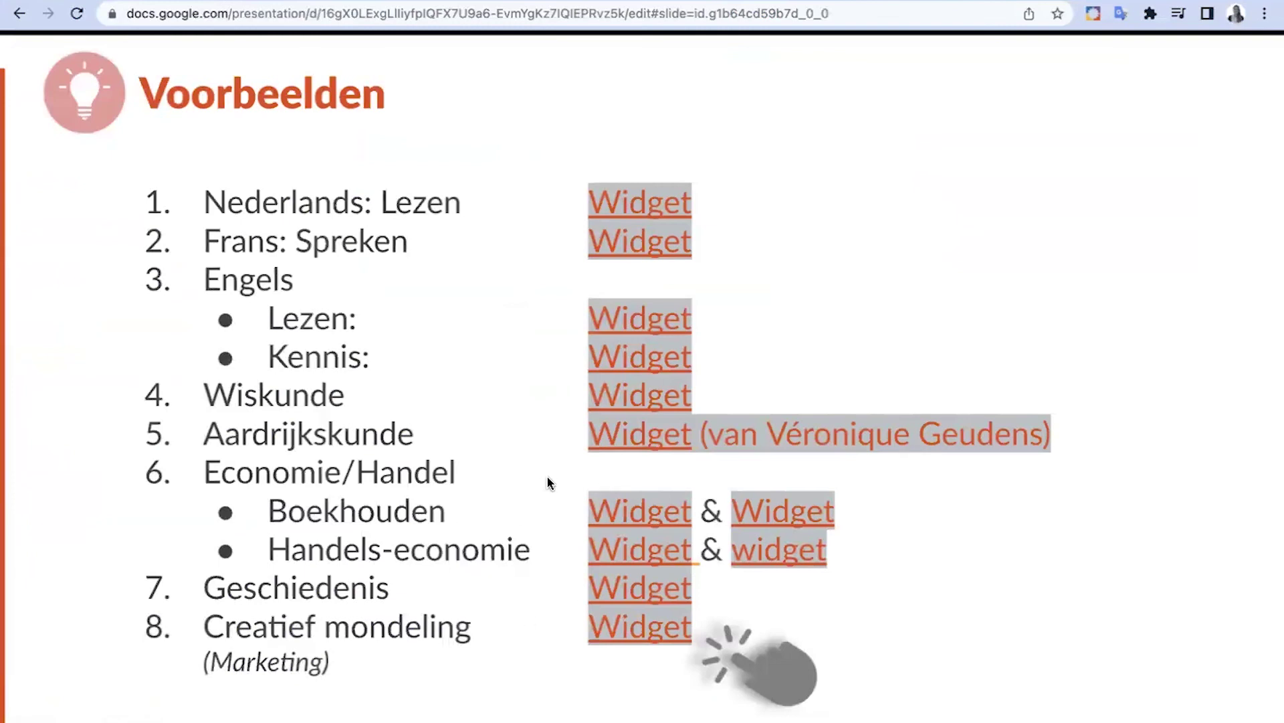
{"action": "left_click", "coordinate": [636, 624]}
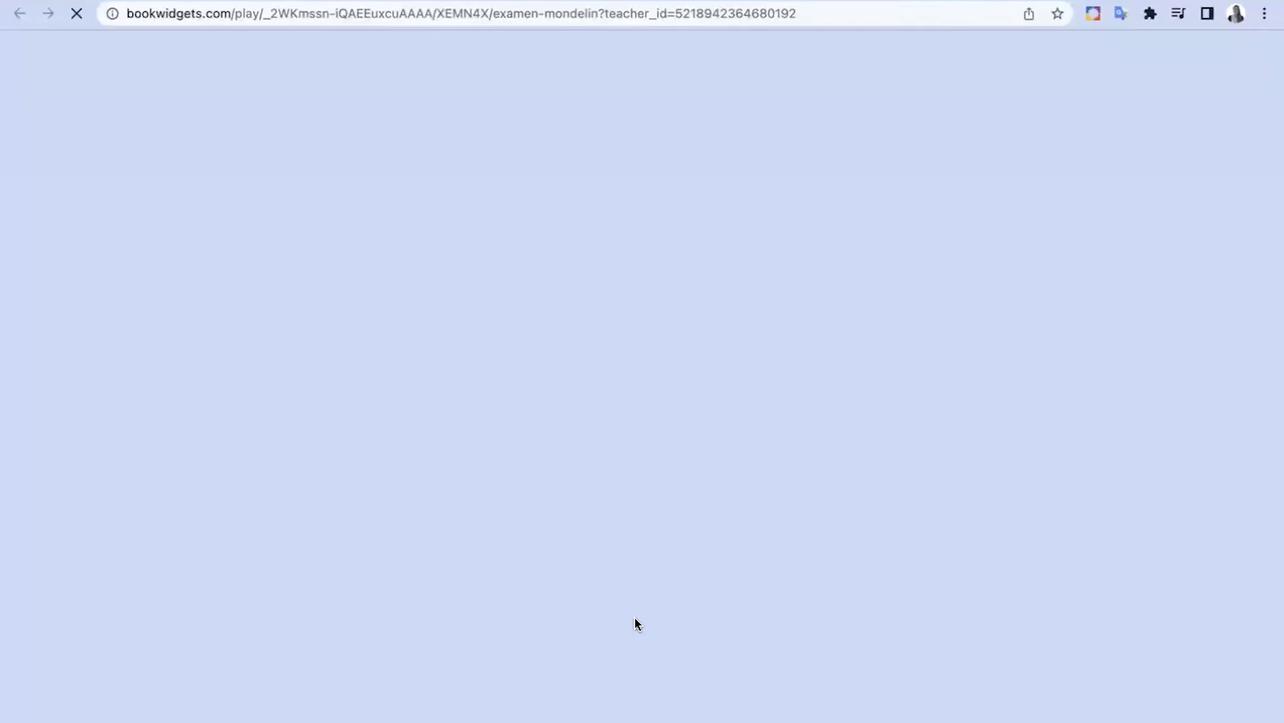
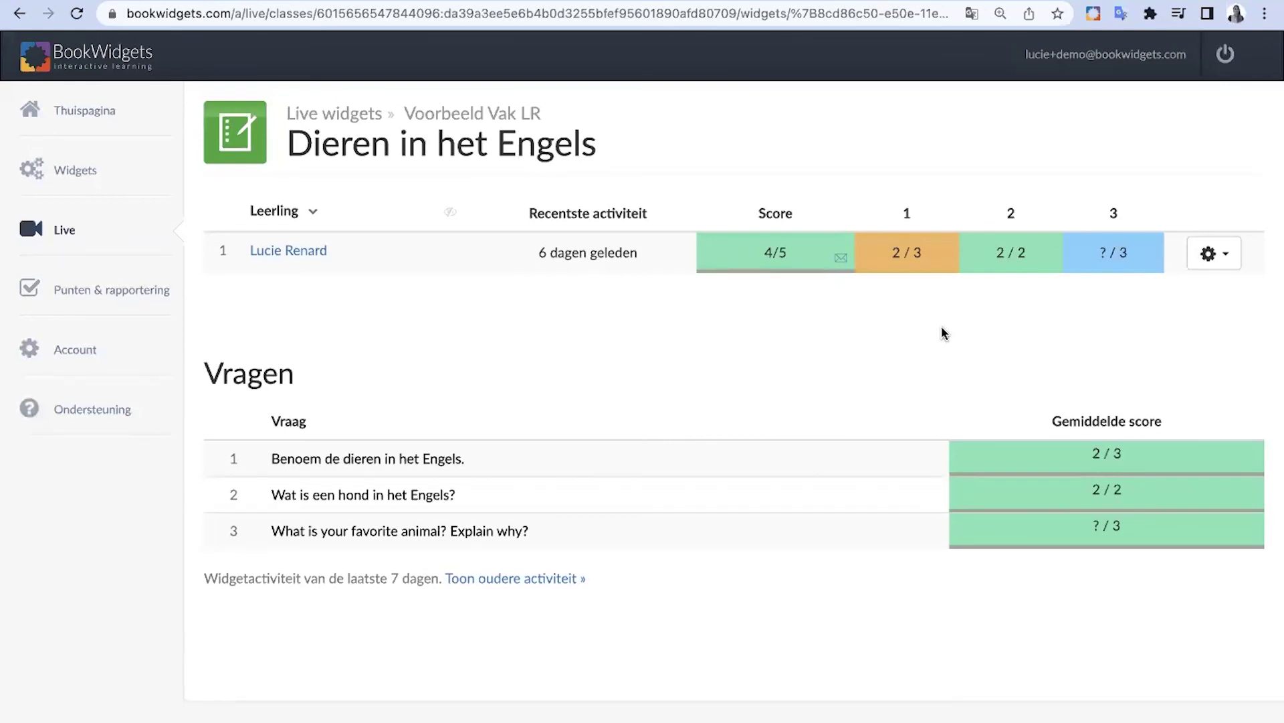
Step: Check the Resetten and Werkexemplaar indienen options on the student's attempt, then open the Examen quiz
{"action": "mouse_move", "coordinate": [552, 235]}
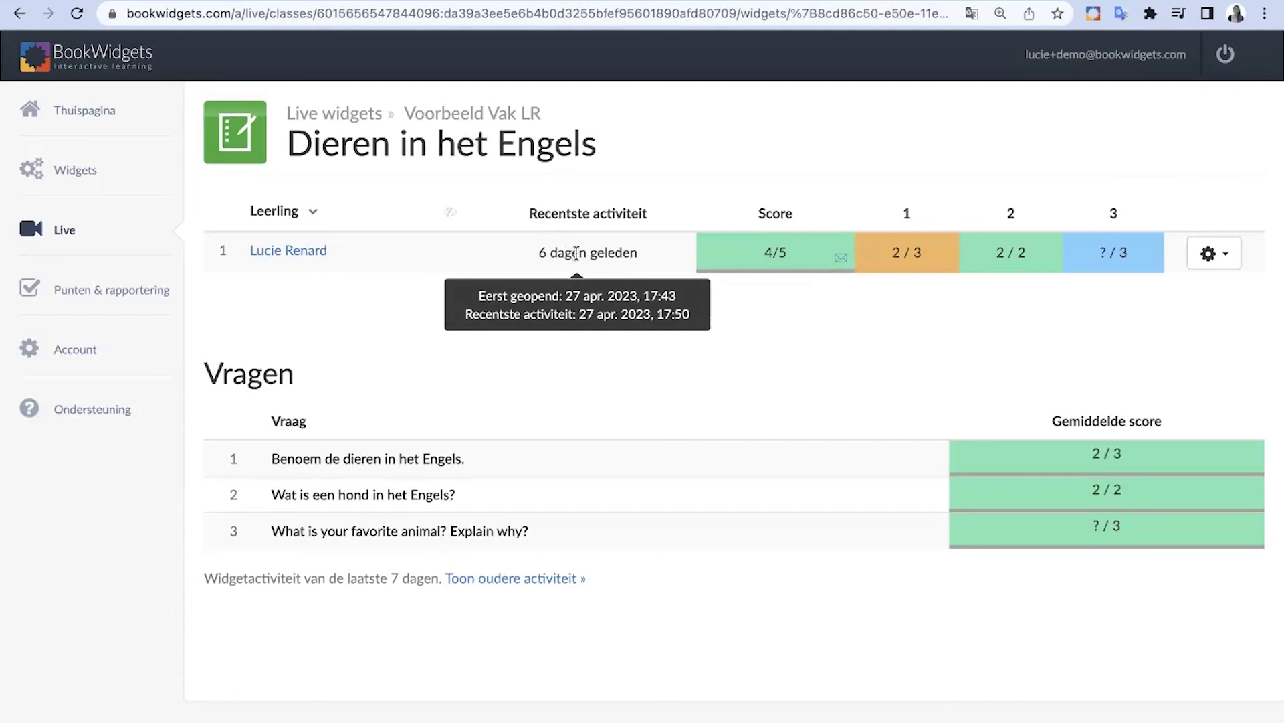
{"action": "left_click", "coordinate": [1227, 254]}
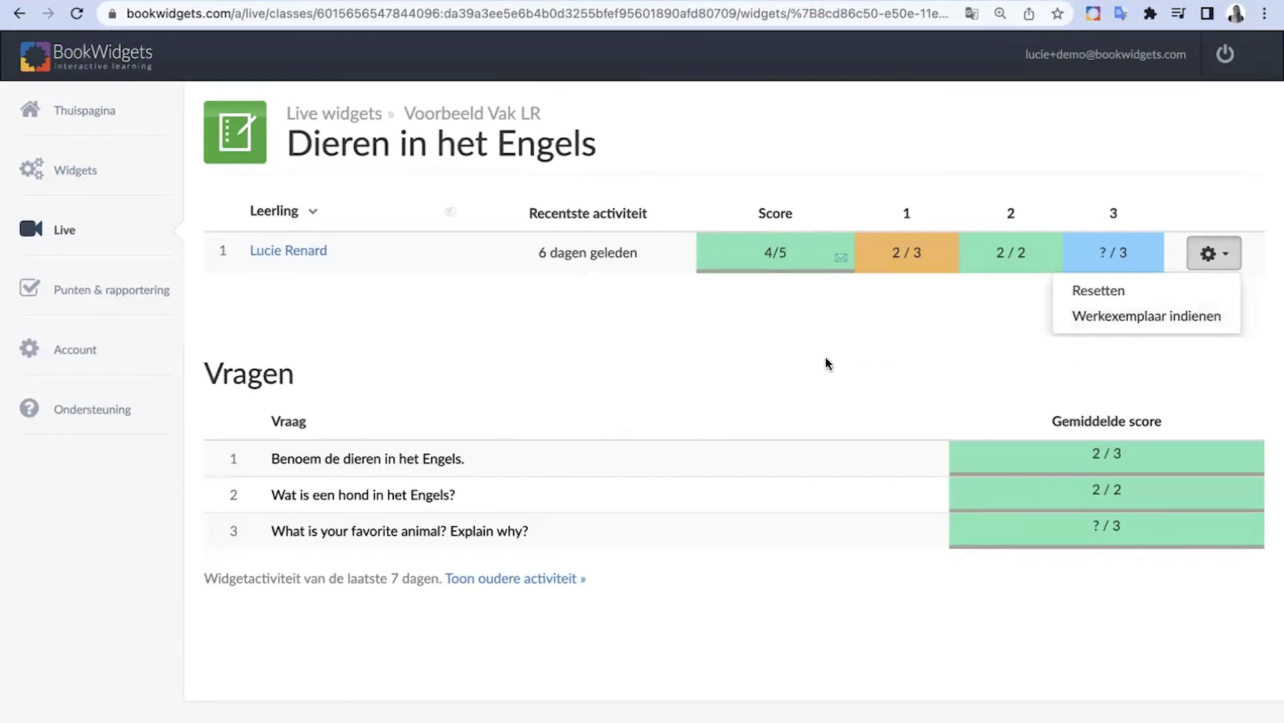
{"action": "key", "text": "ctrl+Tab"}
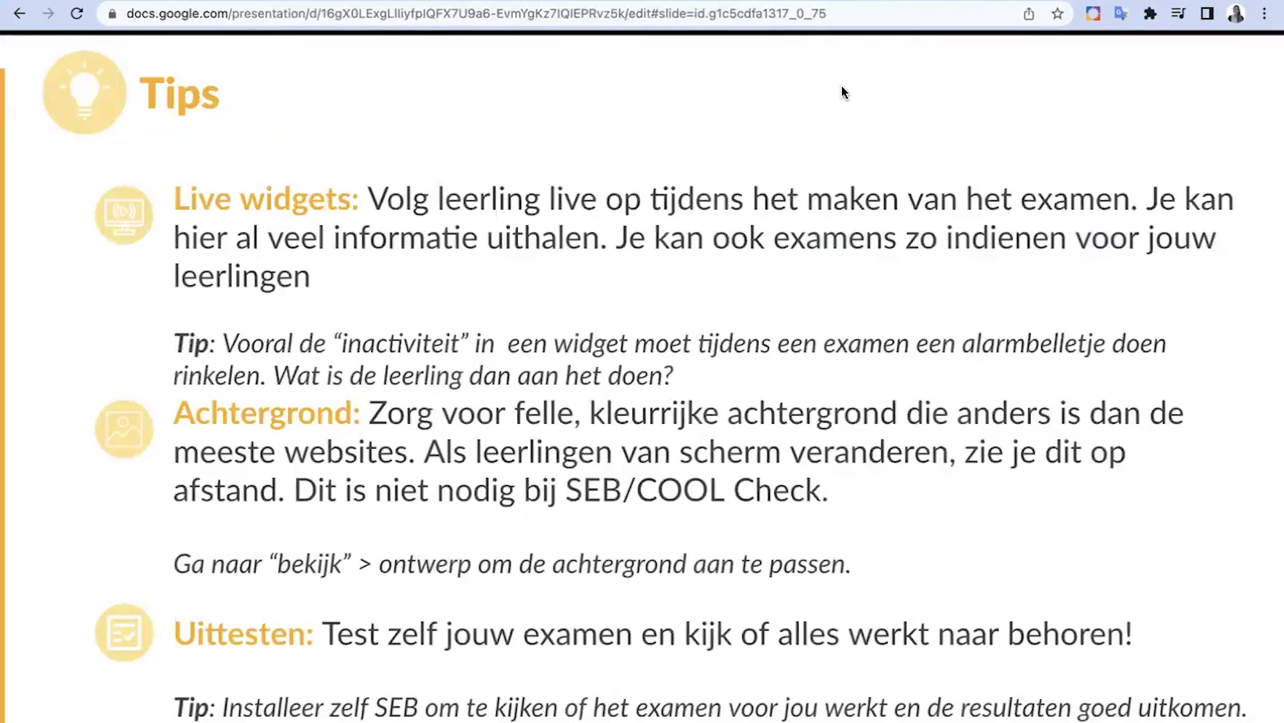
{"action": "key", "text": "ctrl+shift+Tab"}
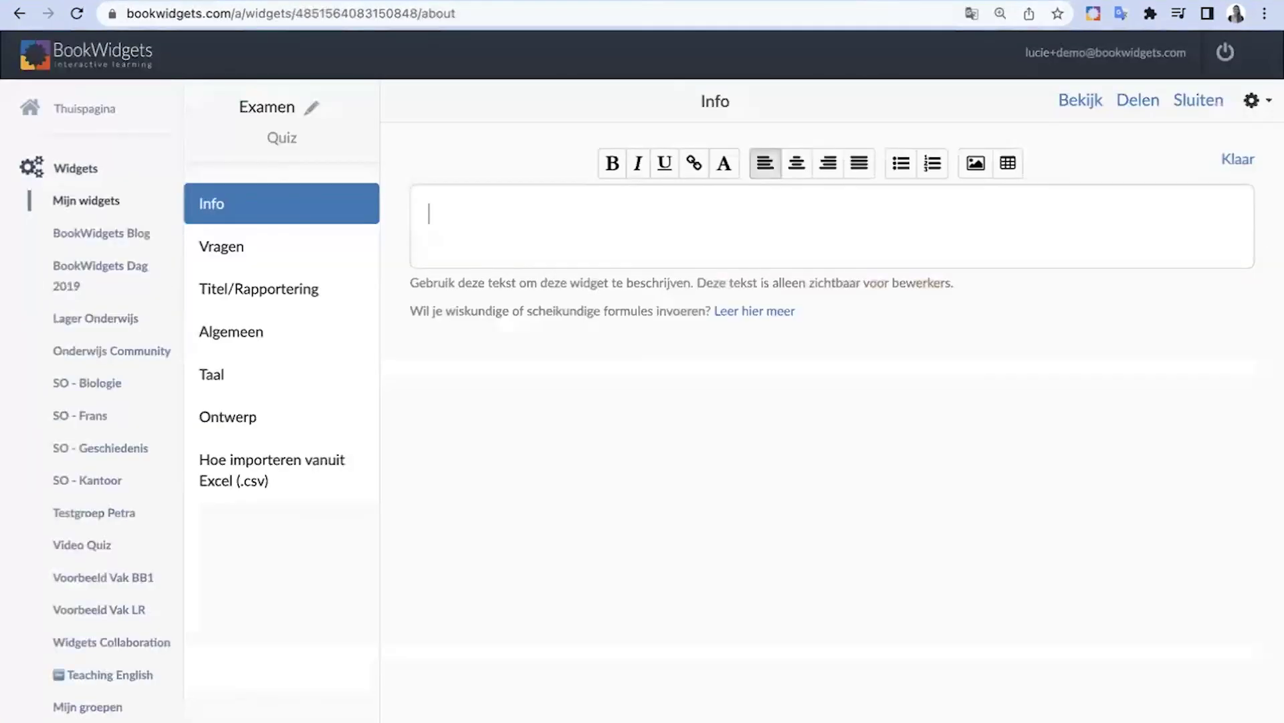
{"action": "left_click", "coordinate": [1072, 99]}
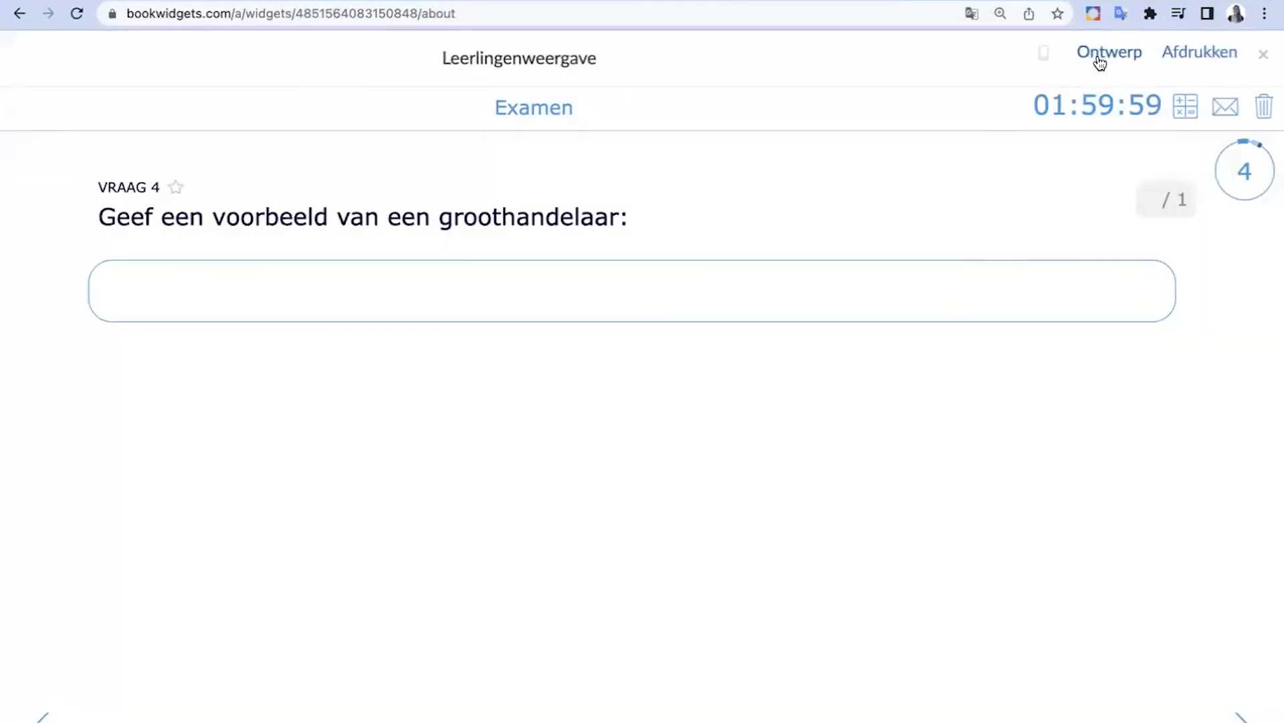
Step: Give the Examen quiz the Donkere achtergrond template in purple (9b59b6), then open a new browser tab
{"action": "left_click", "coordinate": [1102, 55]}
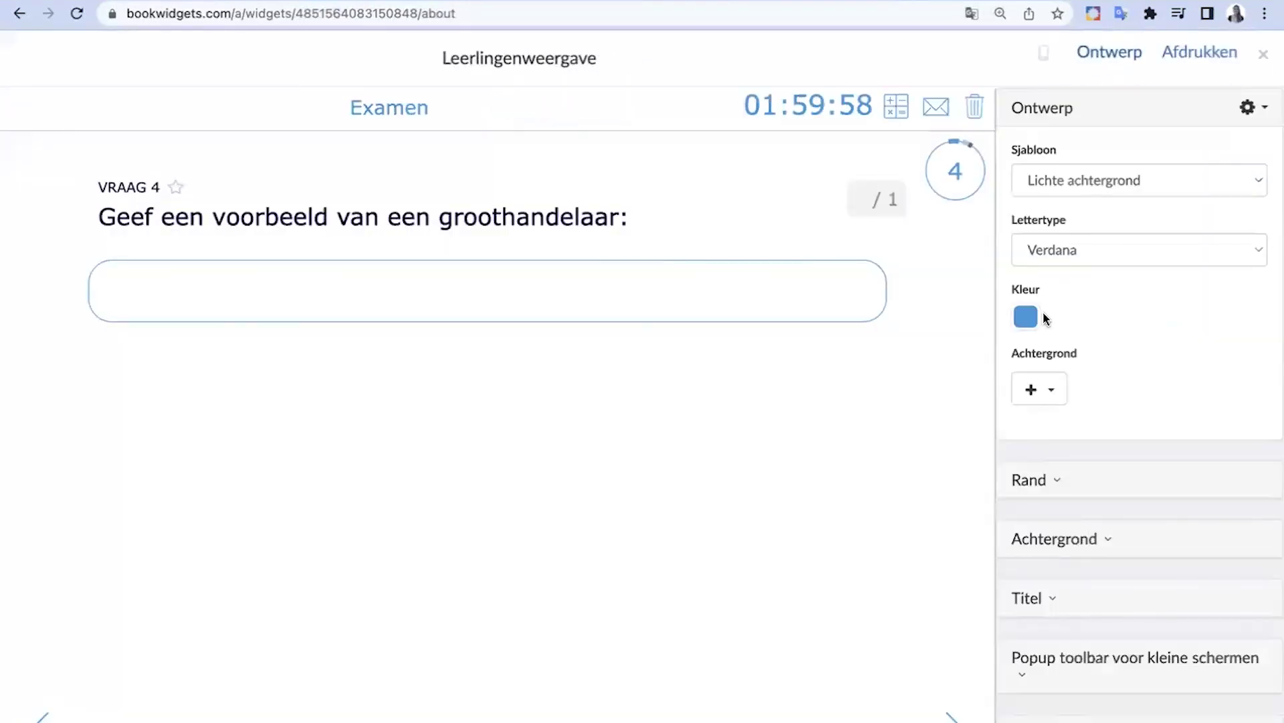
{"action": "left_click", "coordinate": [1024, 181]}
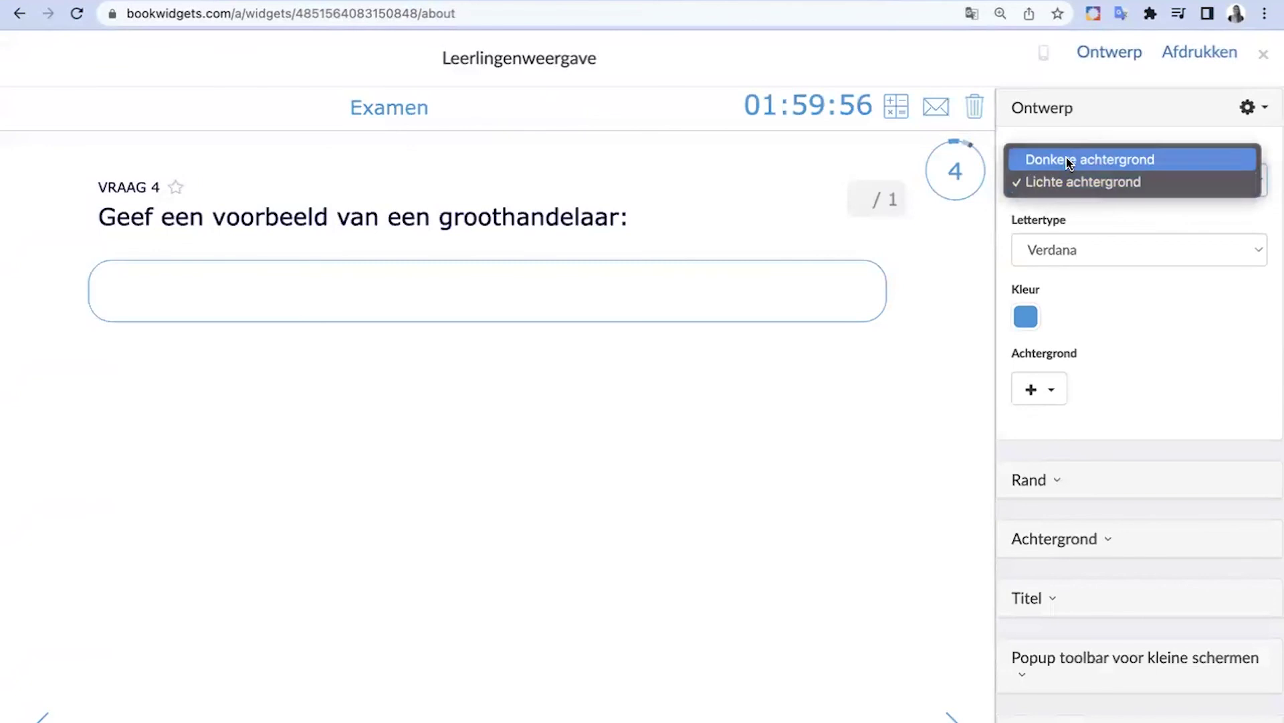
{"action": "left_click", "coordinate": [1068, 160]}
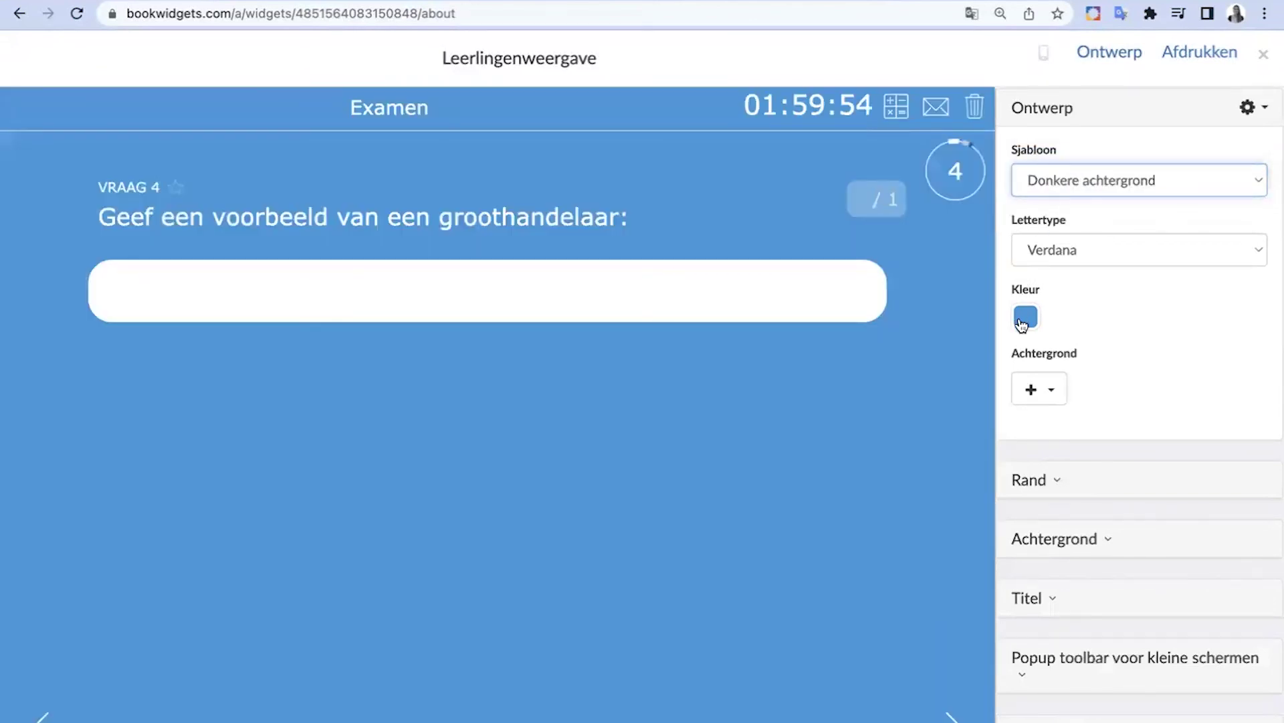
{"action": "left_click", "coordinate": [1023, 320]}
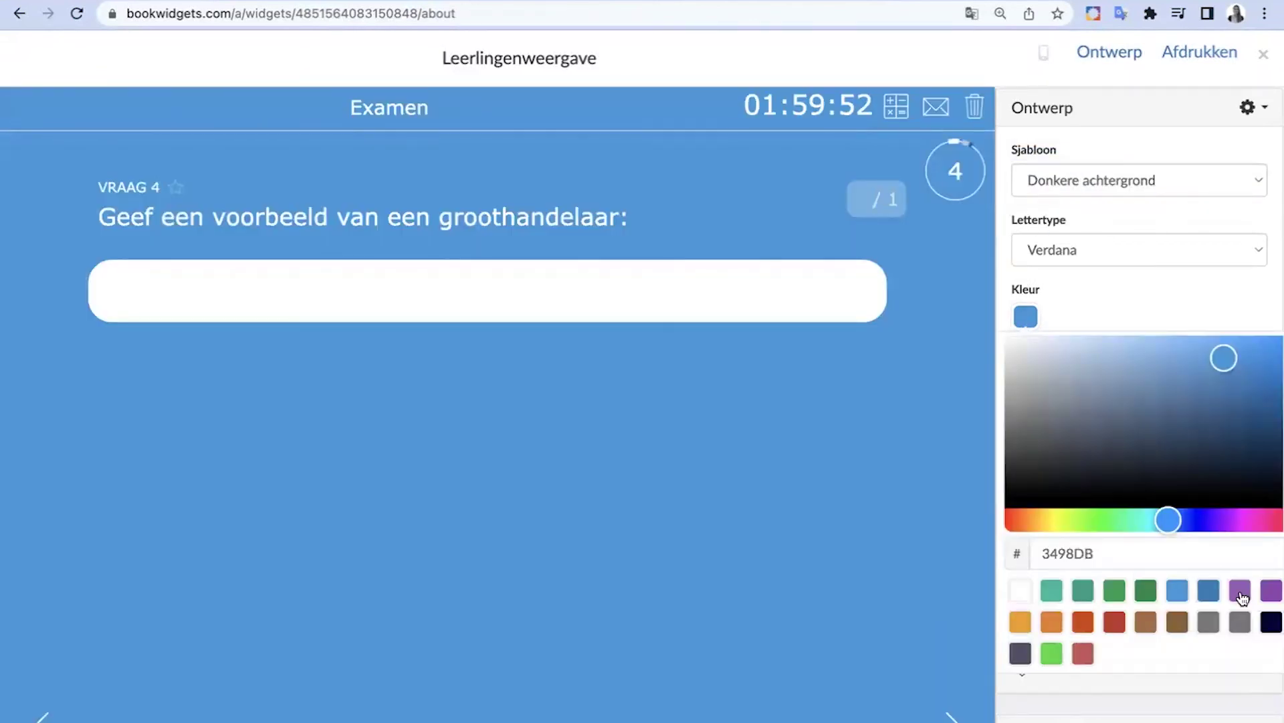
{"action": "left_click", "coordinate": [1240, 591]}
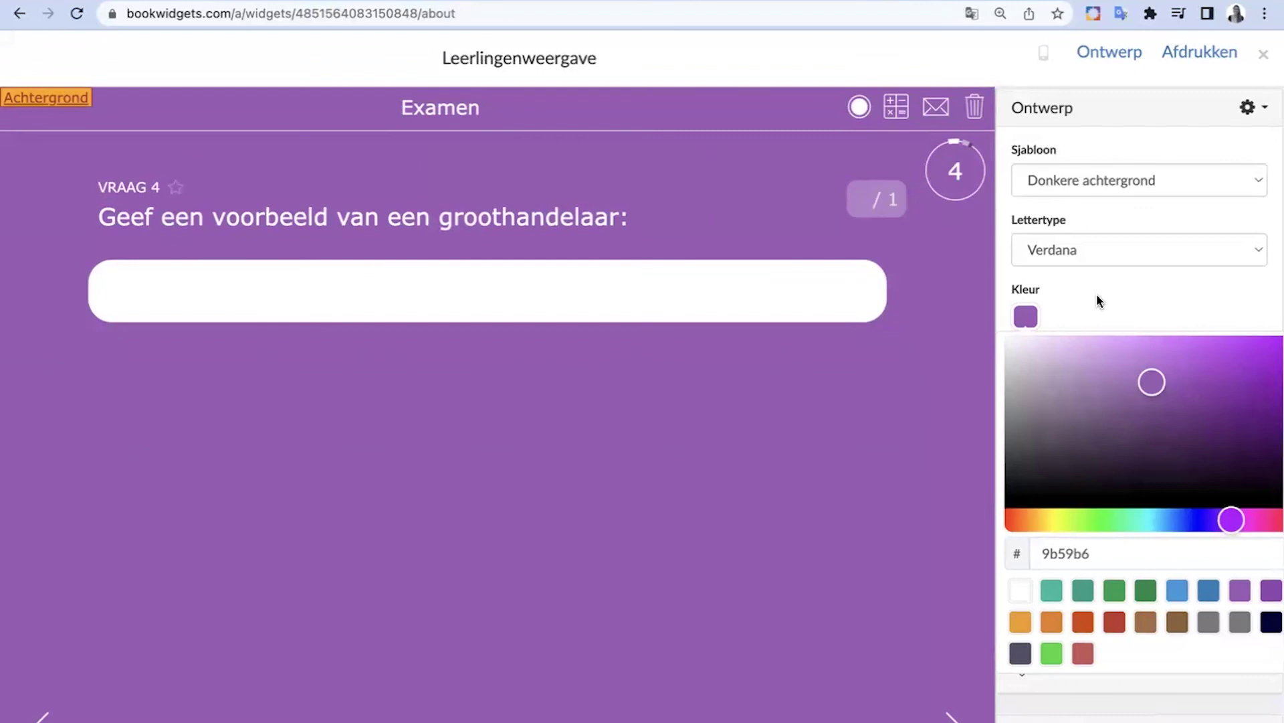
{"action": "key", "text": "super+t"}
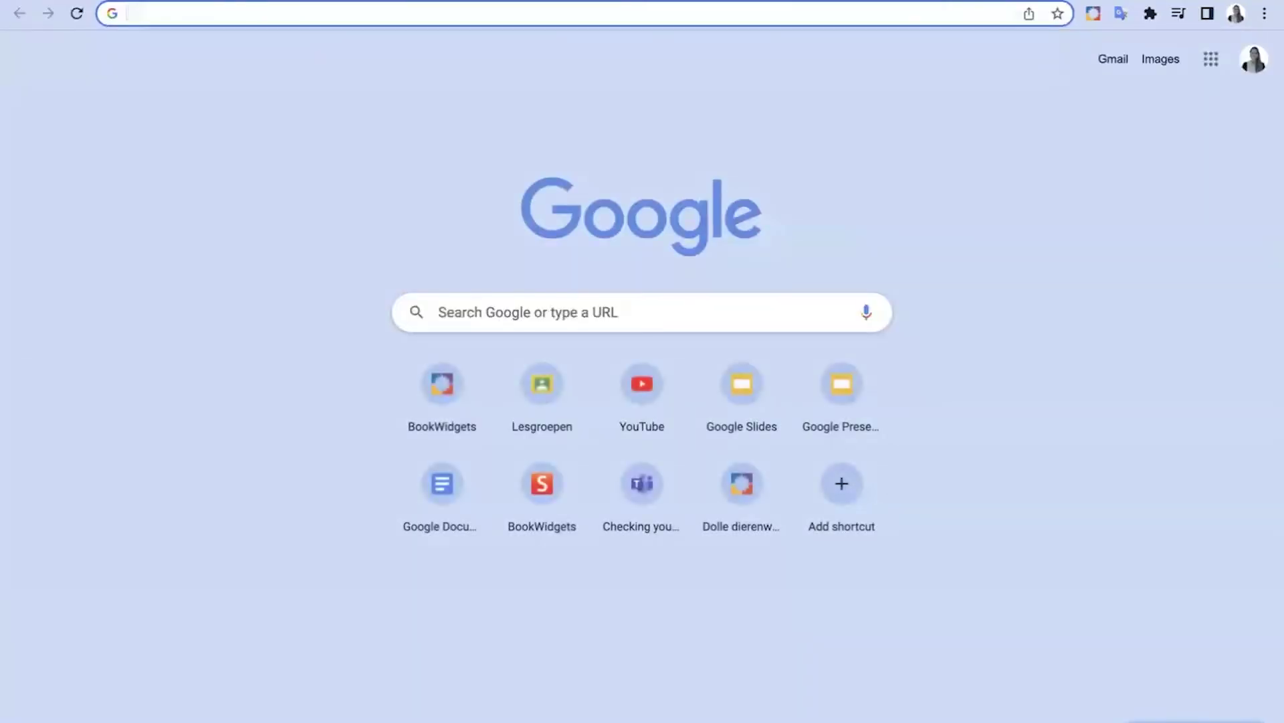
{"action": "left_click", "coordinate": [268, 1]}
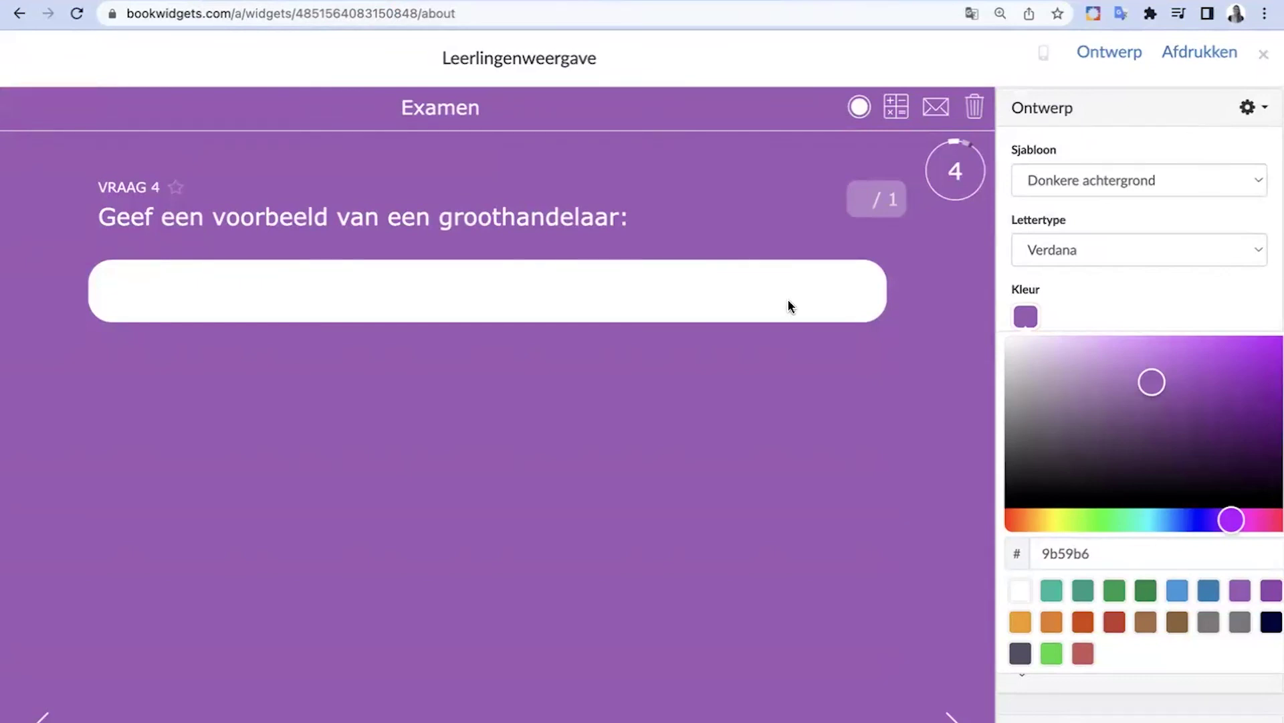
{"action": "key", "text": "ctrl+Tab"}
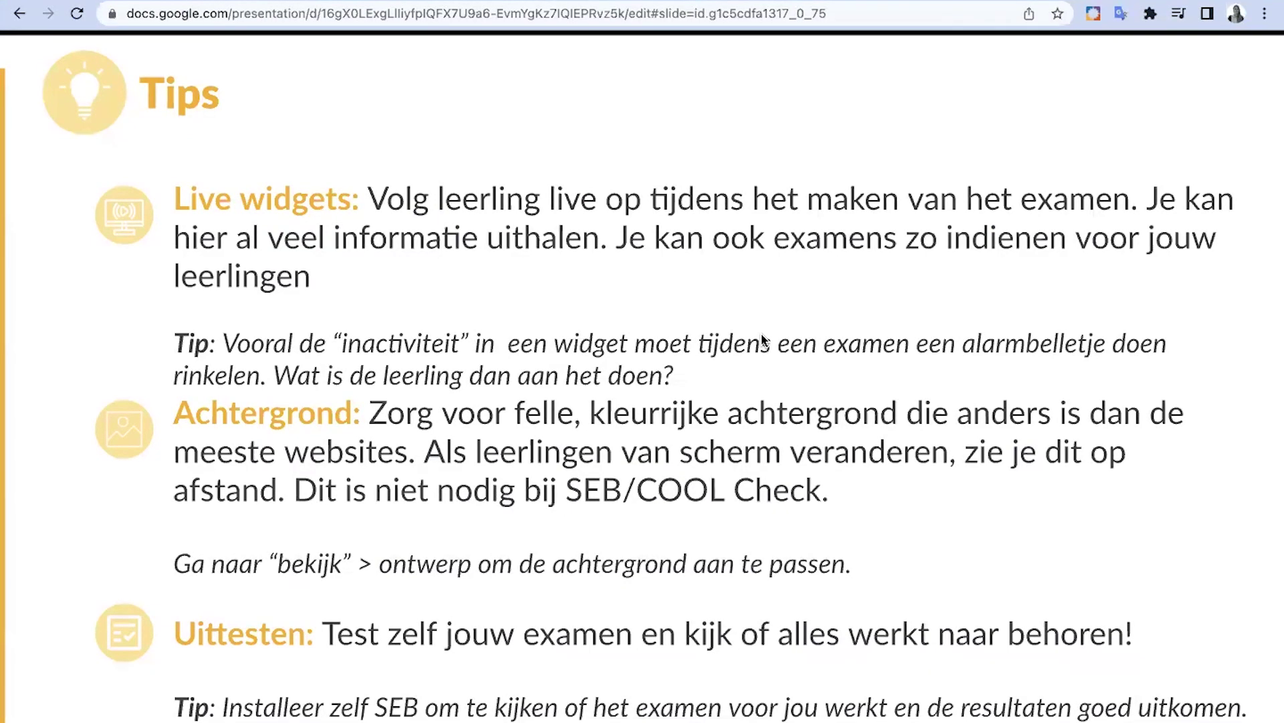
{"action": "key", "text": "Right"}
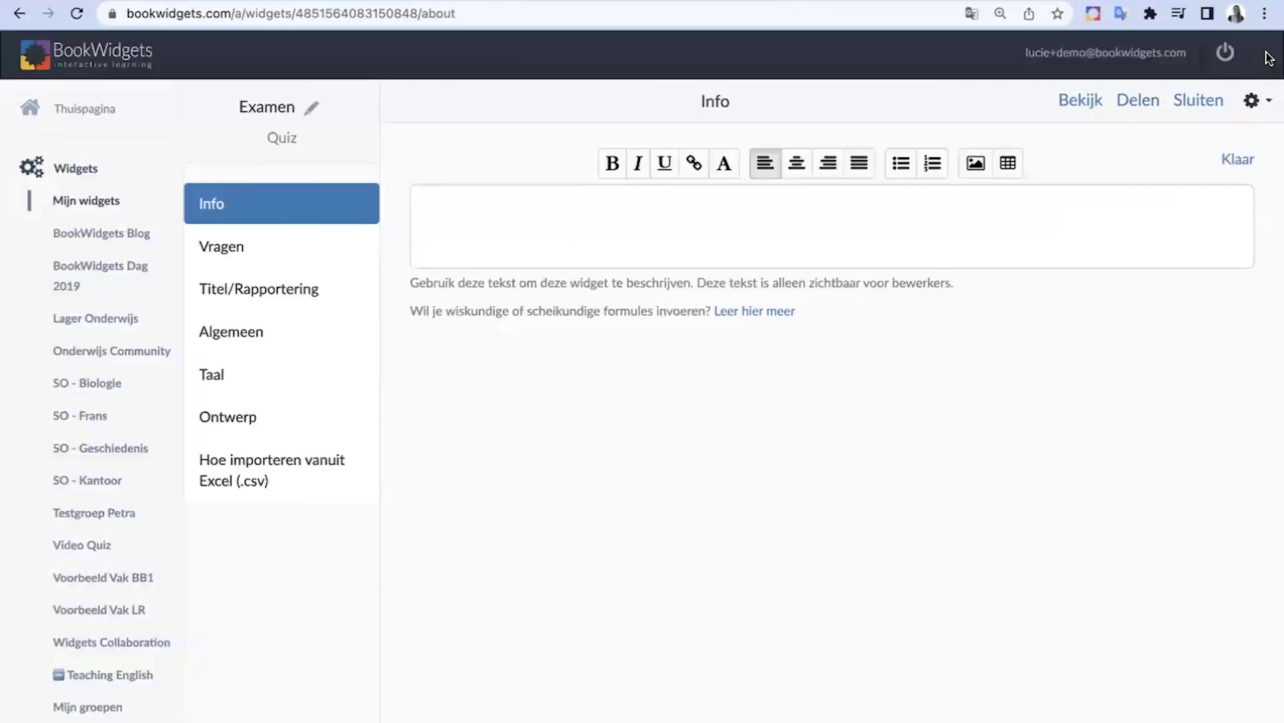
Step: Reopen the Examen student preview and star questions 4 and 10
{"action": "left_click", "coordinate": [1264, 54]}
{"action": "left_click", "coordinate": [1088, 101]}
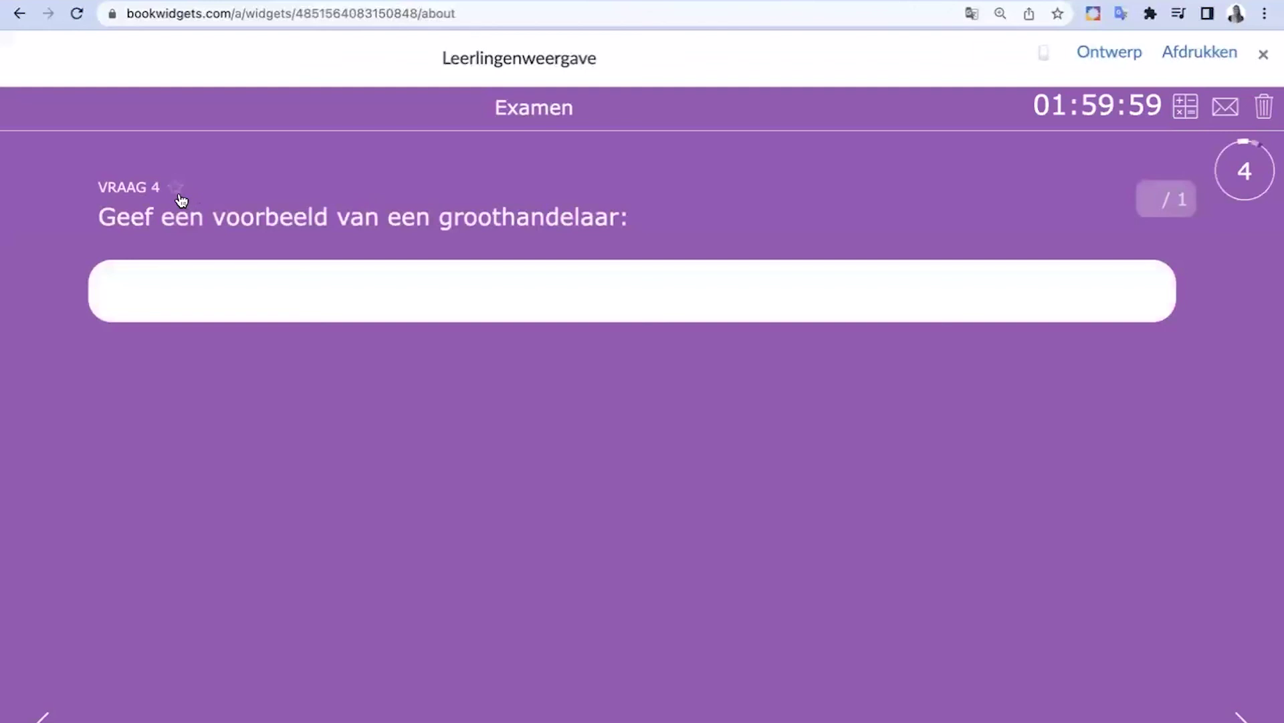
{"action": "left_click", "coordinate": [178, 188]}
{"action": "left_click", "coordinate": [1244, 716]}
{"action": "left_click", "coordinate": [1243, 714]}
{"action": "left_click", "coordinate": [1243, 714]}
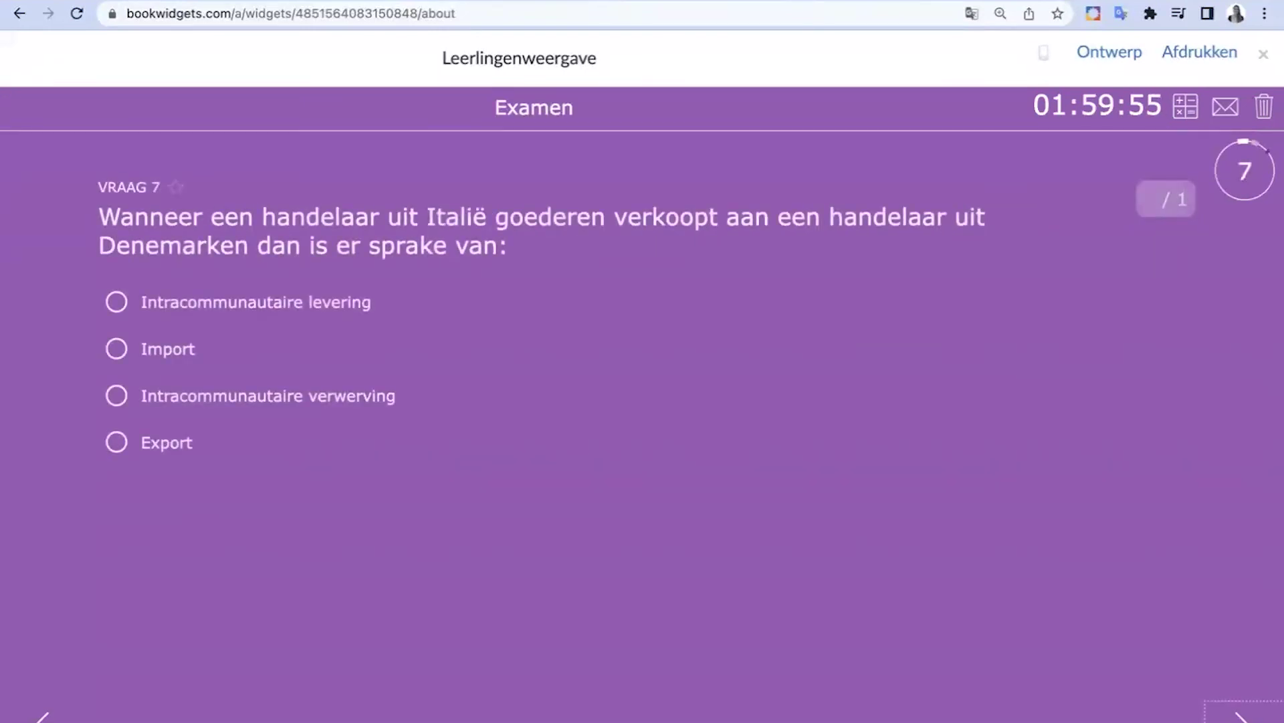
{"action": "left_click", "coordinate": [1243, 714]}
{"action": "left_click", "coordinate": [1243, 715]}
Step: Star question 18, then return to question 1 through the question overview
{"action": "left_click", "coordinate": [1243, 715]}
{"action": "left_click", "coordinate": [184, 188]}
{"action": "left_click", "coordinate": [1243, 715]}
{"action": "left_click", "coordinate": [1243, 715]}
{"action": "left_click", "coordinate": [1243, 714]}
{"action": "left_click", "coordinate": [1243, 715]}
{"action": "left_click", "coordinate": [1243, 714]}
{"action": "left_click", "coordinate": [1243, 714]}
{"action": "left_click", "coordinate": [1243, 715]}
{"action": "left_click", "coordinate": [1243, 715]}
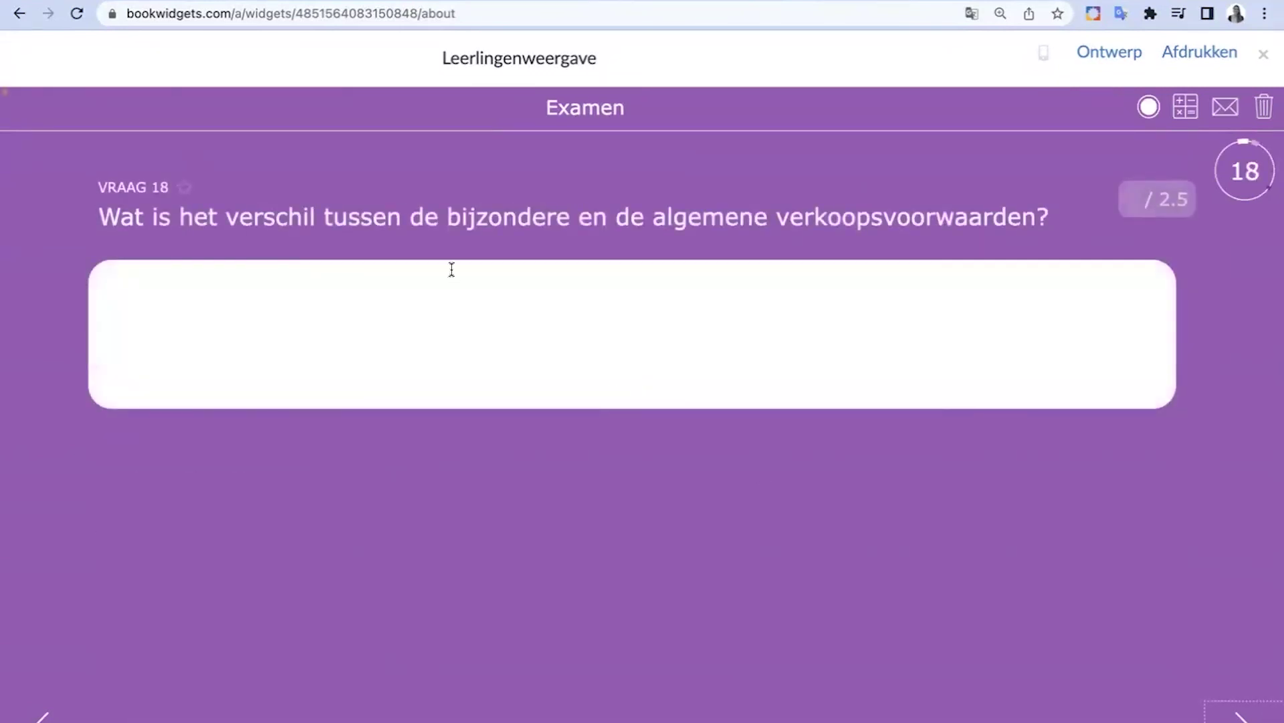
{"action": "left_click", "coordinate": [186, 190]}
{"action": "left_click", "coordinate": [1271, 710]}
{"action": "left_click", "coordinate": [1271, 711]}
{"action": "left_click", "coordinate": [1271, 711]}
{"action": "left_click", "coordinate": [1270, 710]}
{"action": "left_click", "coordinate": [1270, 710]}
{"action": "left_click", "coordinate": [1243, 715]}
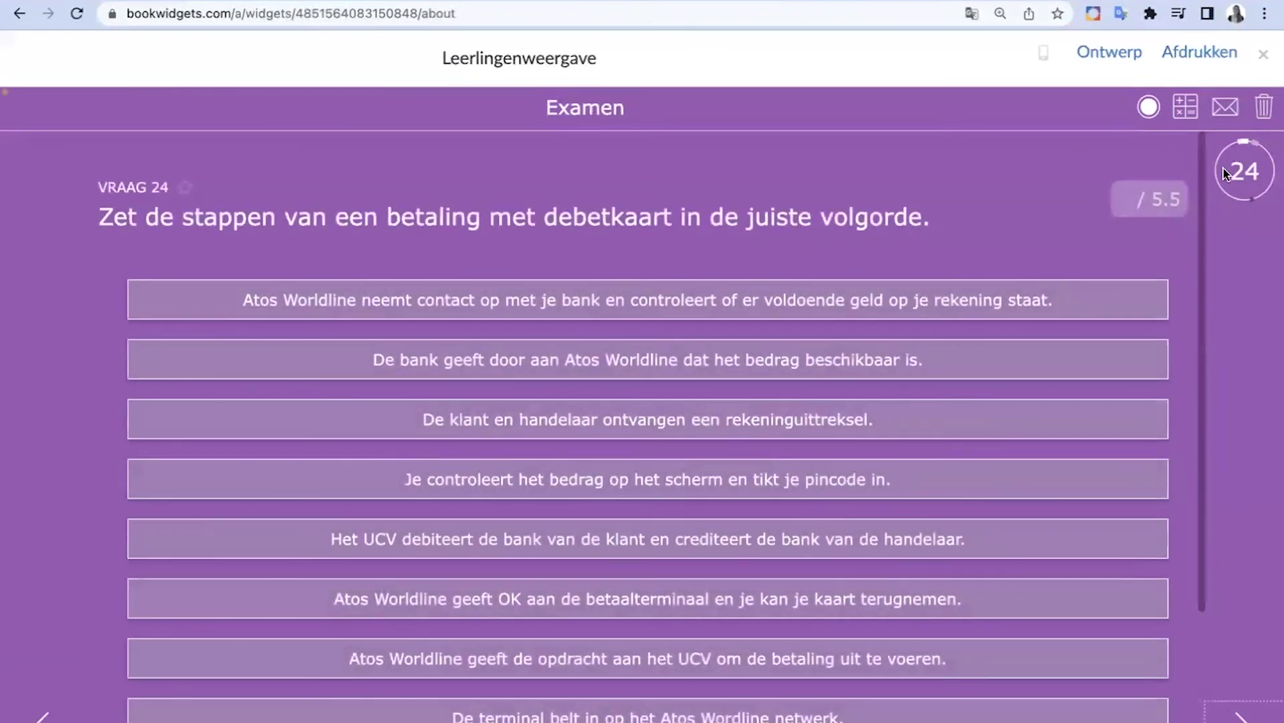
{"action": "left_click", "coordinate": [1261, 177]}
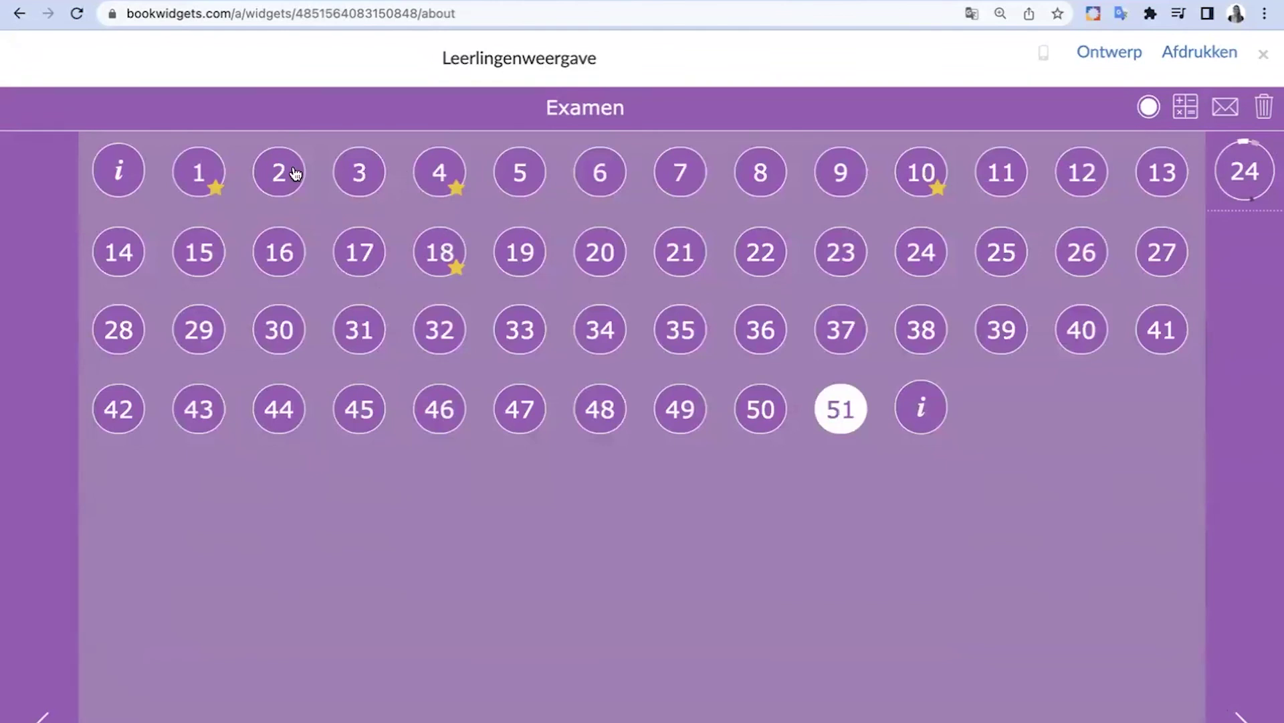
{"action": "left_click", "coordinate": [199, 174]}
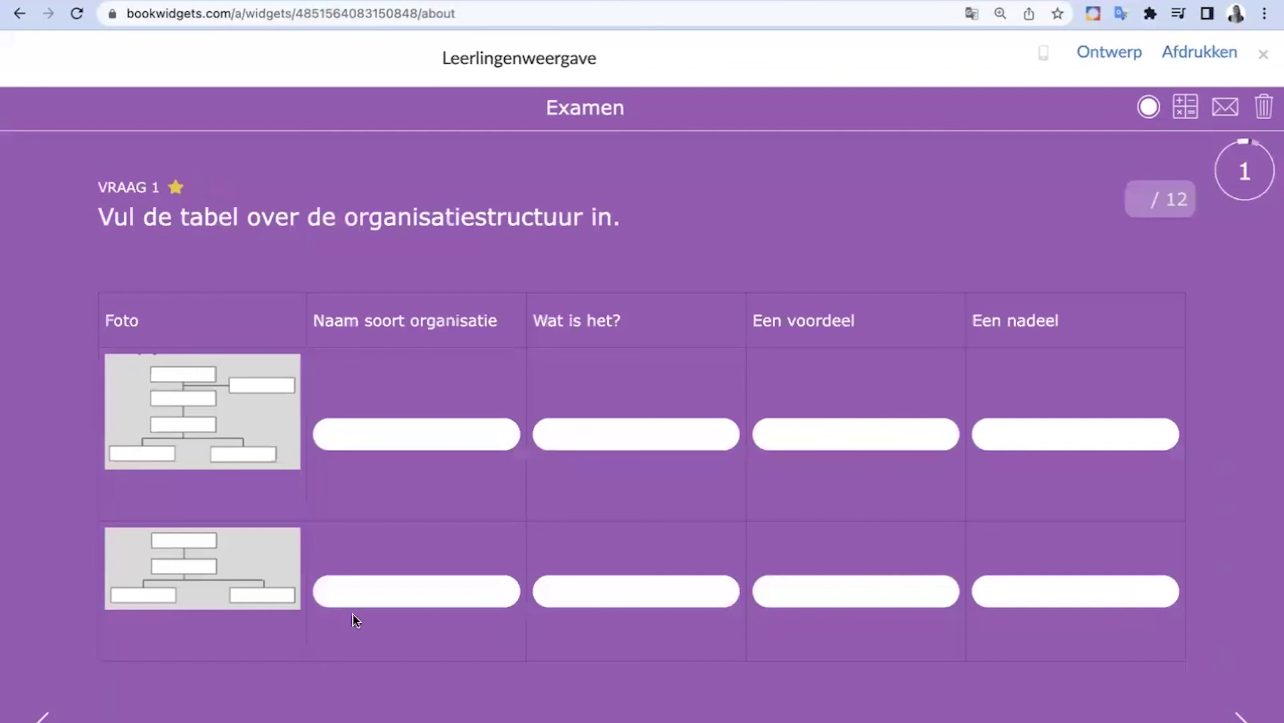
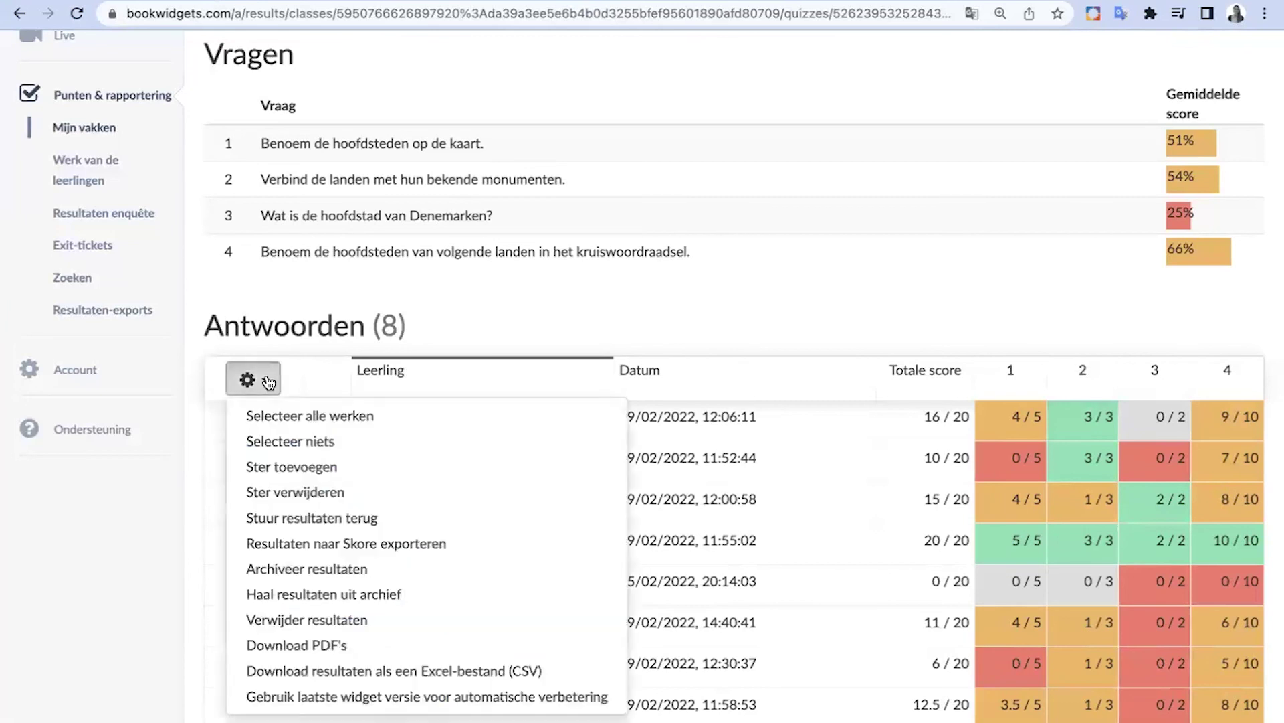
Step: Download the checked students' work as PDFs with Leerlingenversie included, then close the download options
{"action": "left_click", "coordinate": [297, 644]}
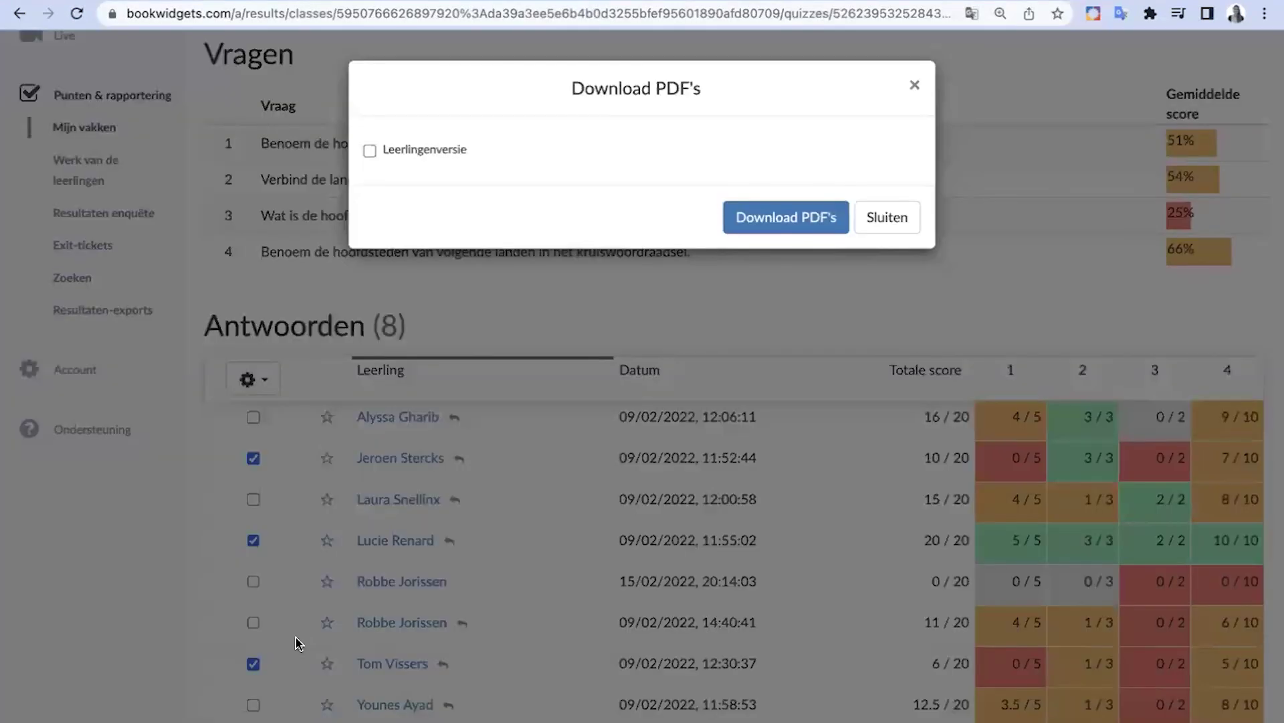
{"action": "left_click", "coordinate": [750, 231]}
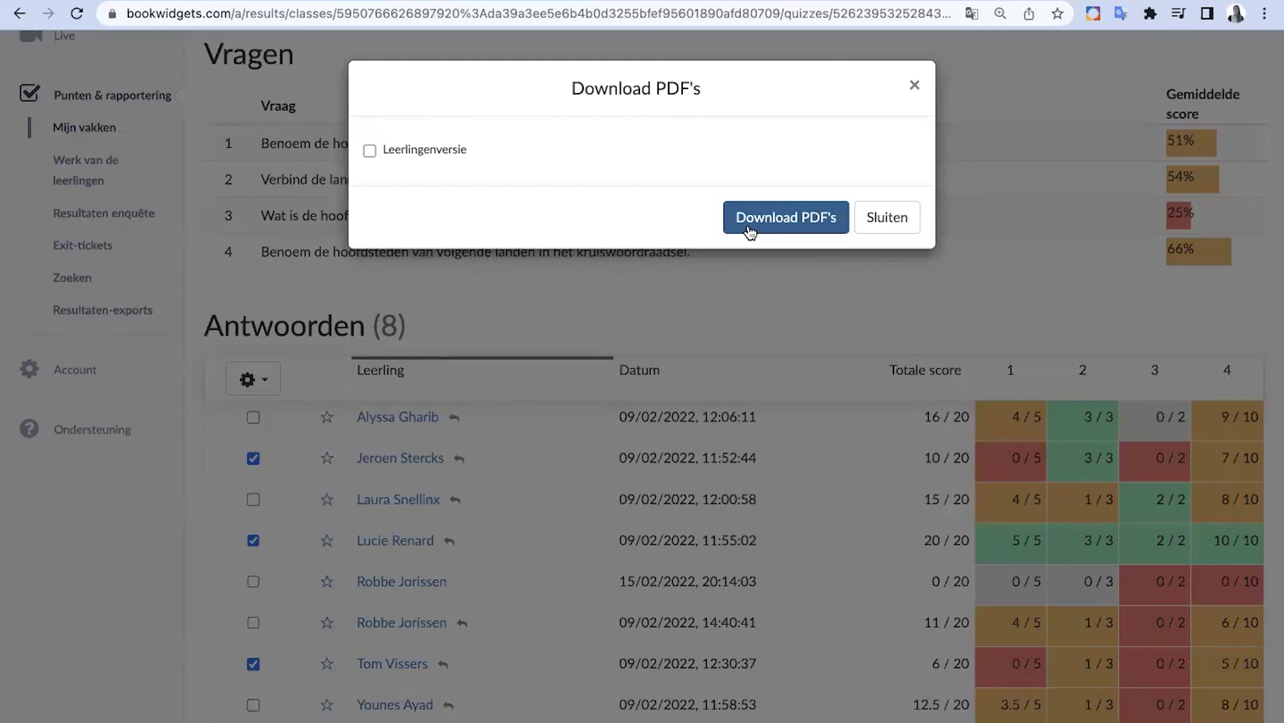
{"action": "left_click", "coordinate": [370, 151]}
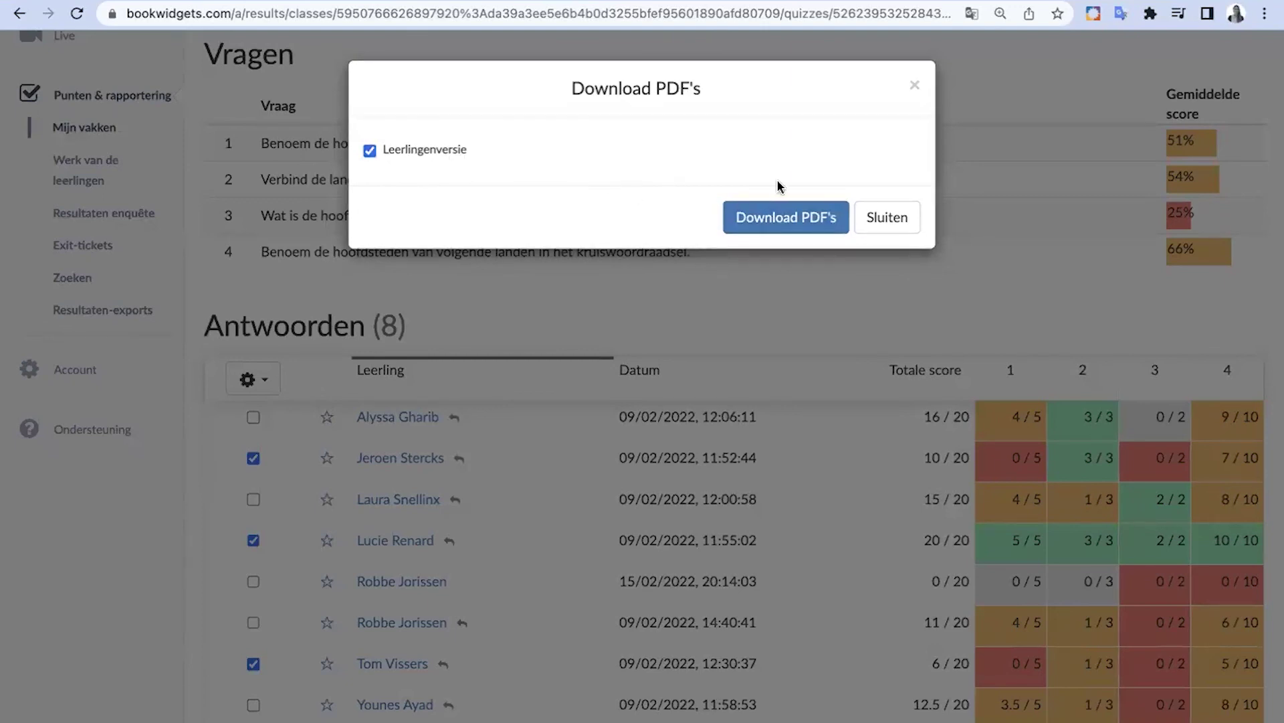
{"action": "left_click", "coordinate": [887, 217]}
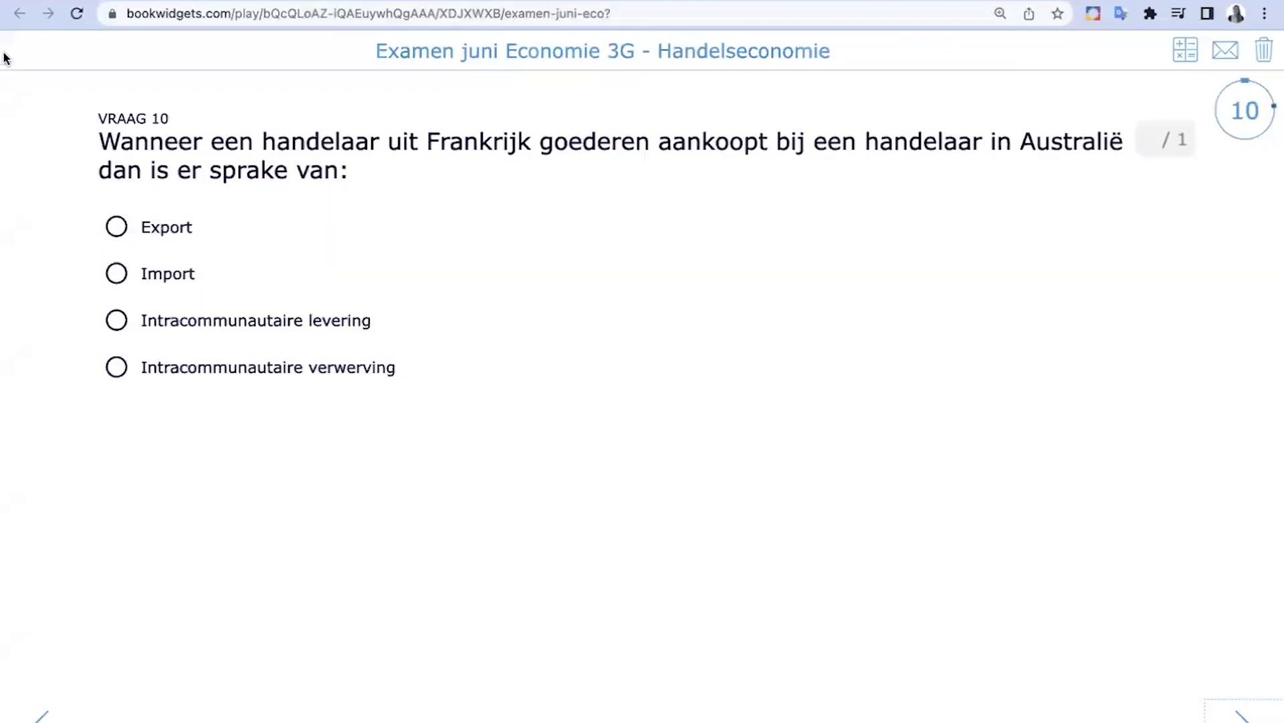
Step: Switch over to the Tips presentation tab
{"action": "left_click", "coordinate": [38, 3]}
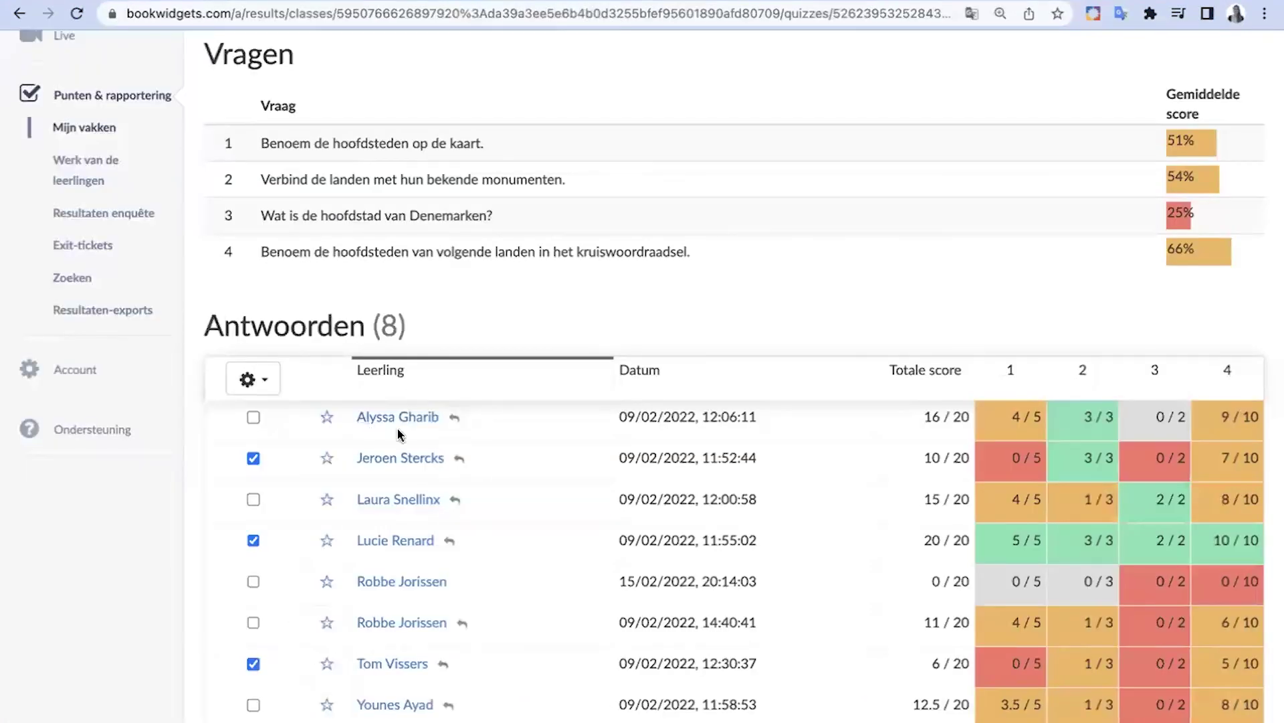
Step: View the first student's result in Leerlingenweergave, close it, and return to the Tips slides
{"action": "left_click", "coordinate": [398, 416]}
{"action": "left_click", "coordinate": [748, 98]}
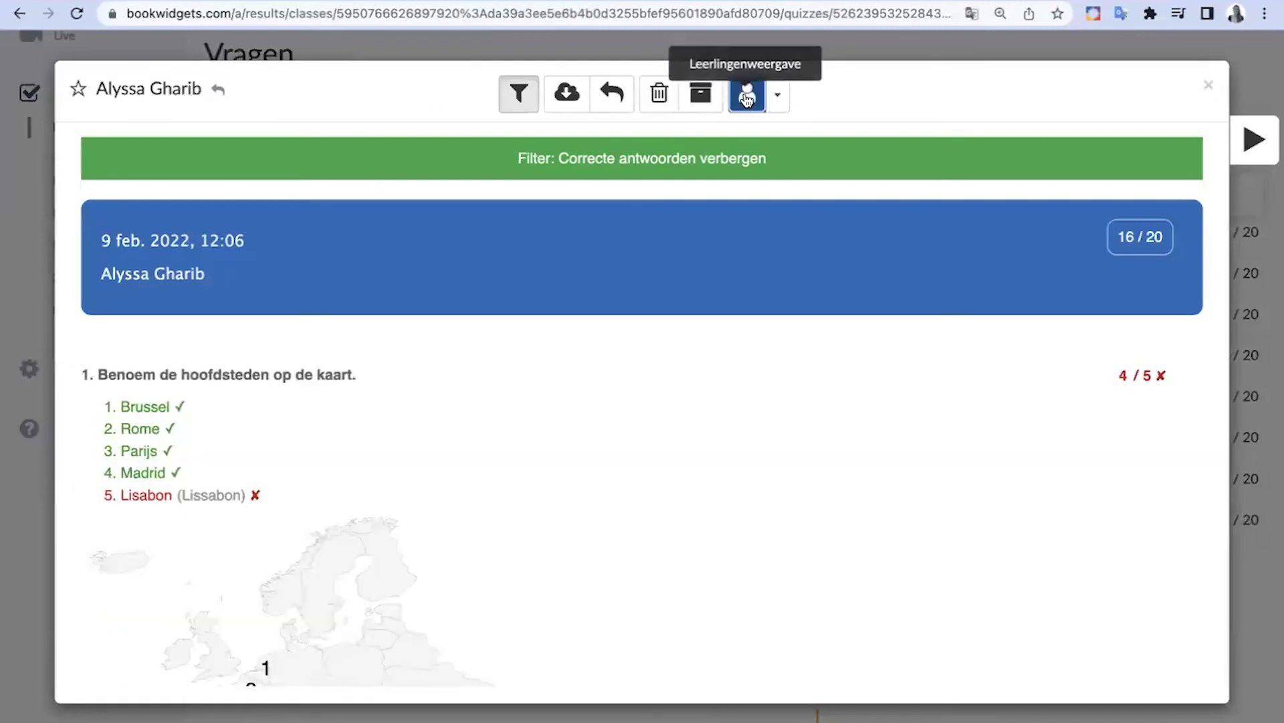
{"action": "scroll", "coordinate": [478, 311], "scroll_direction": "down", "scroll_amount": 7}
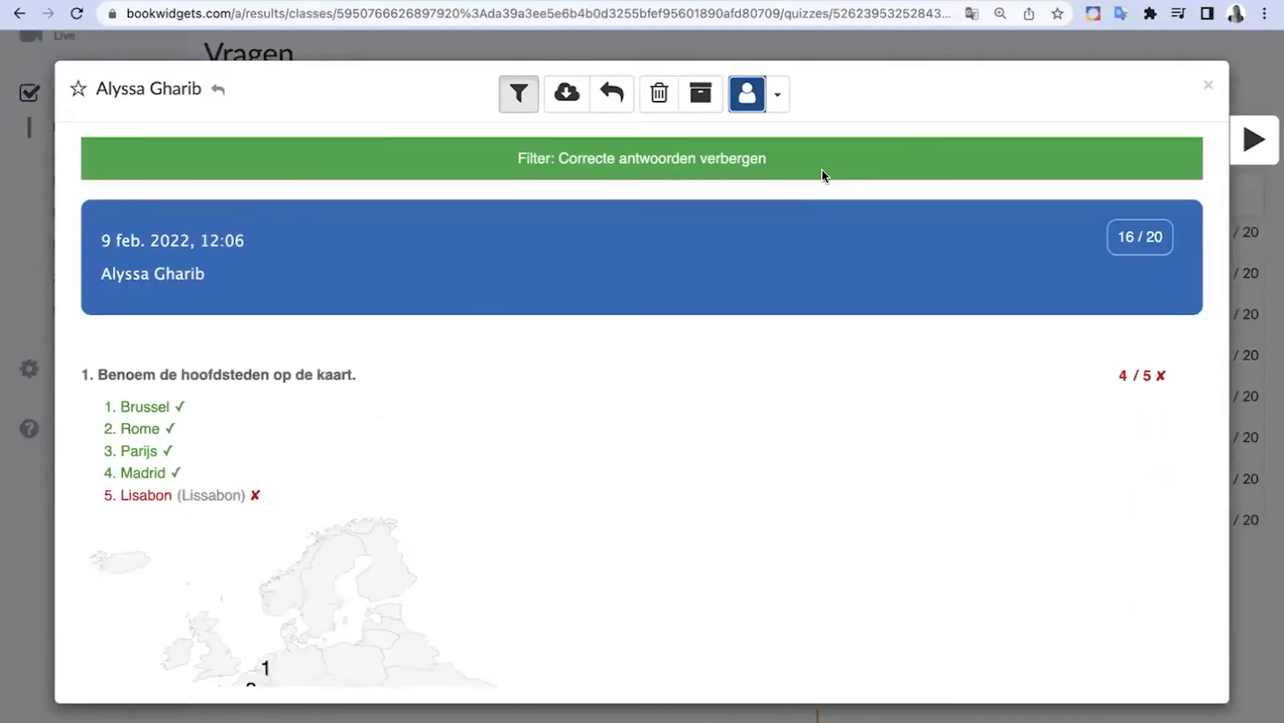
{"action": "left_click", "coordinate": [1209, 86]}
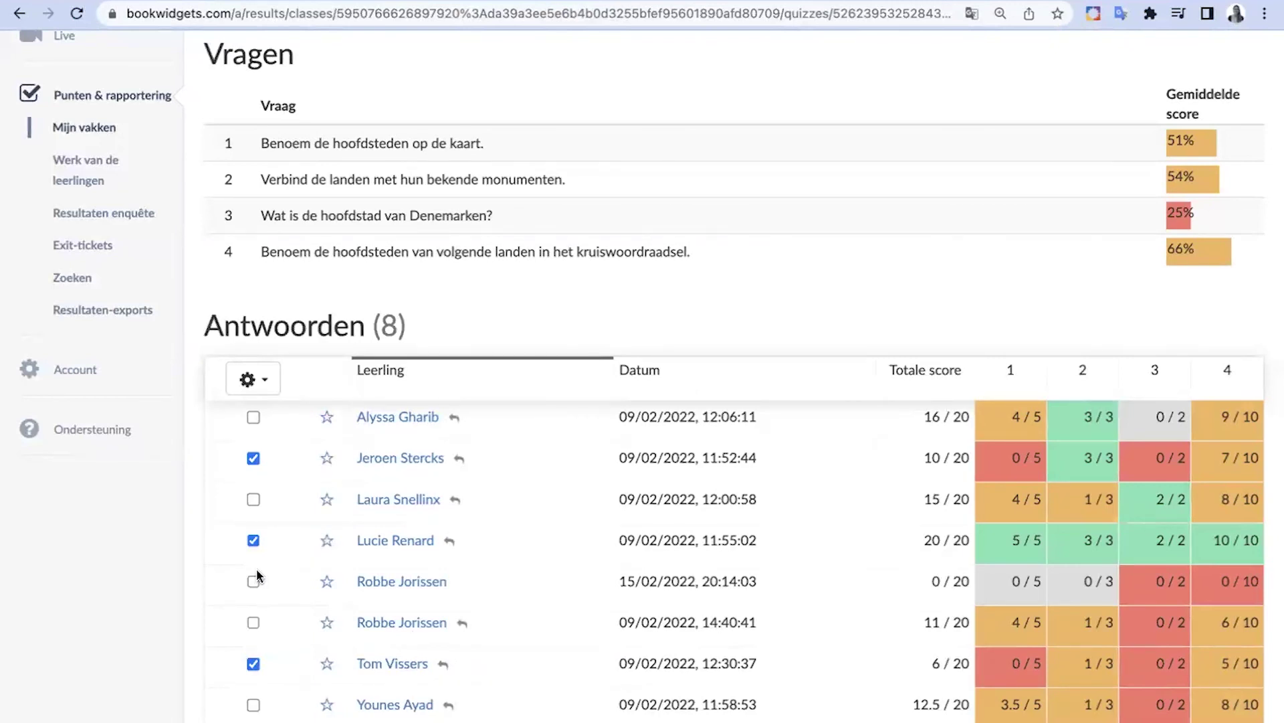
{"action": "key", "text": "ctrl+Tab"}
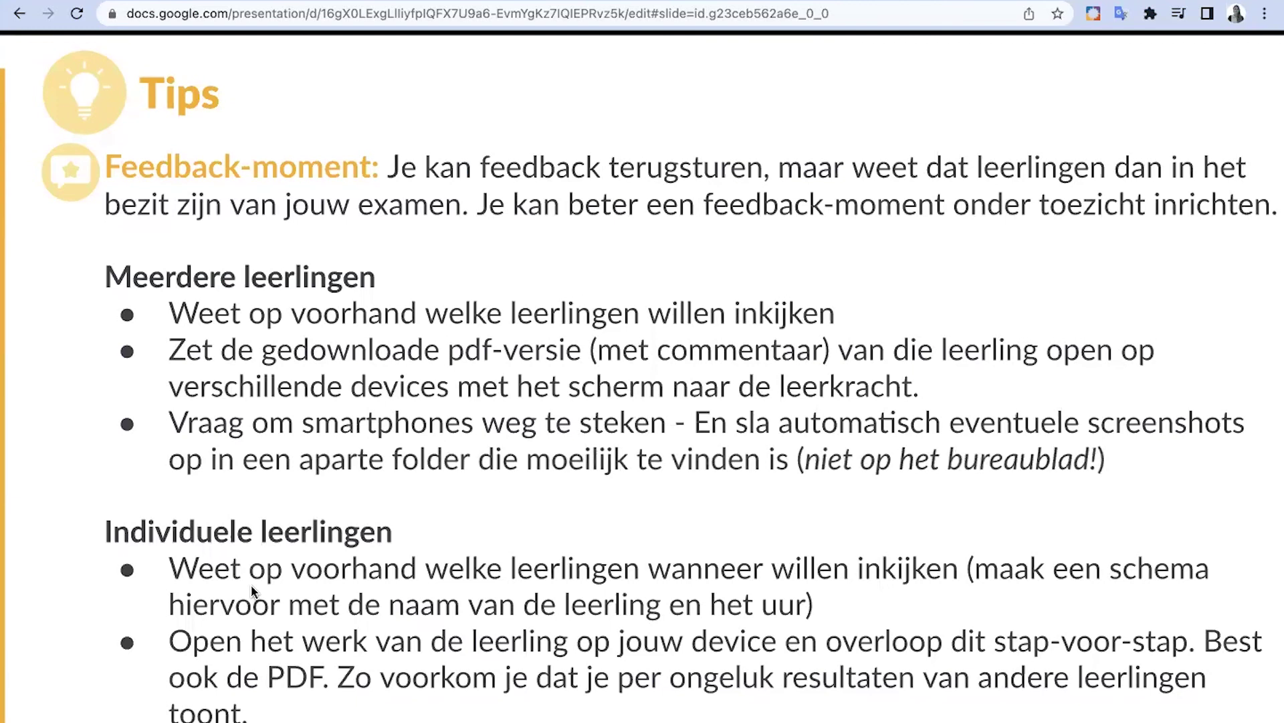
Step: Advance to the Feedback naar Skore slide, then open the first student's summary comment field
{"action": "key", "text": "Right"}
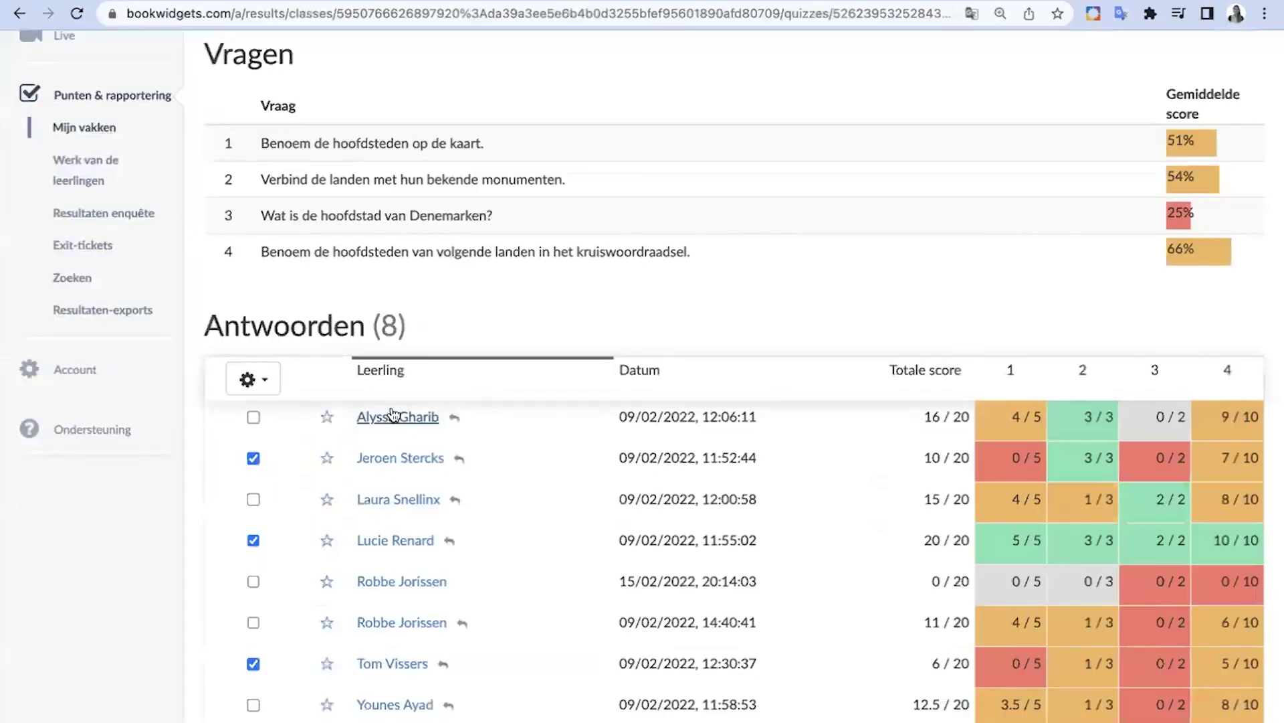
{"action": "left_click", "coordinate": [393, 414]}
{"action": "left_click", "coordinate": [205, 514]}
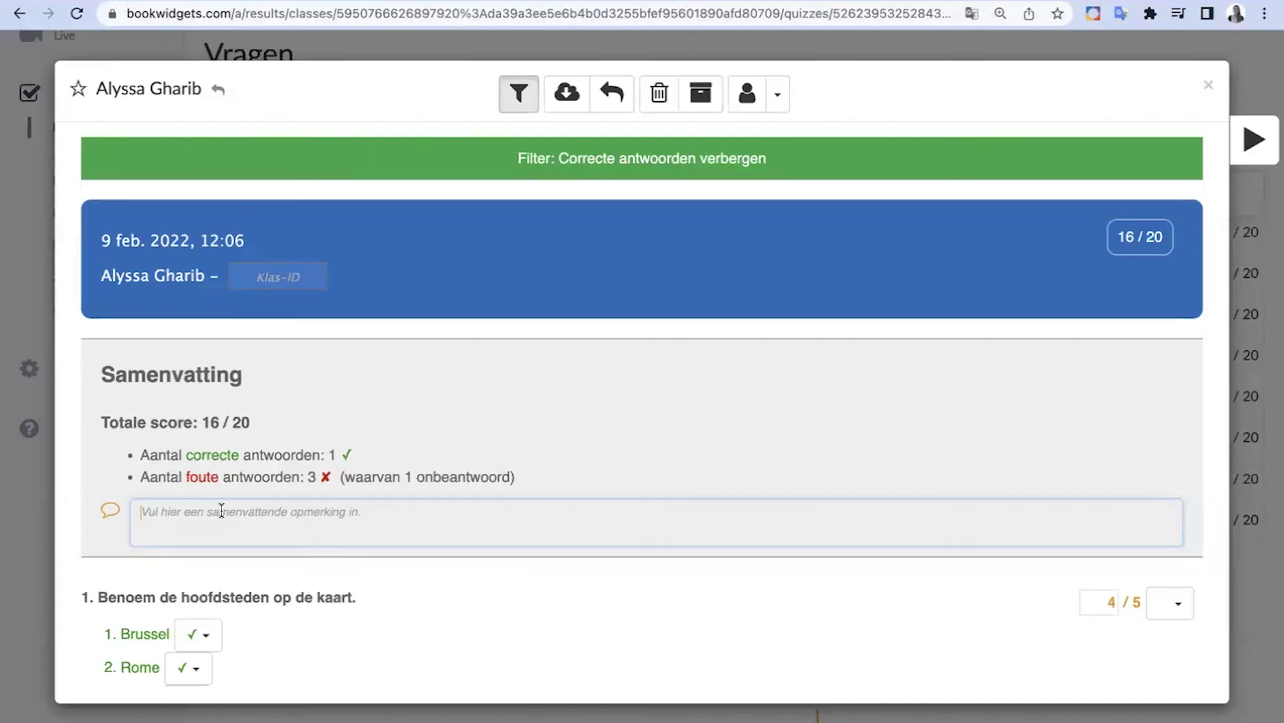
Step: Review the first student's 16/20 result, click into the summary comment box, then close it
{"action": "scroll", "coordinate": [242, 636], "scroll_direction": "down", "scroll_amount": 5}
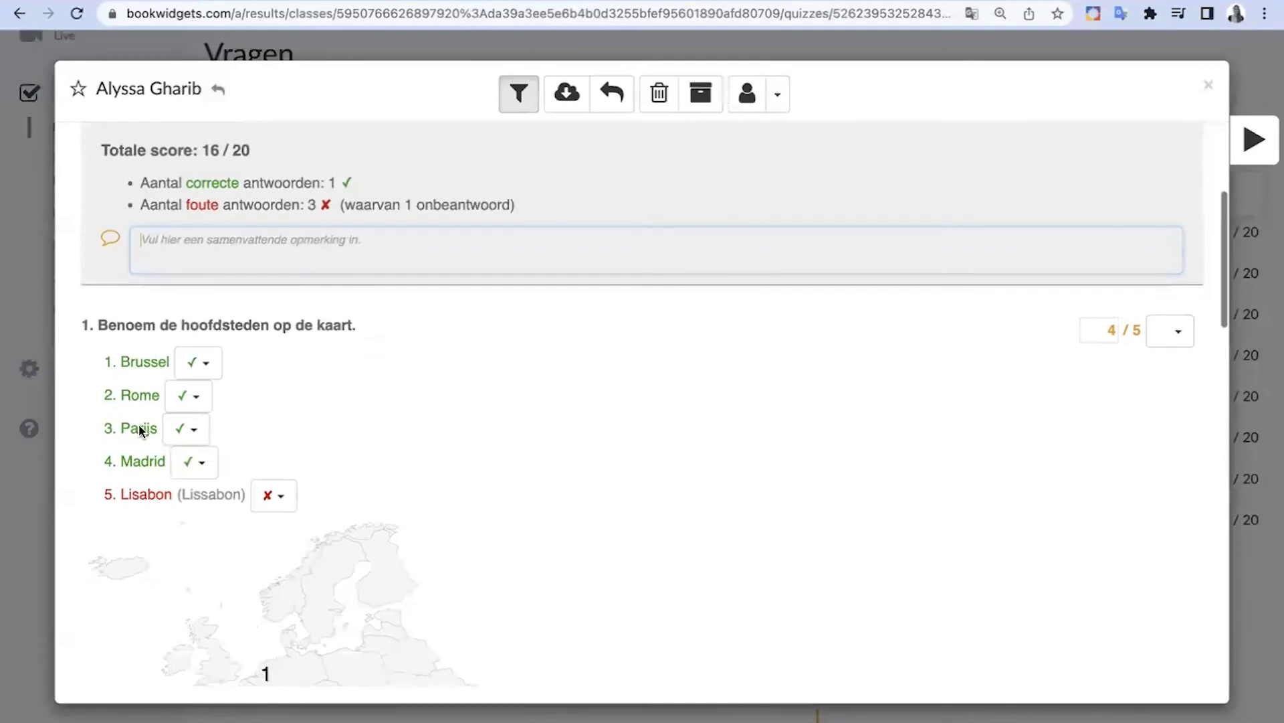
{"action": "scroll", "coordinate": [244, 494], "scroll_direction": "down", "scroll_amount": 2}
{"action": "scroll", "coordinate": [177, 612], "scroll_direction": "up", "scroll_amount": 8}
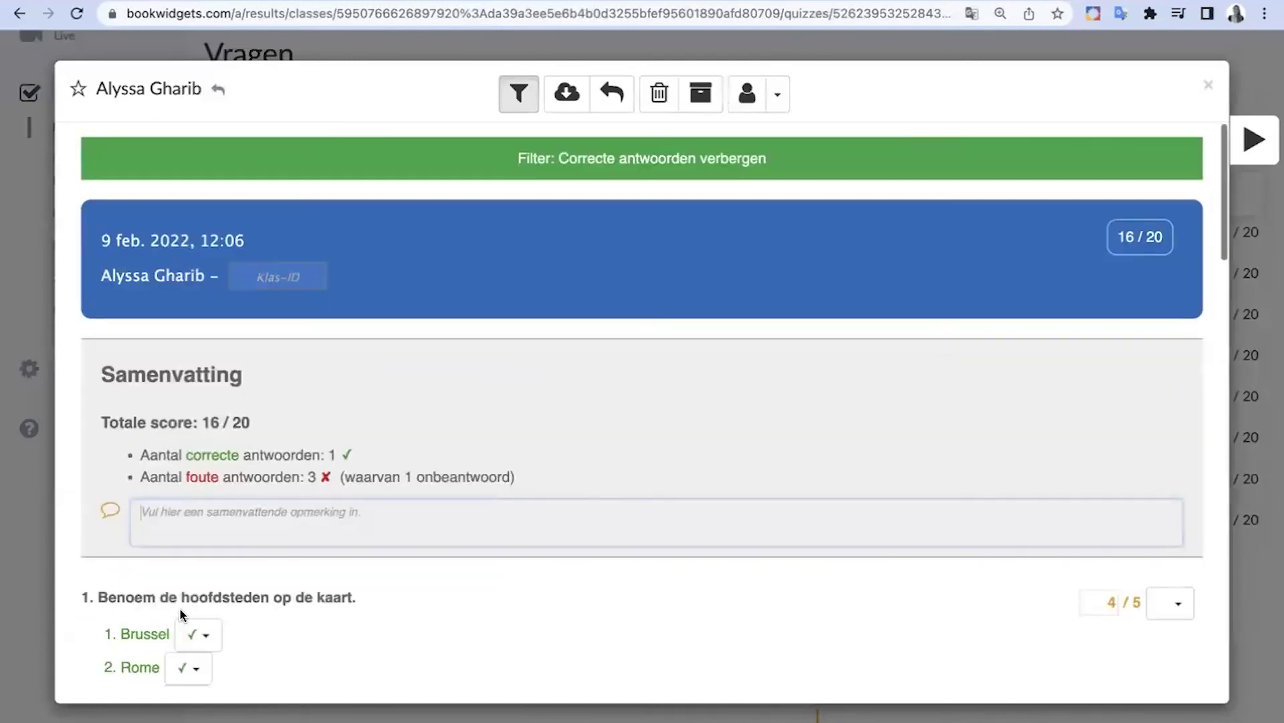
{"action": "left_click", "coordinate": [177, 522]}
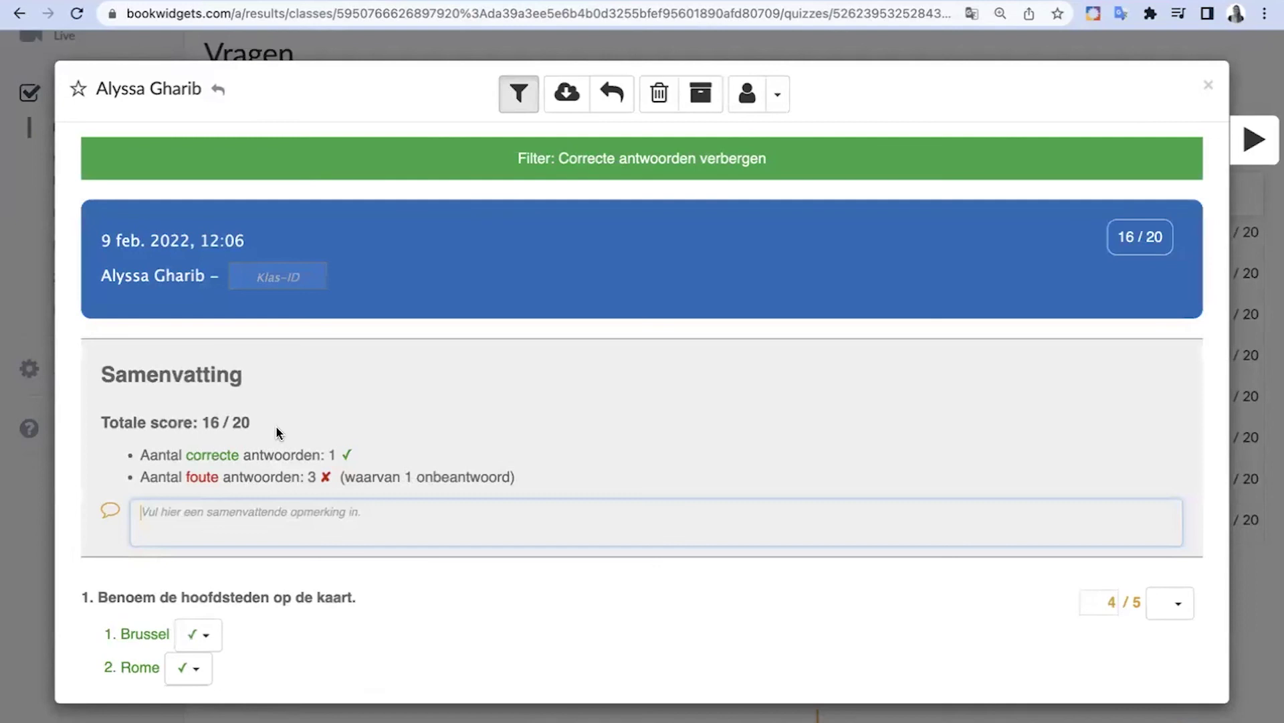
{"action": "key", "text": "ctrl+Tab"}
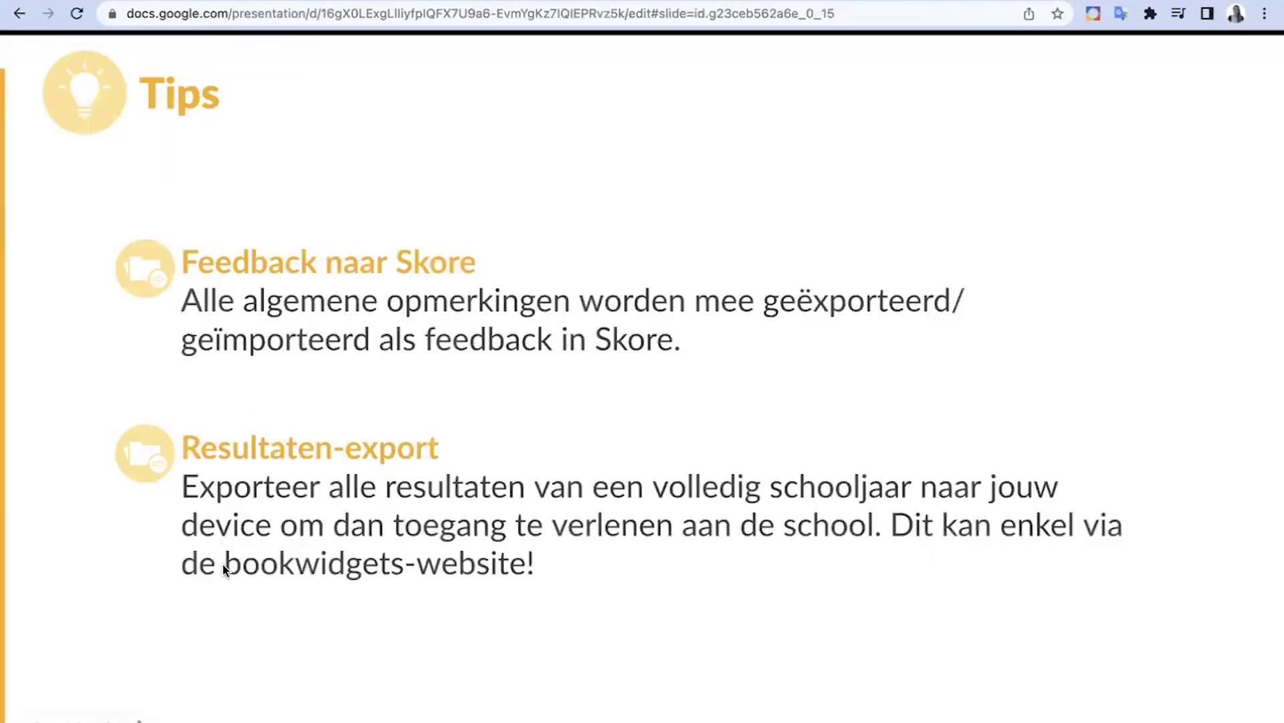
{"action": "key", "text": "ctrl+shift+Tab"}
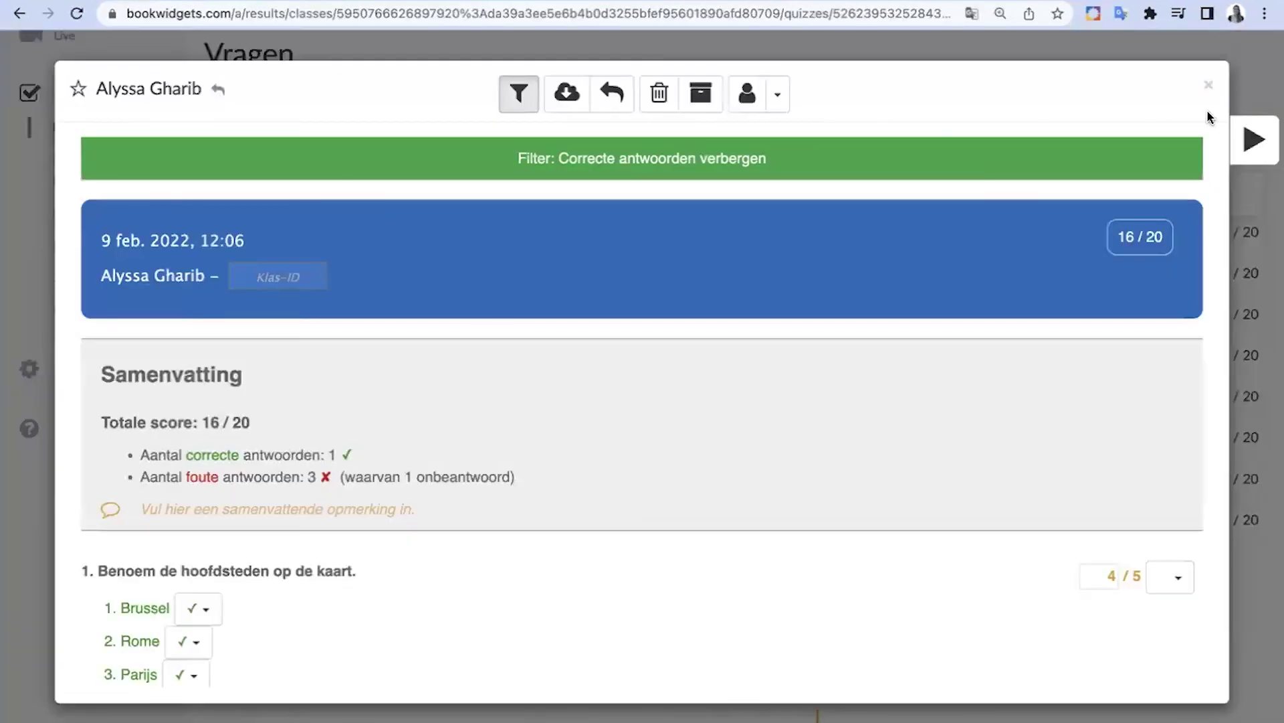
{"action": "left_click", "coordinate": [1207, 88]}
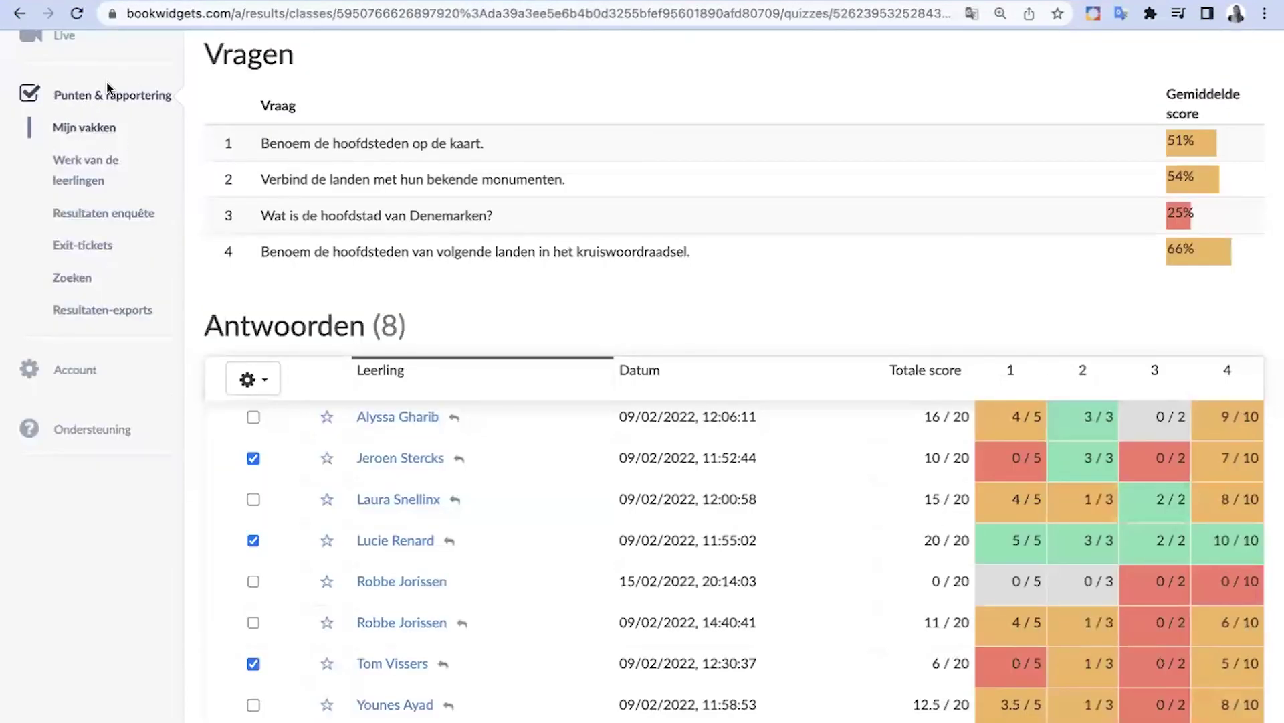
Step: Open Resultaten-exports and the new export dialog, cancel it, and return to the Tips slides
{"action": "left_click", "coordinate": [107, 309]}
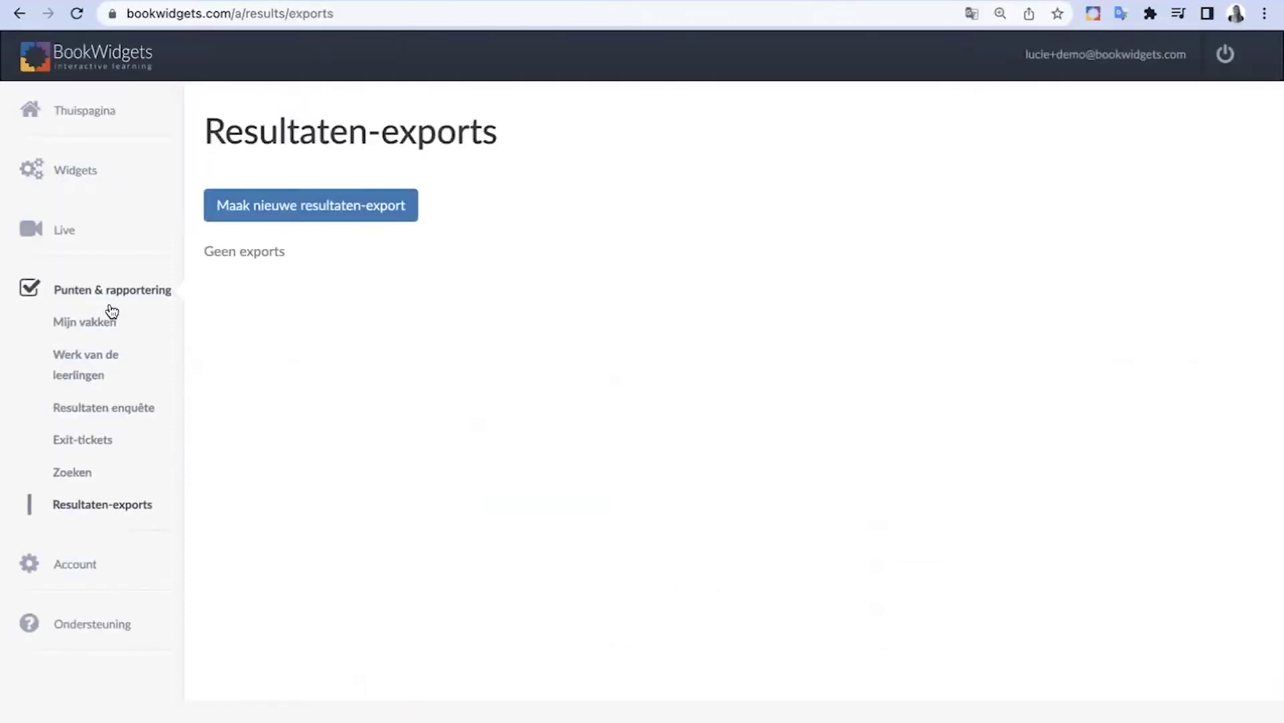
{"action": "left_click", "coordinate": [280, 208]}
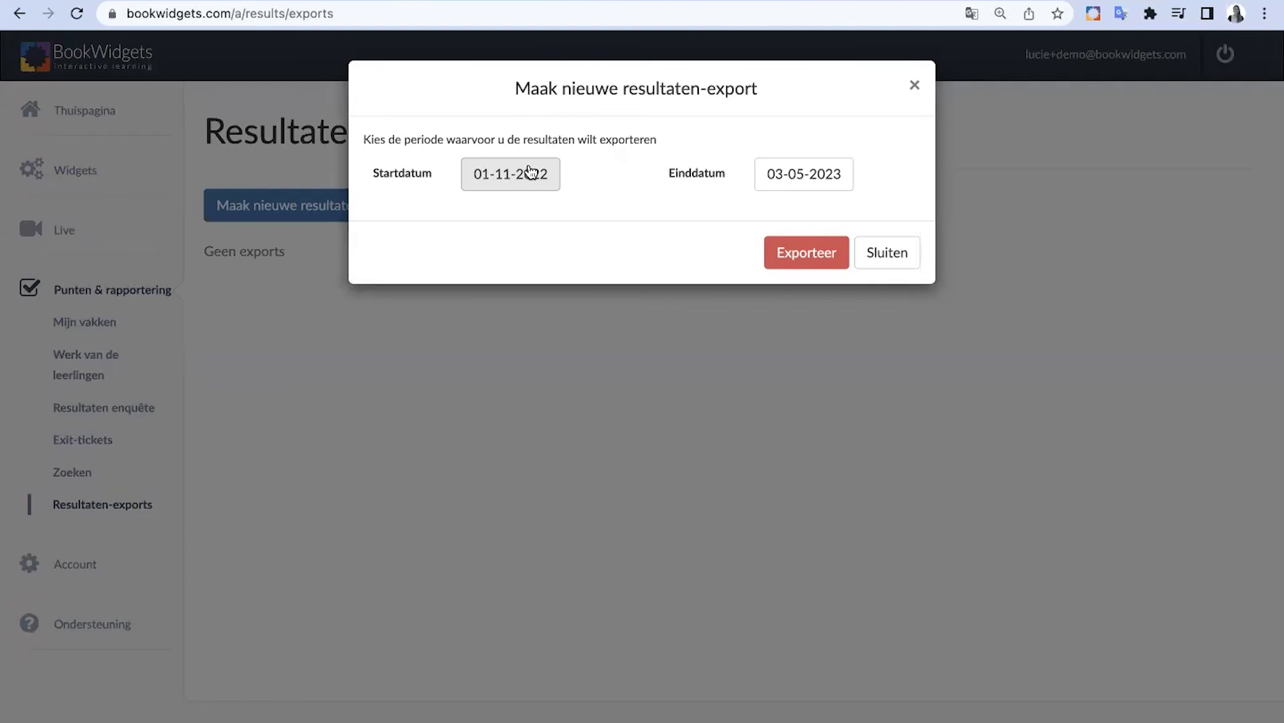
{"action": "left_click", "coordinate": [915, 84]}
{"action": "key", "text": "ctrl+Tab"}
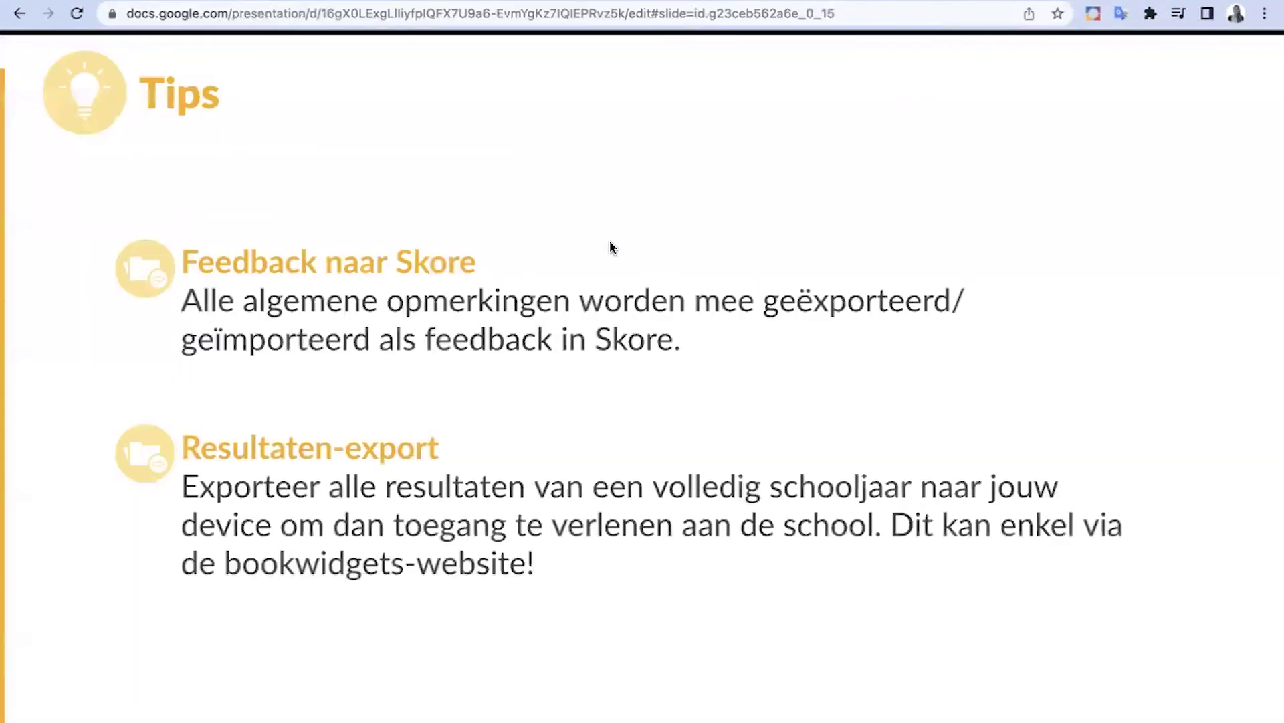